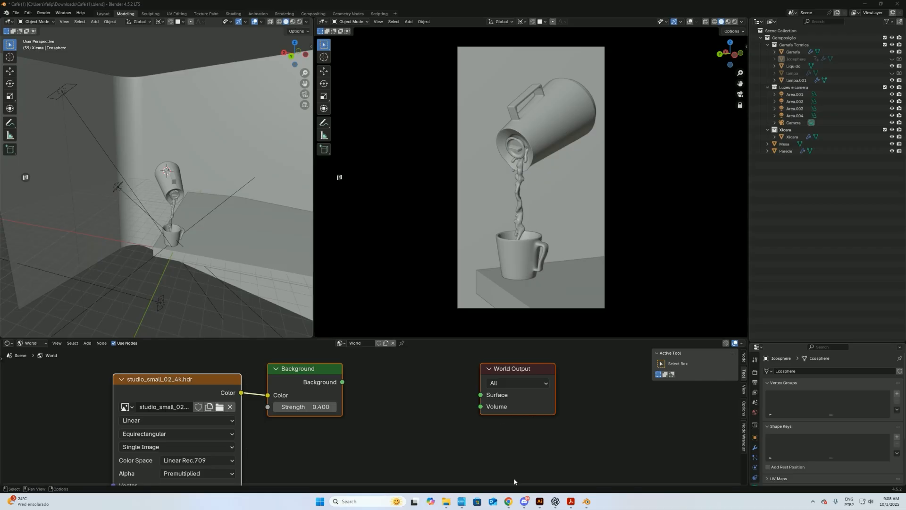
Step: Switch to a new Chrome incognito window and search Google Images for "coffee photography"
right_click(508, 501)
click(516, 446)
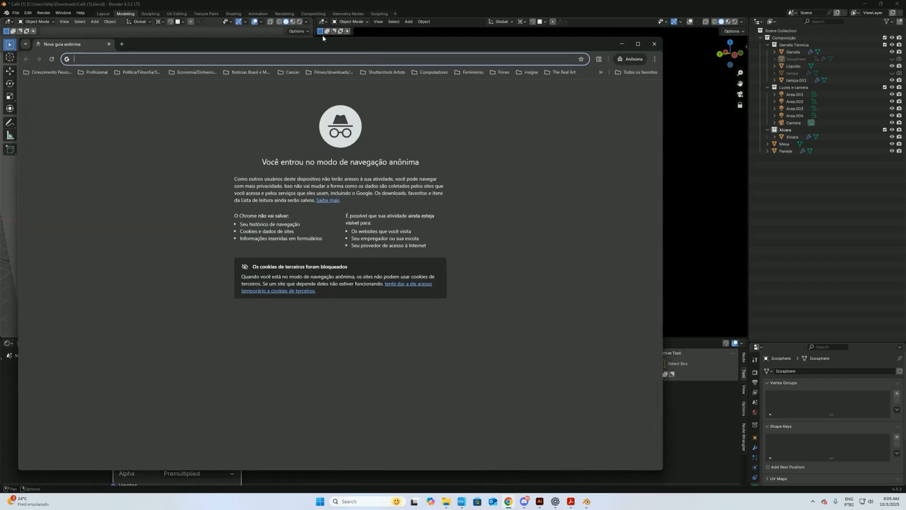
text(c)
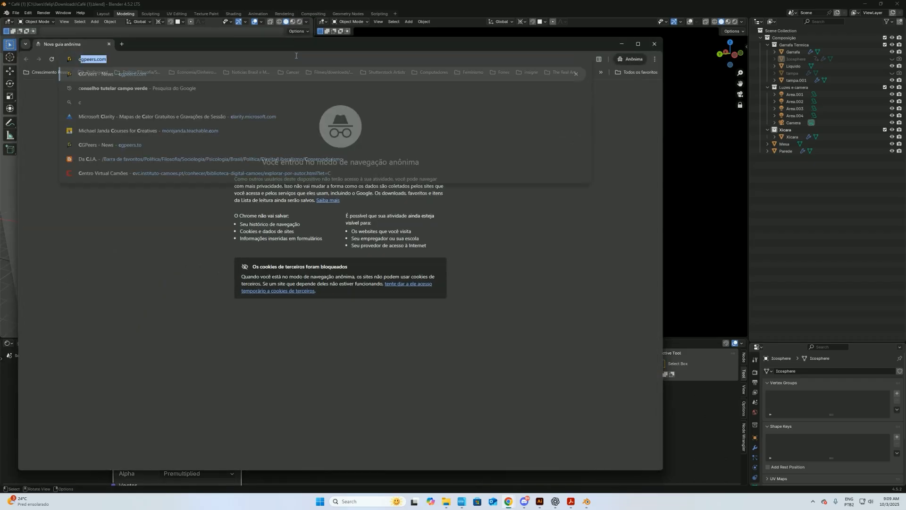
text(afécoffeeep)
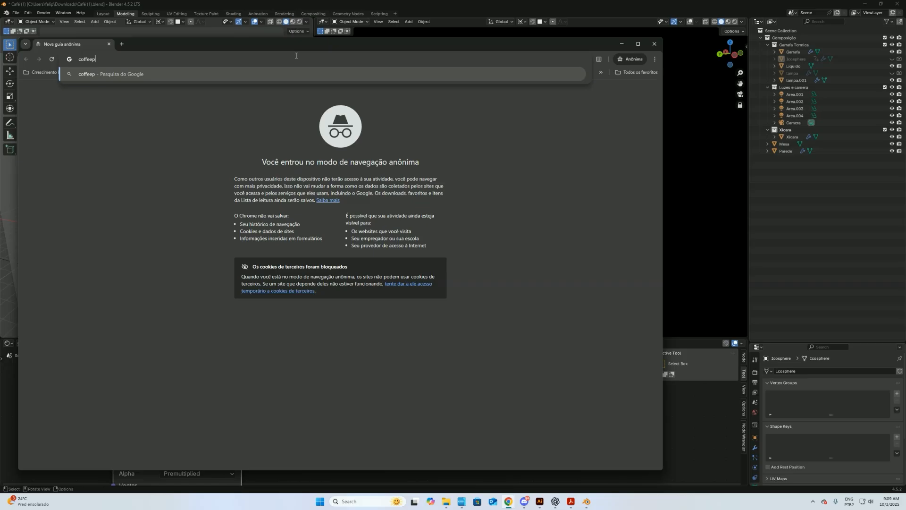
key(BackSpace)
key(BackSpace)
text(photography)
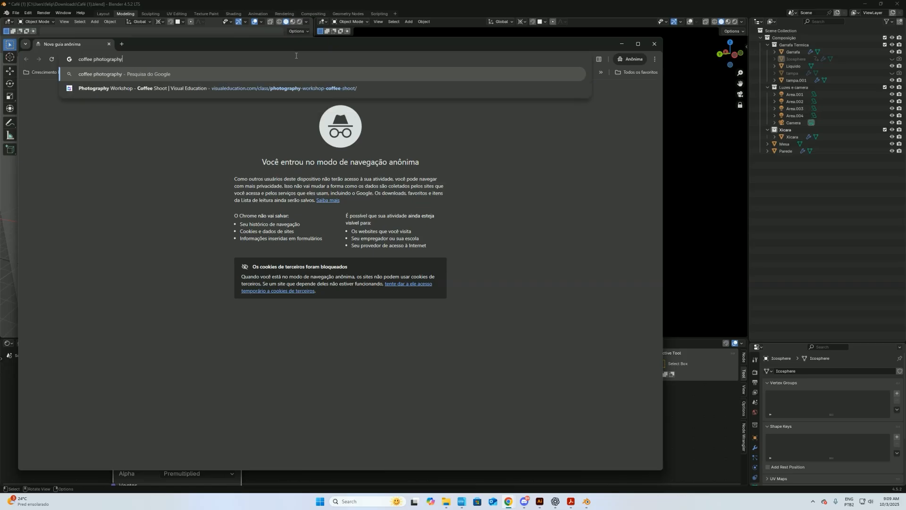
key(Return)
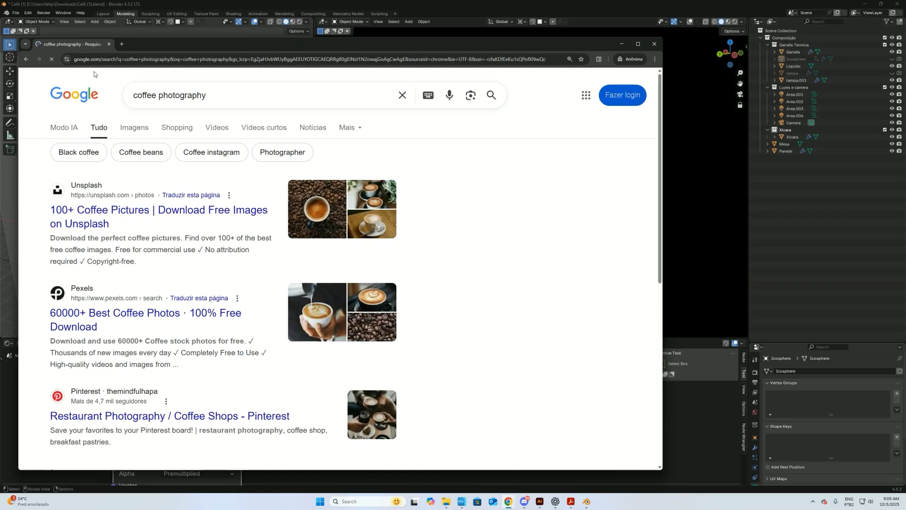
click(134, 128)
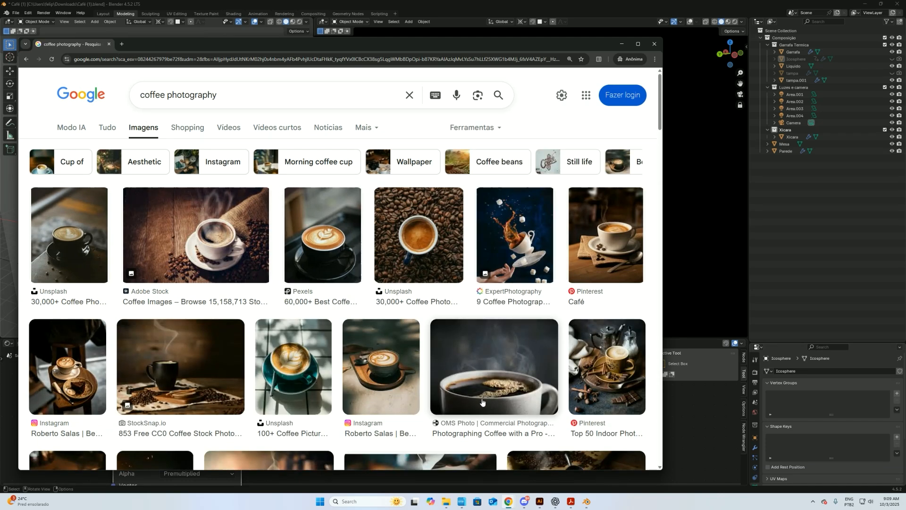
Step: Open the OMS Photo picture of coffee pouring into a mug on a dark background in a separate tab
scroll(480, 395, down, 6)
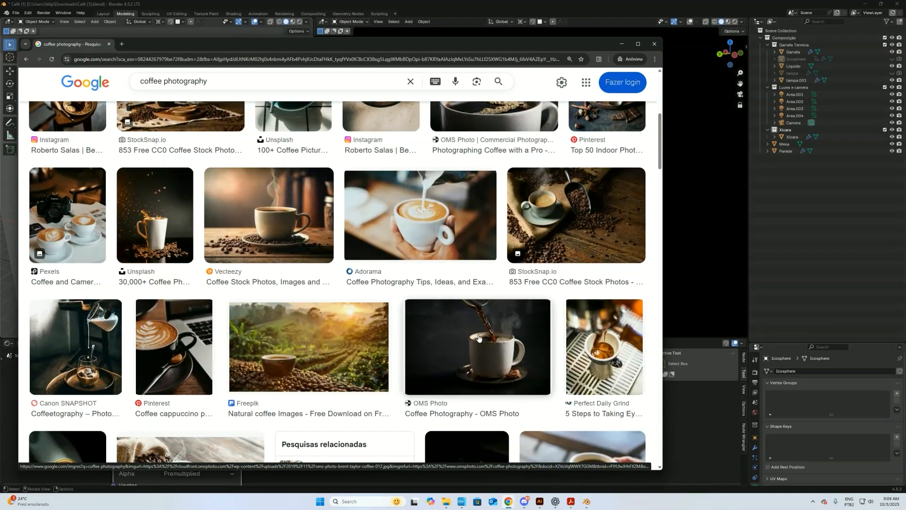
right_click(483, 333)
click(515, 339)
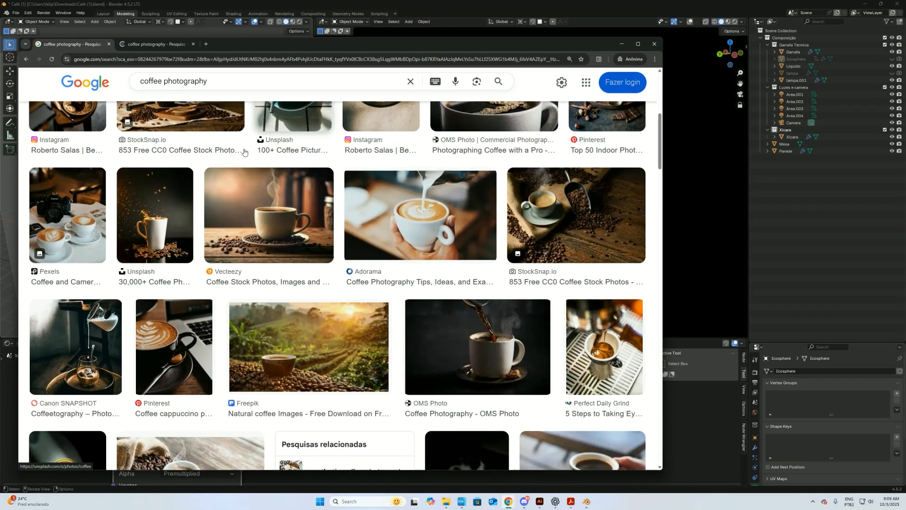
Step: Refine the image search to "pouring coffee photography"
scroll(315, 316, down, 7)
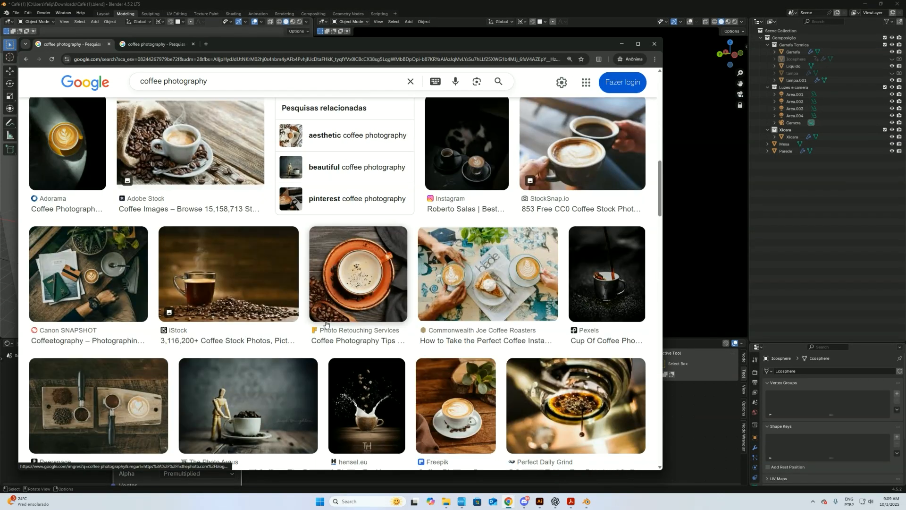
click(276, 86)
key(Home)
text(pouring)
key(Return)
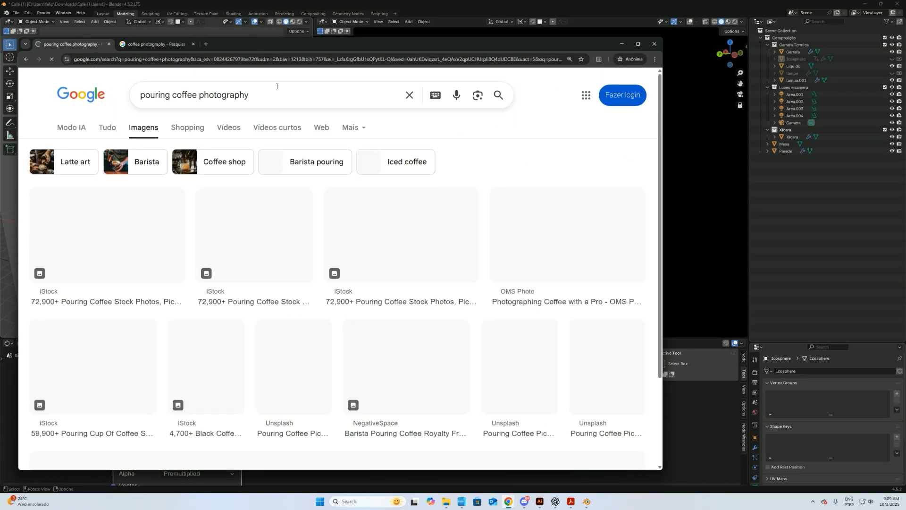
Step: Open the iStock photo of coffee splashing in a white cup in a separate tab
right_click(275, 223)
click(302, 232)
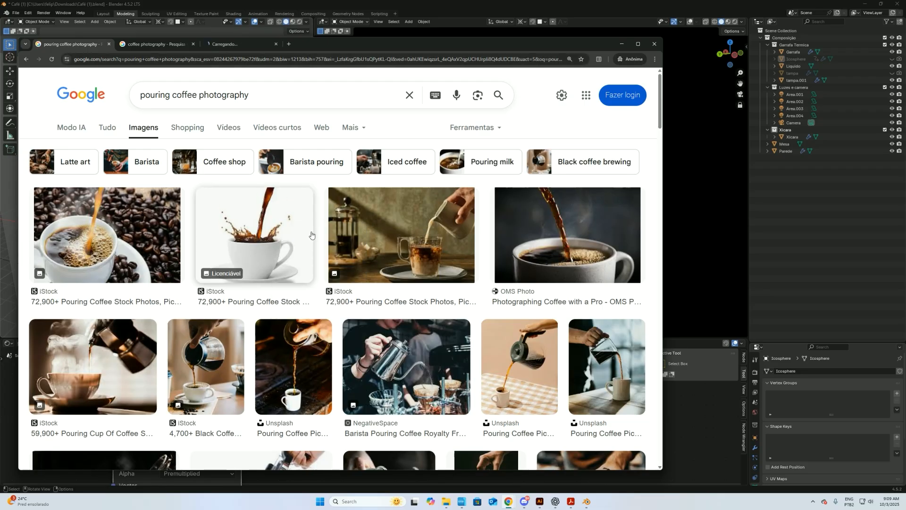
right_click(558, 231)
click(496, 230)
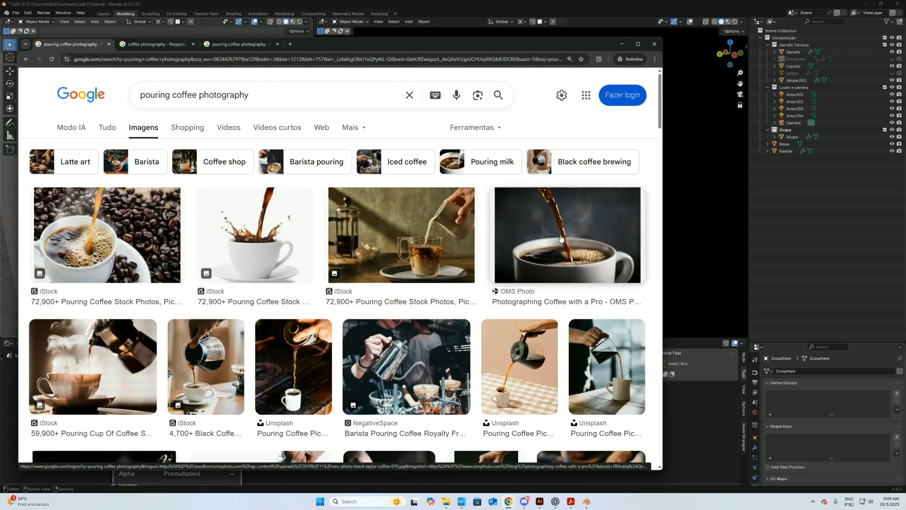
Step: Open the Getty Images orange mug photo and the Photos.com splashing coffee photo in separate tabs
scroll(562, 240, down, 5)
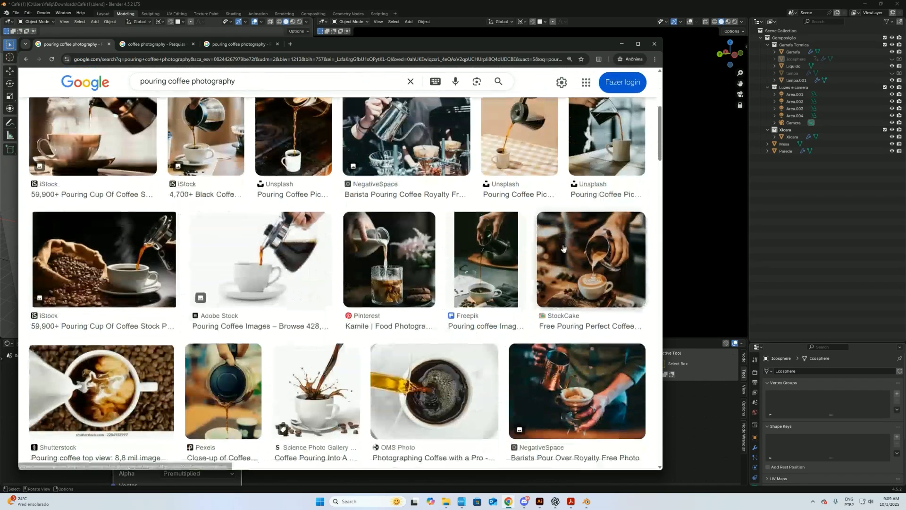
scroll(563, 248, down, 7)
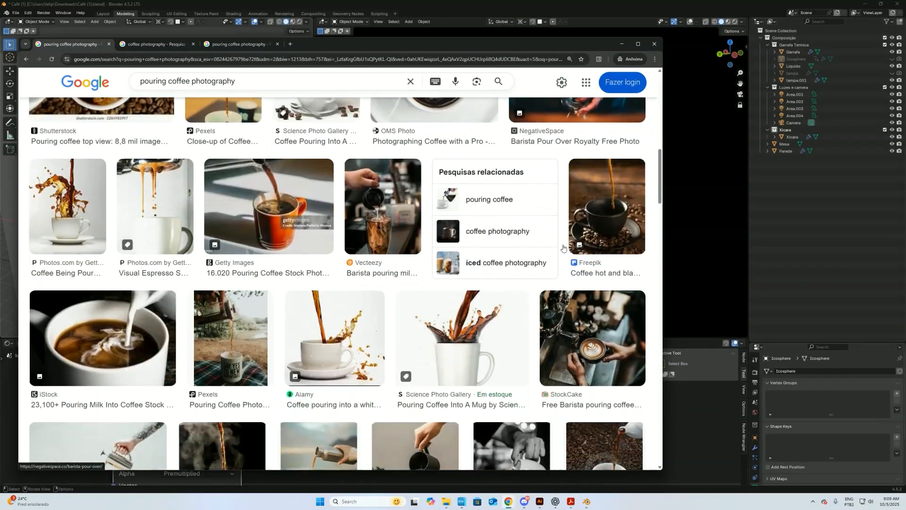
scroll(296, 232, up, 1)
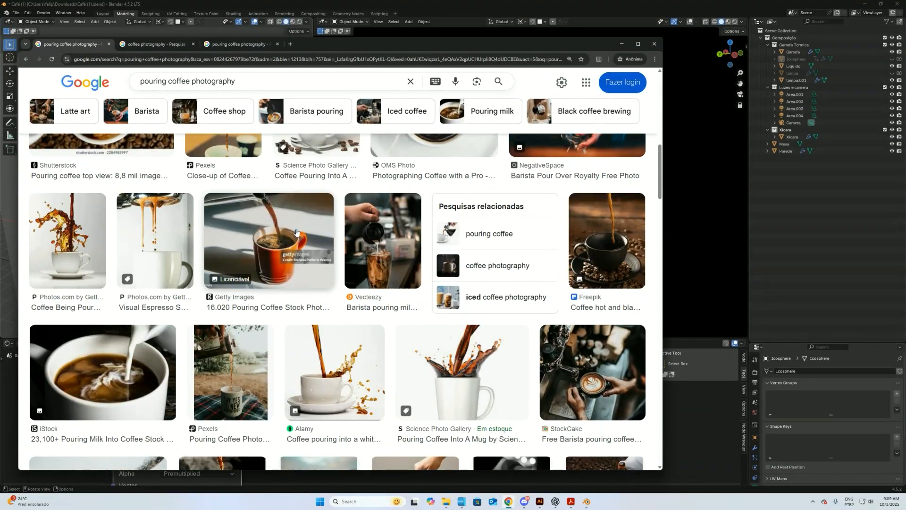
right_click(295, 229)
click(321, 235)
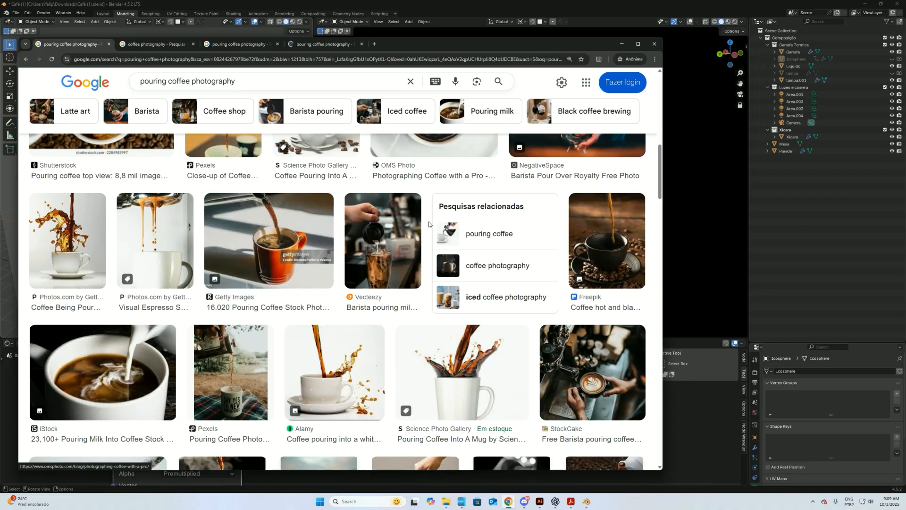
scroll(425, 250, down, 1)
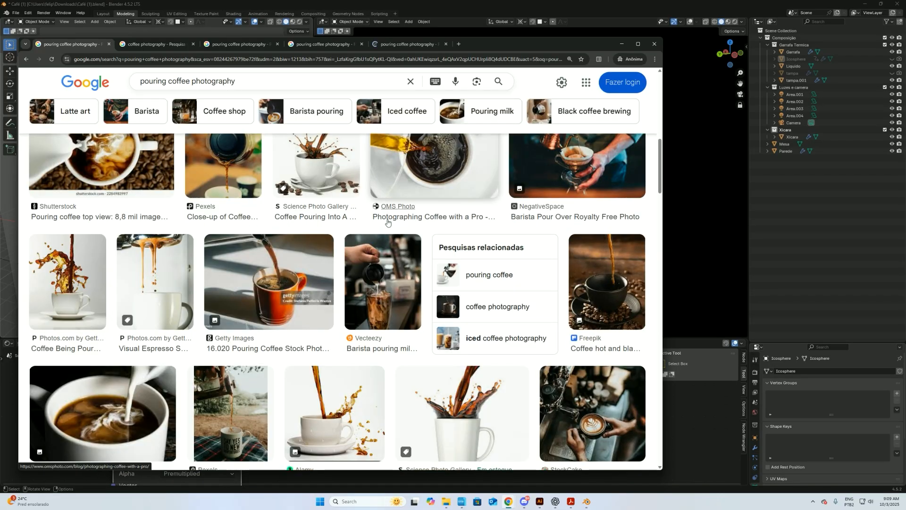
scroll(401, 267, down, 2)
scroll(401, 266, up, 10)
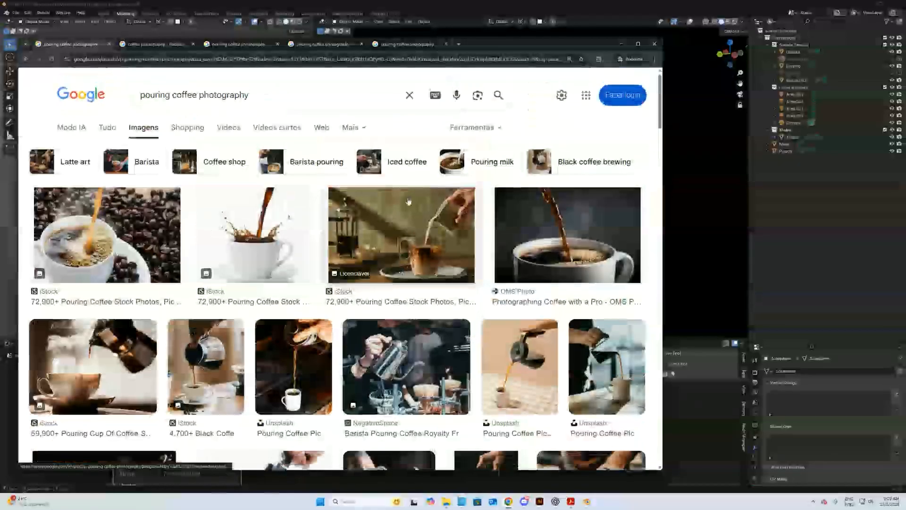
Step: Examine the color and transparency of the poured coffee in the four opened reference photos
click(171, 47)
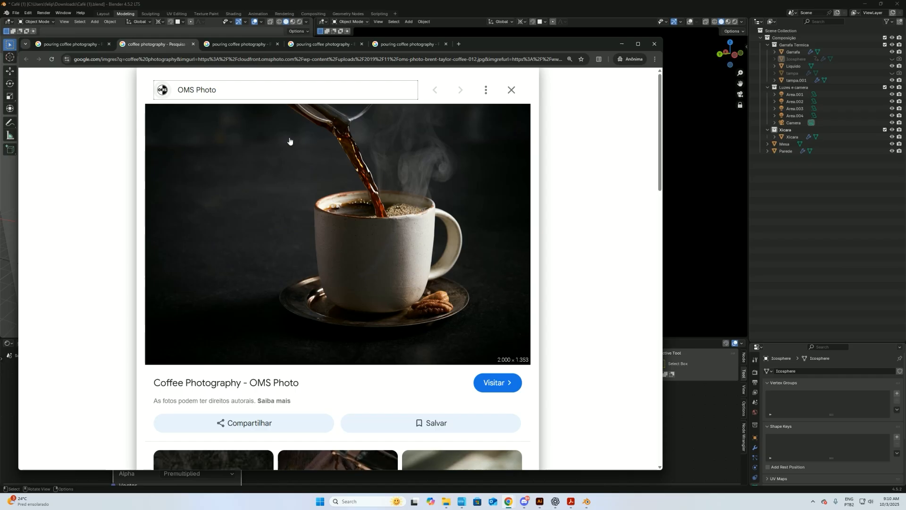
click(684, 420)
key(alt+Tab)
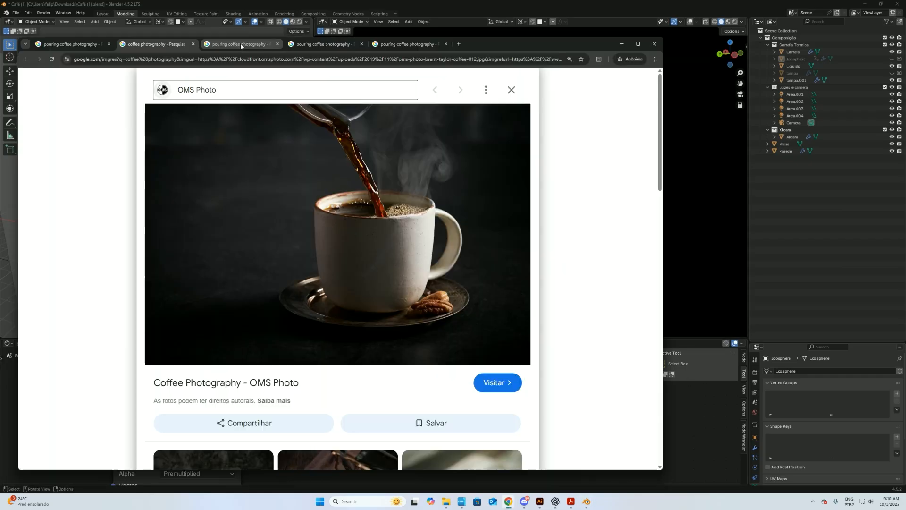
click(241, 45)
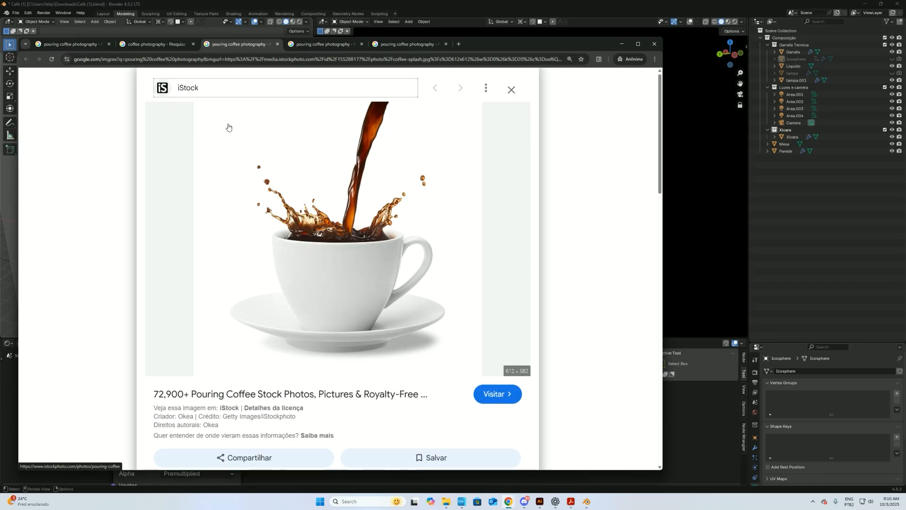
scroll(229, 127, down, 1)
scroll(229, 127, up, 1)
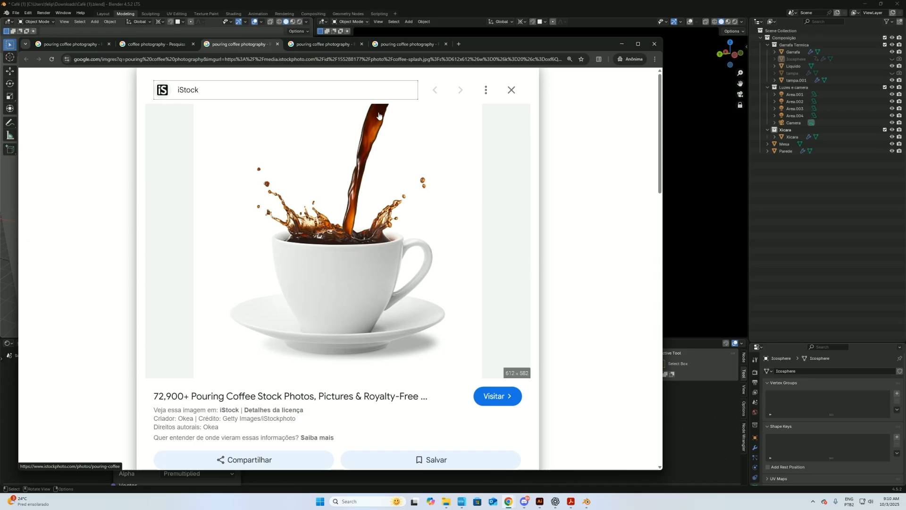
key(ctrl+Tab)
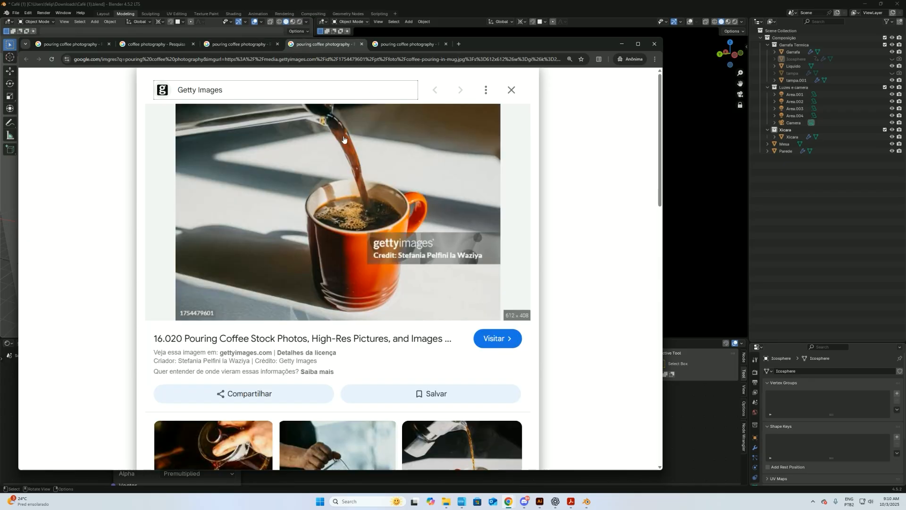
click(398, 47)
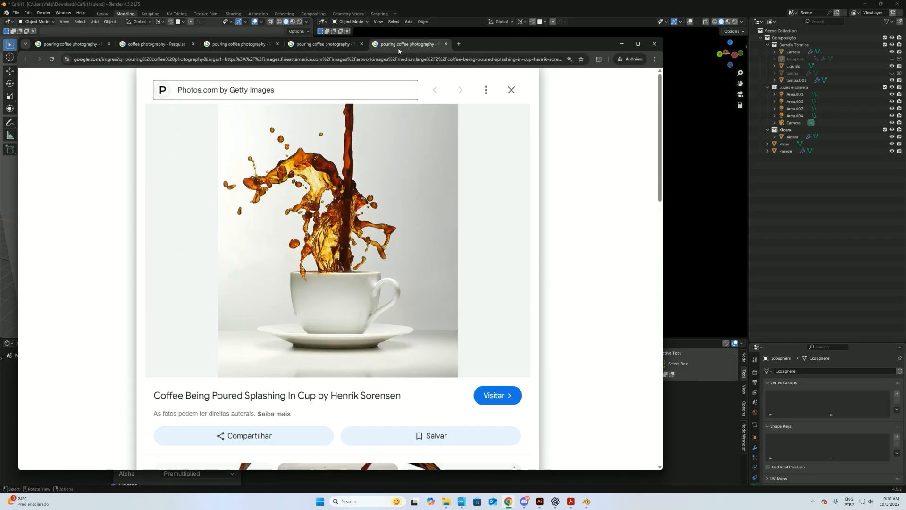
Step: Save the iStock white-cup coffee splash image as a JPEG in the Downloads folder
click(231, 43)
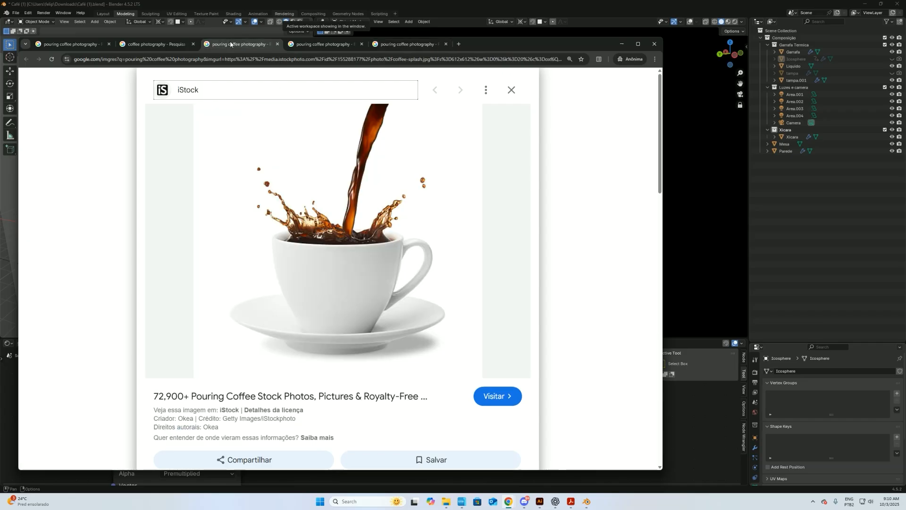
right_click(362, 163)
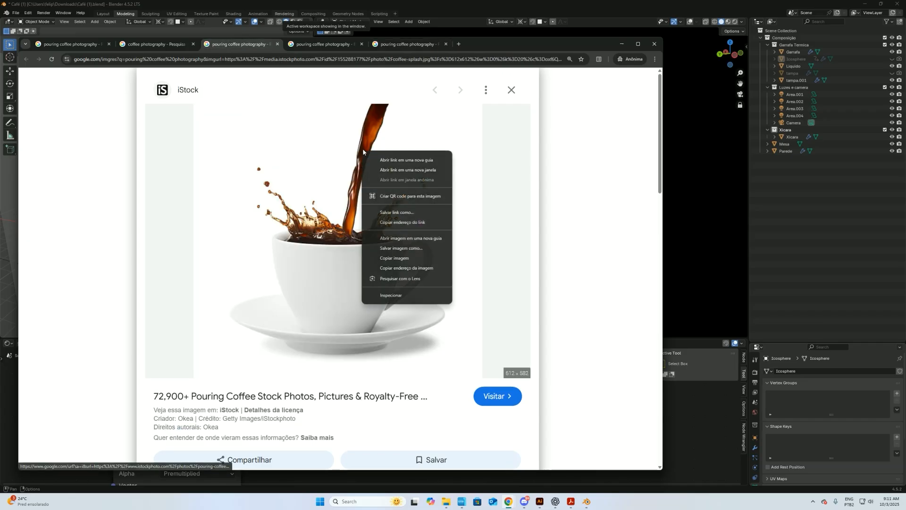
click(407, 237)
click(54, 118)
text(cafe)
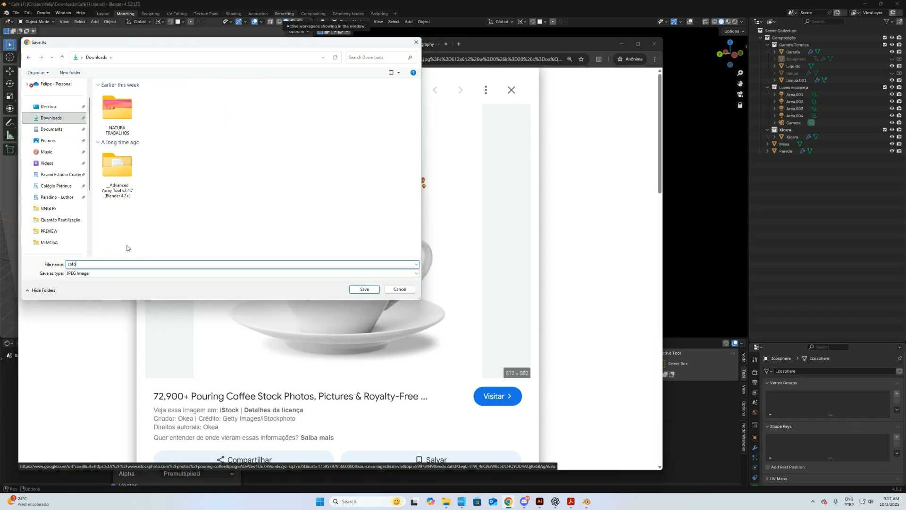
key(BackSpace)
key(BackSpace)
key(BackSpace)
text(of)
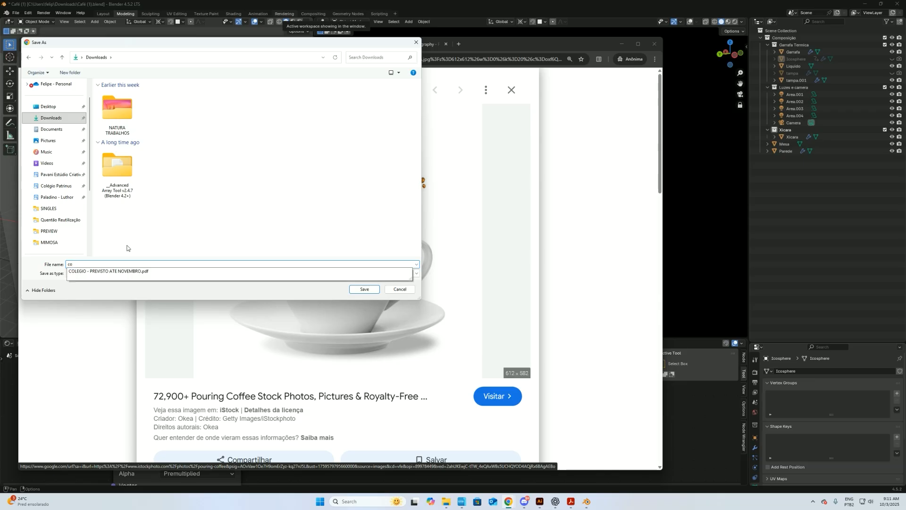
key(Return)
Step: Load shutterstock.com in the tab that holds the Google image results
click(403, 44)
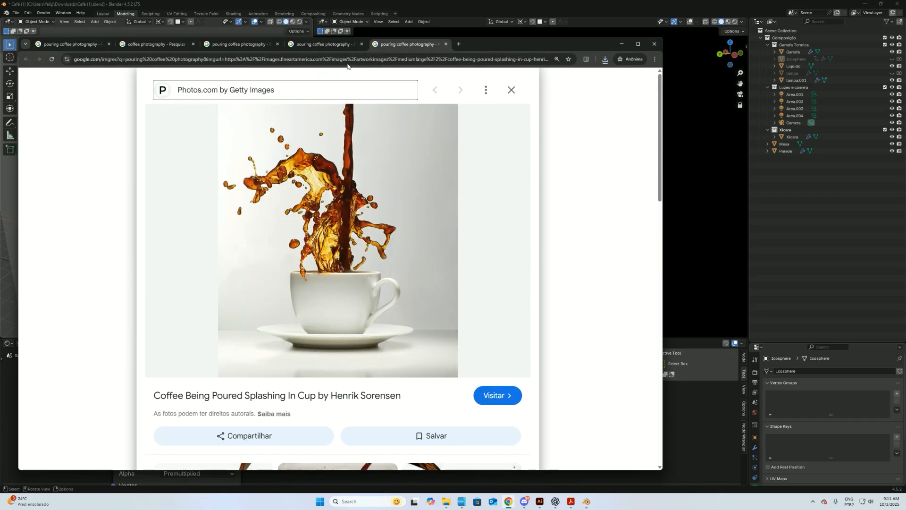
click(71, 44)
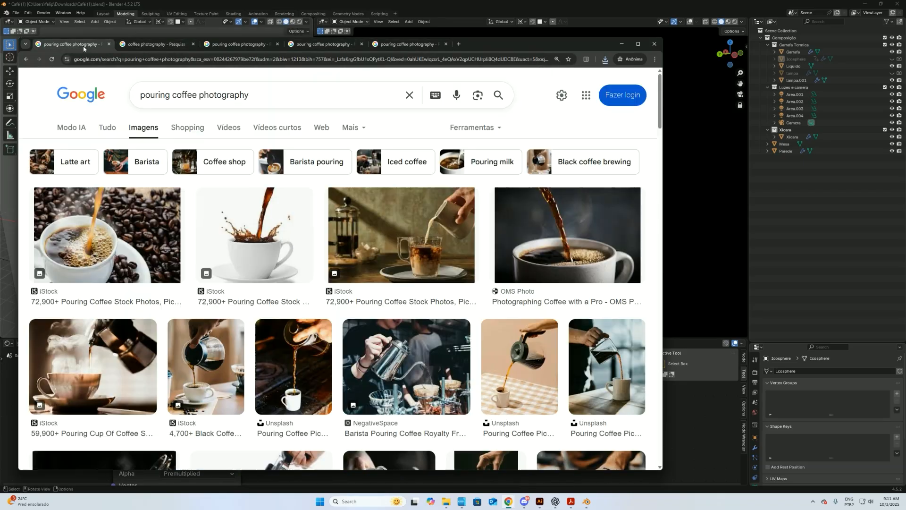
click(234, 58)
text(shutterstock.)
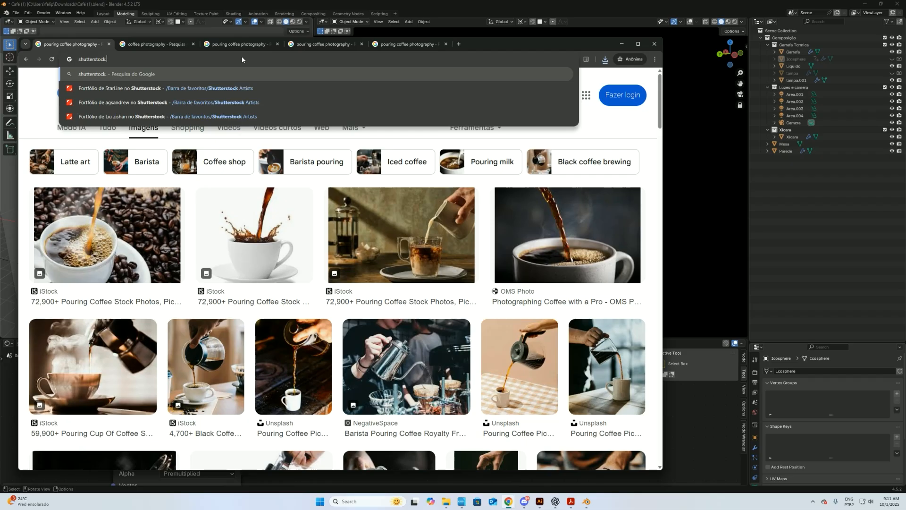
text(com)
key(Return)
Step: Close the four coffee reference photo tabs, keeping only the Shutterstock tab
click(188, 45)
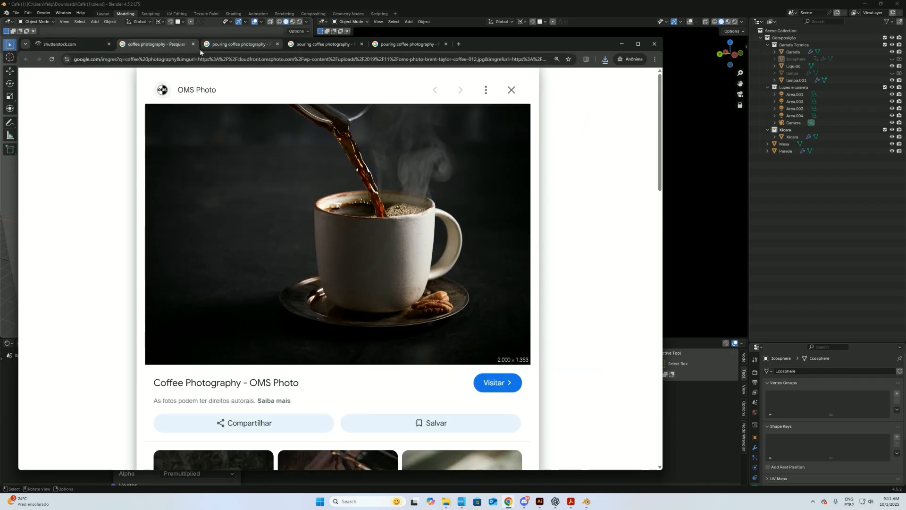
click(193, 44)
click(193, 44)
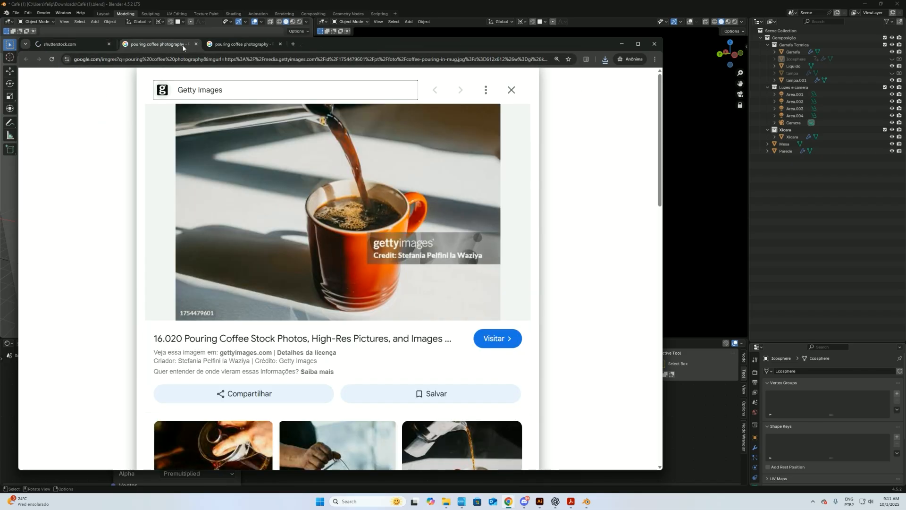
click(195, 44)
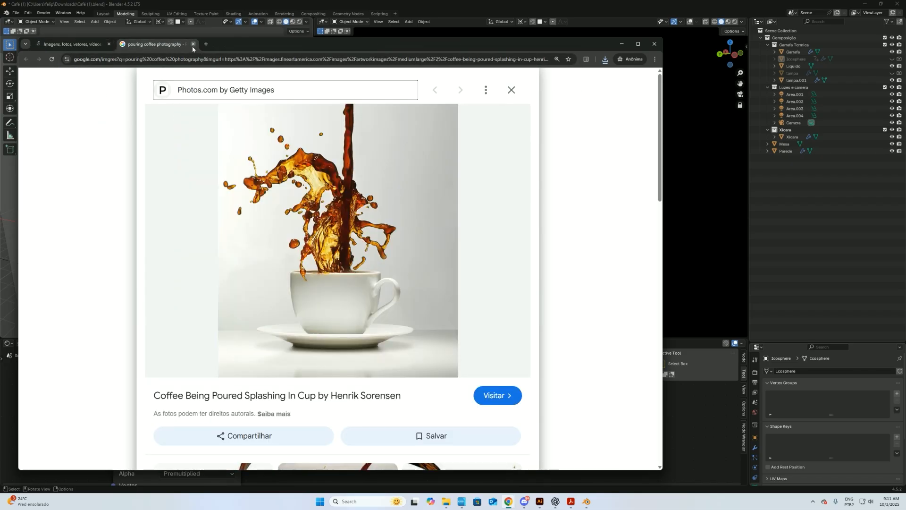
click(193, 44)
Step: Search Shutterstock for "pouring coffee" and open the steaming white mug photo with the black background in a new tab
text(pouring)
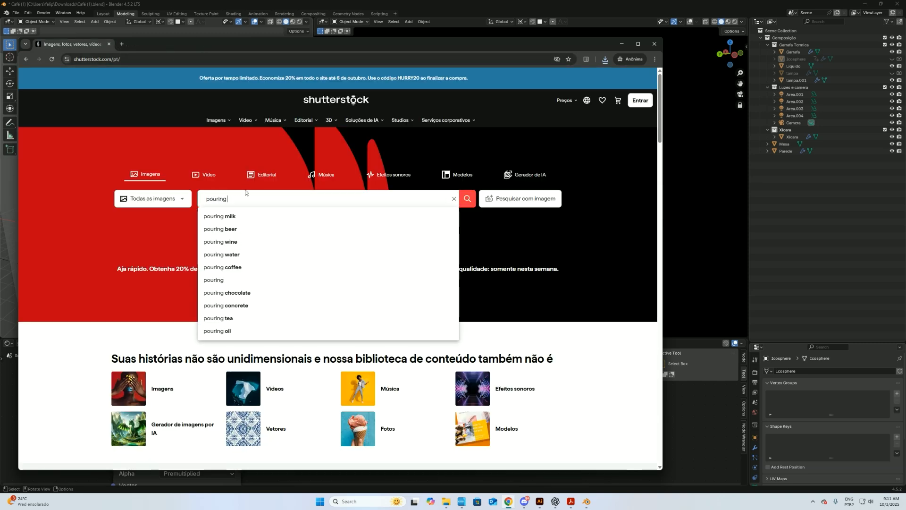
text( coffee)
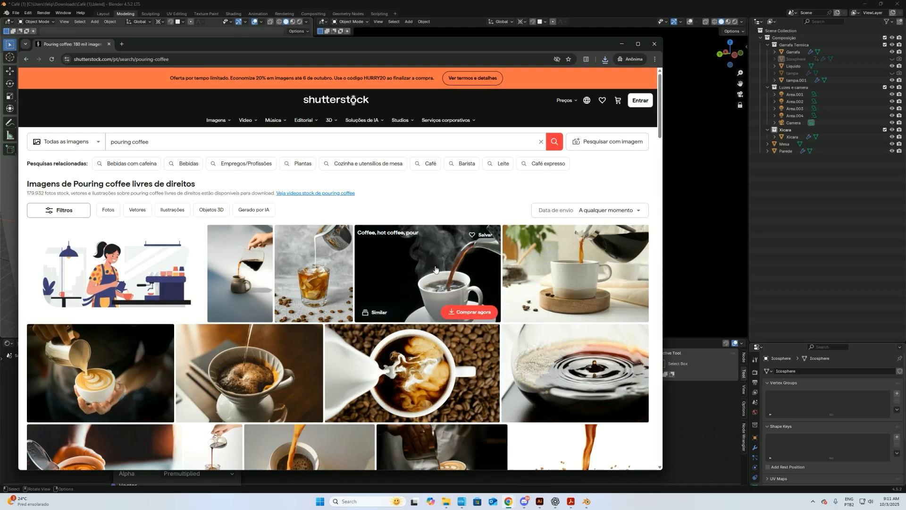
right_click(435, 267)
click(472, 274)
scroll(466, 268, down, 3)
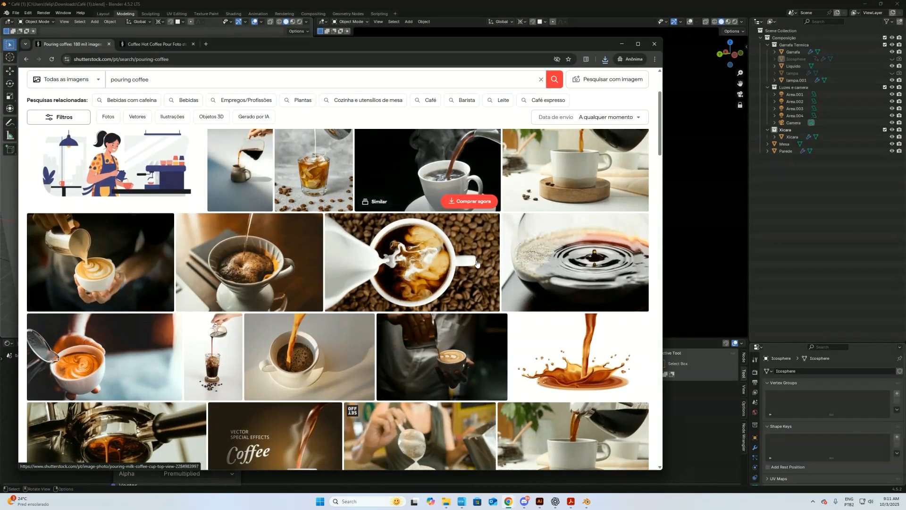
Step: Restrict the Shutterstock "pouring coffee" search to photos only
scroll(466, 268, up, 3)
click(92, 143)
click(75, 173)
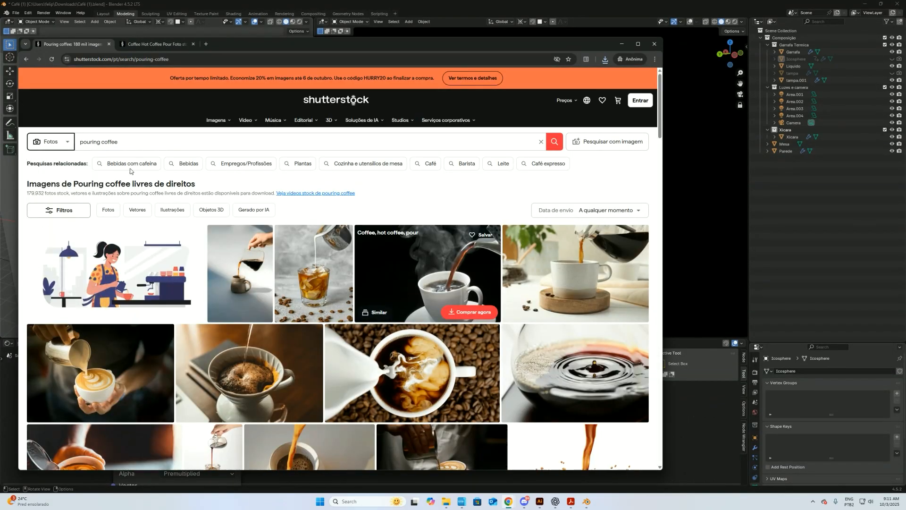
click(554, 142)
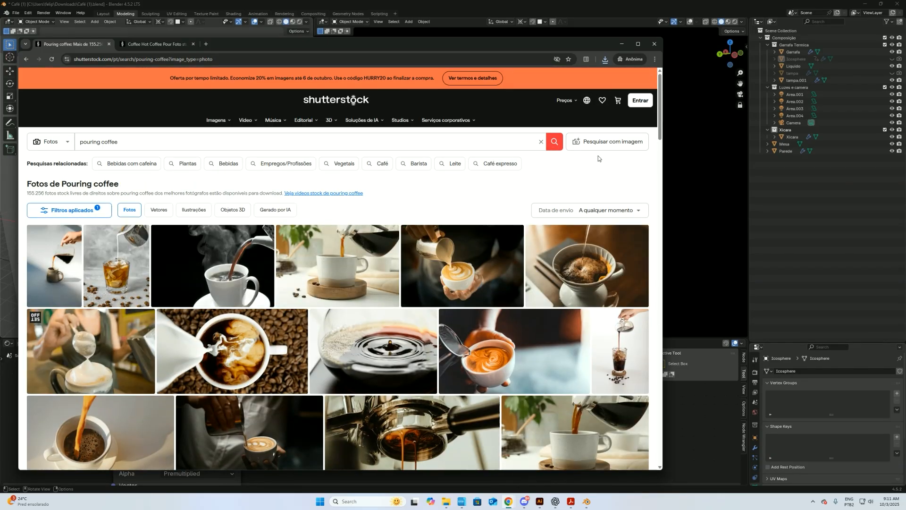
Step: Open the photo of coffee poured into a white cup on a wooden board and the flying moka pot photo in new tabs
scroll(598, 158, down, 3)
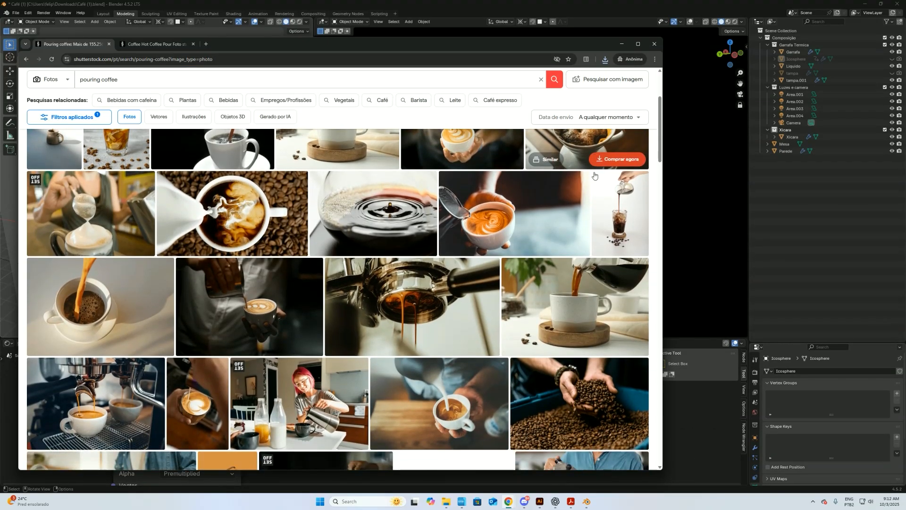
scroll(594, 176, up, 1)
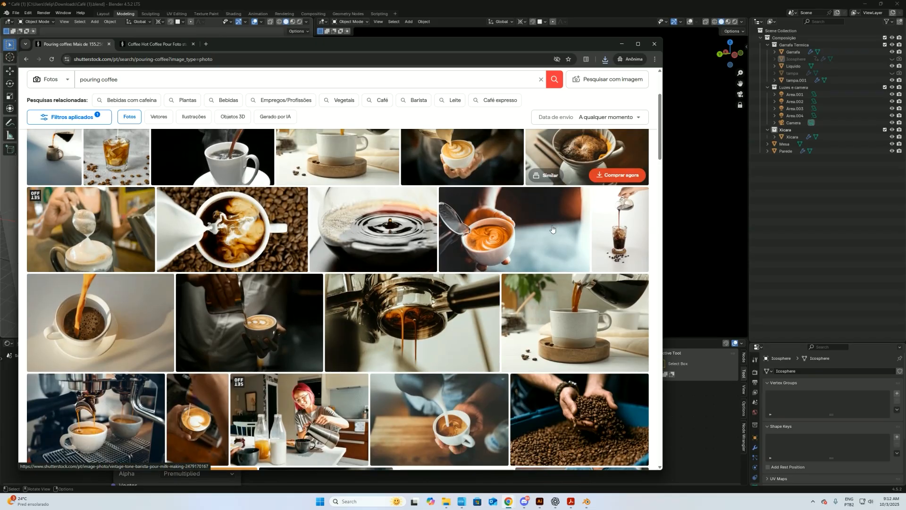
middle_click(603, 309)
scroll(661, 145, down, 1)
scroll(661, 145, down, 2)
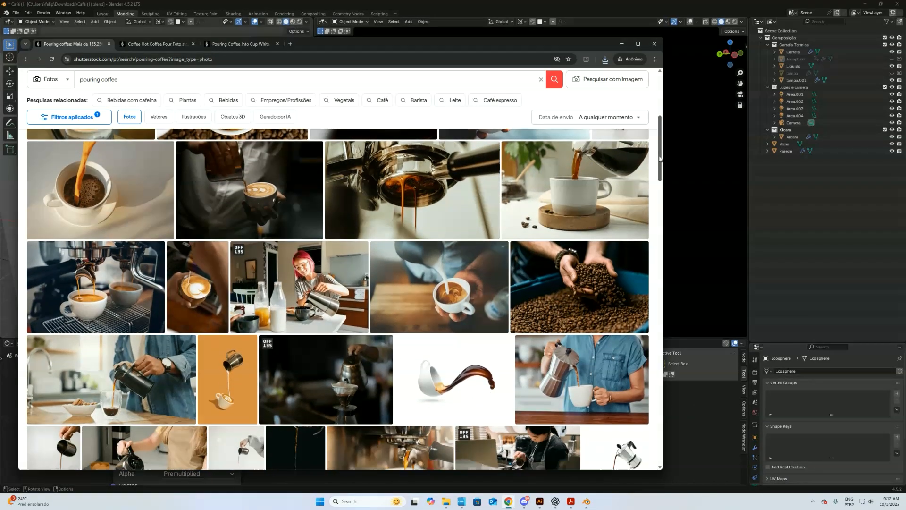
drag(659, 159, 659, 192)
right_click(396, 351)
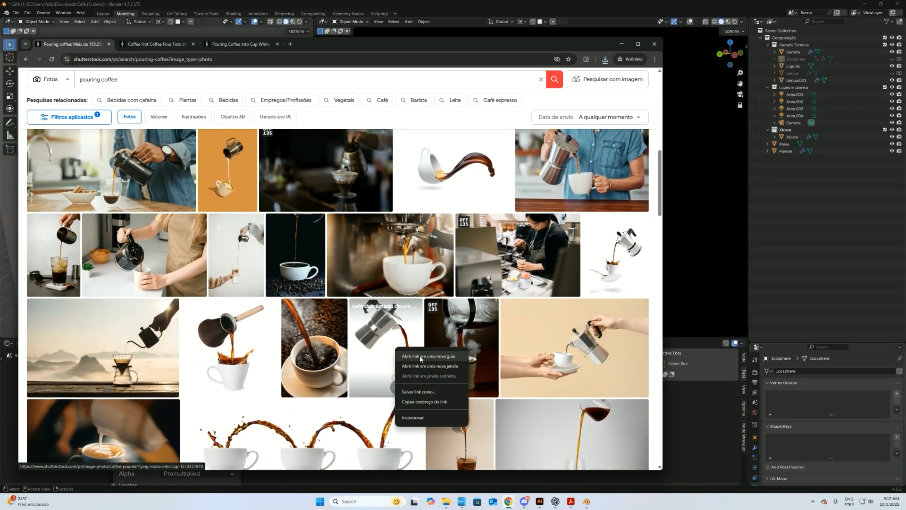
click(418, 357)
Step: Open the close-up photo of black coffee streaming into a white cup and saucer in a new tab
scroll(594, 265, down, 3)
scroll(594, 265, down, 10)
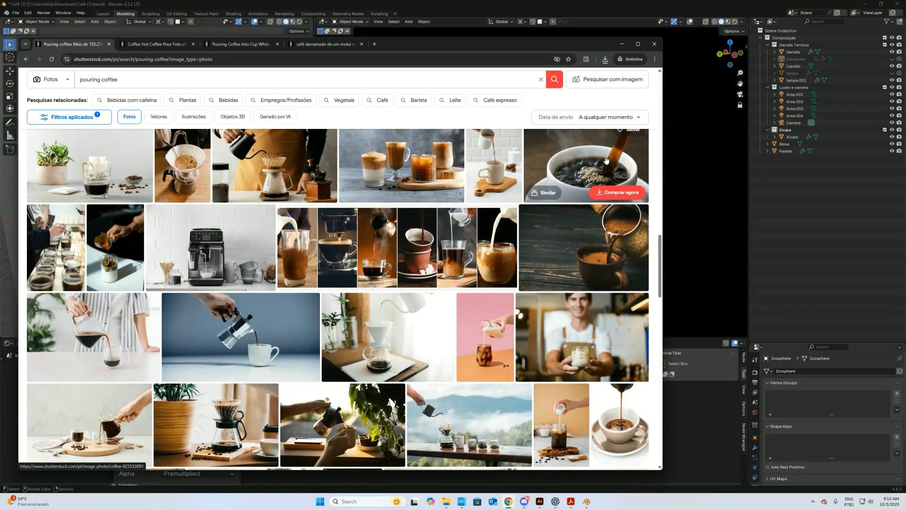
scroll(603, 198, up, 1)
right_click(598, 226)
click(624, 232)
Step: Save the steaming mug photo as the JPEG "coffe02" in the Downloads folder, and close the opened photo tabs
click(156, 44)
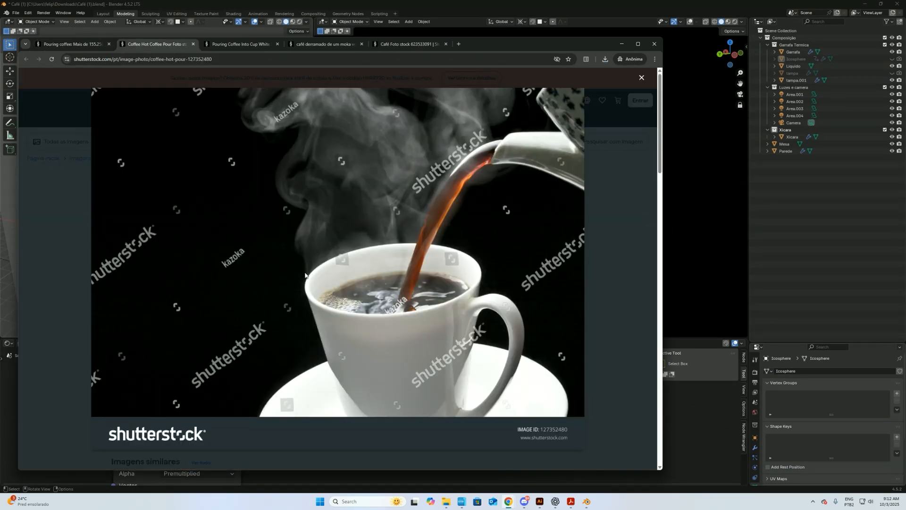
right_click(323, 281)
click(354, 301)
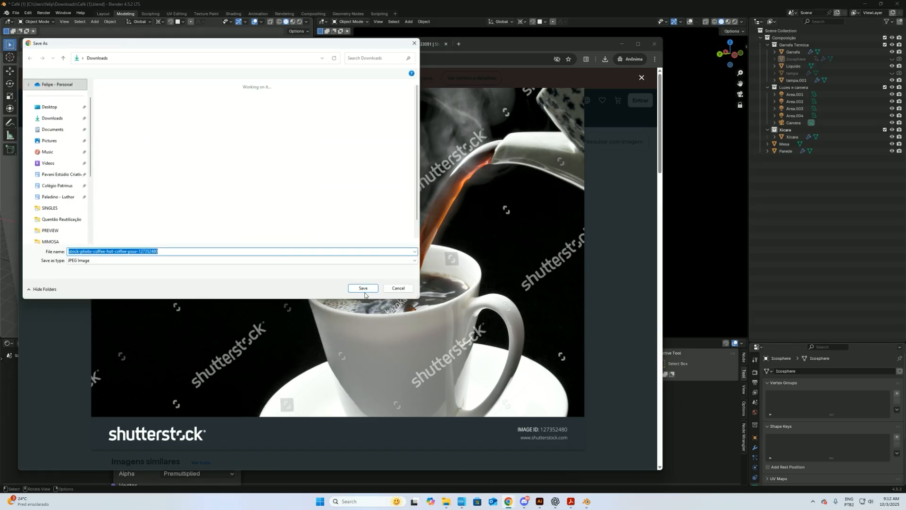
text(coffe02)
key(Return)
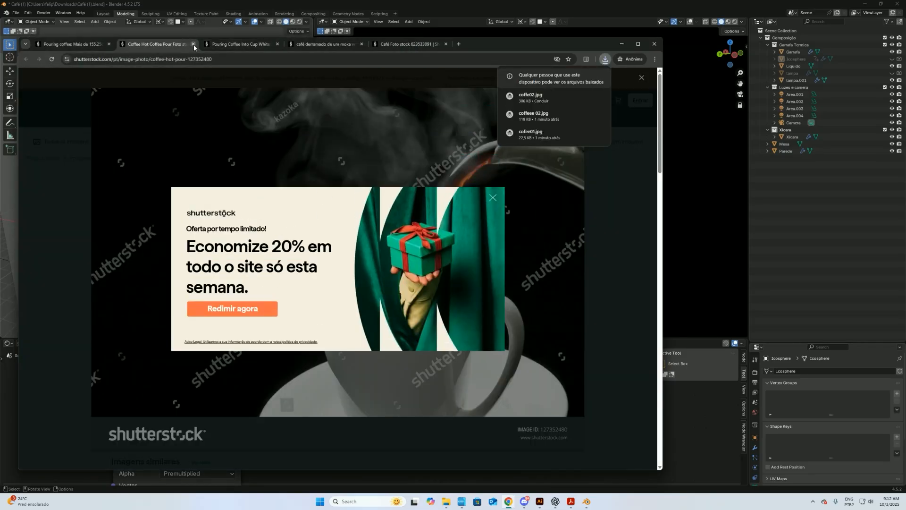
click(193, 44)
right_click(272, 238)
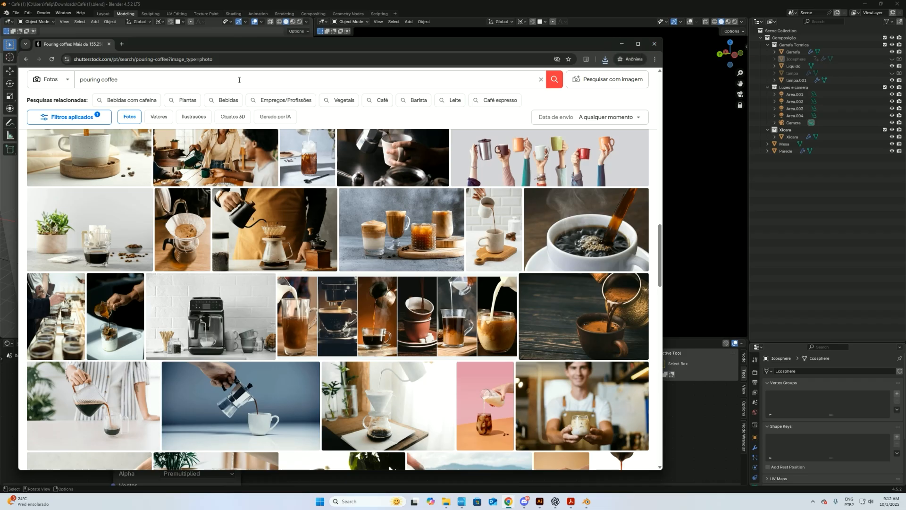
Step: Search Google for "coffee shader" in a new tab
click(123, 44)
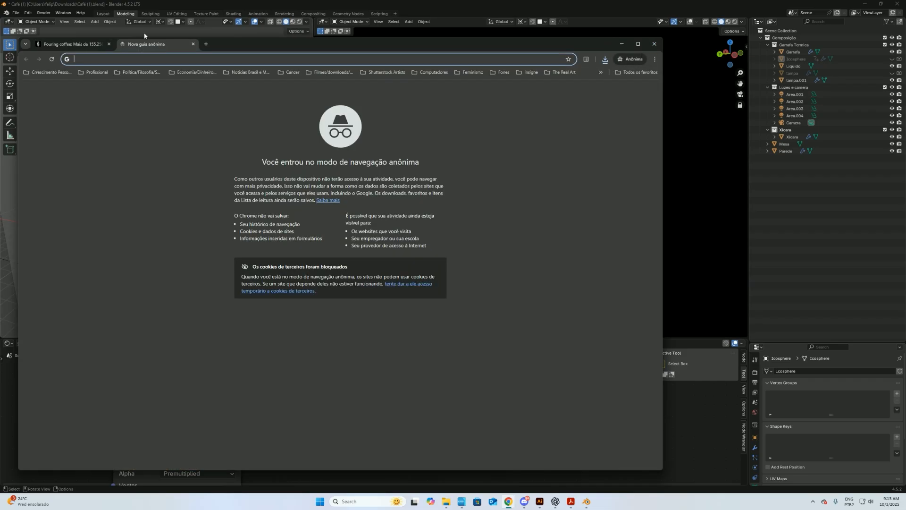
text(cof)
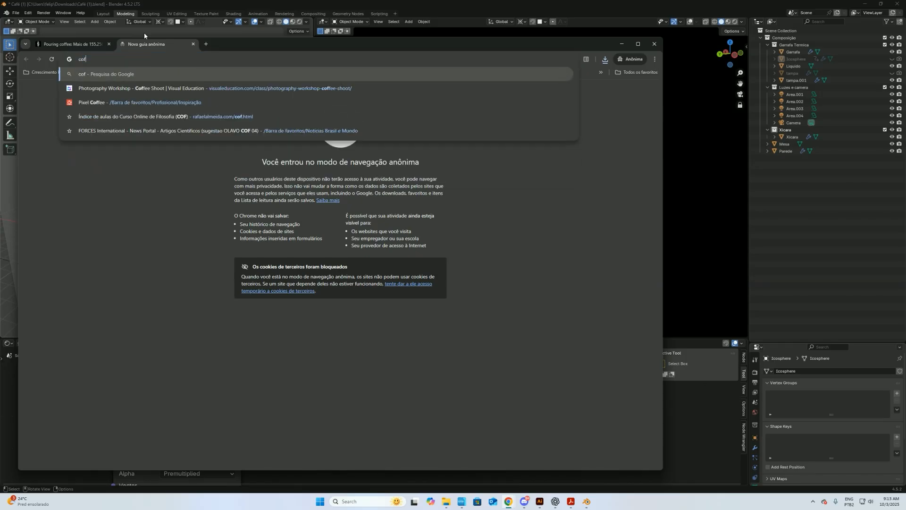
text(fee shader)
key(Return)
Step: Find the Foundry Community result "Volumetric Shader: Coffee" and open it in a new tab
scroll(191, 196, down, 5)
scroll(191, 196, down, 5)
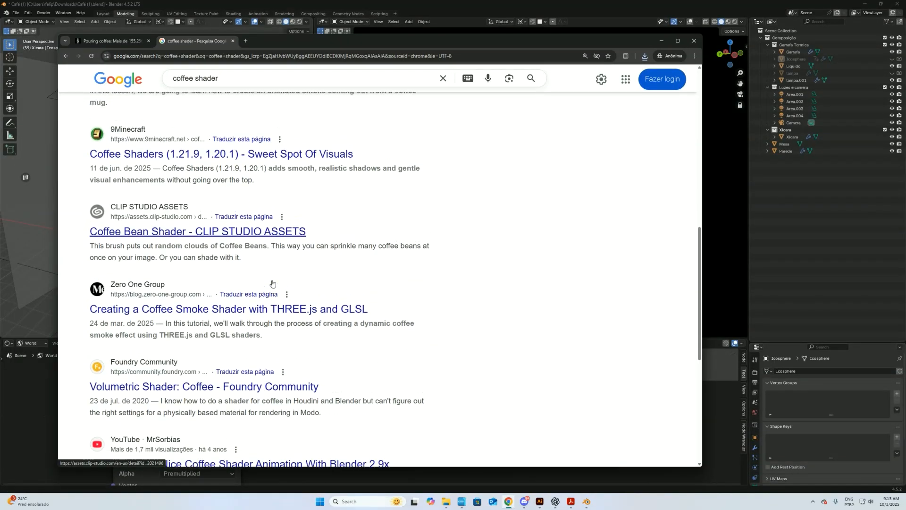
scroll(272, 283, down, 2)
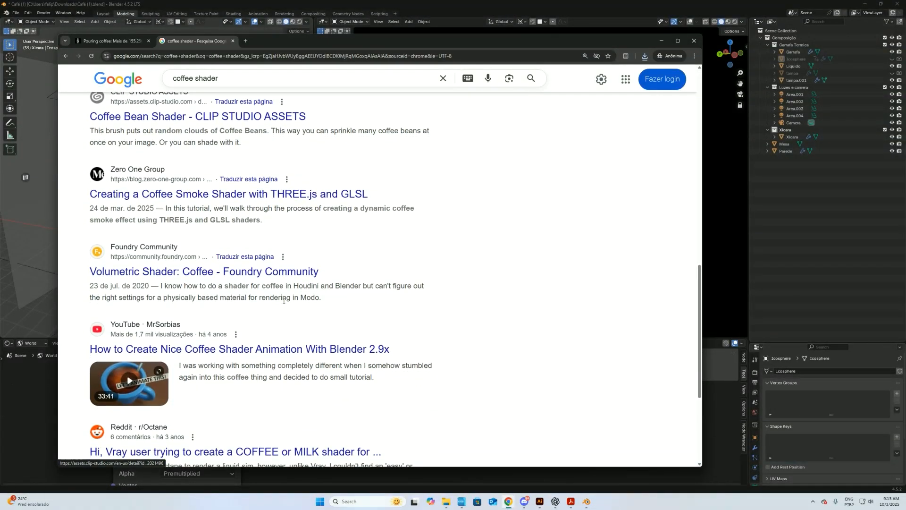
scroll(280, 319, down, 1)
right_click(236, 245)
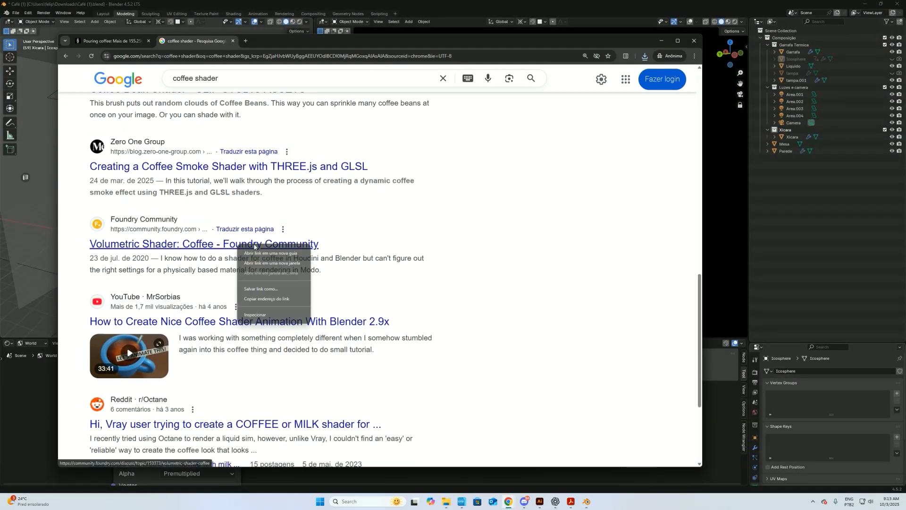
click(258, 252)
Step: Refine the Google search to "coffee material shader"
click(203, 83)
text(material)
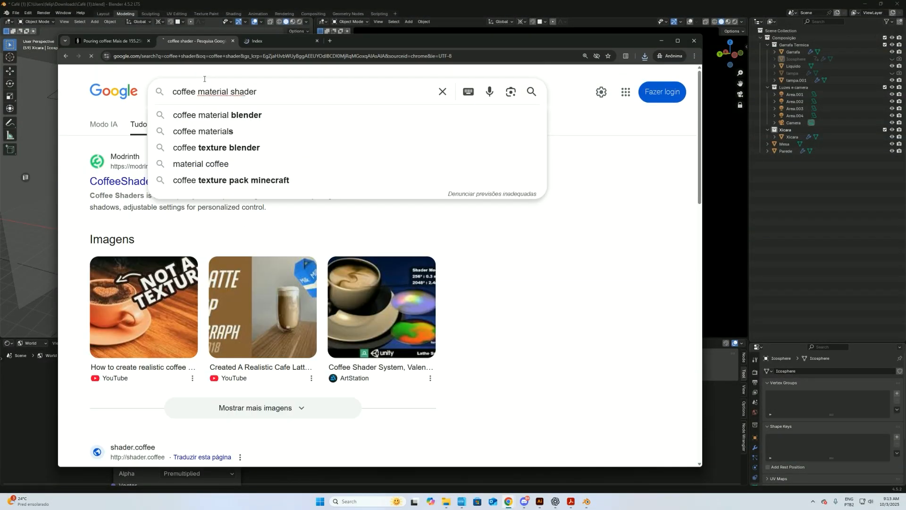
key(Return)
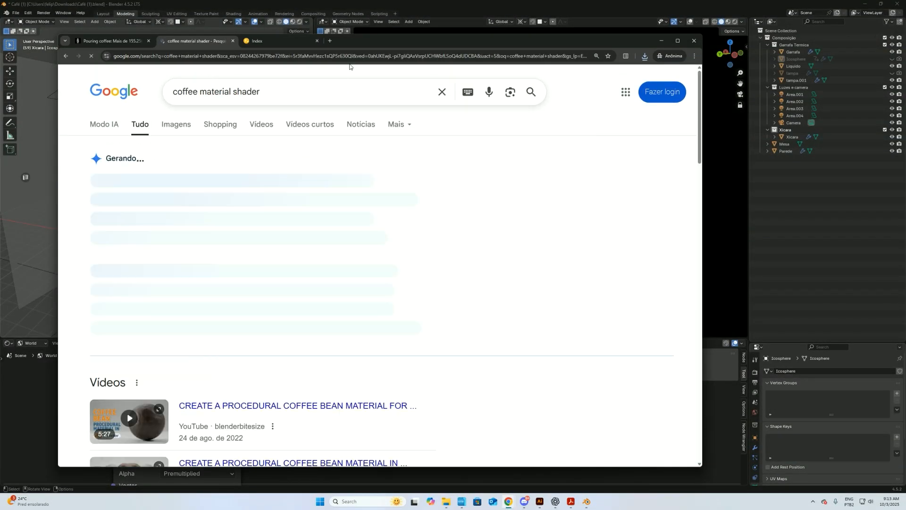
Step: Look through the search results and open the BlenderKit "Coffee Procedural" material page in a new tab
scroll(493, 267, down, 5)
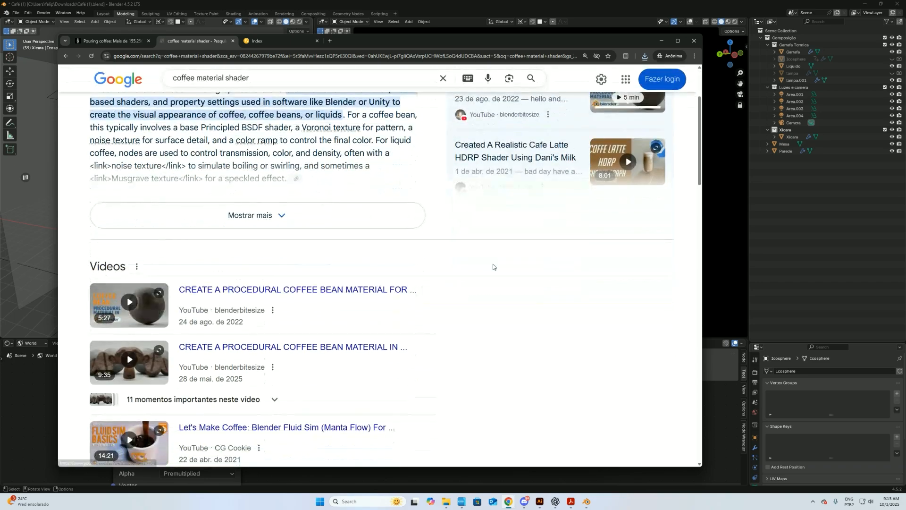
scroll(492, 266, up, 5)
scroll(492, 266, down, 8)
scroll(493, 267, down, 5)
scroll(493, 267, up, 6)
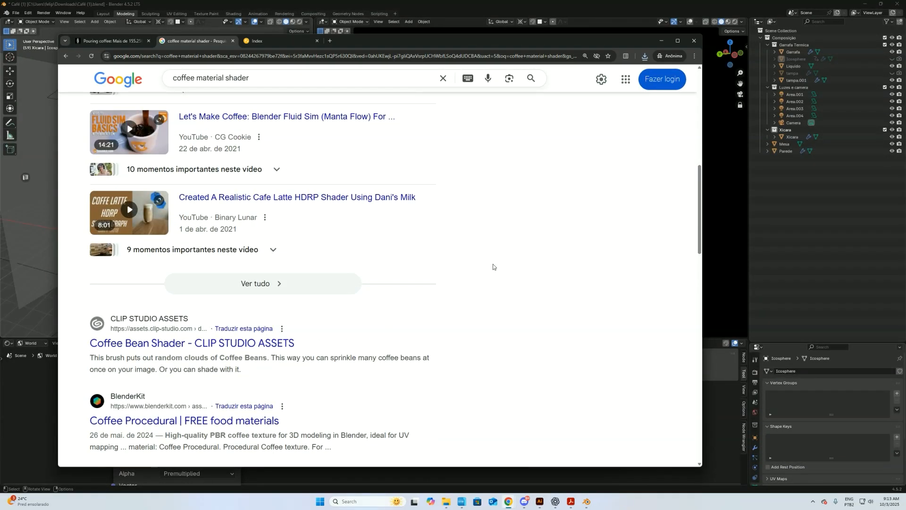
scroll(493, 267, up, 1)
scroll(493, 267, down, 4)
scroll(493, 266, down, 1)
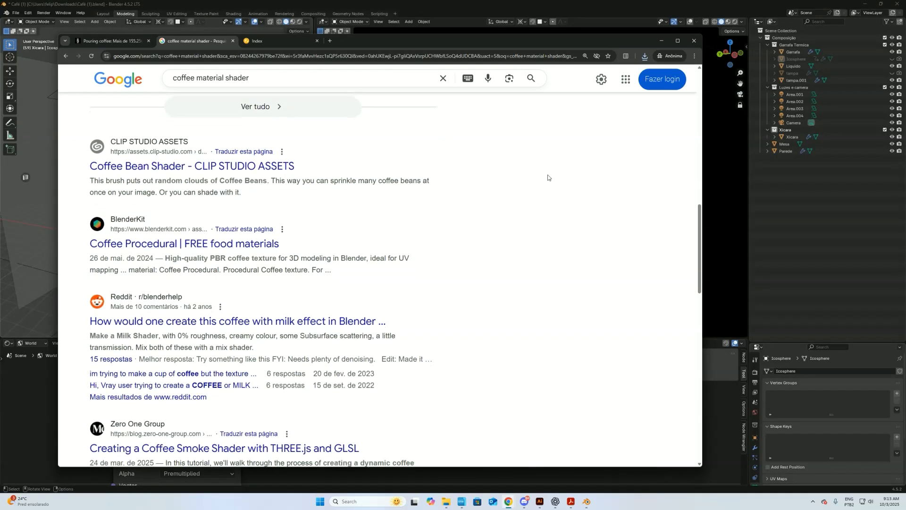
middle_click(189, 243)
Step: Skim the remaining search results, and view the Coffee Procedural material on BlenderKit with cookies denied
scroll(299, 150, down, 5)
scroll(299, 152, down, 3)
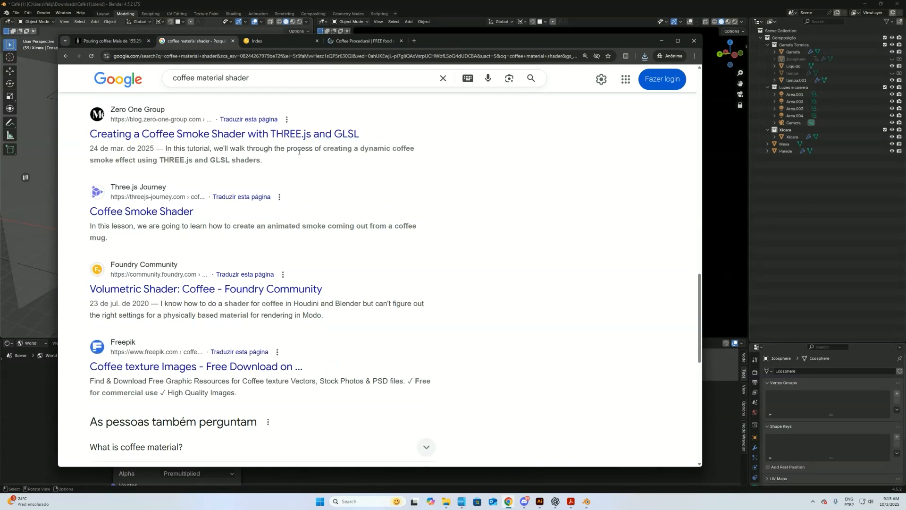
scroll(298, 152, up, 2)
click(363, 41)
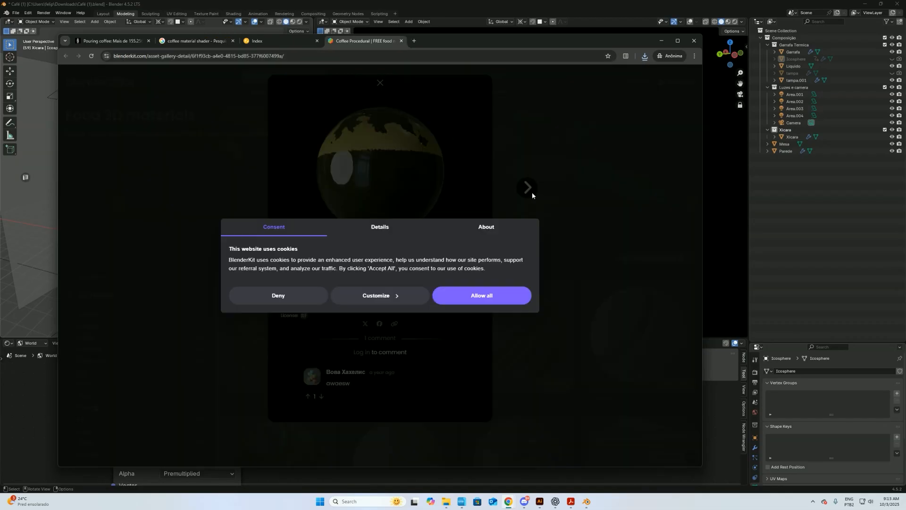
click(279, 296)
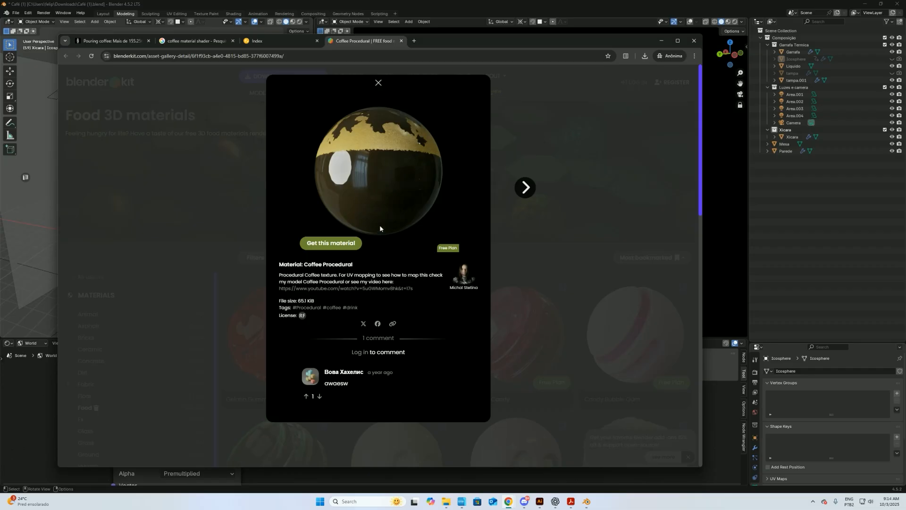
Step: Search BlenderKit's food materials for "coffee" and look through the listed materials for a suitable liquid coffee look
click(561, 171)
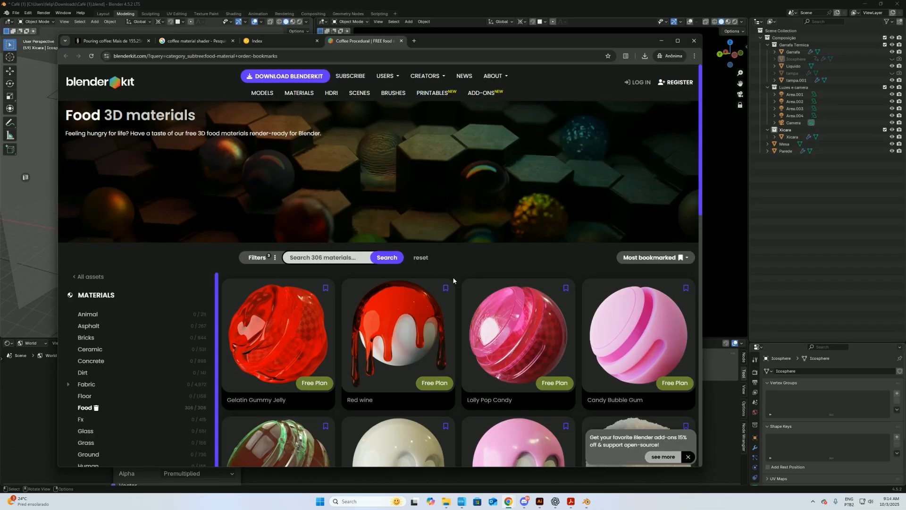
scroll(477, 296, down, 10)
scroll(477, 295, up, 10)
text(coffee)
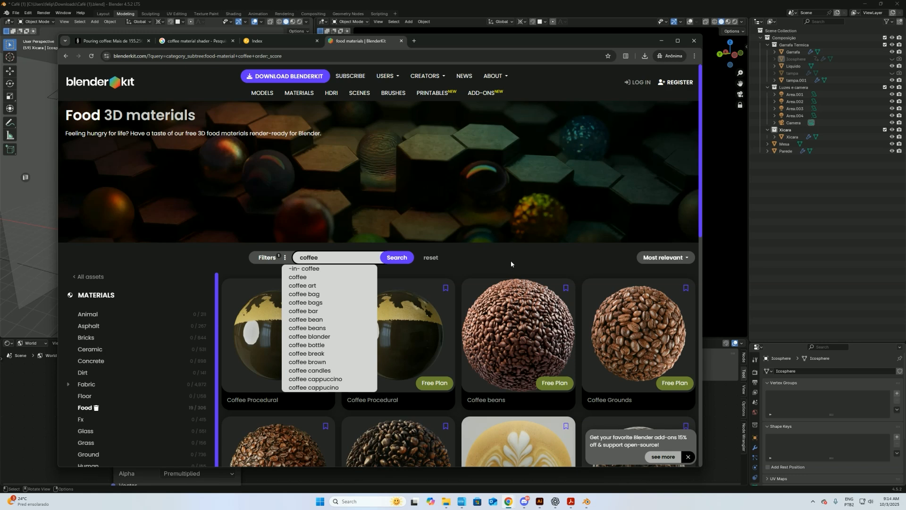
scroll(512, 263, down, 6)
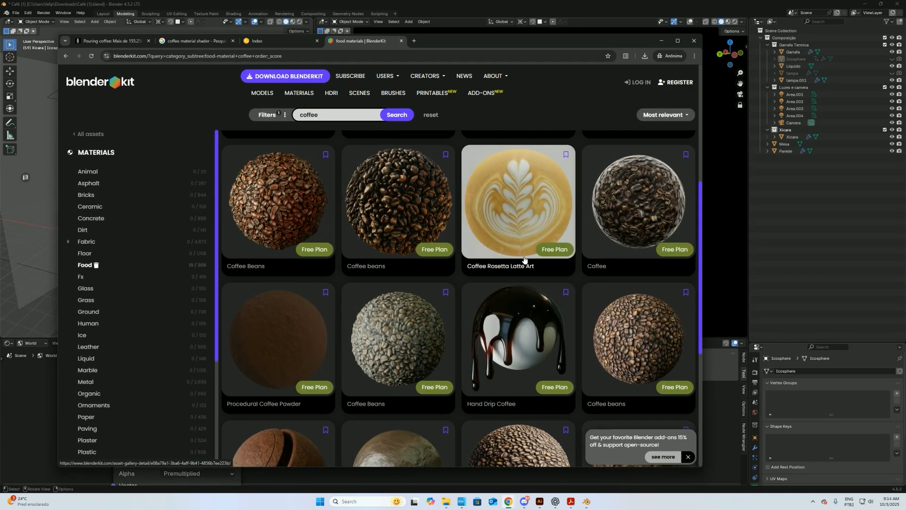
scroll(523, 259, down, 3)
scroll(524, 259, down, 3)
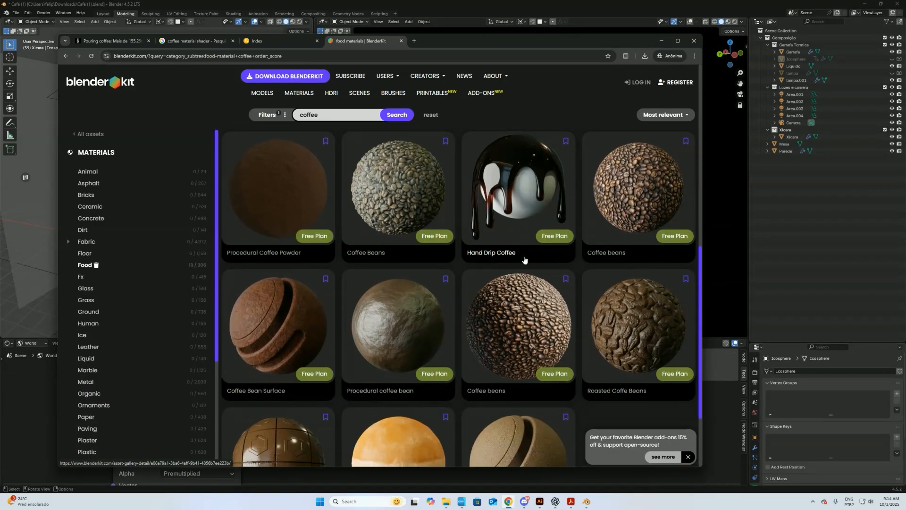
scroll(524, 259, up, 2)
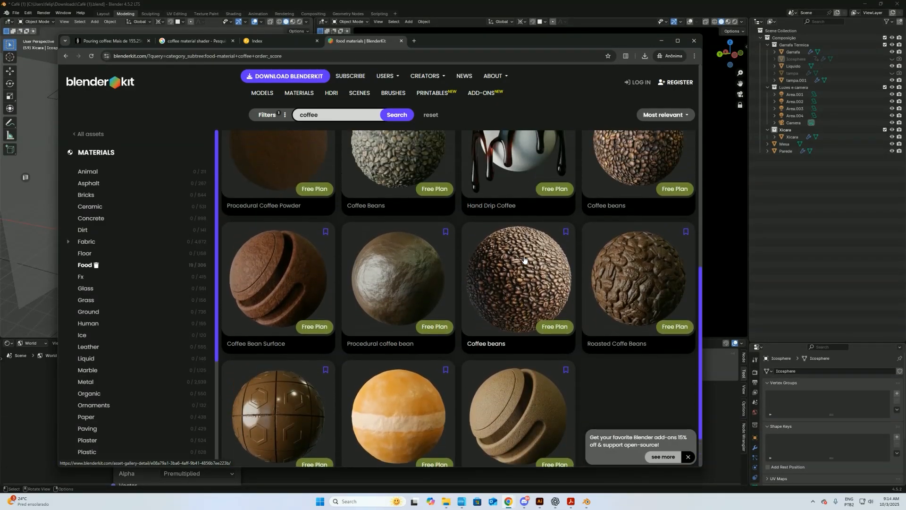
scroll(523, 258, up, 4)
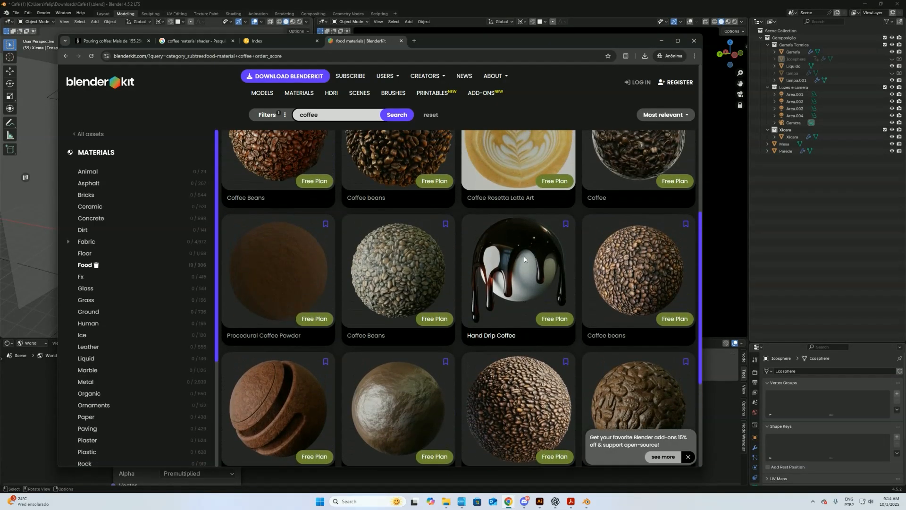
scroll(524, 257, up, 3)
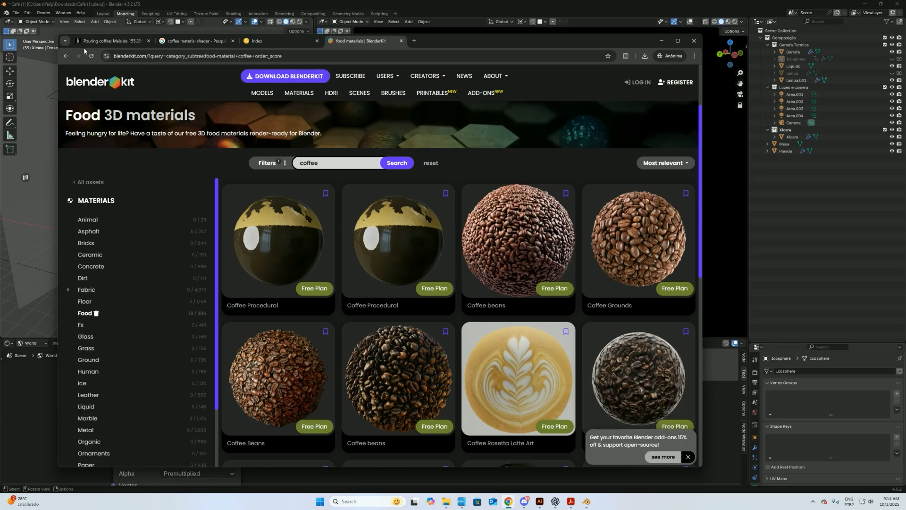
Step: Search Blender's add-on preferences for "blender ki", clear the search, and return to the BlenderKit download page in the browser
click(28, 13)
click(44, 106)
click(99, 19)
text(blender k)
key(ctrl+a)
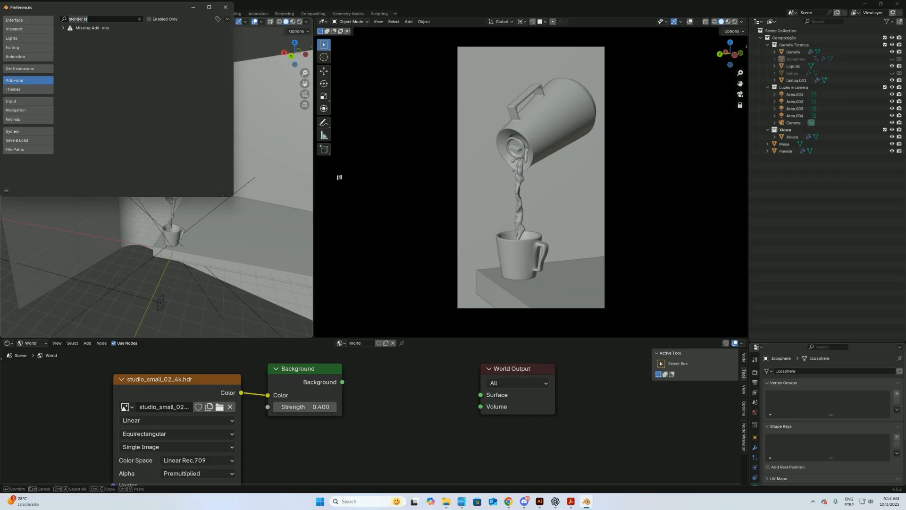
key(BackSpace)
key(Return)
click(225, 8)
key(alt+Tab)
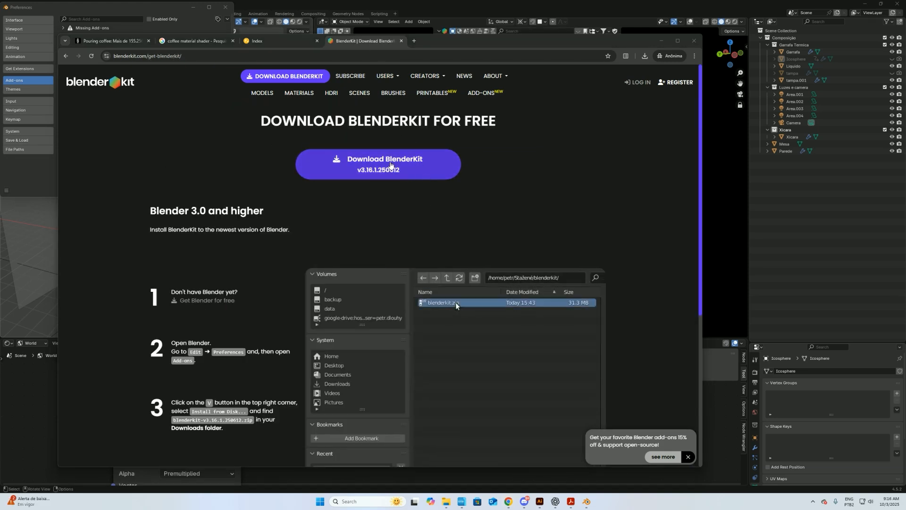
drag(548, 42, 569, 42)
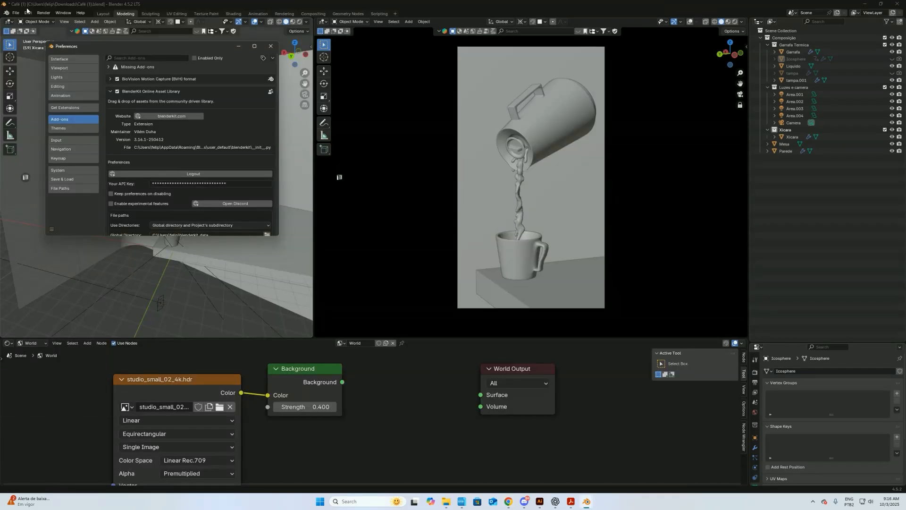
Step: Try installing an add-on from disk in Blender, locating blenderkit-v3.16.1.250612.zip in Downloads, and cancel the file selection
click(28, 13)
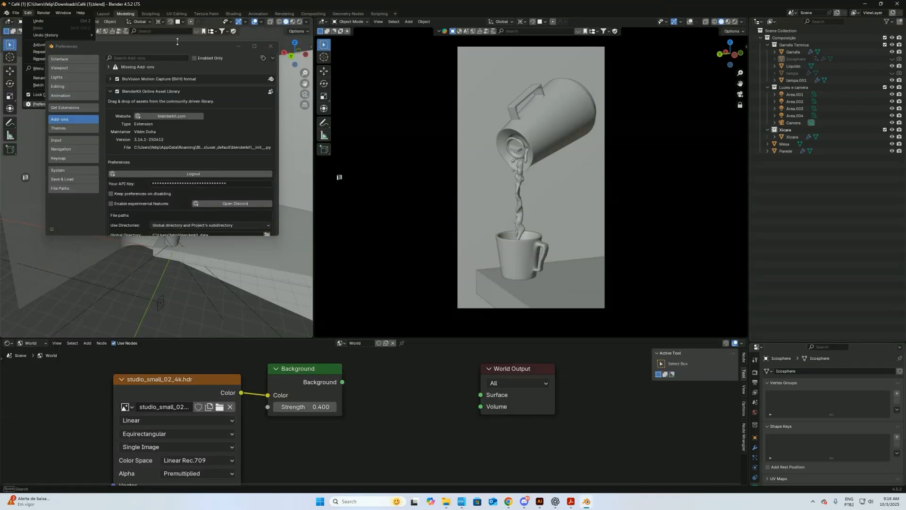
click(263, 58)
click(272, 58)
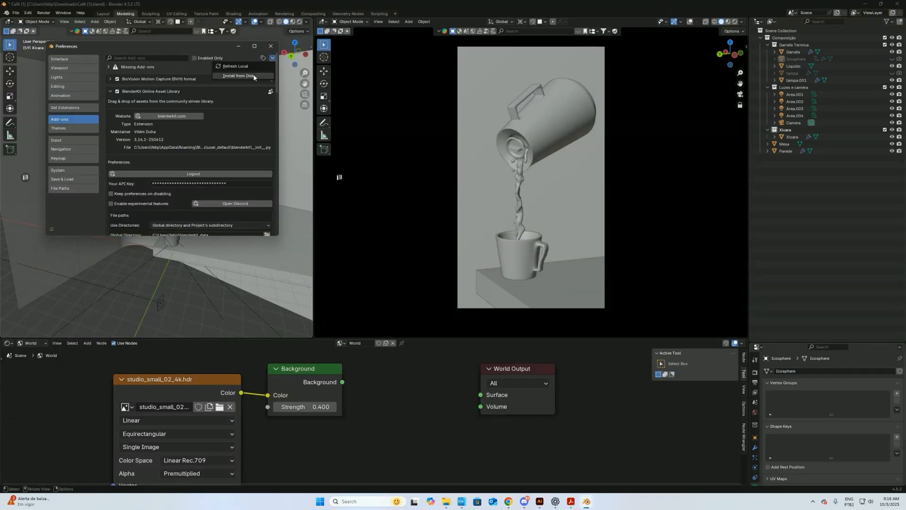
click(255, 77)
click(239, 100)
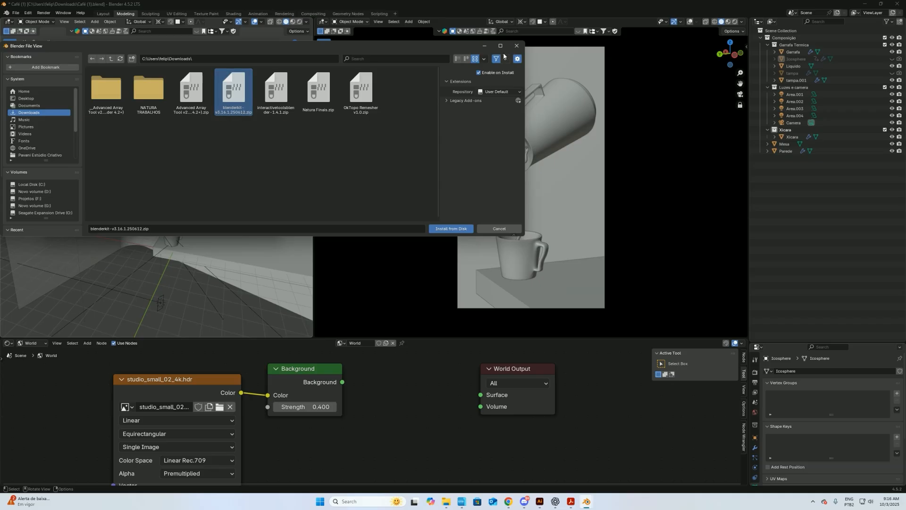
click(518, 47)
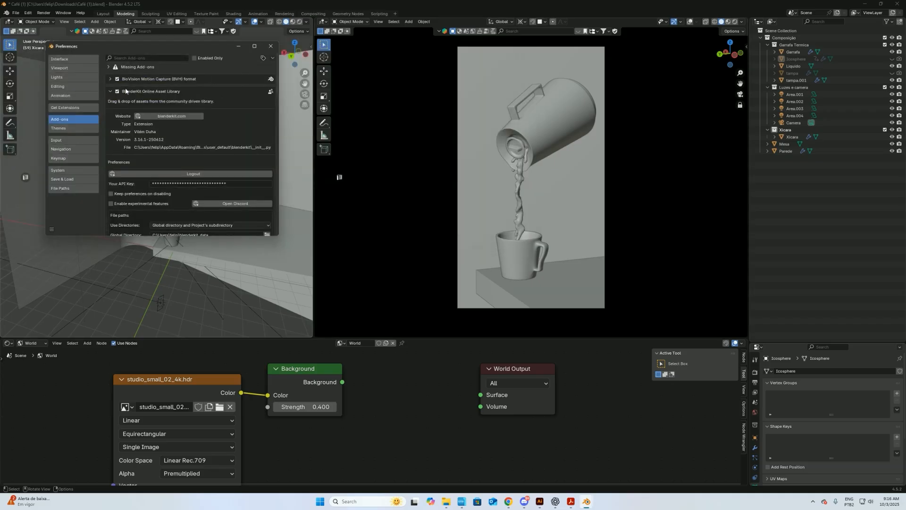
Step: Review the BlenderKit Online Asset Library add-on's details and preferences, and close the Preferences window
click(109, 92)
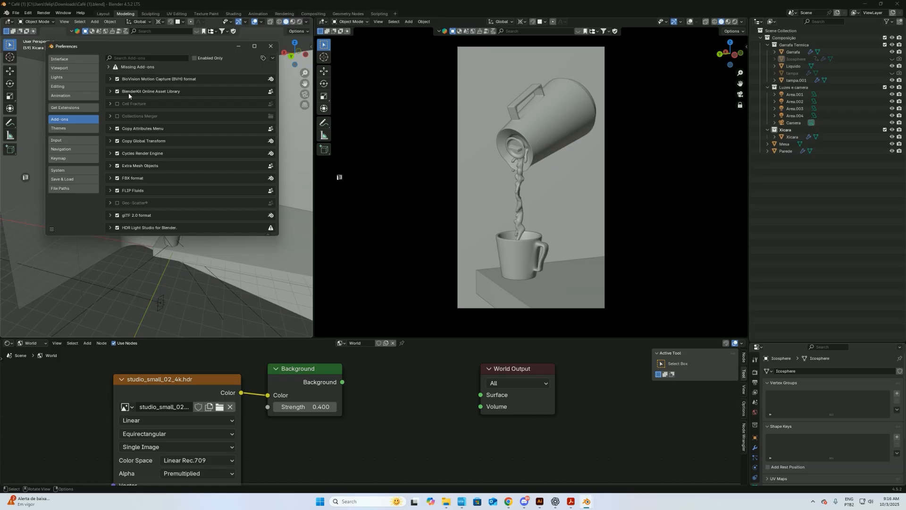
click(554, 31)
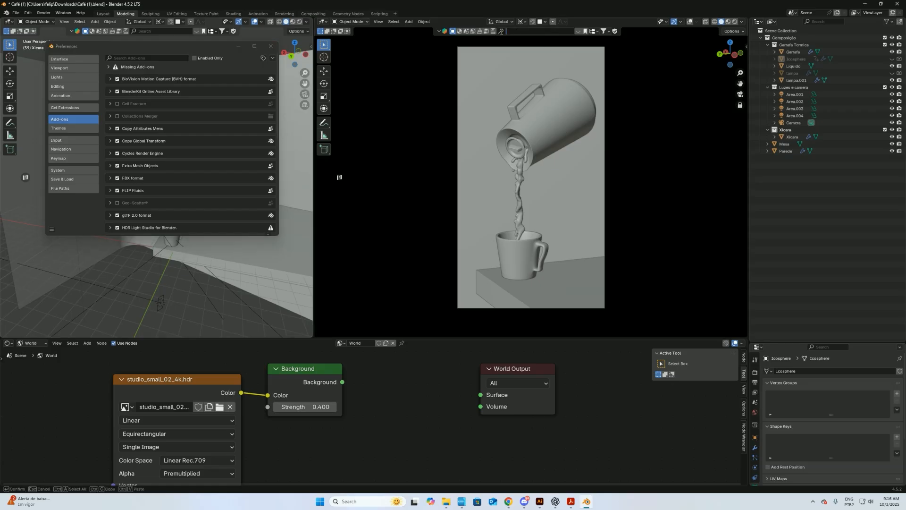
click(111, 91)
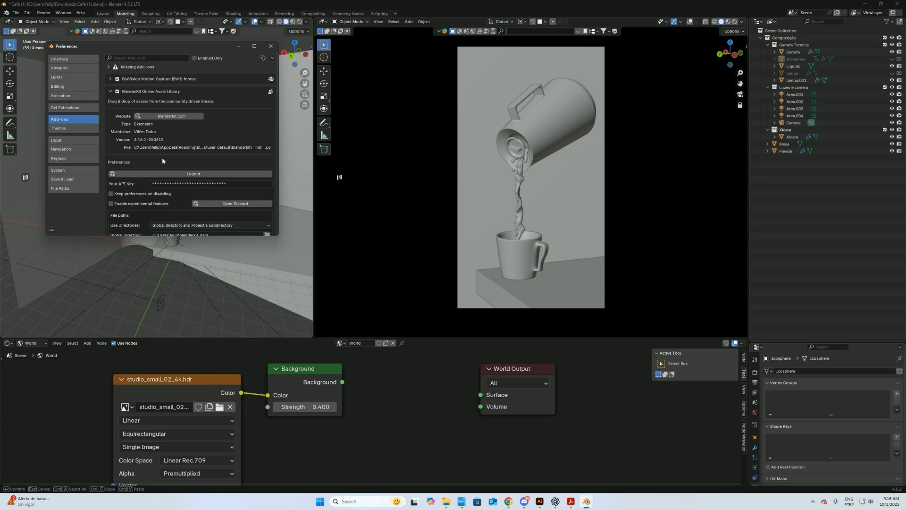
scroll(185, 151, down, 3)
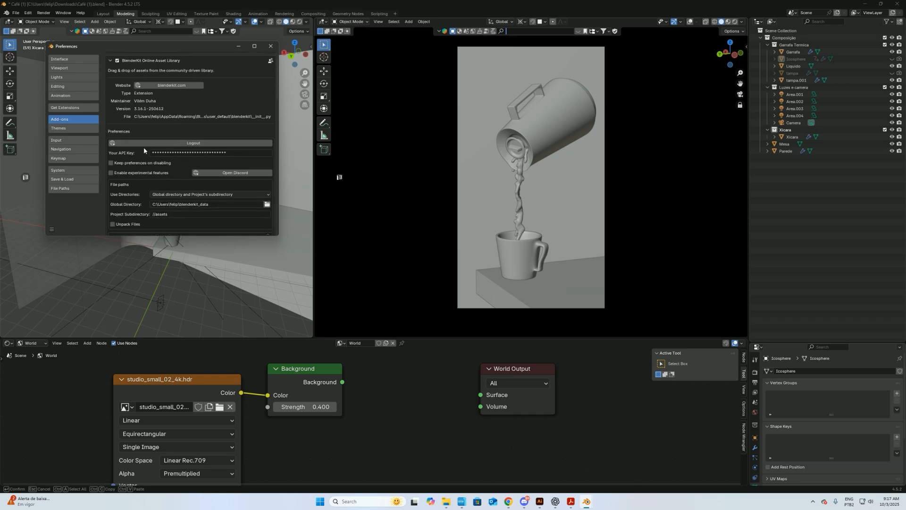
scroll(127, 123, up, 3)
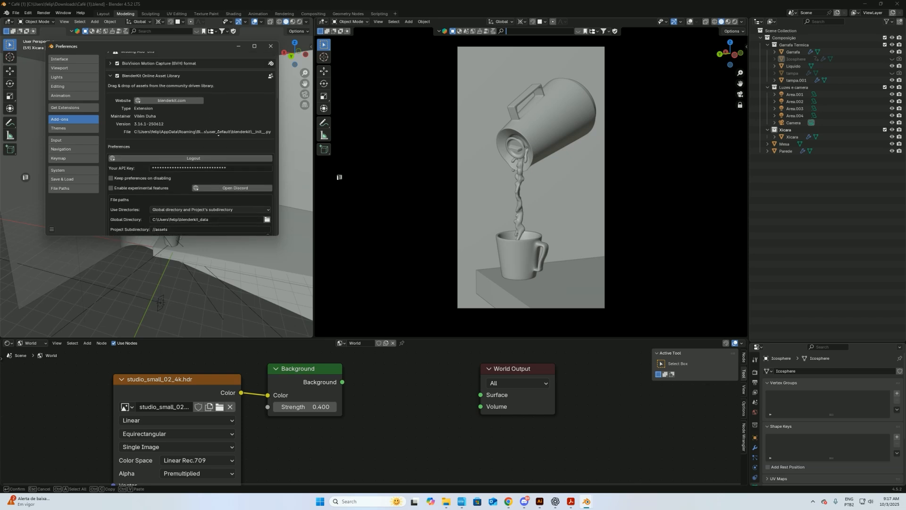
click(110, 91)
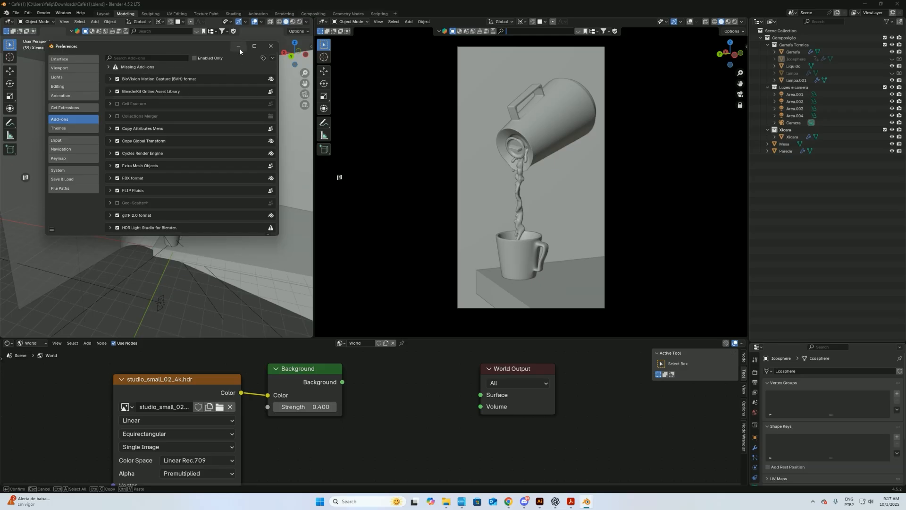
click(271, 47)
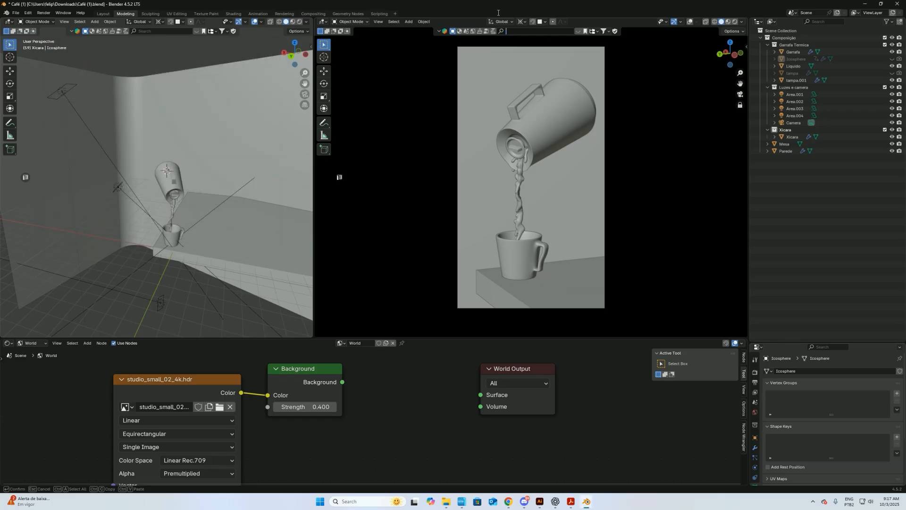
Step: Search BlenderKit for "coffee" inside Blender, limit the results to materials, preview candidates such as Espresso Coffee, and dismiss the results
click(529, 32)
text(coffee)
key(Return)
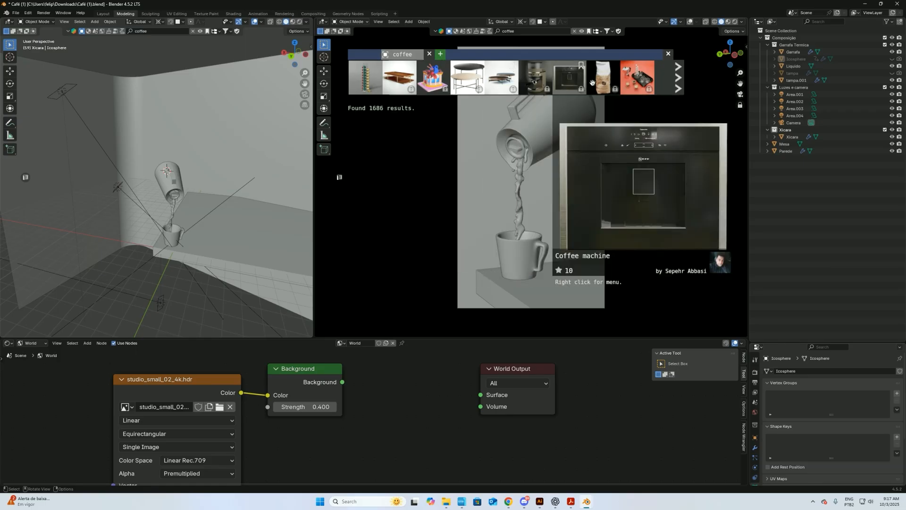
click(457, 32)
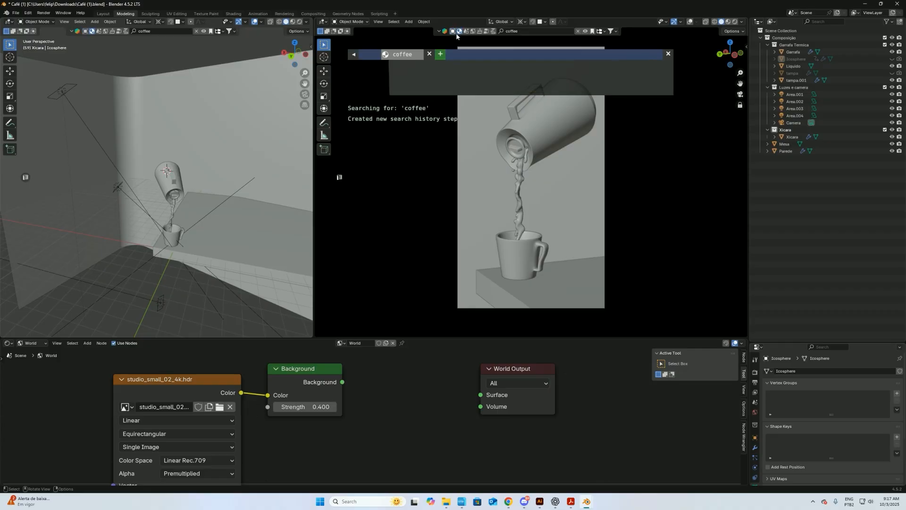
mouse_move(364, 74)
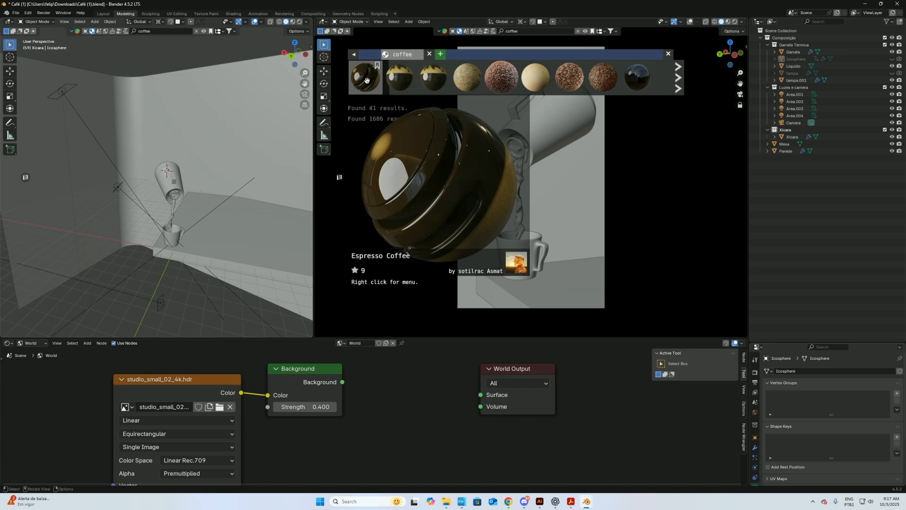
click(367, 81)
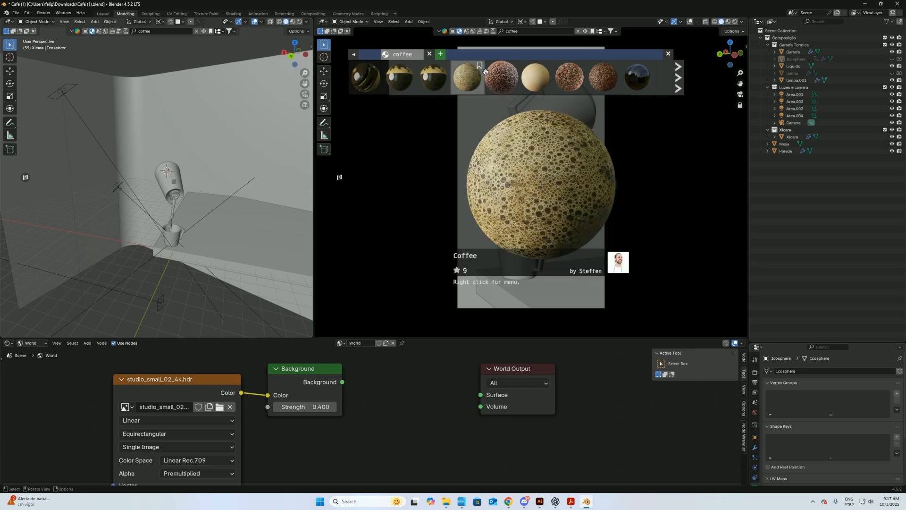
click(668, 56)
Step: Show the camera view with rendered shading and overlays, and sketch annotation strokes around the thermos
click(735, 22)
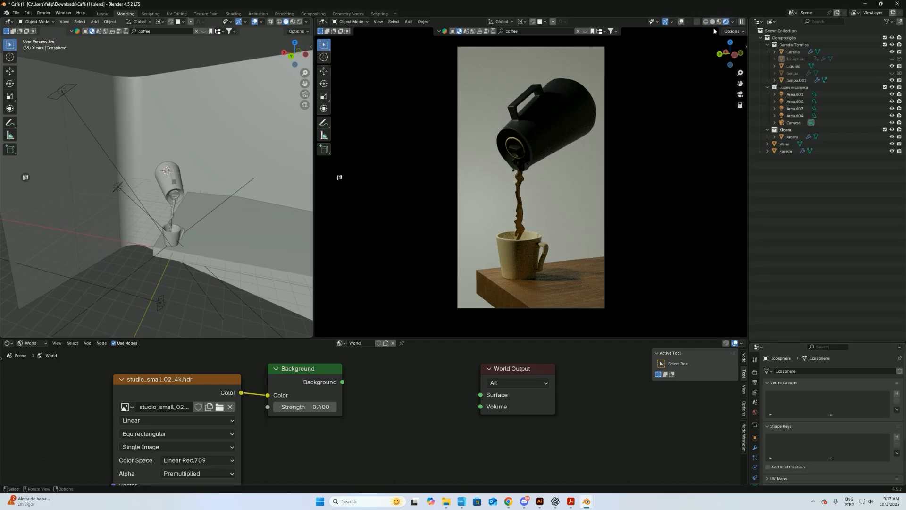
click(681, 21)
click(323, 122)
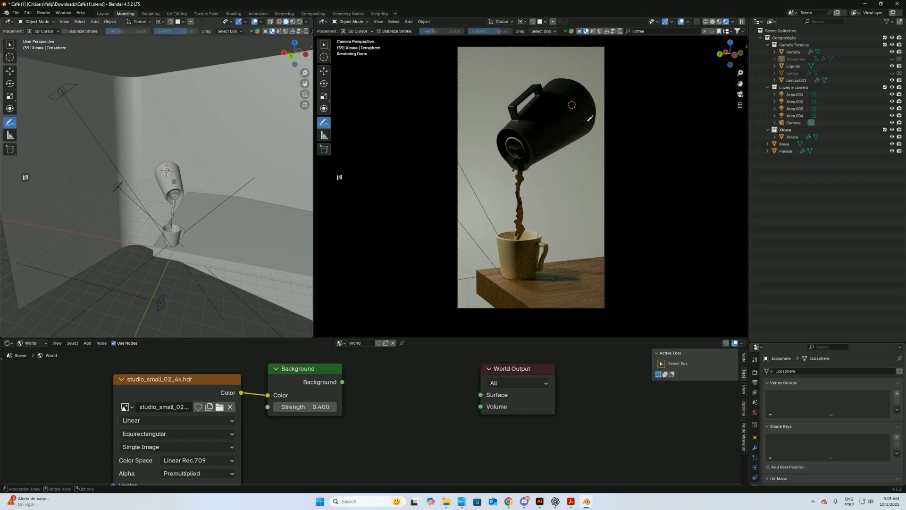
mouse_move(595, 62)
mouse_down()
mouse_move(566, 79)
mouse_move(530, 73)
mouse_move(476, 88)
mouse_move(471, 115)
mouse_move(488, 111)
mouse_up()
drag(543, 73, 541, 75)
mouse_move(490, 126)
mouse_down()
mouse_move(506, 279)
mouse_move(550, 275)
mouse_move(531, 222)
mouse_move(537, 156)
mouse_up()
Step: Set the annotation colour to orange
click(385, 31)
click(409, 56)
click(422, 55)
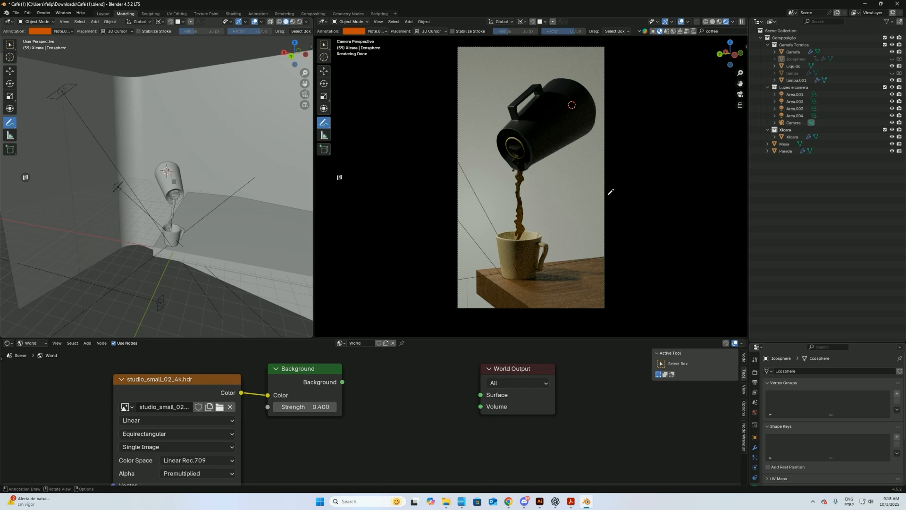
Step: Set the Cycles viewport sampling to 593 maximum samples and 558 minimum samples
click(755, 372)
drag(855, 438, 896, 438)
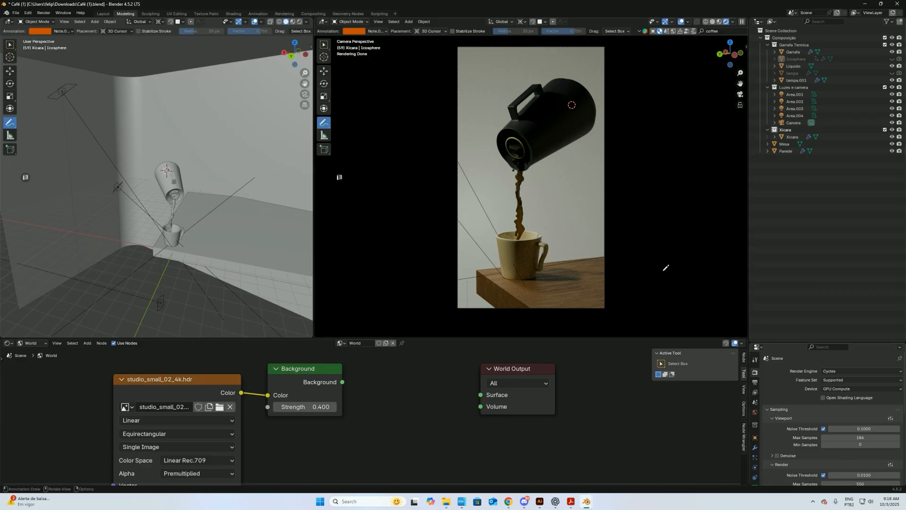
mouse_move(861, 445)
mouse_down()
mouse_move(883, 447)
mouse_move(872, 447)
mouse_move(874, 438)
mouse_up()
drag(861, 444, 873, 443)
drag(863, 443, 874, 443)
Step: Annotate the coffee stream in the camera view with a curly bracket, the letters "SSS" and arrows for the incoming light
drag(531, 170, 533, 227)
mouse_move(491, 185)
mouse_down()
mouse_move(502, 195)
mouse_move(542, 187)
mouse_move(537, 193)
mouse_up()
drag(555, 180, 547, 193)
drag(565, 180, 555, 193)
mouse_move(586, 190)
mouse_down()
mouse_move(557, 211)
mouse_move(570, 222)
mouse_move(540, 213)
mouse_move(548, 205)
mouse_up()
Step: Split the node editor area vertically and show the reference image cofee01.jpg in the new area, framed closely on the coffee stream
right_click(304, 339)
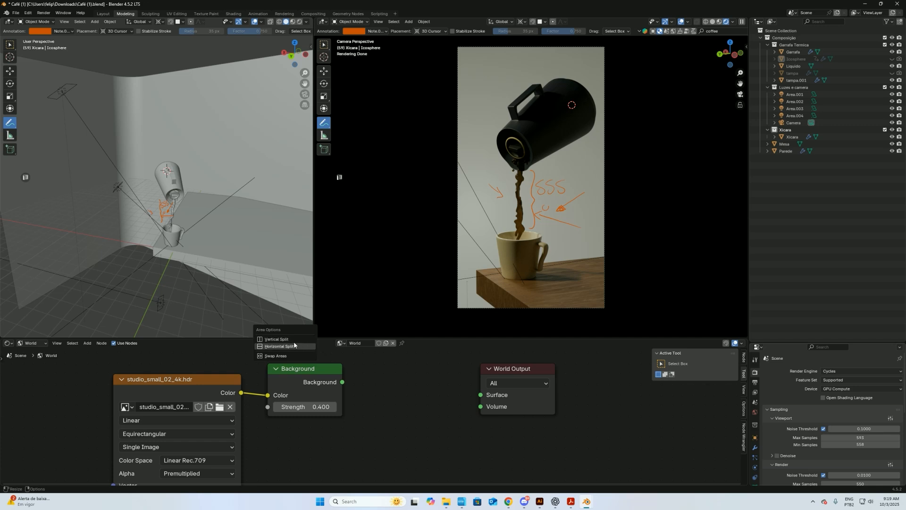
click(282, 340)
click(211, 349)
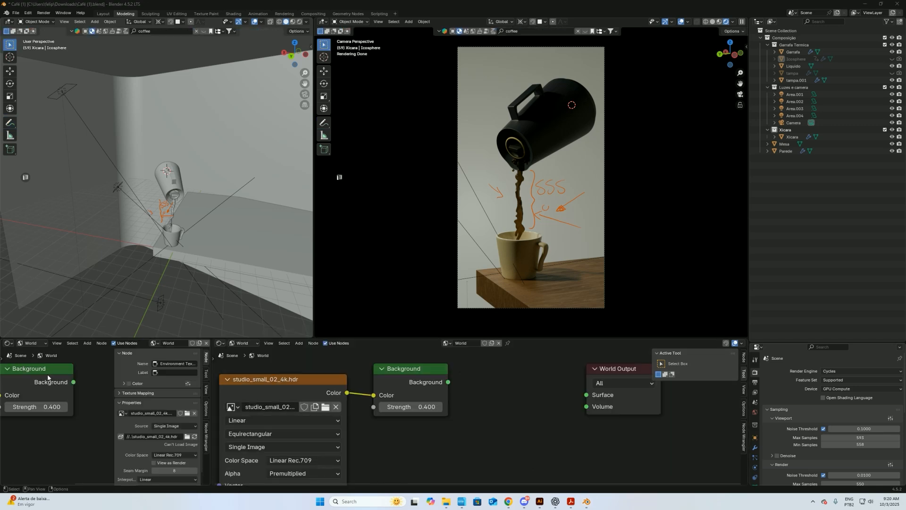
click(9, 343)
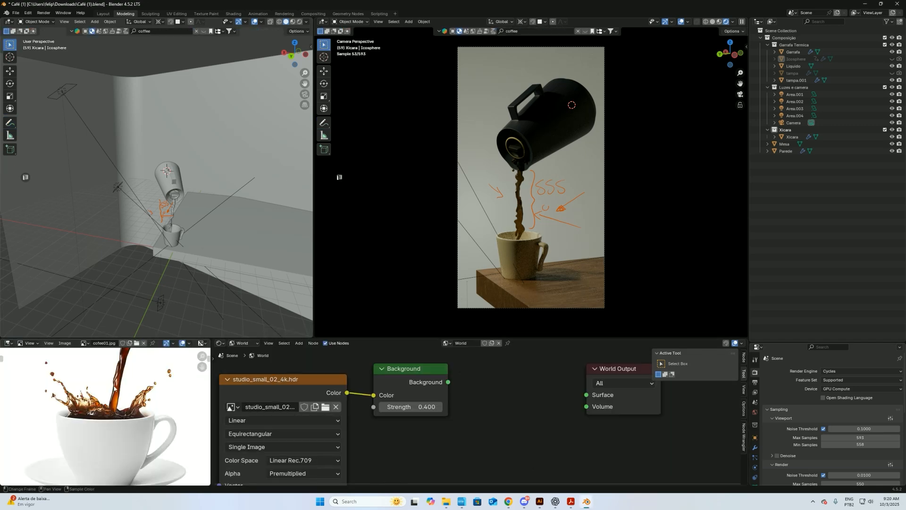
scroll(137, 401, up, 4)
mouse_move(137, 400)
middle_down()
mouse_move(132, 425)
mouse_move(126, 400)
middle_up()
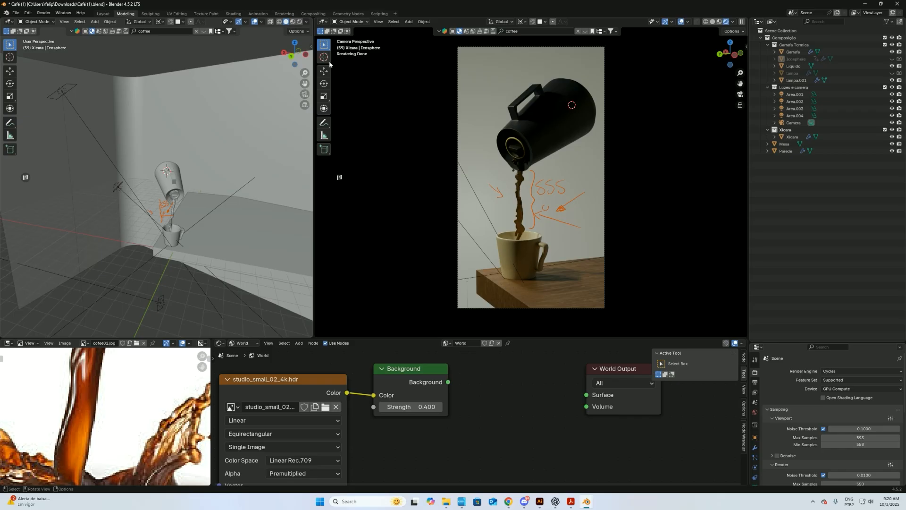
Step: Annotate the reference image with a circle around the lower part of the coffee stream and an arrow pointing at the splash
click(324, 122)
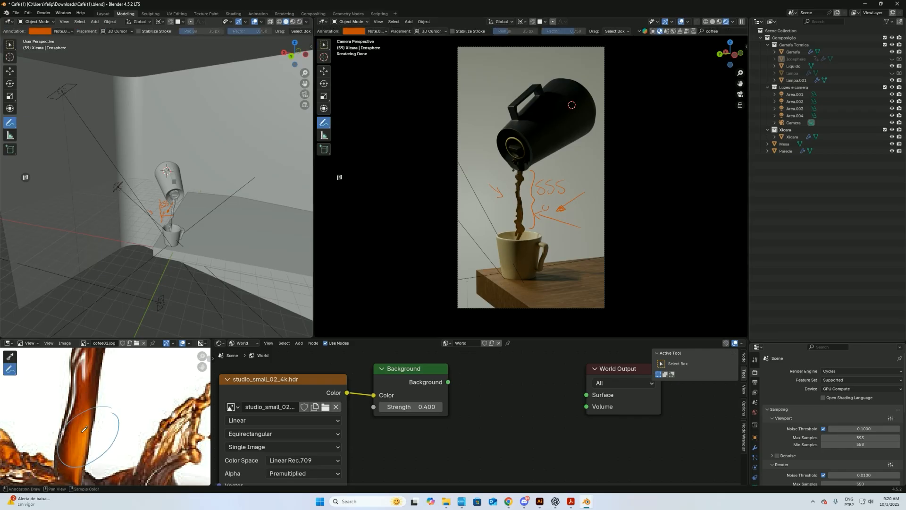
mouse_move(61, 445)
mouse_down()
mouse_move(71, 432)
mouse_move(88, 446)
mouse_up()
mouse_move(152, 406)
middle_down()
mouse_move(92, 389)
mouse_move(74, 415)
middle_up()
drag(112, 373, 128, 395)
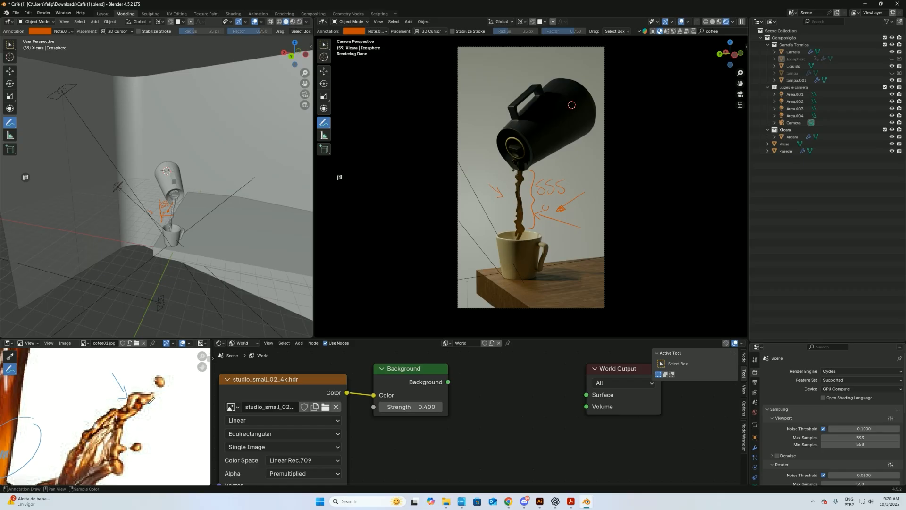
mouse_move(125, 398)
middle_down()
mouse_move(161, 398)
mouse_move(127, 409)
mouse_move(125, 394)
middle_up()
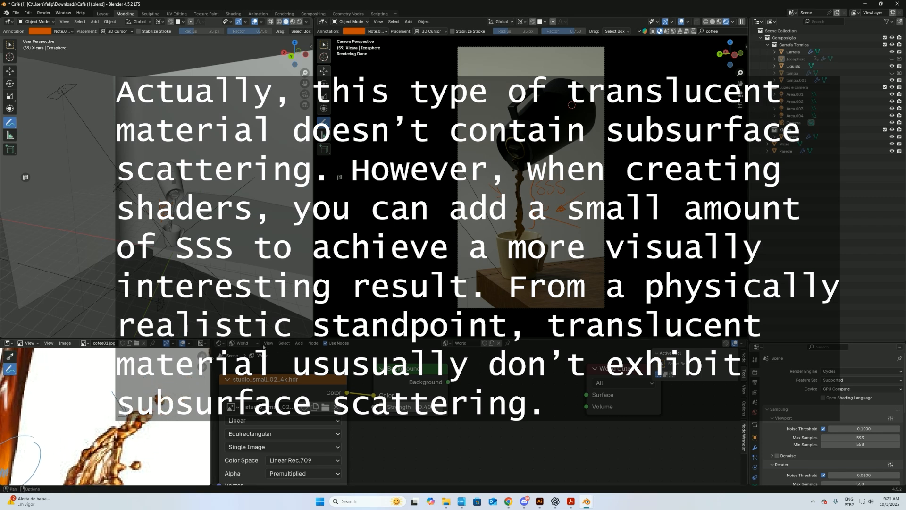
Step: Select the Liquido object and set the Subsurface weight of its Café material to 1.000
click(324, 45)
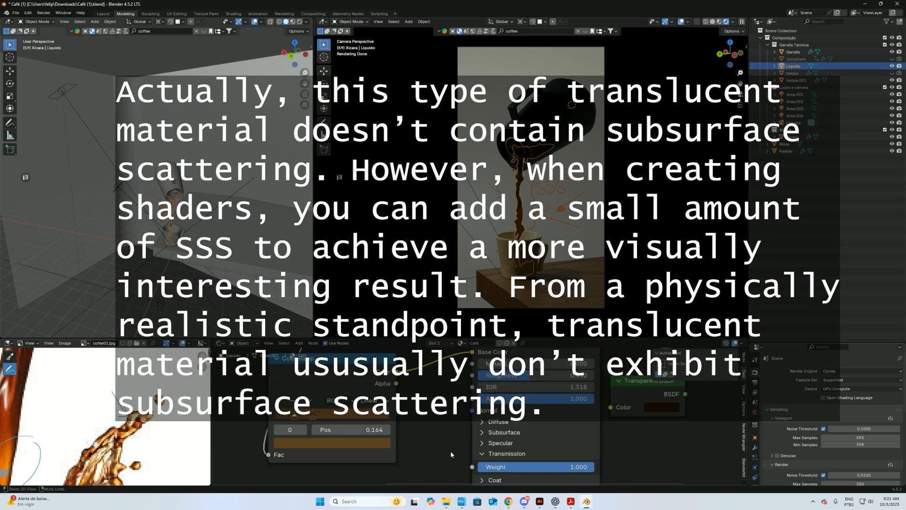
scroll(450, 450, down, 2)
middle_drag(450, 450, 427, 412)
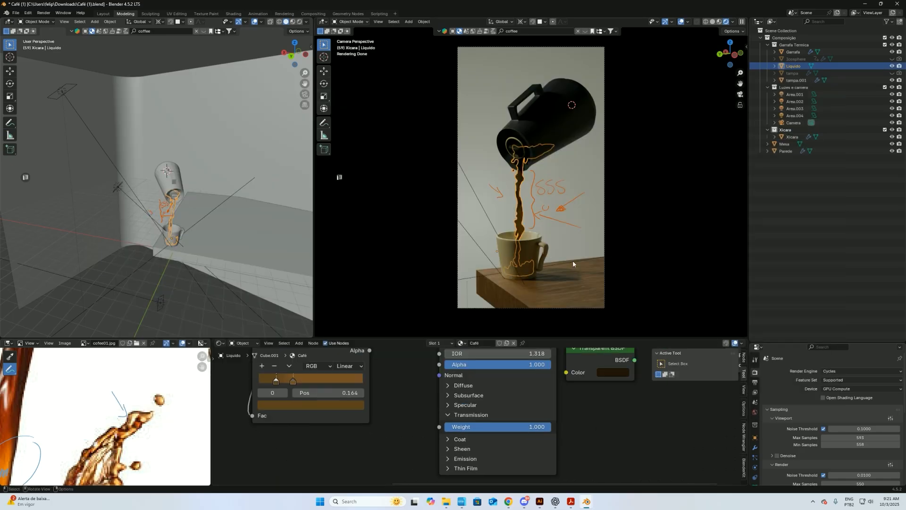
drag(547, 428, 622, 429)
click(454, 396)
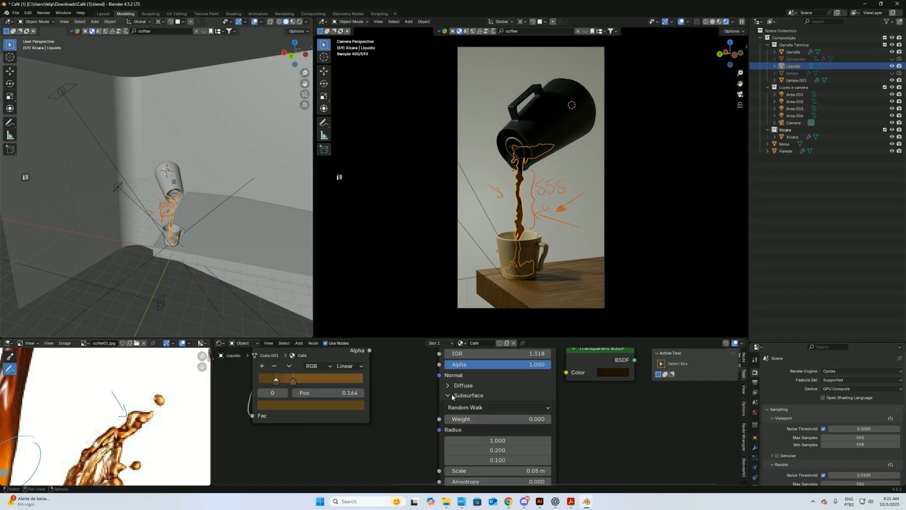
drag(472, 420, 627, 421)
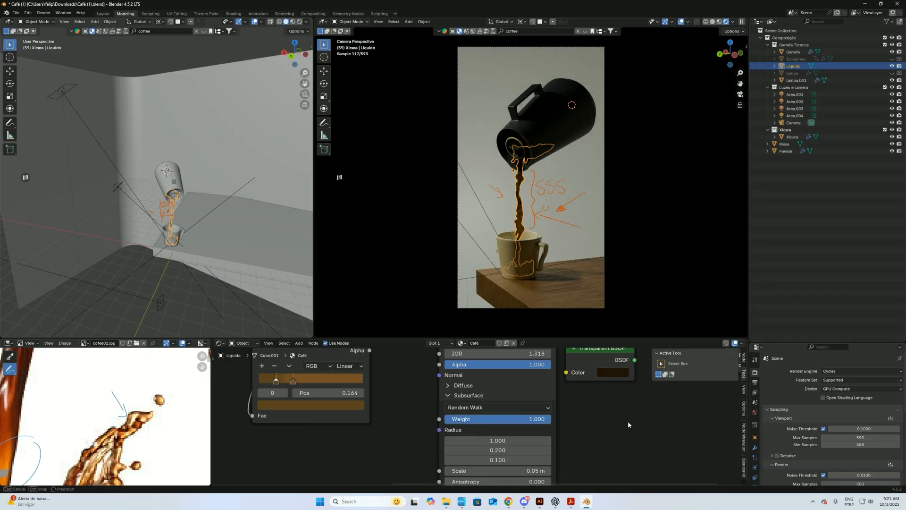
drag(629, 424, 627, 423)
click(477, 395)
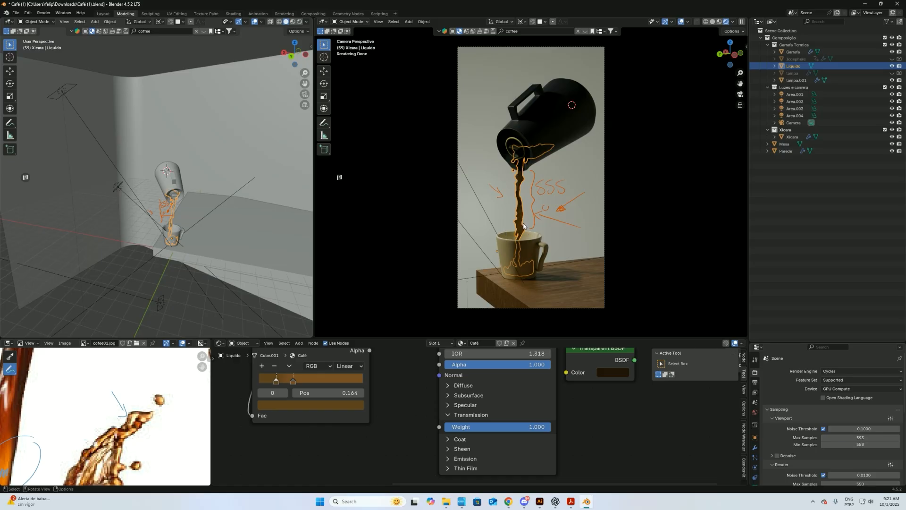
Step: Hide the orange Note.001 annotation layer in the camera view and return to the Select Box tool
click(324, 122)
click(360, 32)
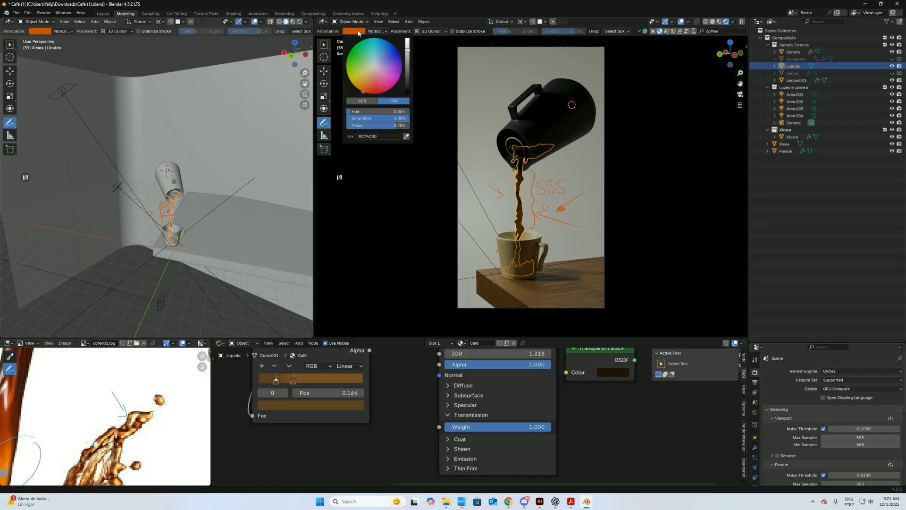
click(377, 32)
click(410, 57)
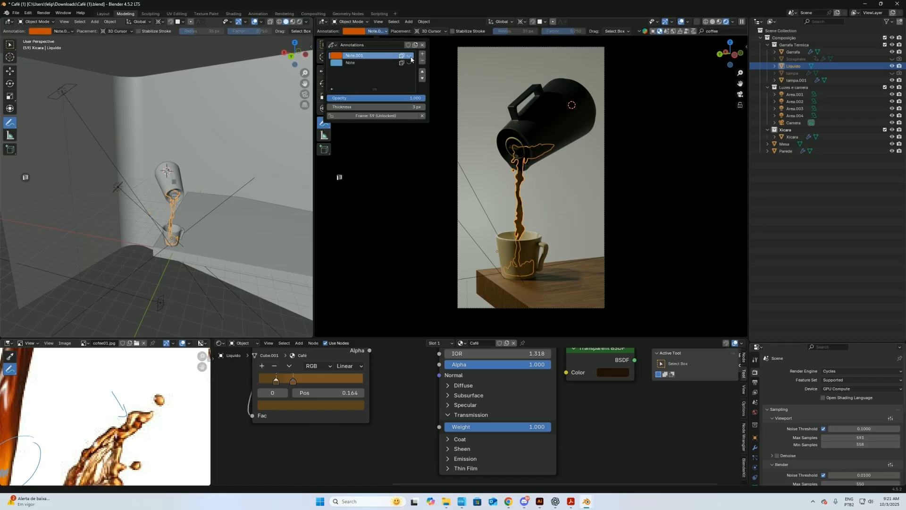
click(324, 44)
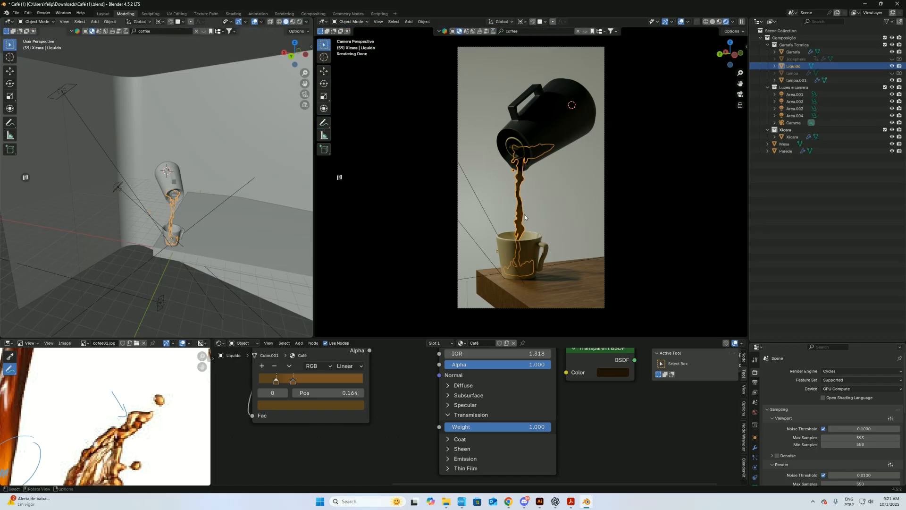
Step: Set the Roughness of the Café material to 0.045, comparing the coffee stream with the reference image
scroll(531, 188, up, 8)
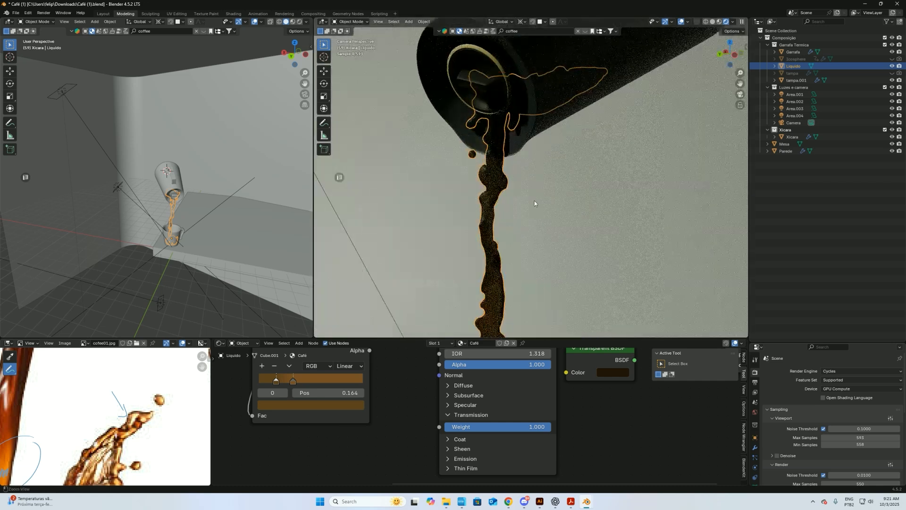
middle_drag(421, 364, 418, 423)
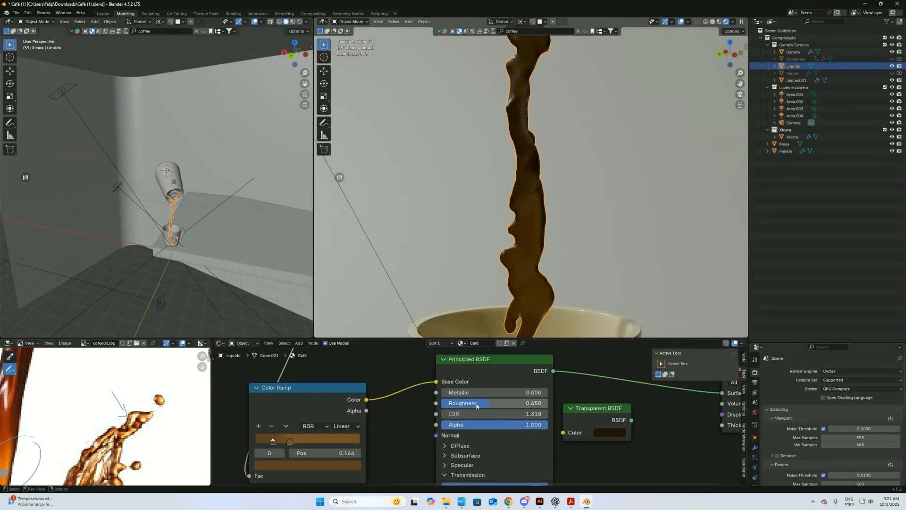
drag(484, 408, 421, 403)
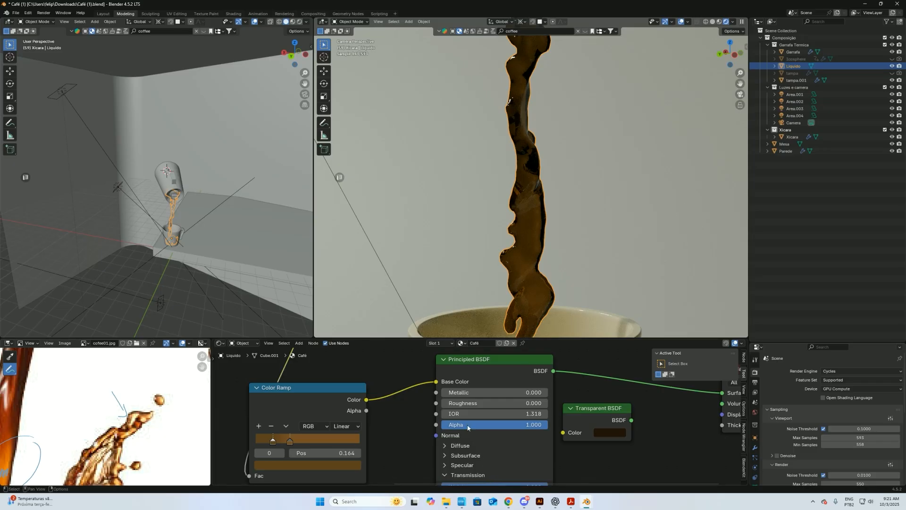
drag(456, 405, 533, 406)
ctrl+middle_drag(613, 443, 632, 476)
middle_drag(634, 477, 564, 470)
drag(509, 401, 527, 433)
ctrl+middle_drag(515, 100, 509, 148)
middle_drag(30, 469, 116, 482)
middle_drag(131, 366, 148, 383)
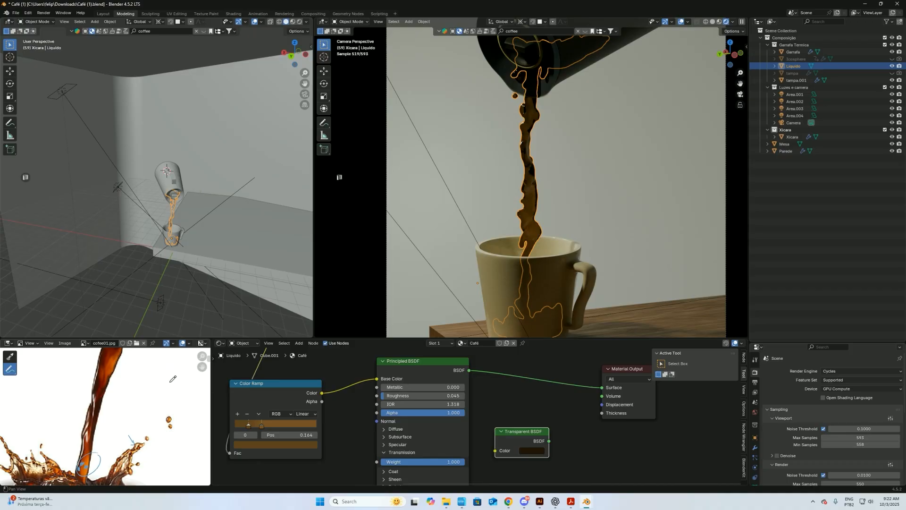
Step: Clear the selection of the Liquido object so the coffee stream shows without its outline
click(324, 123)
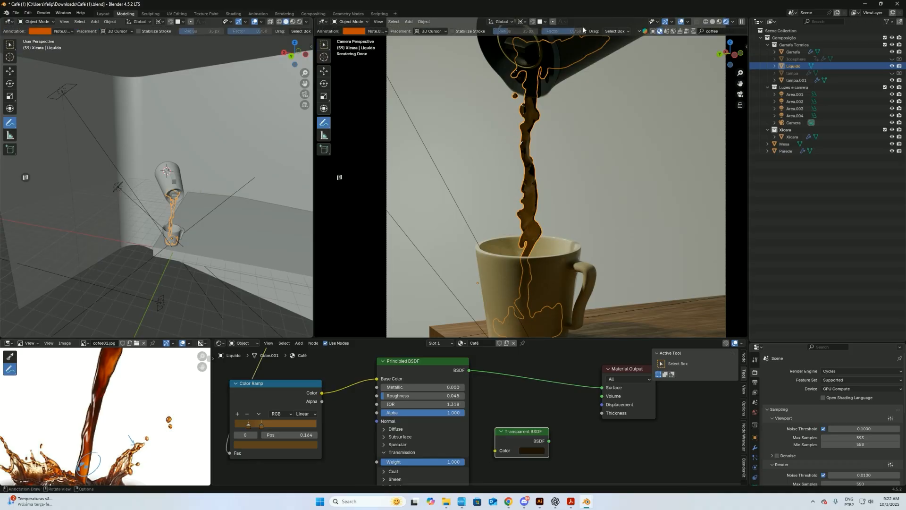
key(w)
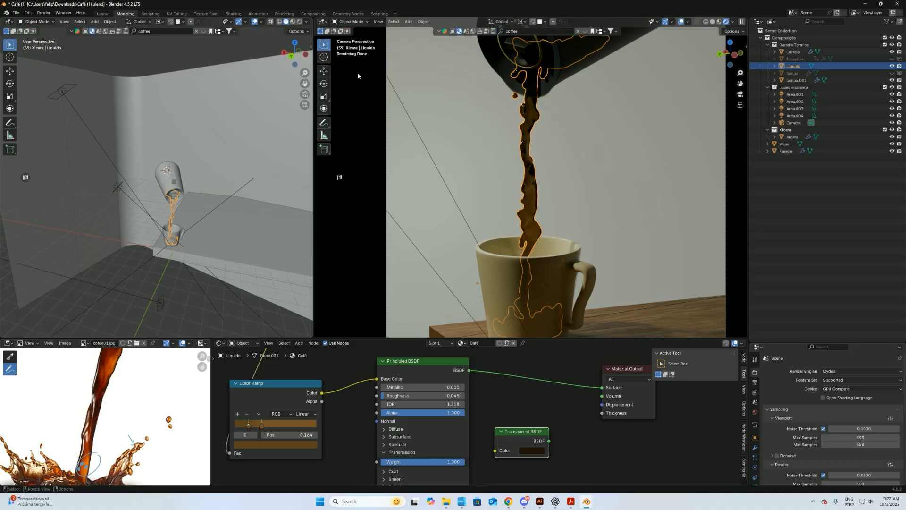
click(433, 129)
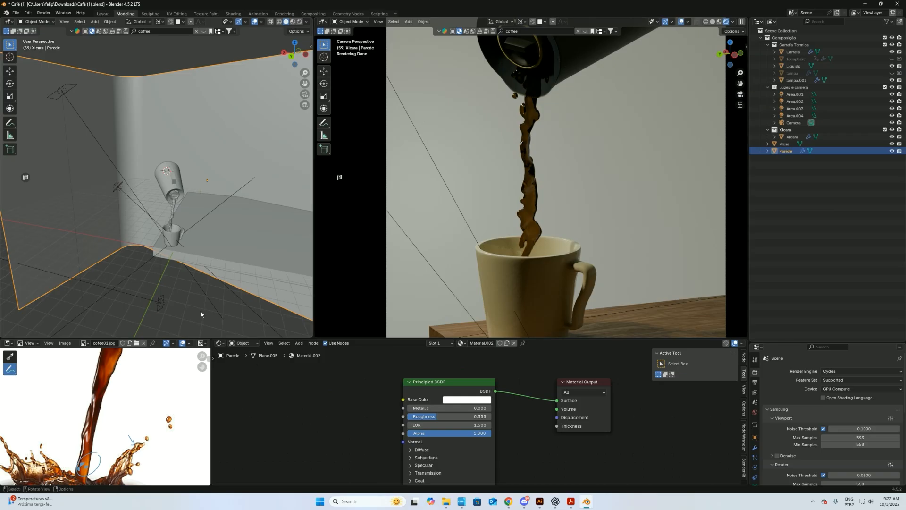
click(385, 109)
Step: Annotate the camera view in red with contour lines along both sides of the coffee stream and an arrow from each side
click(323, 122)
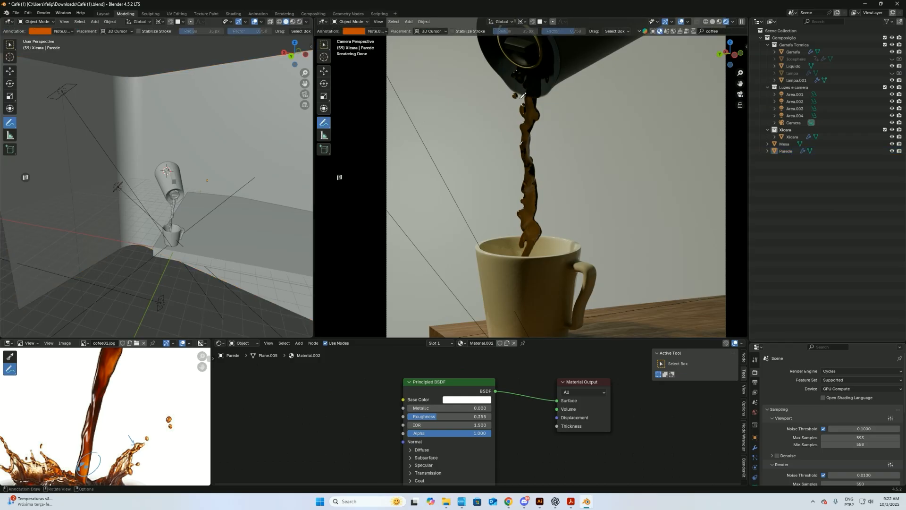
scroll(523, 97, up, 2)
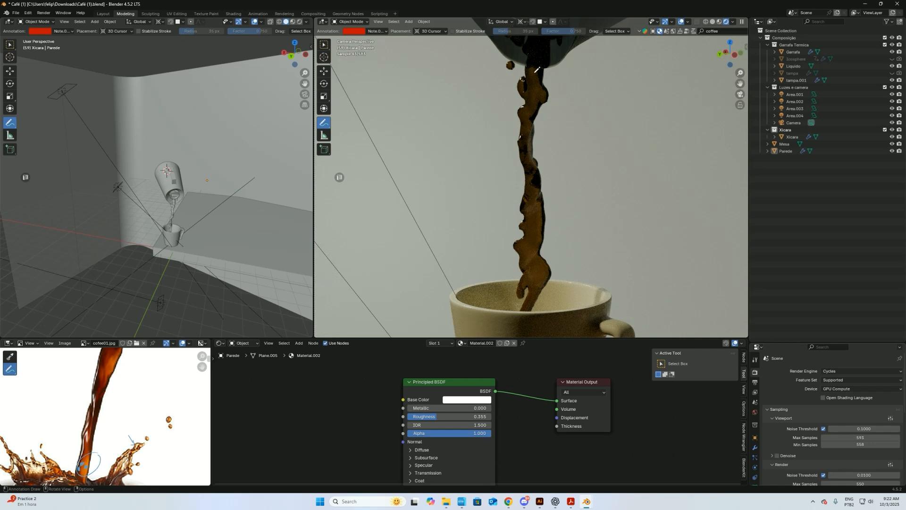
drag(520, 74, 512, 301)
middle_drag(114, 412, 131, 429)
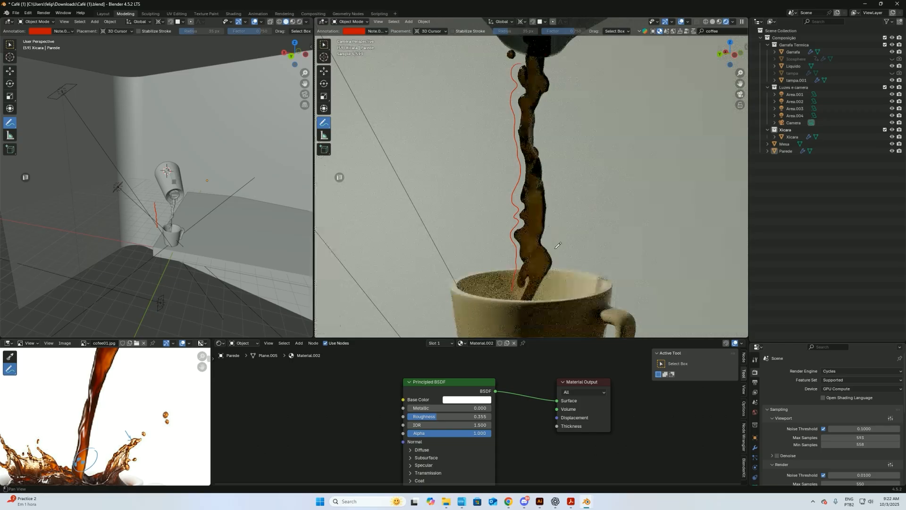
mouse_move(544, 238)
mouse_down()
mouse_move(556, 274)
mouse_move(547, 166)
mouse_up()
mouse_move(546, 69)
mouse_down()
mouse_move(539, 137)
mouse_move(547, 161)
mouse_up()
drag(546, 162, 551, 190)
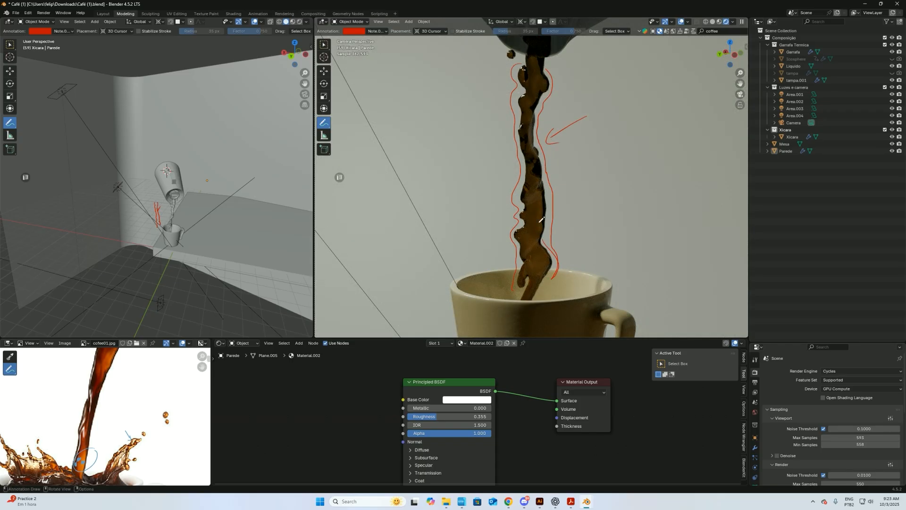
mouse_move(466, 156)
mouse_down()
mouse_move(492, 155)
mouse_move(497, 167)
mouse_up()
Step: Delete the red annotation layer with the stream contours and arrows
scroll(574, 151, down, 2)
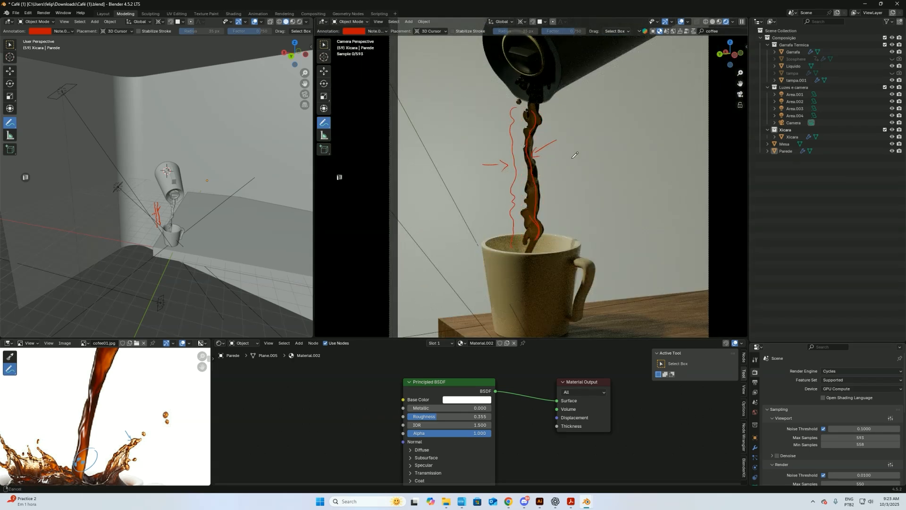
scroll(575, 155, down, 1)
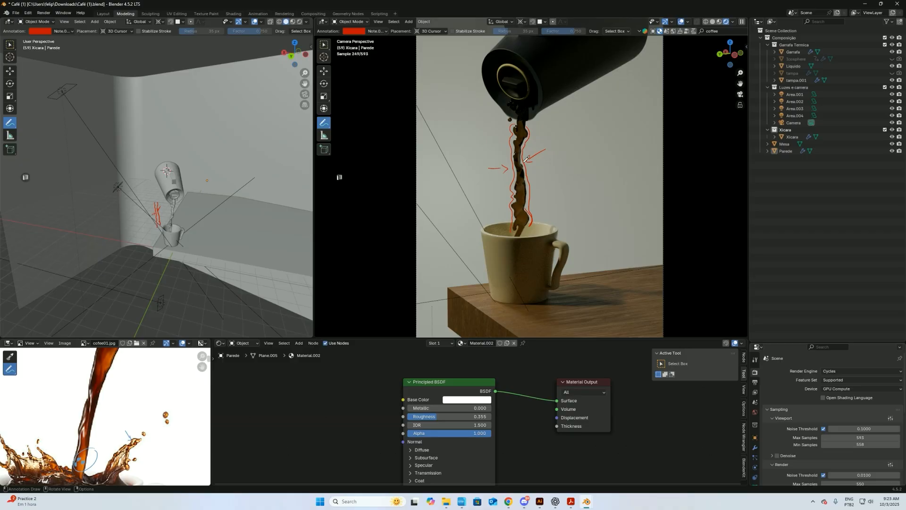
click(526, 124)
ctrl+middle_drag(482, 125, 466, 166)
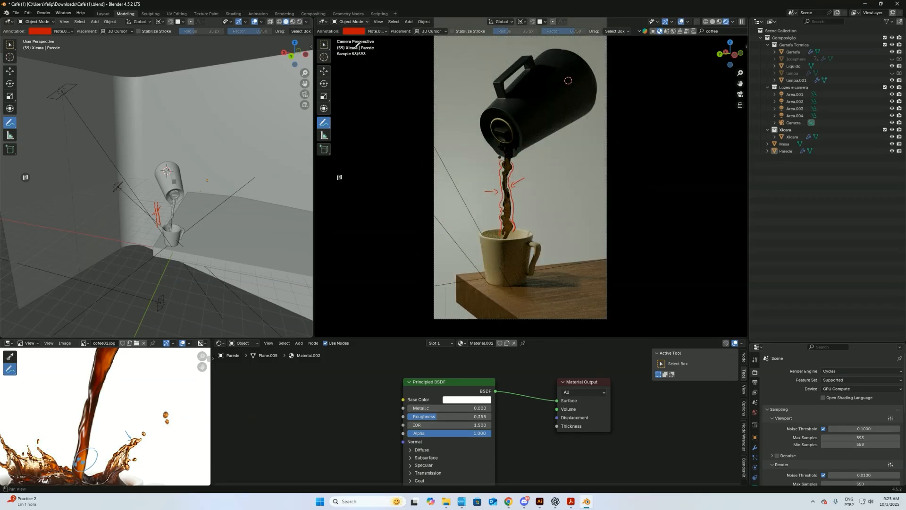
shift+middle_drag(425, 94, 423, 105)
click(362, 32)
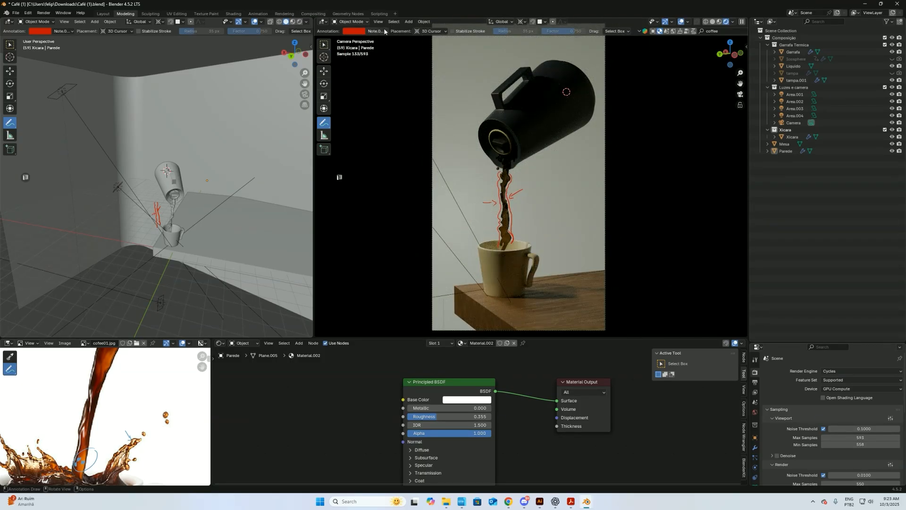
click(384, 32)
click(424, 63)
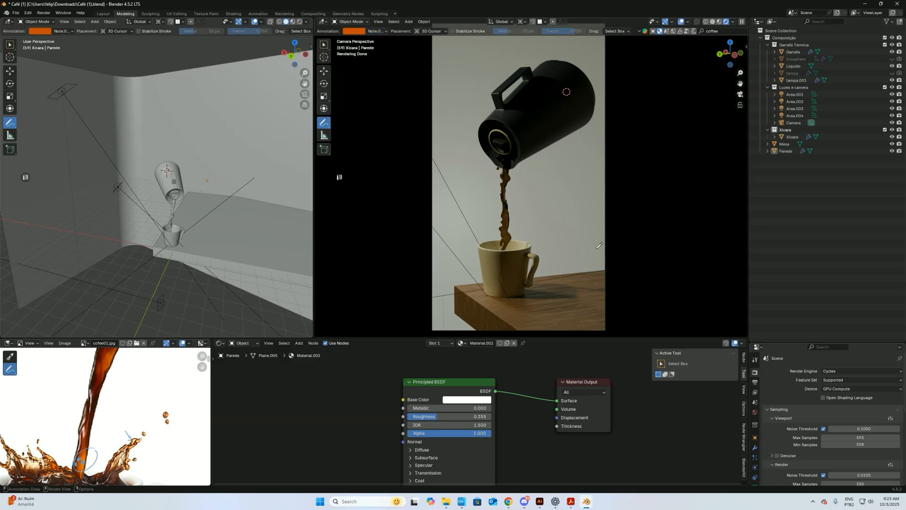
Step: Annotate the camera view in red with an arrow pointing at the thermos and the word "ESCURA" beside the coffee stream
shift+middle_drag(518, 101, 517, 108)
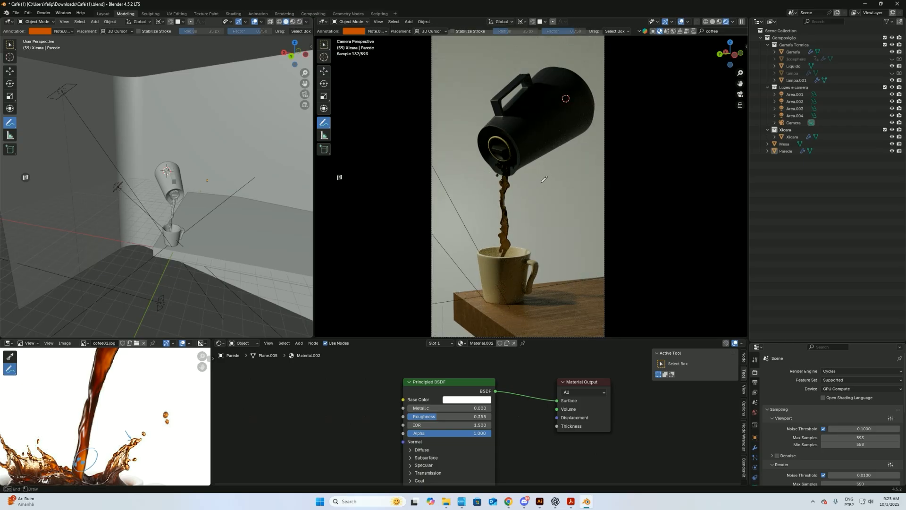
click(379, 31)
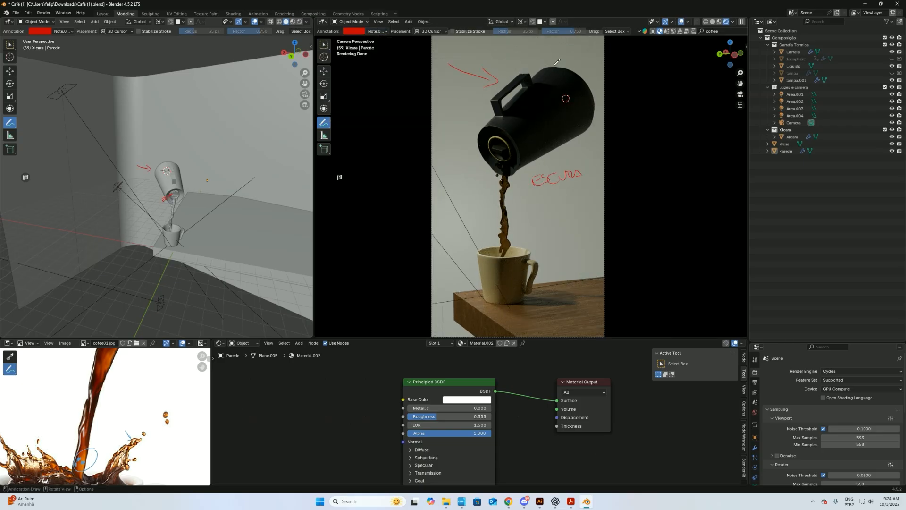
mouse_move(539, 62)
mouse_down()
mouse_move(572, 67)
mouse_move(598, 102)
mouse_move(593, 127)
mouse_move(581, 72)
mouse_move(539, 61)
mouse_up()
drag(447, 235, 475, 259)
Step: Delete the annotation layer with the "ESCURA" note and return to the Select Box tool
click(377, 31)
click(424, 63)
click(423, 63)
click(325, 45)
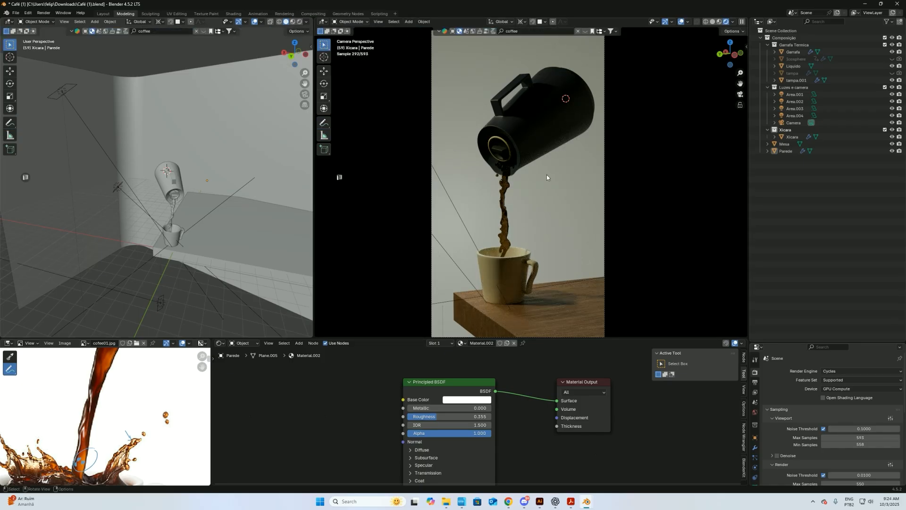
Step: Set the camera view to solid shading, switch to the Café _pavani file and show its camera view in rendered shading
click(713, 22)
mouse_move(586, 501)
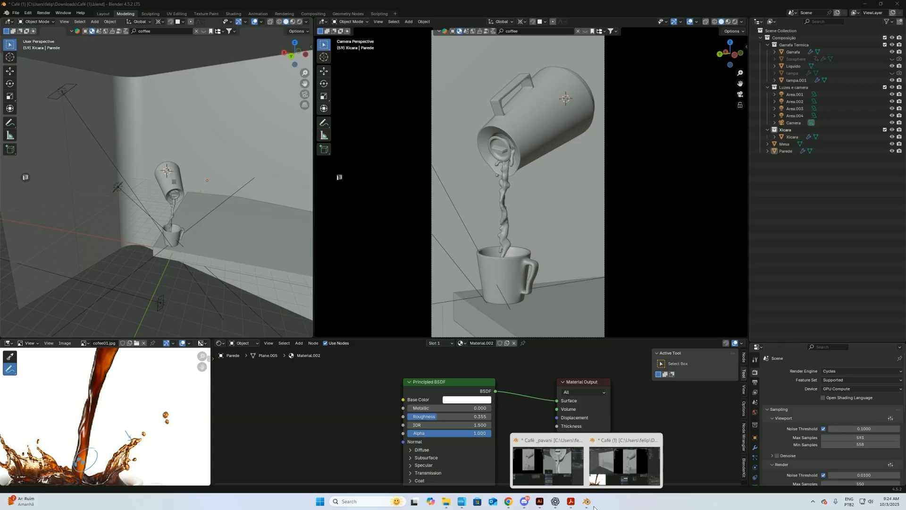
click(548, 463)
alt+drag(619, 156, 582, 147)
click(373, 22)
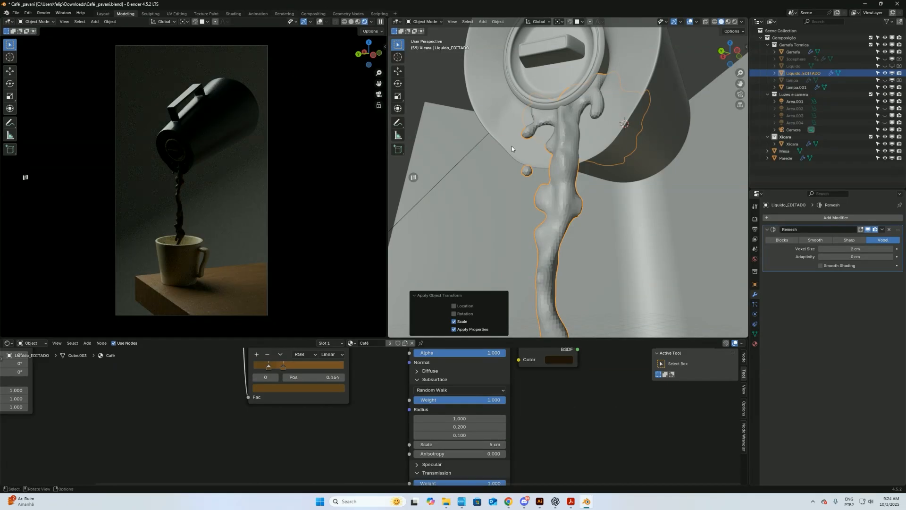
Step: Rotate the Area.001 light -12.8° about its local Z axis and move it by about -274, -53 and -234 cm in X, Y and Z
scroll(579, 141, down, 12)
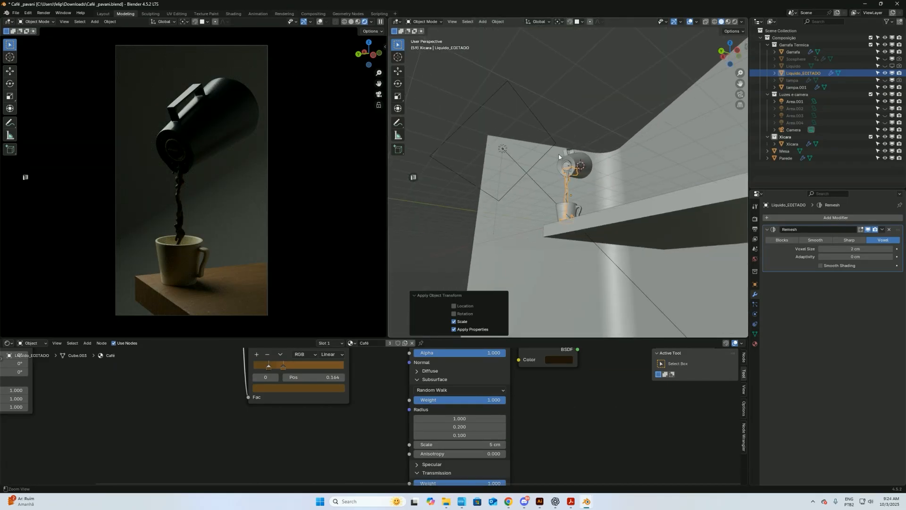
middle_drag(579, 141, 562, 157)
click(500, 125)
middle_drag(501, 126, 521, 137)
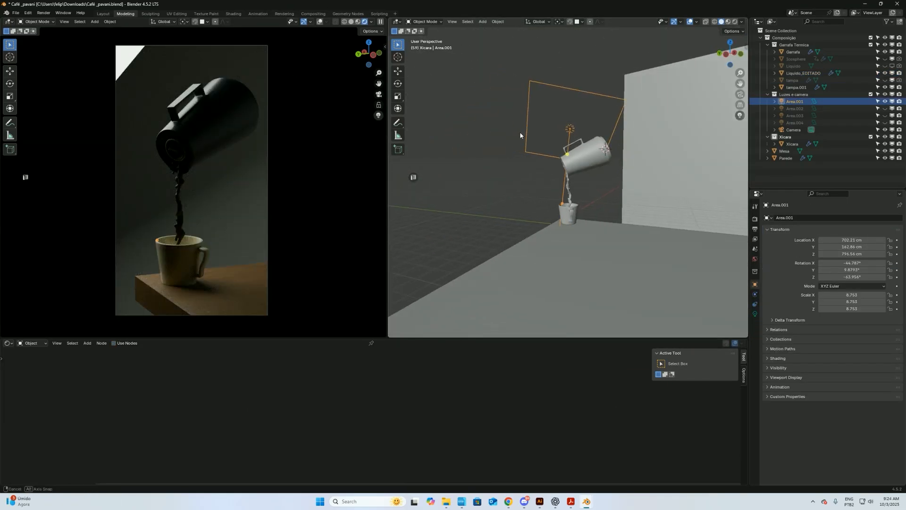
key(r)
key(z)
key(z)
click(583, 115)
middle_drag(583, 115, 677, 132)
key(g)
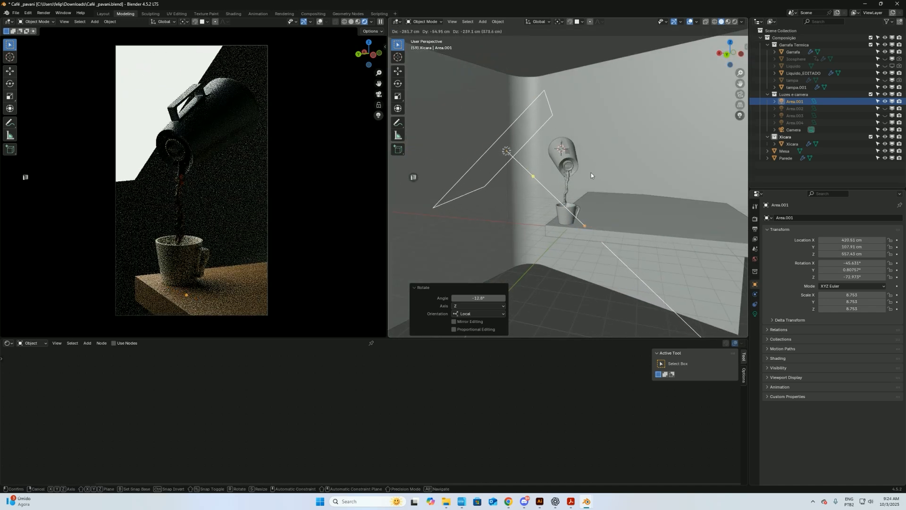
click(589, 164)
Step: Add a square Light Wrangler scrim area light next to the thermos, aimed at it
right_click(530, 179)
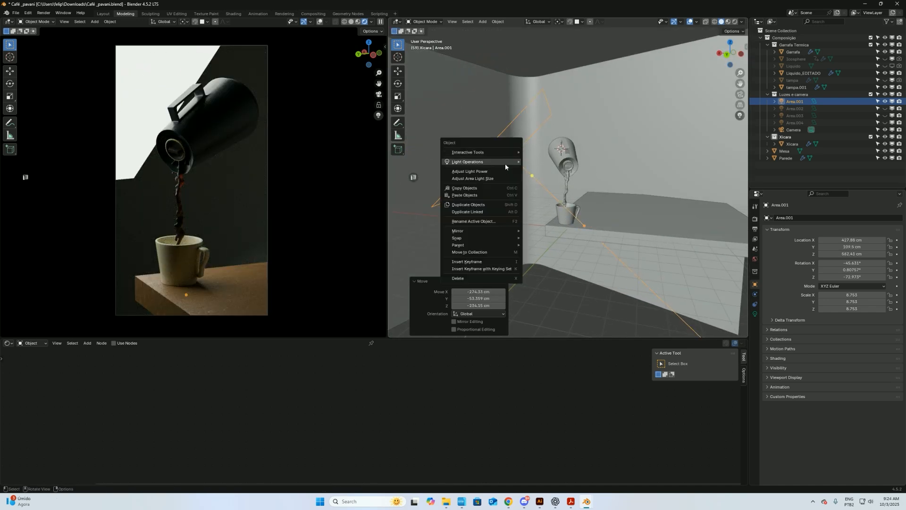
click(561, 164)
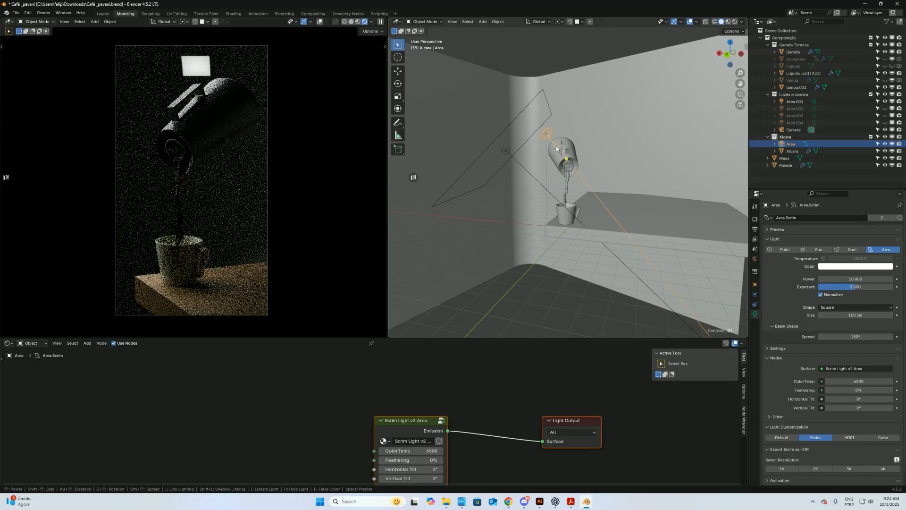
middle_drag(450, 397, 449, 396)
Step: Write the annotation "LIGHT WRANGLER" in the lower part of the 3D view and circle it
click(398, 122)
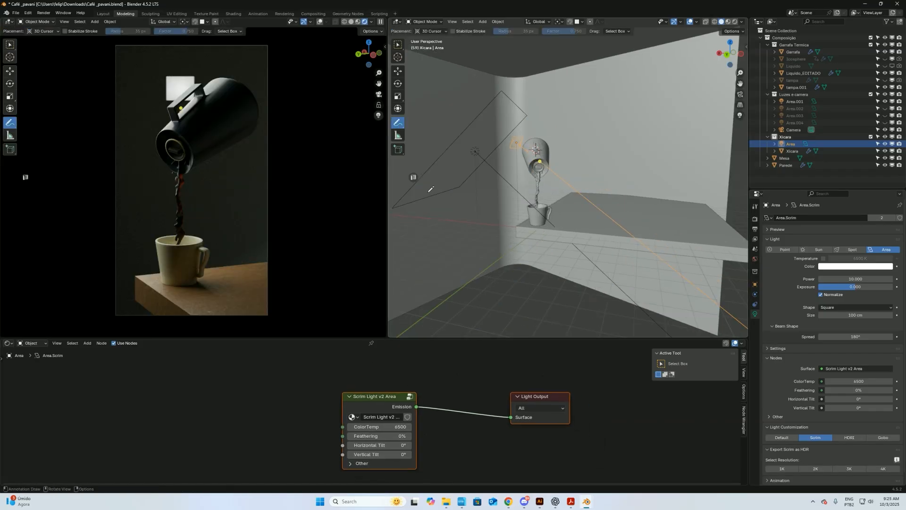
mouse_move(432, 268)
mouse_down()
mouse_move(437, 280)
mouse_move(462, 278)
mouse_up()
drag(463, 268, 472, 267)
drag(455, 289, 498, 284)
drag(518, 281, 527, 286)
mouse_move(482, 253)
mouse_down()
mouse_move(434, 250)
mouse_move(412, 272)
mouse_up()
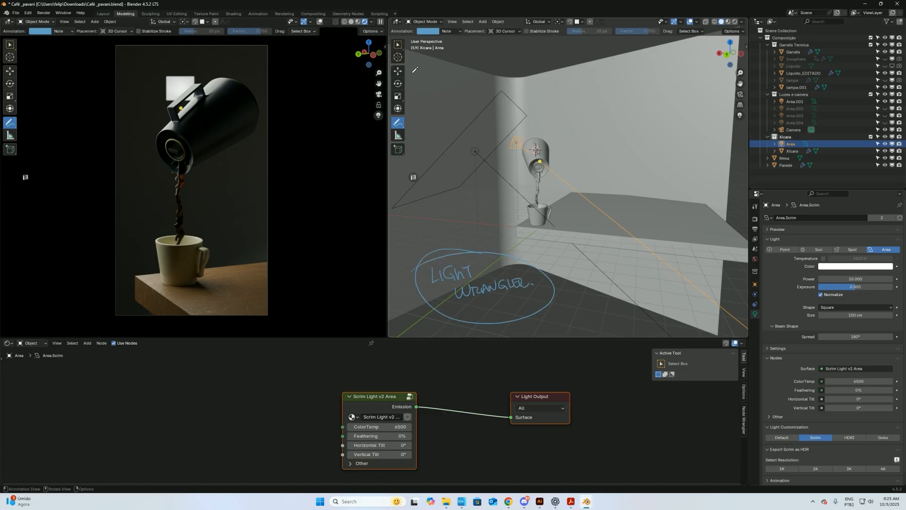
Step: Delete the annotation layer with the circled "LIGHT WRANGLER" text and return to the Select Box tool
click(458, 31)
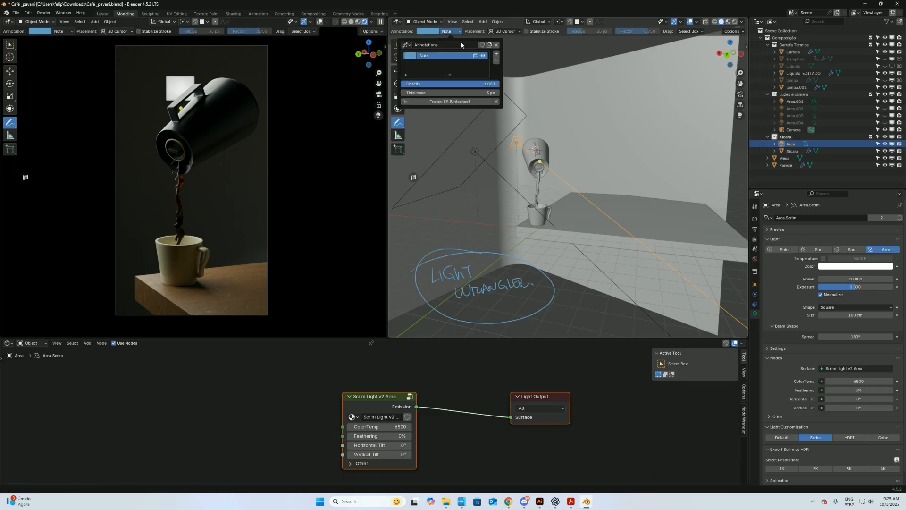
click(496, 60)
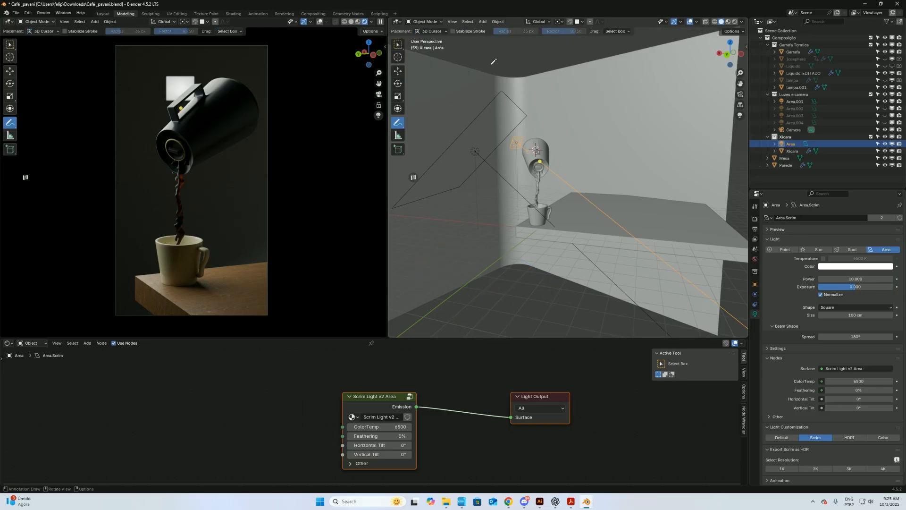
click(398, 44)
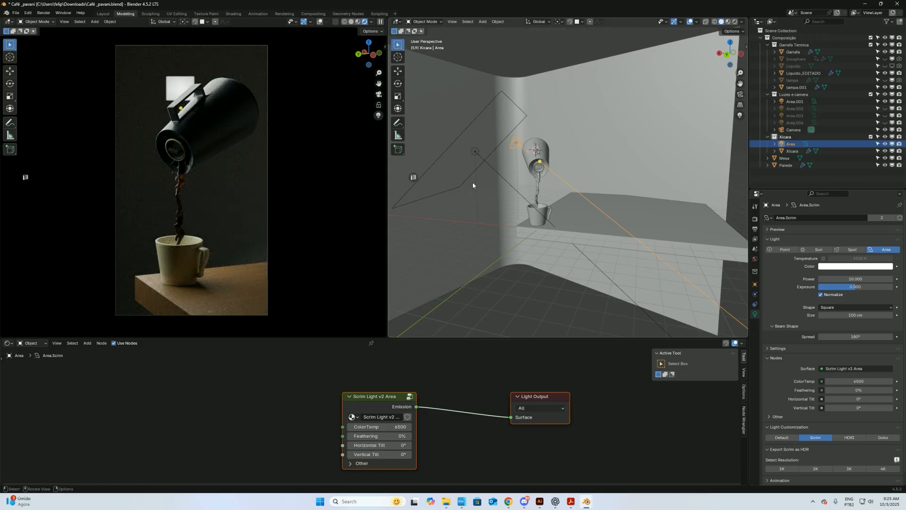
middle_drag(452, 455, 442, 447)
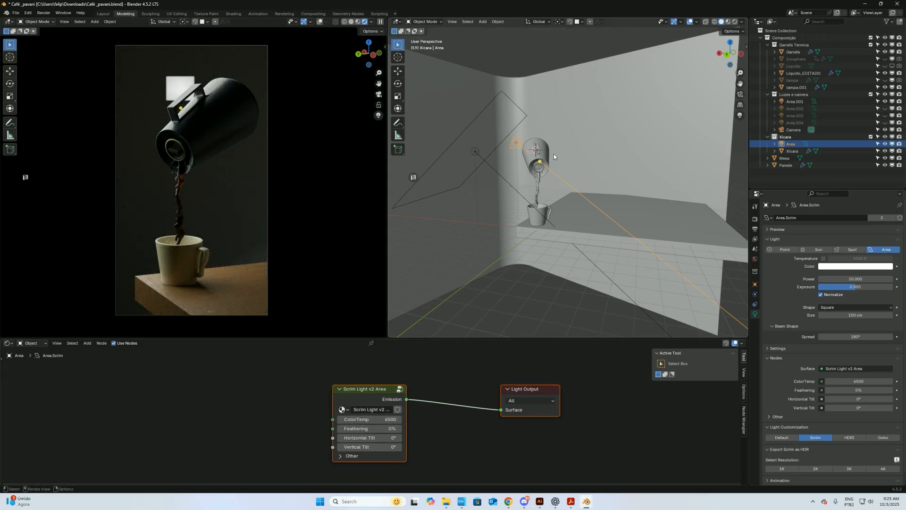
Step: Delete the Area.001 light from the scene
click(505, 94)
middle_drag(505, 93, 539, 128)
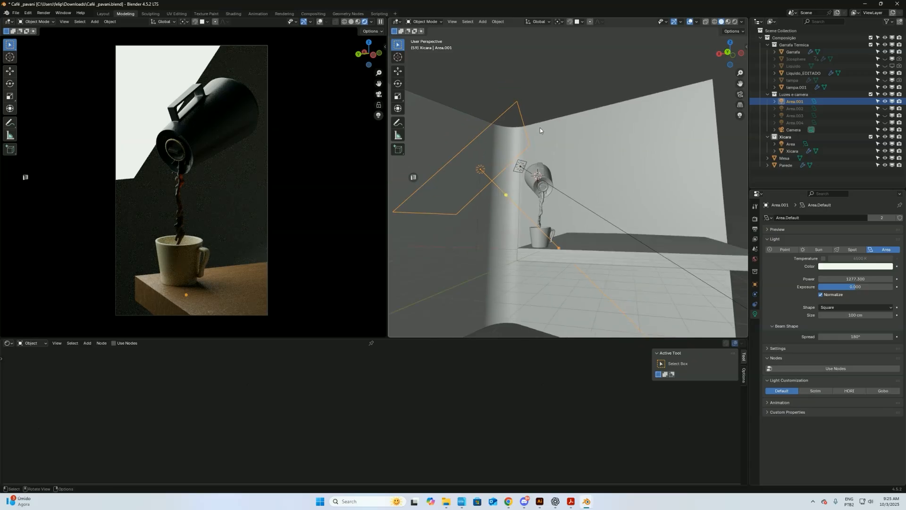
key(Delete)
Step: Move the scrim Area light from the top view by about 280 and -21 cm, and by about -11 and 101 cm, in X and Y
click(521, 166)
key(KP_7)
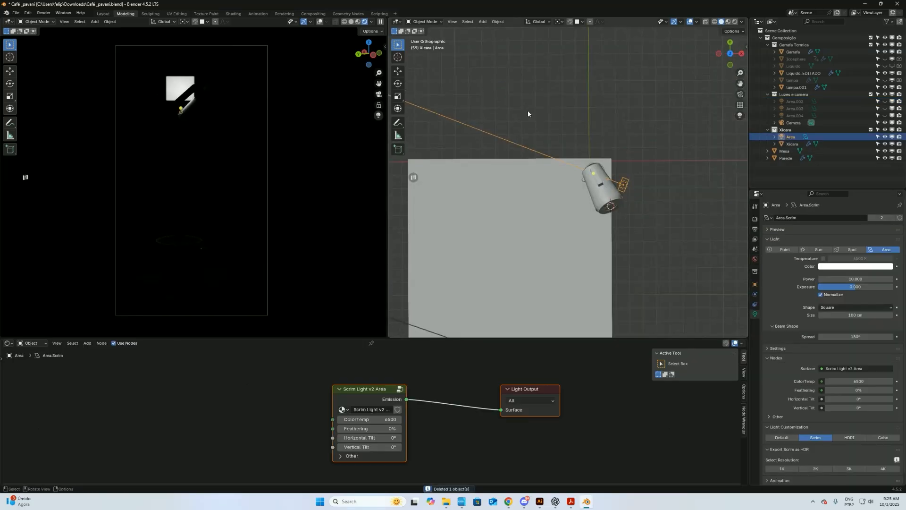
key(g)
click(705, 243)
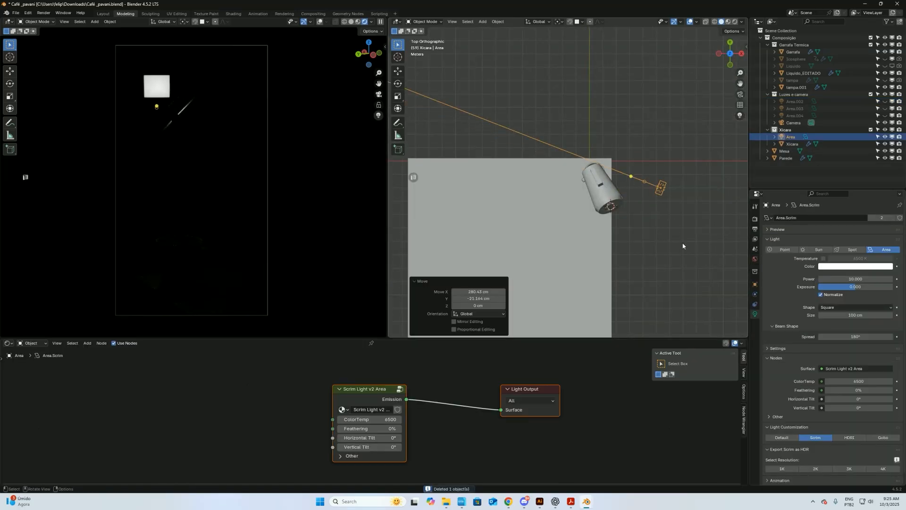
key(g)
click(715, 211)
Step: Rotate the whole scene half a turn about the Z axis, and enlarge the Area light about 5.83 times and reposition it beside the thermos
key(KP_1)
scroll(524, 208, down, 2)
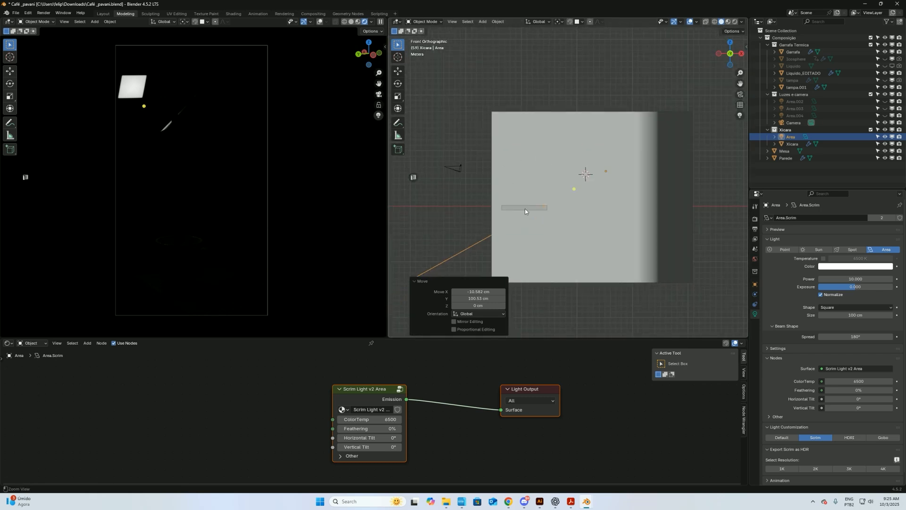
key(a)
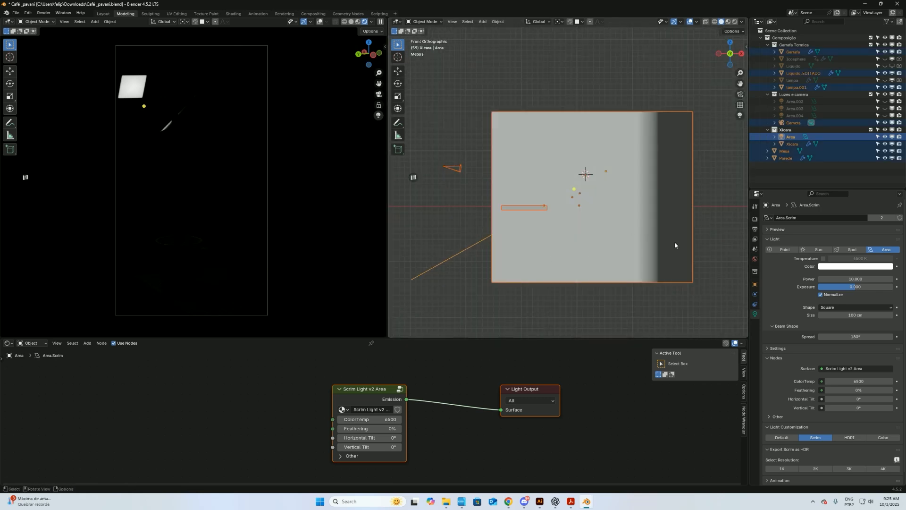
key(r)
key(z)
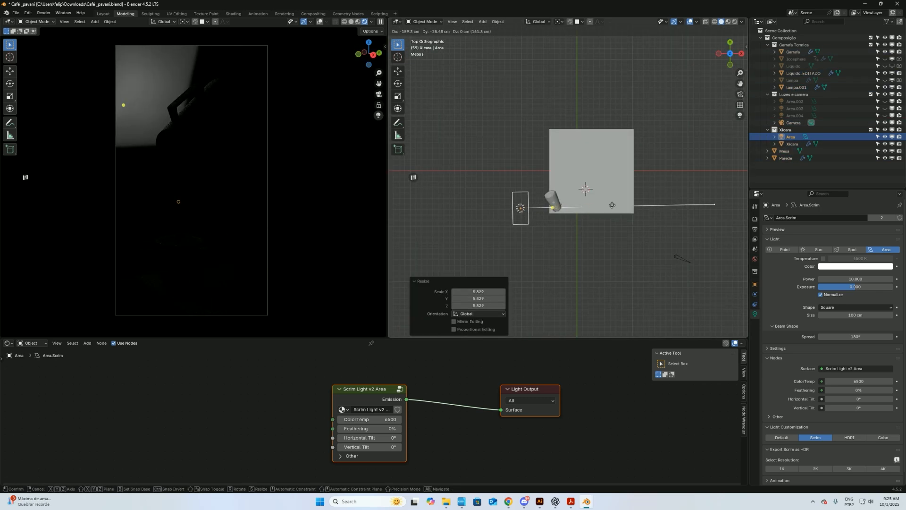
click(624, 241)
Step: Set the Area light's power to 30 and raise it to 100
click(857, 278)
text(30)
key(Return)
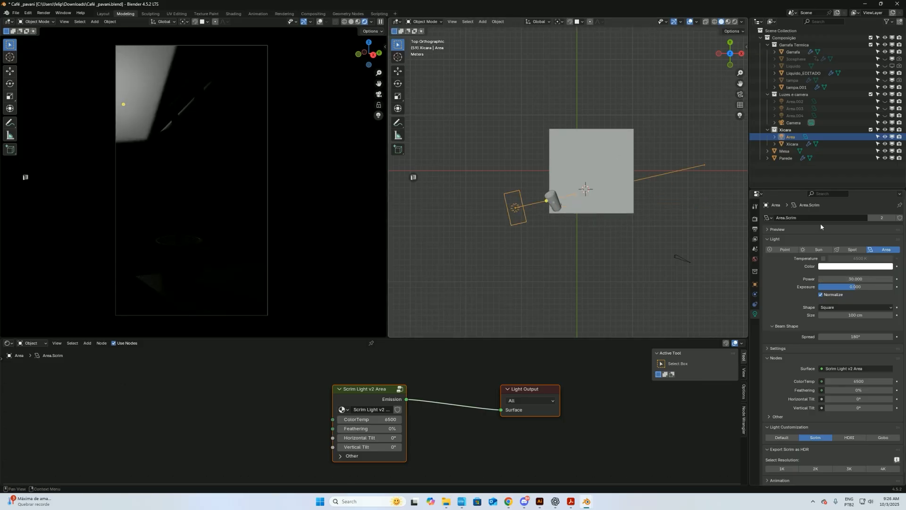
click(862, 282)
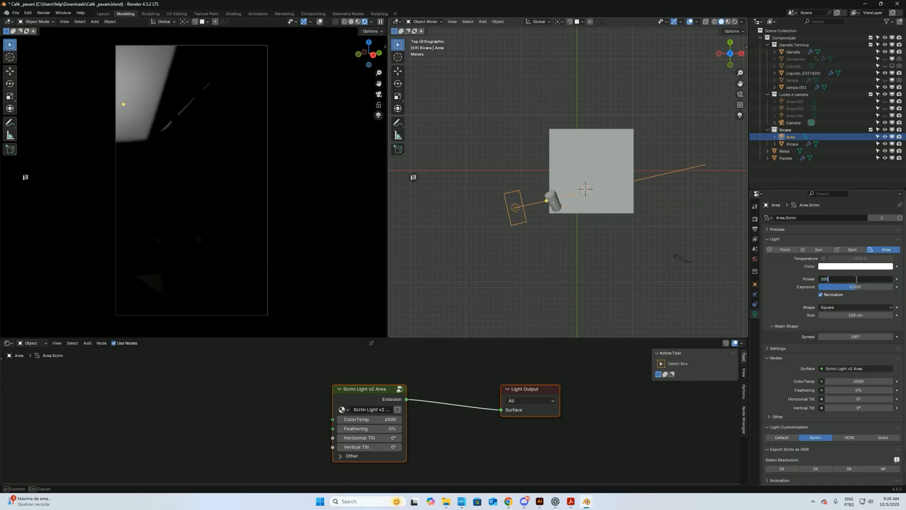
key(Return)
Step: Raise the Area light above the thermos, tilt it down towards the cup and set its power to 1000
key(KP_1)
key(g)
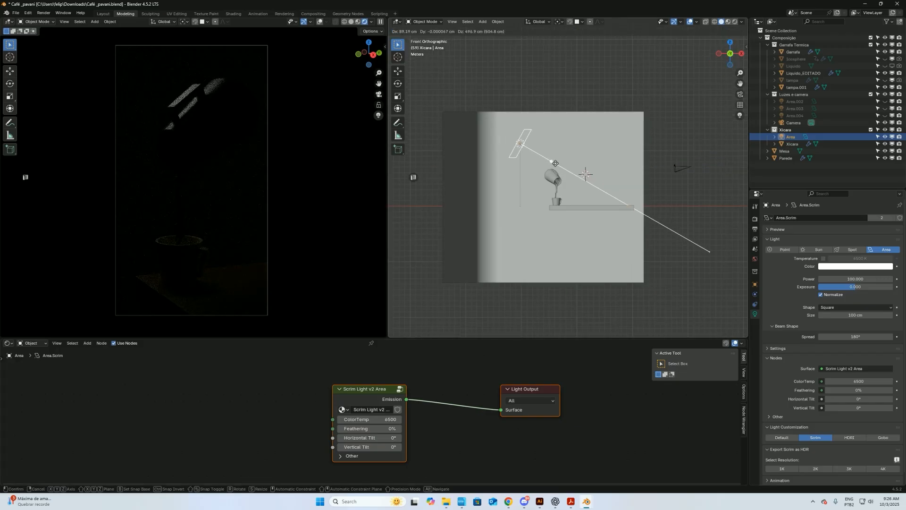
click(562, 283)
key(r)
click(586, 283)
click(854, 279)
text(1000)
key(Return)
Step: Enlarge the Area light to roughly twice its size and shift it by about -45, -70 cm and about 19, 89 cm in X and Z
key(g)
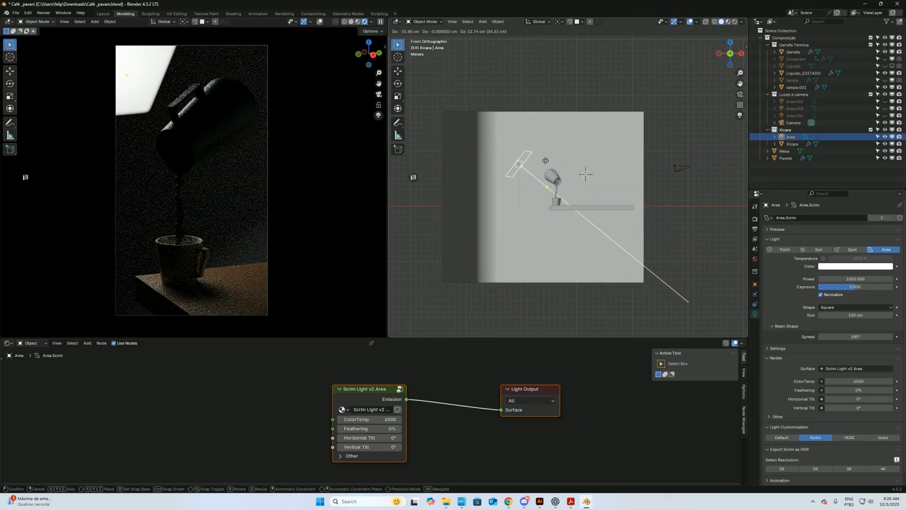
click(560, 157)
key(s)
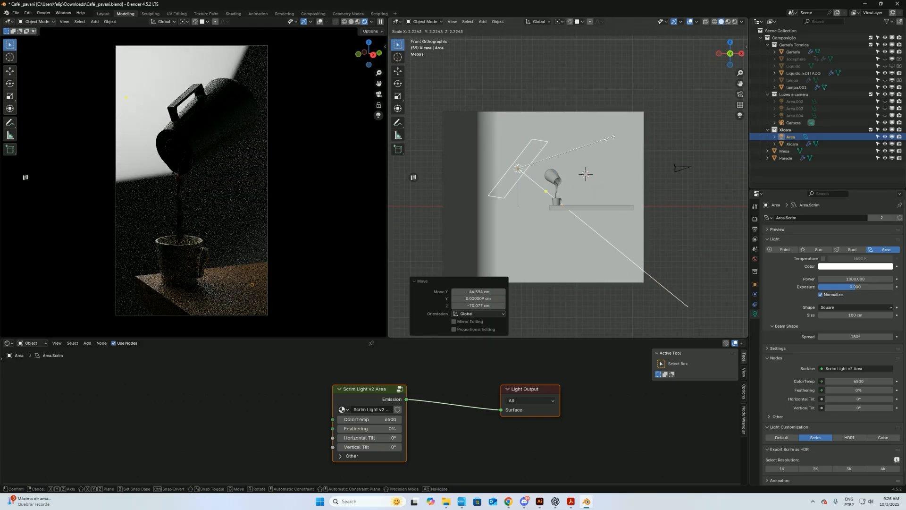
click(596, 145)
key(g)
click(581, 153)
ctrl+middle_drag(585, 278, 563, 180)
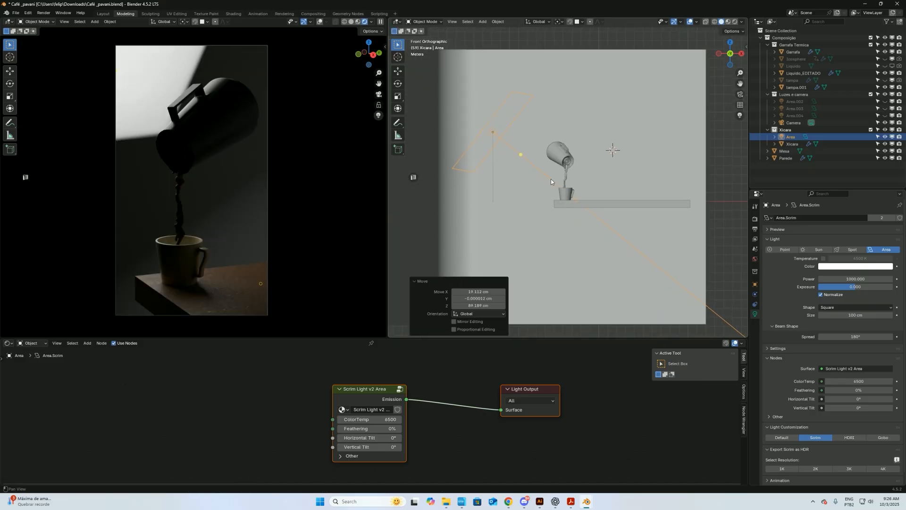
Step: Try the scrim light's Feathering at 100% and return it to 0%
middle_drag(500, 145, 540, 179)
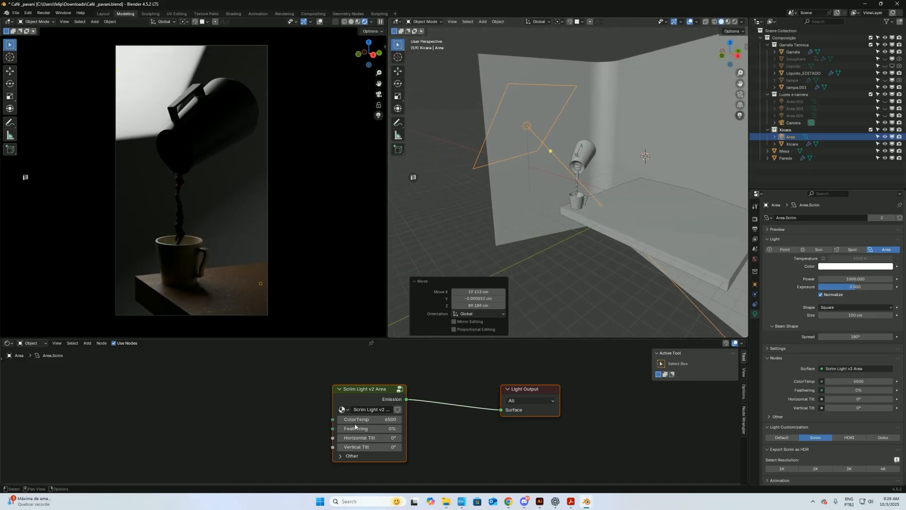
drag(354, 427, 501, 434)
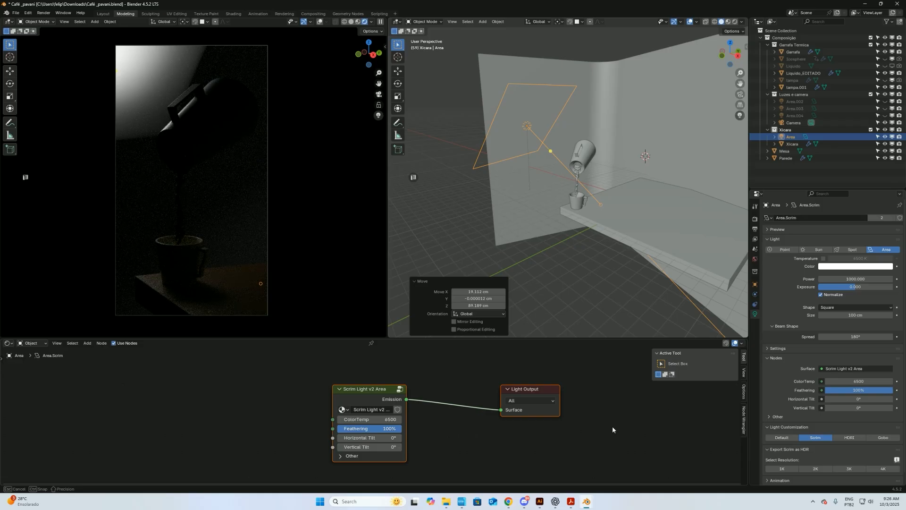
drag(612, 428, 494, 435)
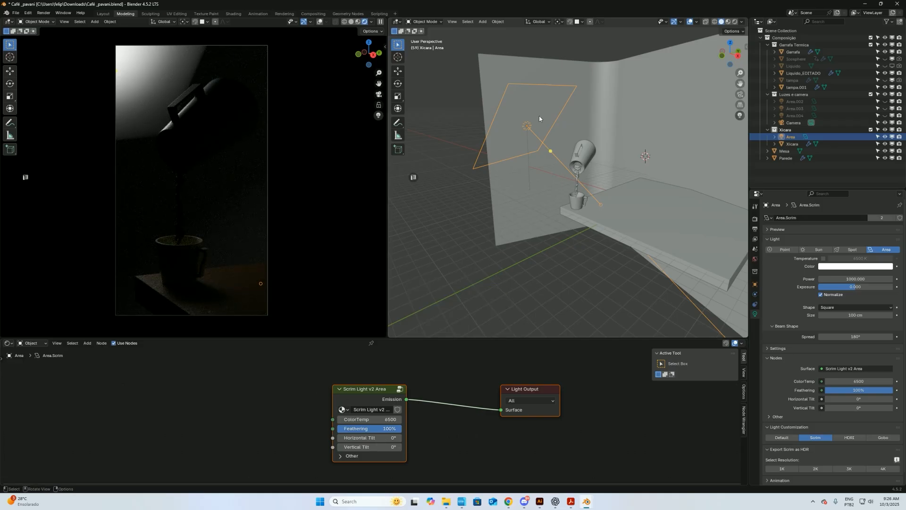
drag(385, 427, 320, 427)
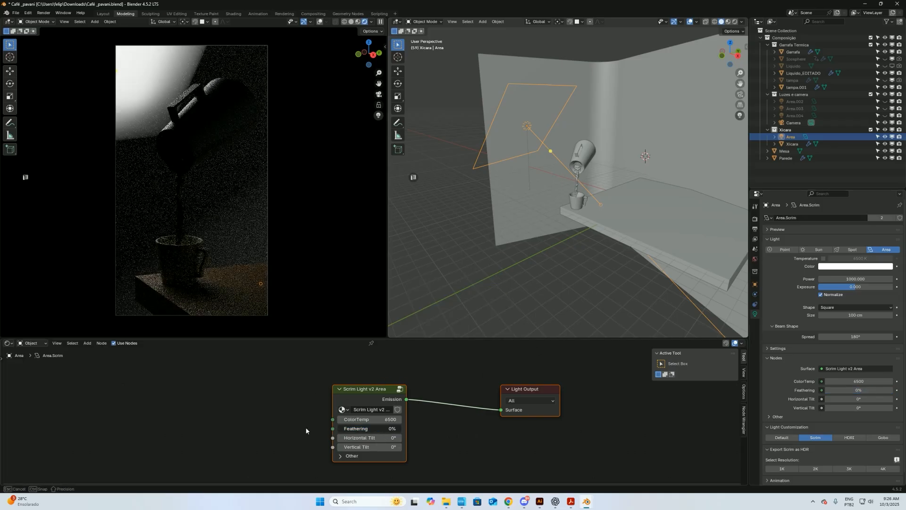
Step: Set the scrim light's Horizontal Tilt to -90°
middle_drag(595, 173, 580, 155)
scroll(575, 153, up, 3)
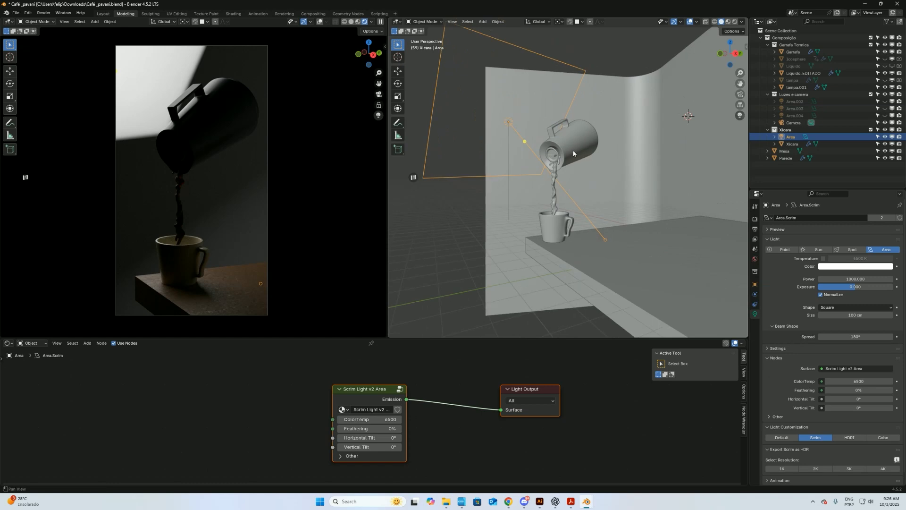
drag(359, 438, 263, 422)
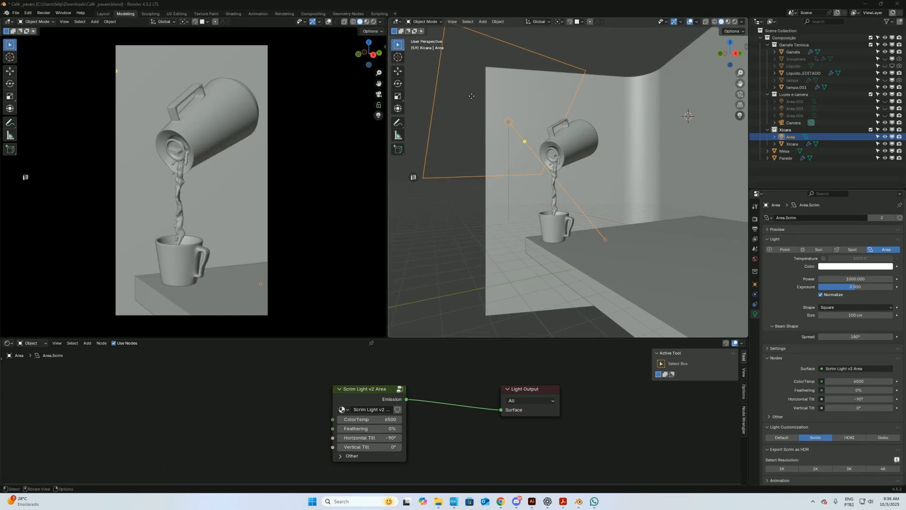
Step: Select the Liquido_EDITADO coffee stream and check the camera view in rendered shading together with the render settings
click(556, 202)
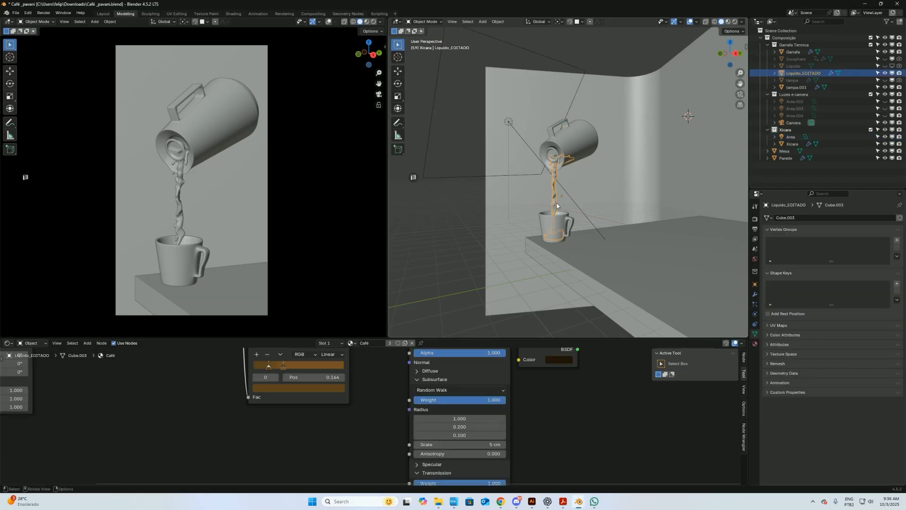
click(374, 22)
click(754, 218)
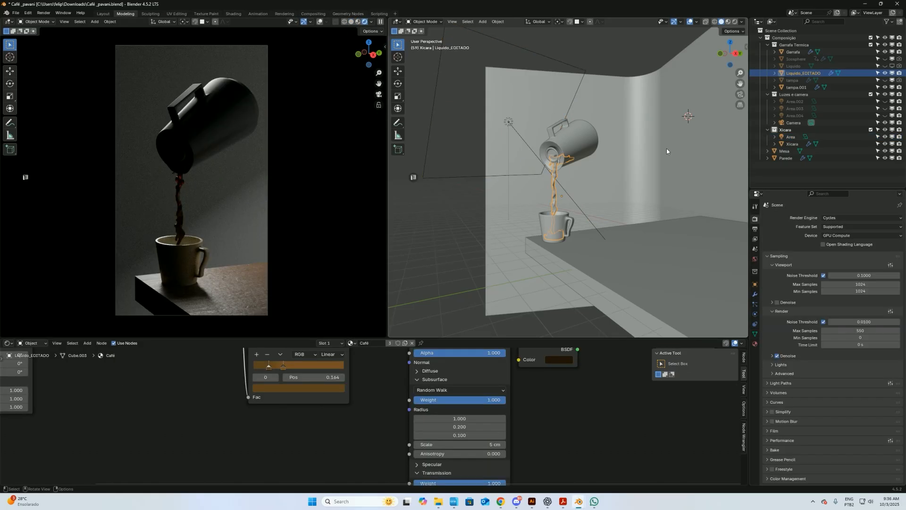
click(351, 22)
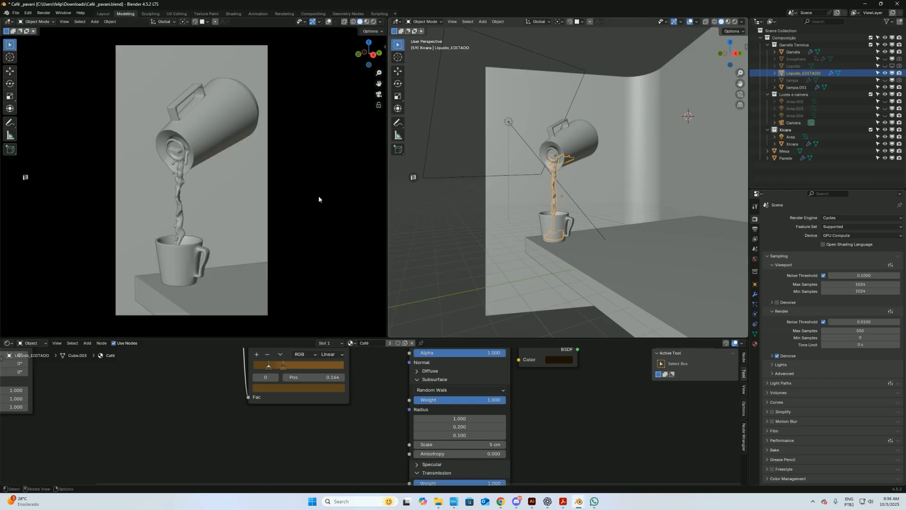
Step: Apply the scale of the Liquido_EDITADO coffee stream
ctrl+middle_drag(178, 232, 205, 195)
middle_drag(543, 196, 570, 200)
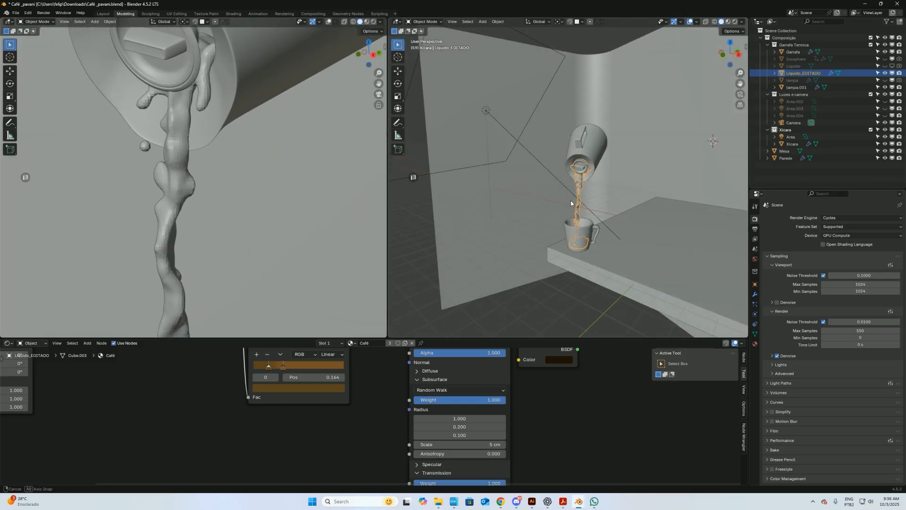
ctrl+middle_drag(636, 306, 637, 270)
scroll(573, 168, up, 2)
scroll(579, 193, up, 2)
scroll(555, 204, up, 1)
key(ctrl+a)
click(513, 196)
Step: Set the voxel size of Liquido_EDITADO's Remesh modifier to 0.7 cm after trying 1 cm
click(755, 294)
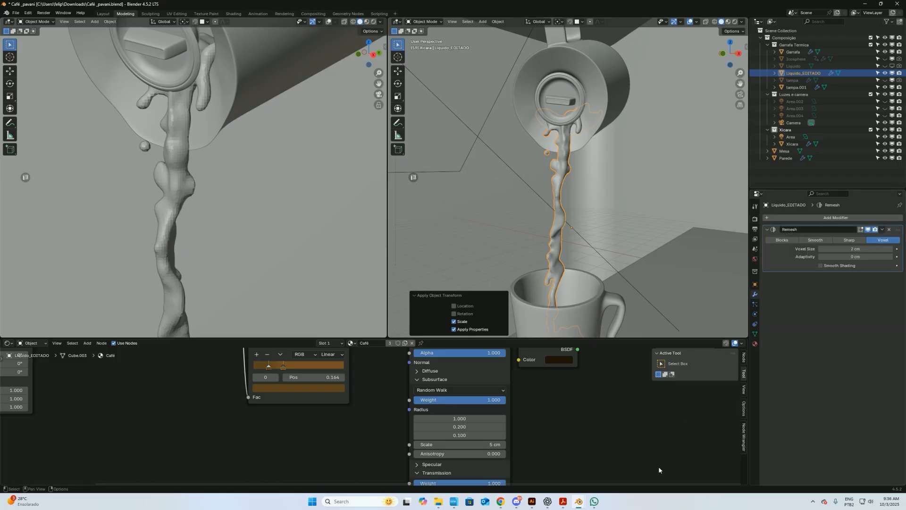
click(809, 250)
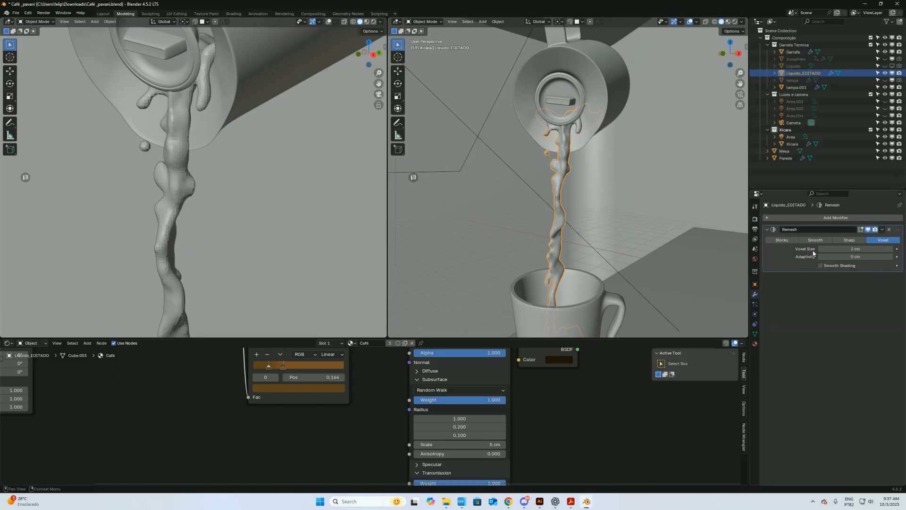
click(868, 249)
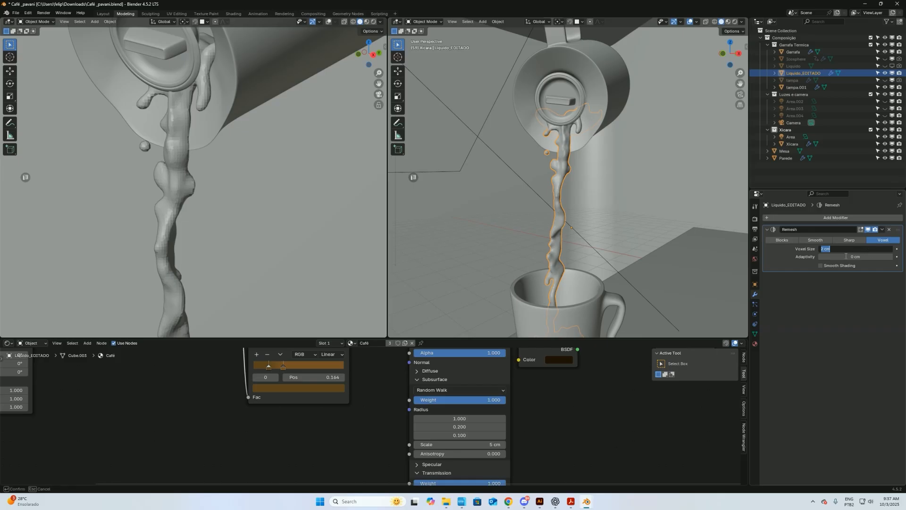
text(1)
key(Return)
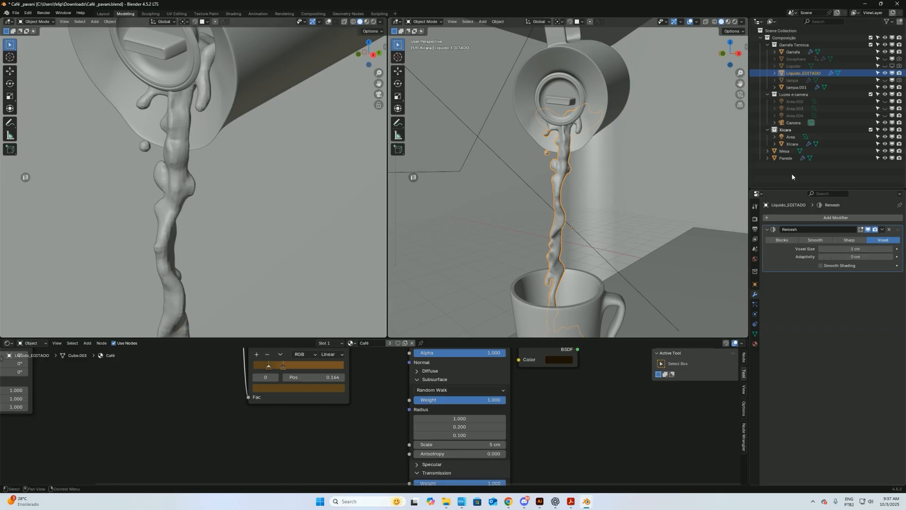
click(867, 249)
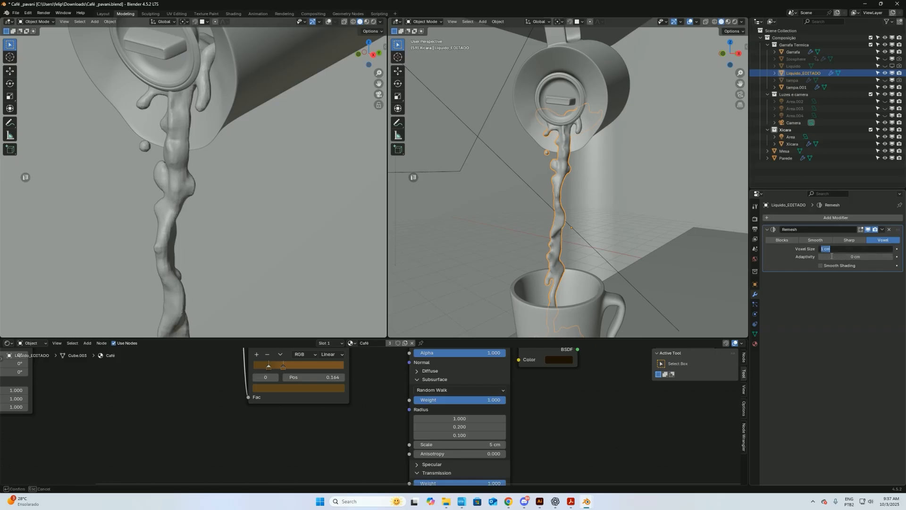
text(0.7)
key(Return)
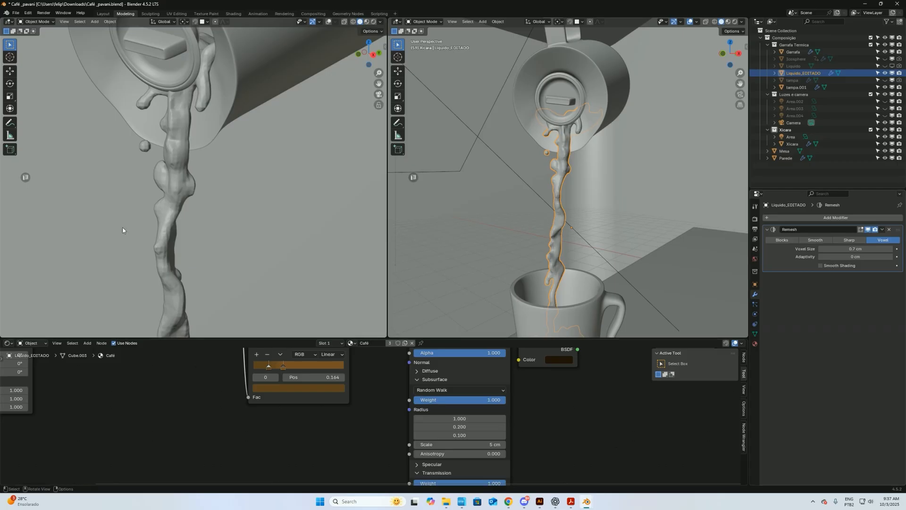
Step: Hide Liquido_EDITADO and reveal the original Liquido object to inspect its splash shape
middle_drag(583, 188, 675, 222)
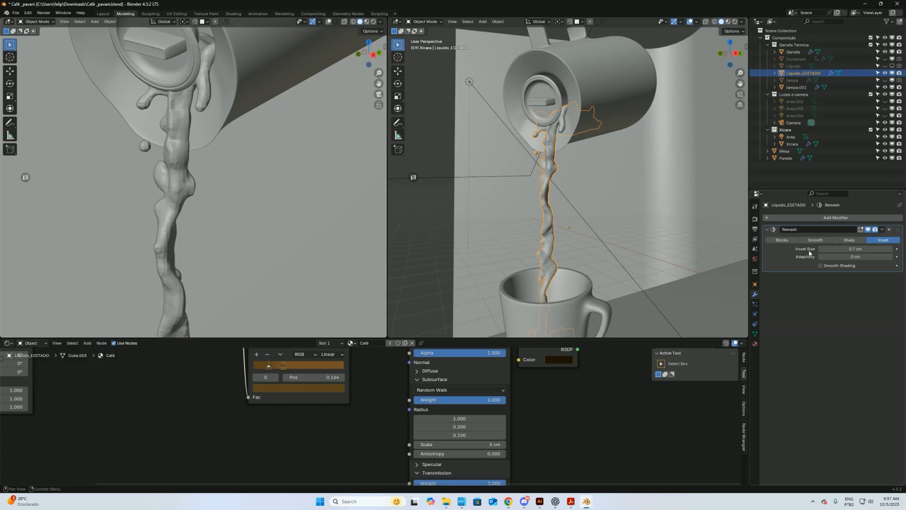
click(885, 73)
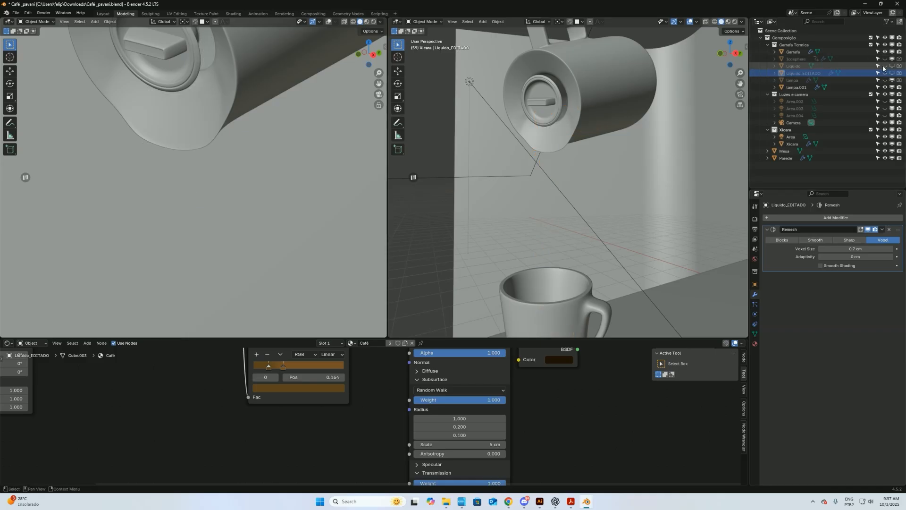
click(796, 67)
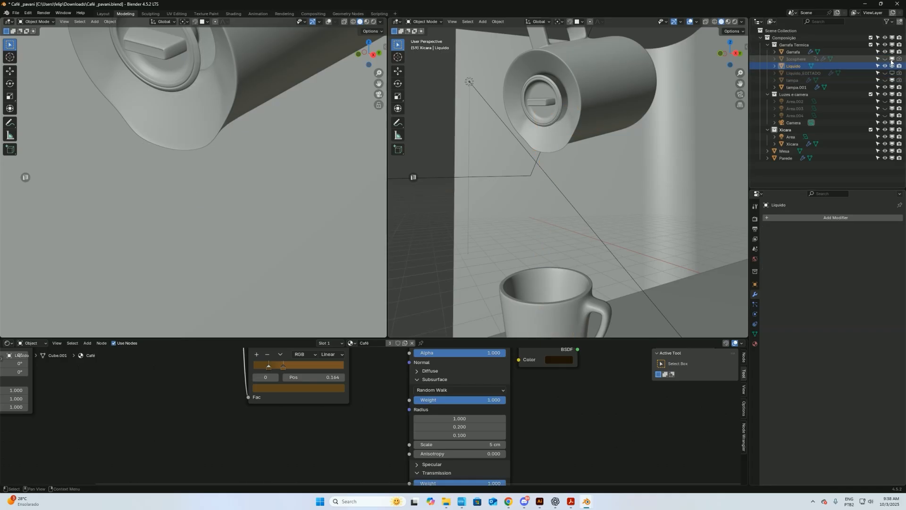
scroll(648, 169, down, 8)
mouse_move(648, 169)
alt+mouse_down()
mouse_move(616, 209)
mouse_move(563, 182)
mouse_move(640, 171)
alt+mouse_up()
scroll(633, 210, up, 4)
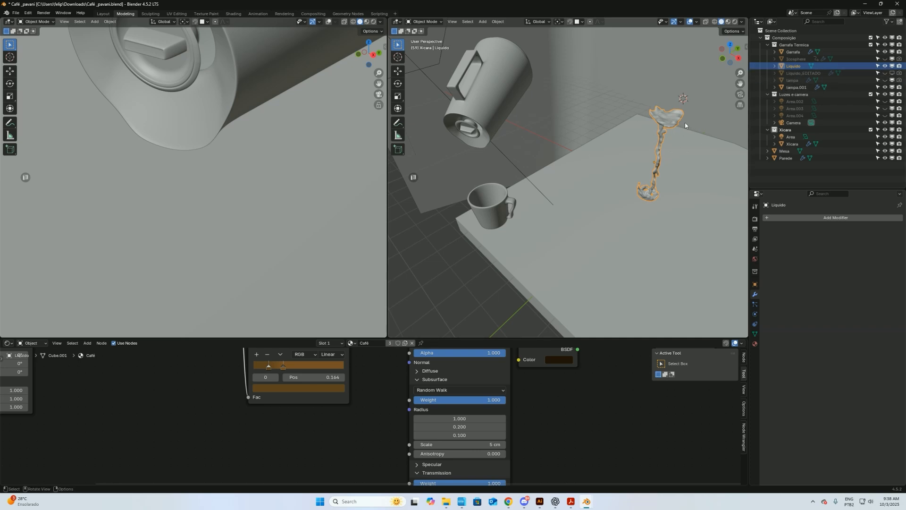
Step: Rename the original Liquido object to Liquido_archive
double_click(805, 65)
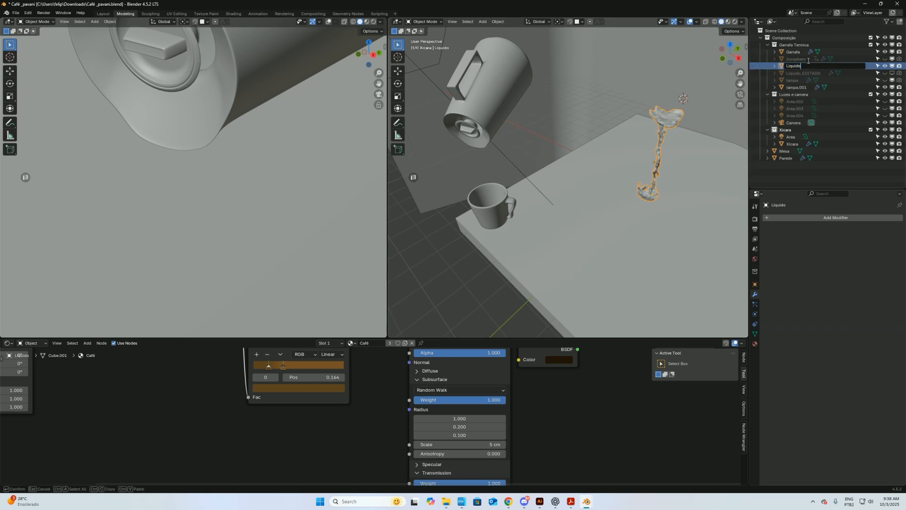
text(_archive)
key(Return)
Step: Hide Liquido_archive, show Liquido_EDITADO again, and select and frame it in the 3D view
click(885, 65)
click(885, 73)
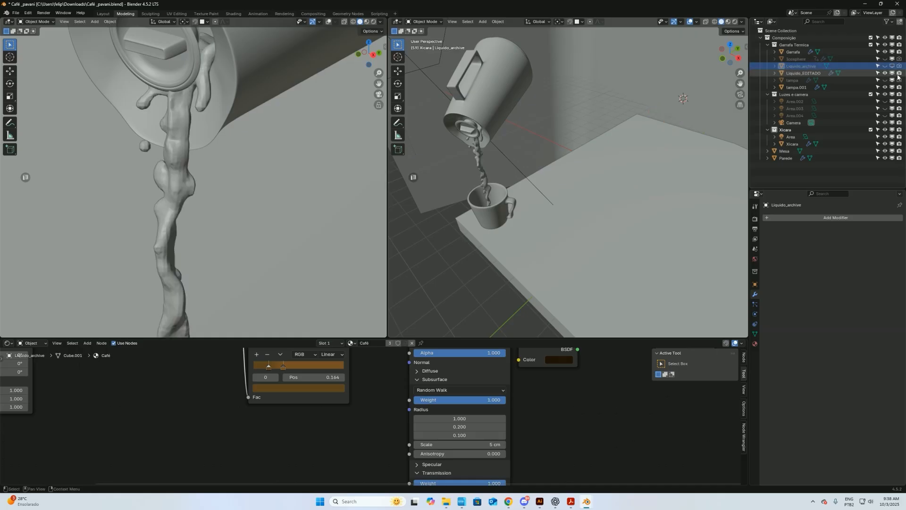
click(803, 74)
key(KP_Decimal)
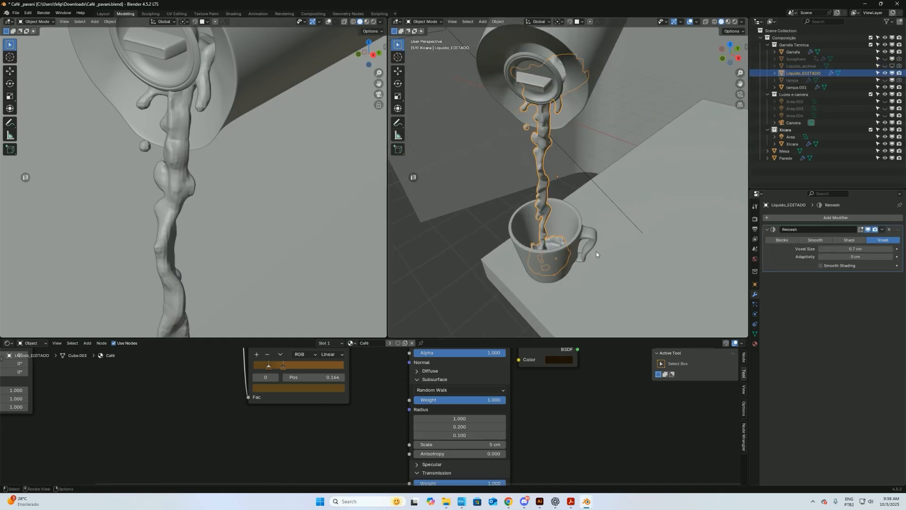
Step: Examine the mesh of Liquido_EDITADO along the coffee stream in Edit Mode and return to Object Mode
middle_drag(572, 175, 563, 119)
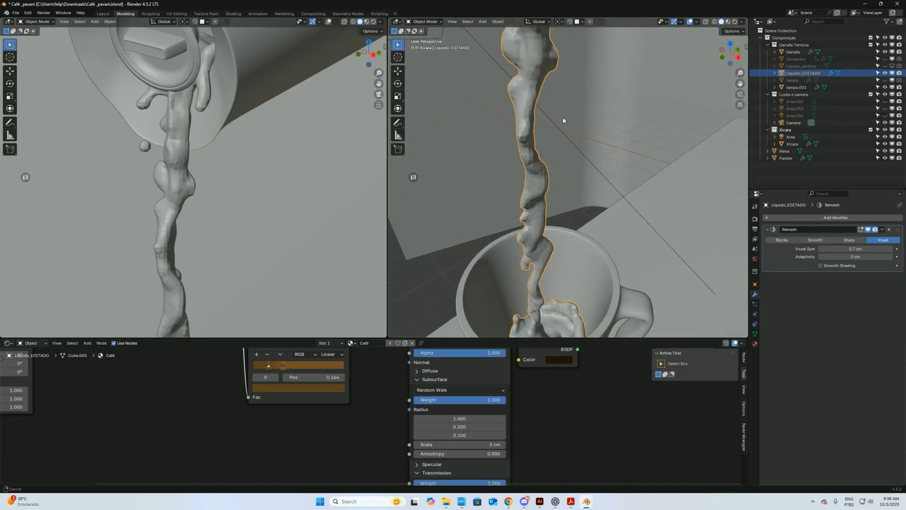
scroll(563, 119, up, 4)
key(Tab)
key(Tab)
key(Tab)
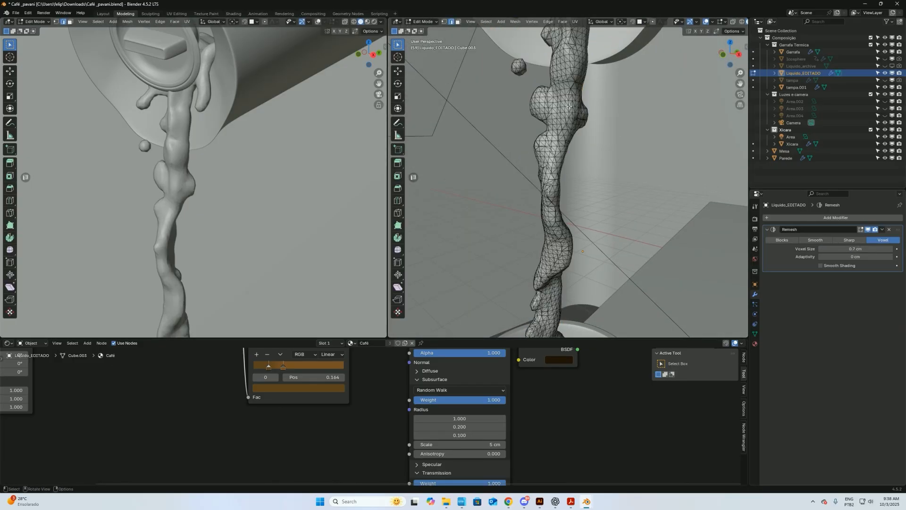
key(Tab)
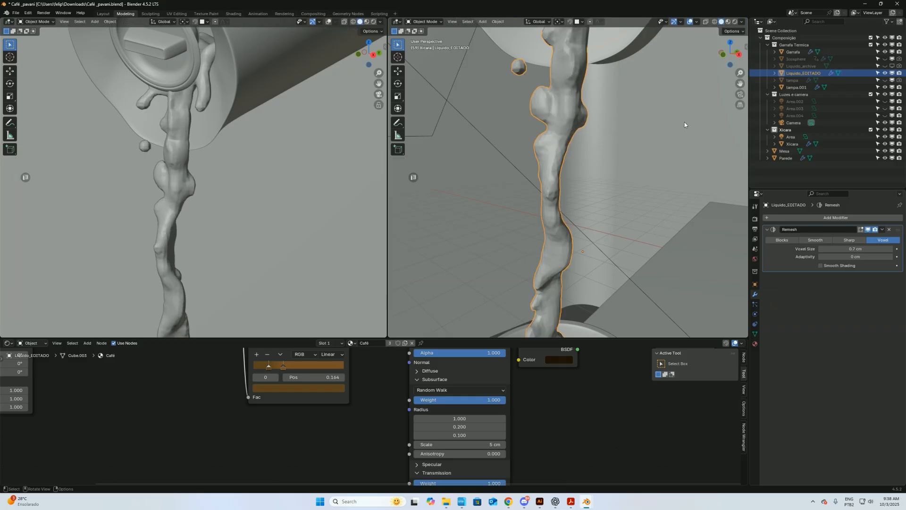
Step: Show the wireframe overlay, examine the remeshed density along the whole coffee stream, and hide the overlay again
click(854, 248)
click(697, 21)
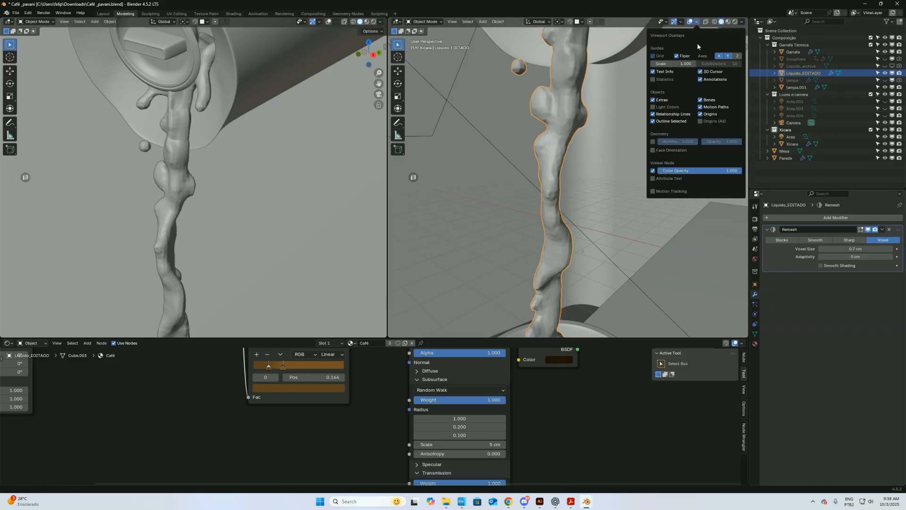
click(653, 142)
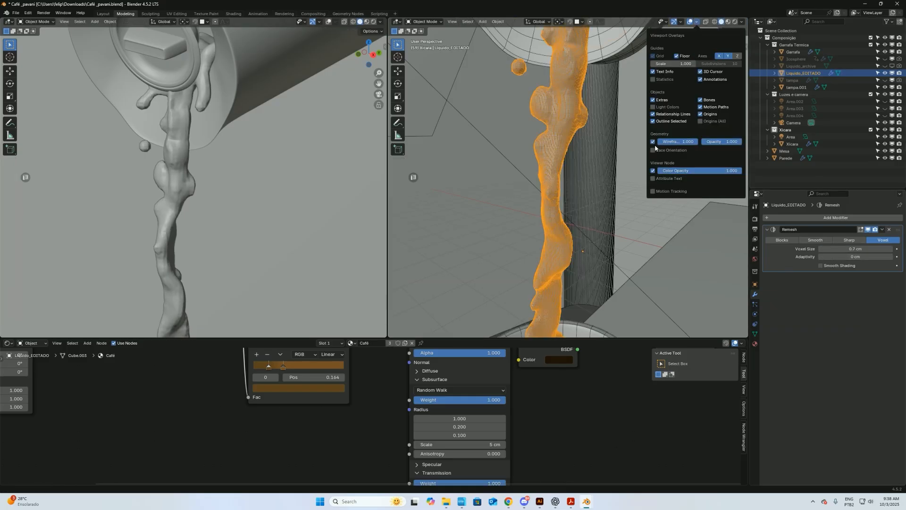
ctrl+middle_drag(587, 129, 568, 143)
middle_drag(561, 103, 563, 140)
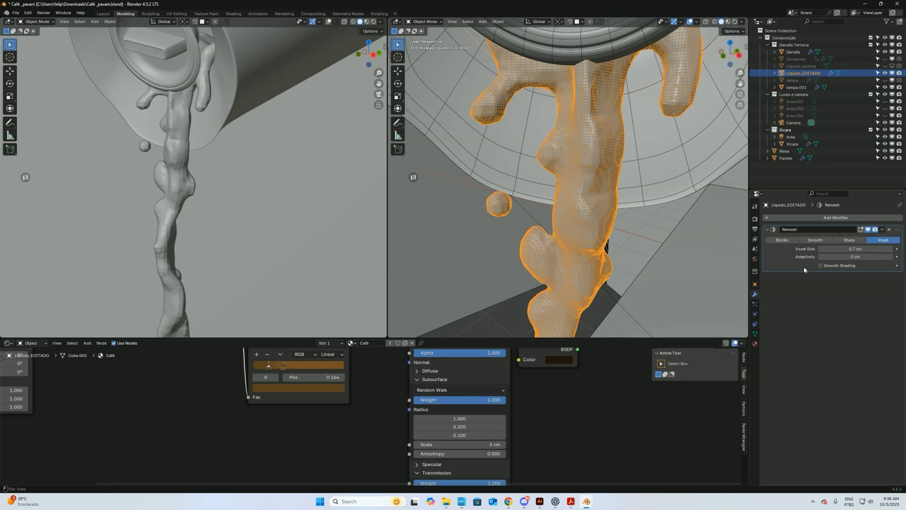
middle_drag(579, 217, 548, 211)
middle_drag(503, 246, 644, 178)
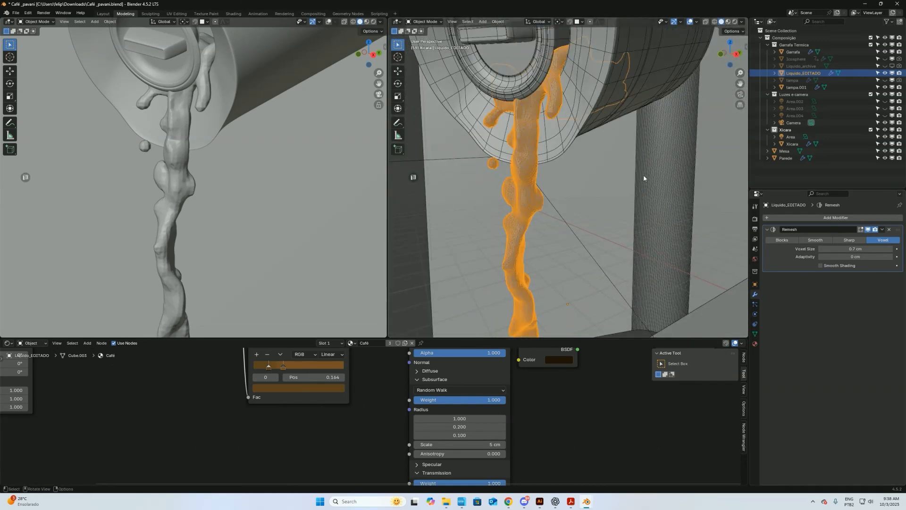
middle_drag(573, 117, 820, 77)
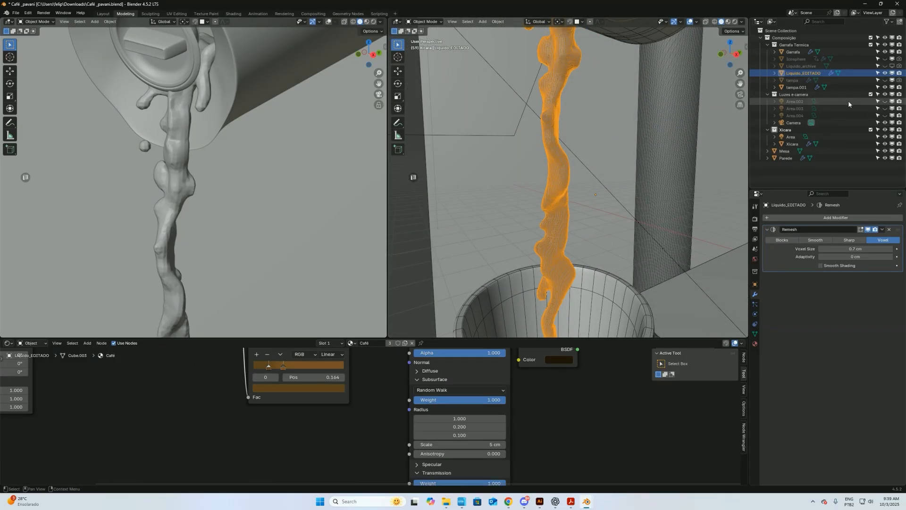
middle_drag(590, 139, 568, 160)
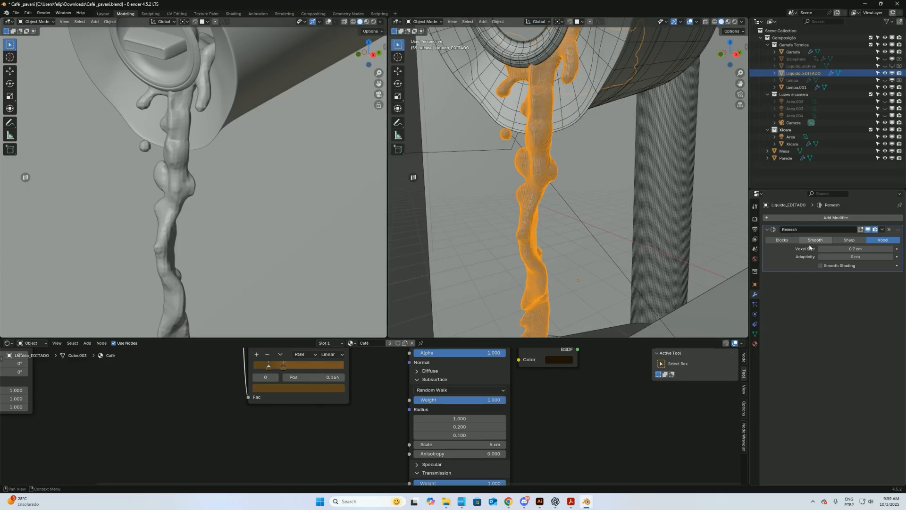
middle_drag(554, 139, 632, 194)
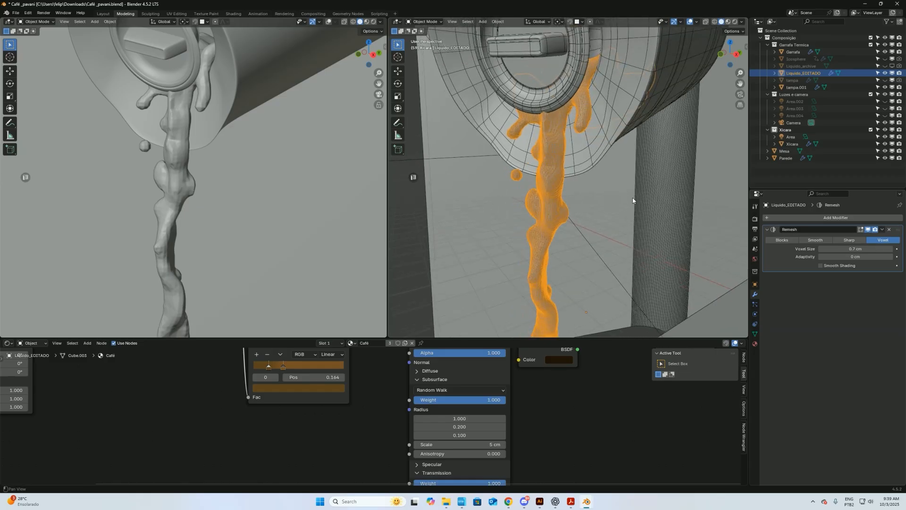
click(697, 21)
click(653, 142)
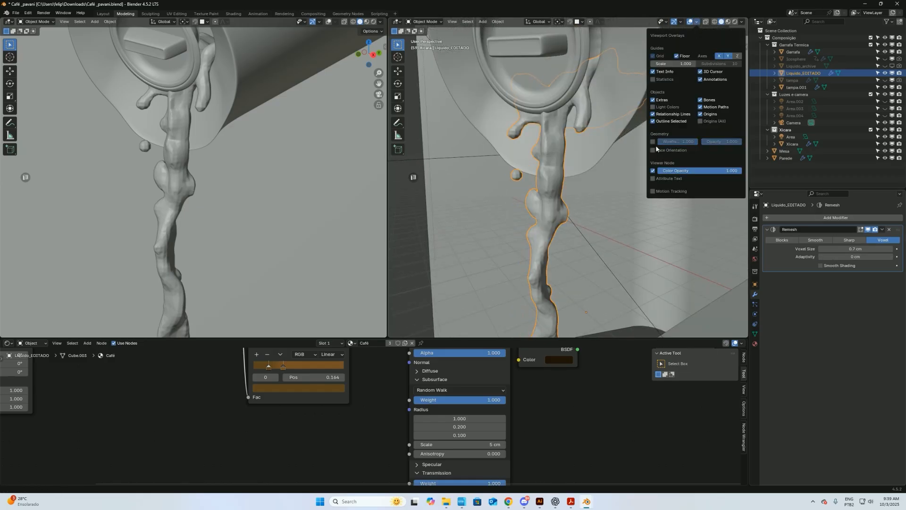
Step: Set the Remesh modifier's voxel size to 0.6 cm on Liquido_EDITADO and apply the modifier
click(872, 245)
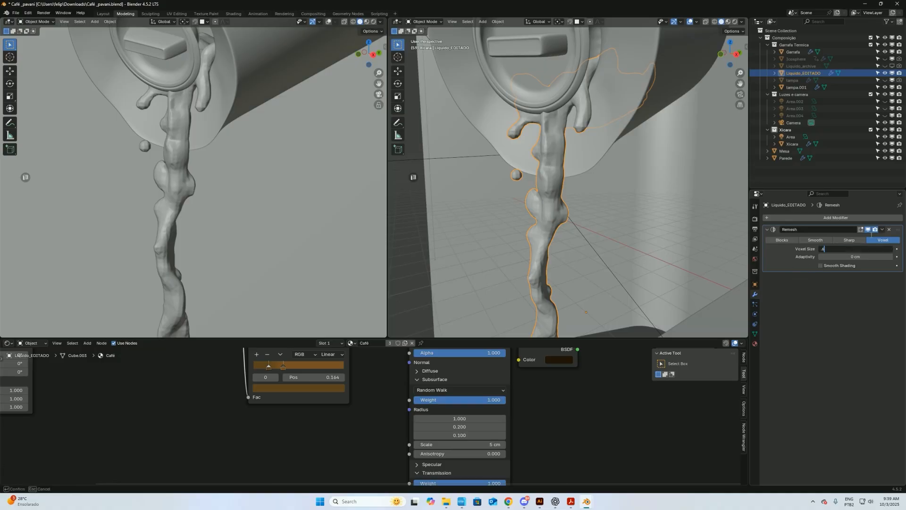
text(.6)
key(Return)
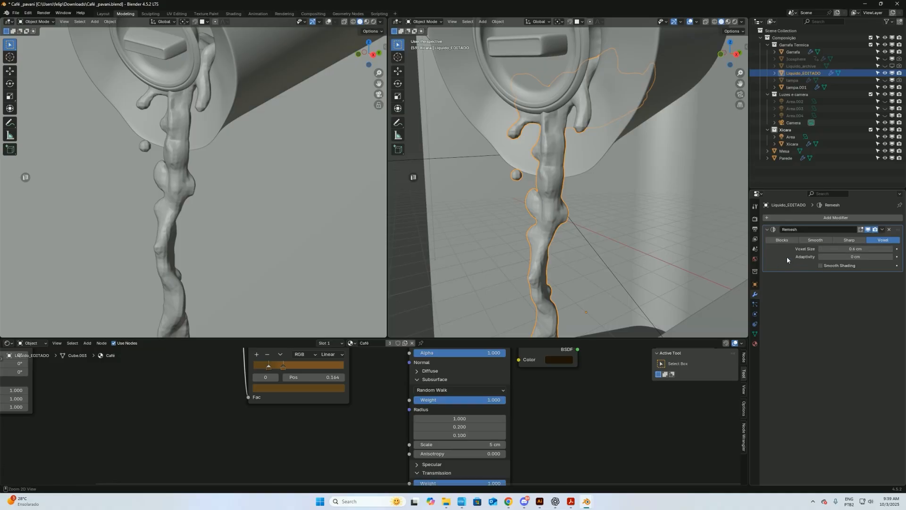
key(ctrl+a)
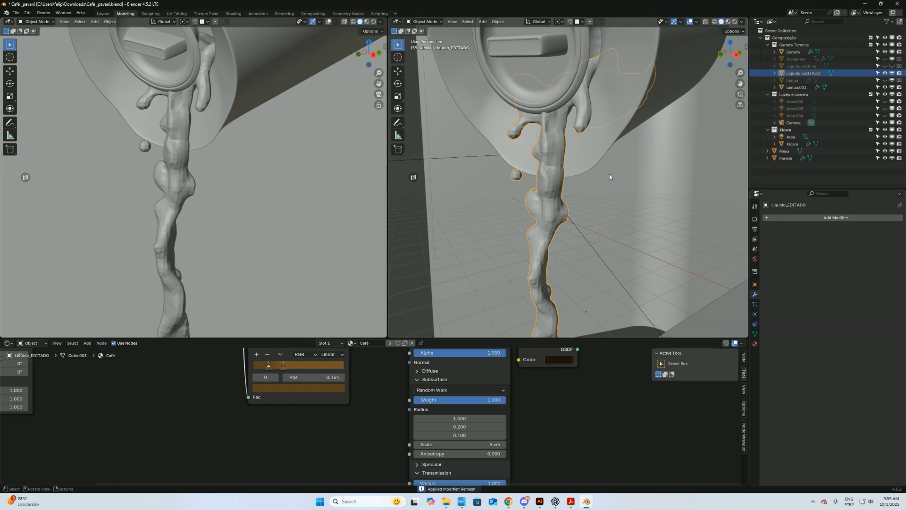
Step: Enlarge the main 3D viewport by shrinking the neighbouring viewport and the shader editor, keeping the coffee stream framed
drag(388, 189, 230, 189)
drag(324, 340, 332, 428)
middle_drag(468, 119, 297, 41)
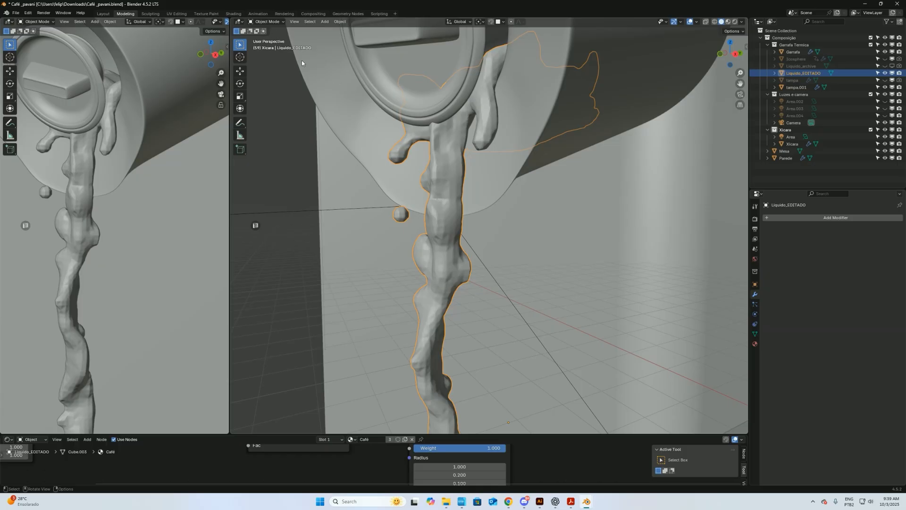
Step: Switch Liquido_EDITADO from Object Mode to Sculpt Mode
click(276, 22)
click(274, 22)
click(274, 23)
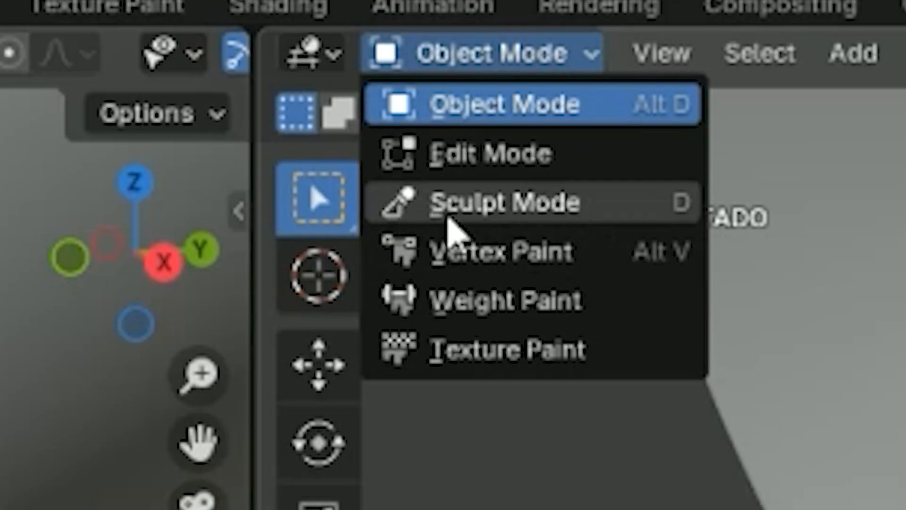
right_click(544, 206)
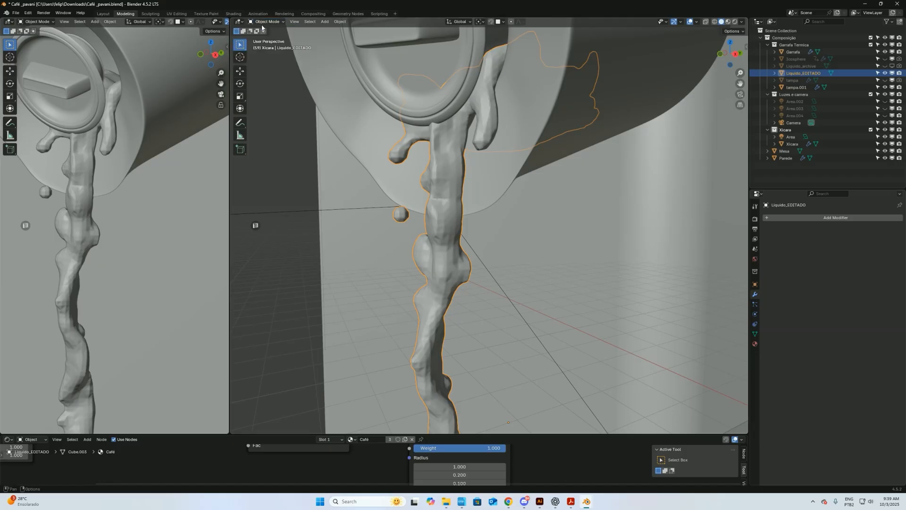
click(265, 22)
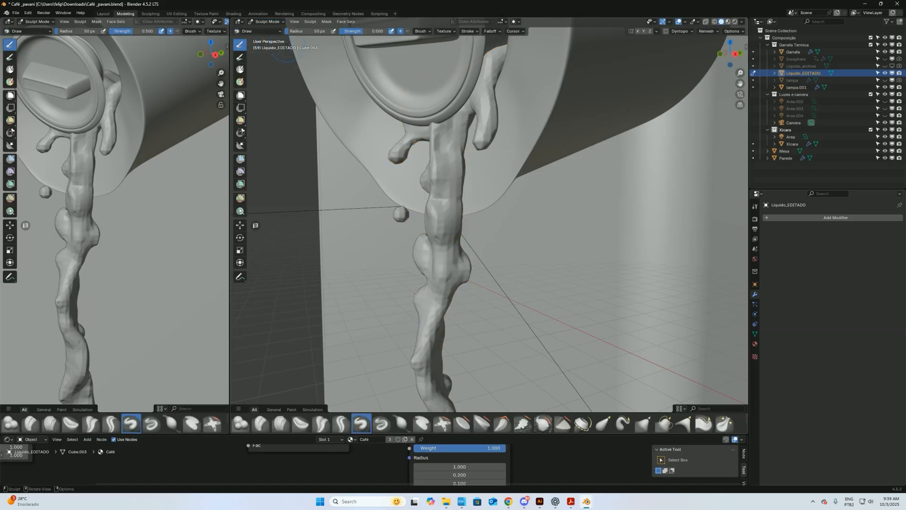
Step: Enlarge the Smooth brush and smooth the top of the coffee stream just below the thermos cap
middle_drag(441, 184, 465, 177)
middle_drag(546, 160, 538, 152)
shift+drag(542, 152, 545, 152)
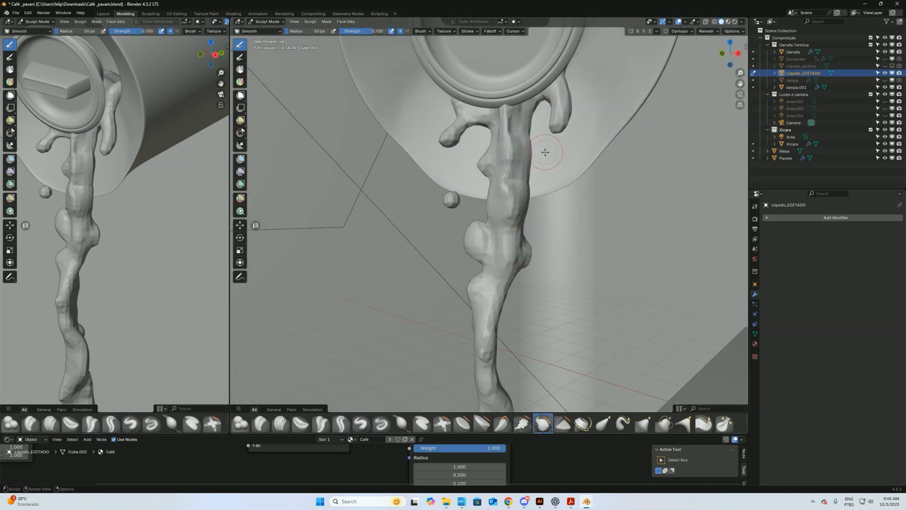
key(f)
click(566, 170)
shift+middle_drag(520, 145, 476, 160)
mouse_move(467, 138)
mouse_down()
mouse_move(466, 171)
mouse_move(465, 151)
mouse_up()
scroll(457, 160, down, 5)
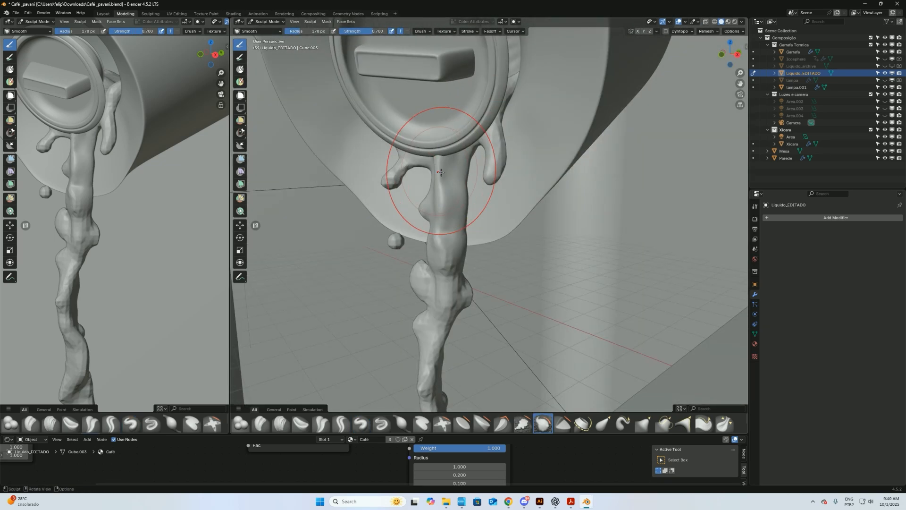
Step: Review the Input and Navigation settings in the Preferences and close the window
click(28, 13)
click(37, 104)
drag(134, 5, 137, 21)
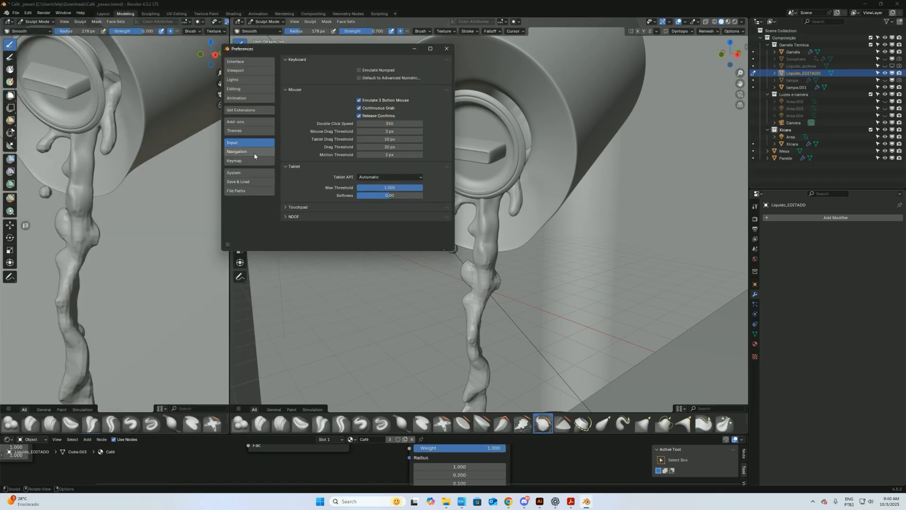
click(255, 152)
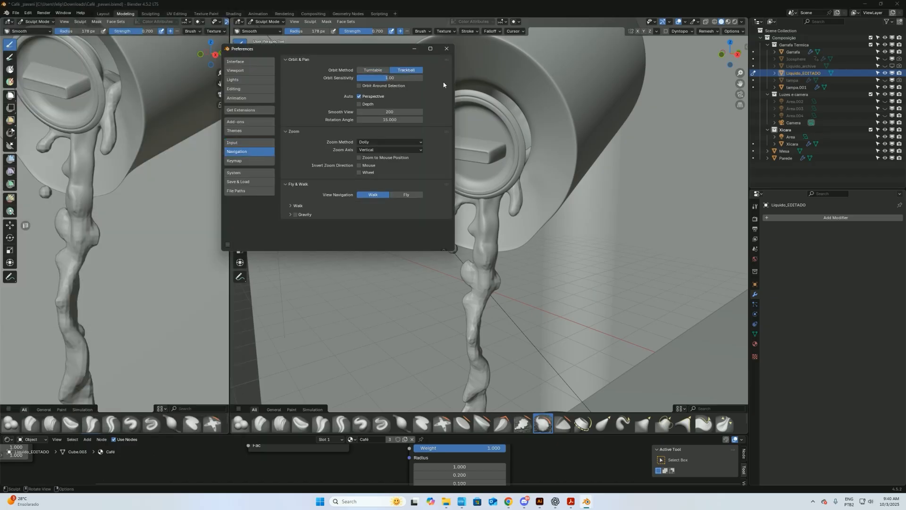
click(446, 52)
Step: Smooth the faceted surface and side bulge of the coffee stream with the Smooth brush at strength 1.000
mouse_move(449, 61)
middle_down()
mouse_move(647, 109)
mouse_move(617, 72)
mouse_move(576, 303)
mouse_move(348, 304)
mouse_move(443, 235)
mouse_move(532, 283)
mouse_move(627, 124)
mouse_move(534, 302)
middle_up()
scroll(526, 338, up, 3)
middle_drag(514, 126, 385, 175)
mouse_move(527, 167)
middle_down()
mouse_move(475, 216)
mouse_move(524, 203)
mouse_move(573, 204)
mouse_move(584, 172)
mouse_move(556, 148)
mouse_move(442, 176)
middle_up()
mouse_move(402, 211)
middle_down()
mouse_move(454, 236)
mouse_move(479, 271)
mouse_move(548, 236)
middle_up()
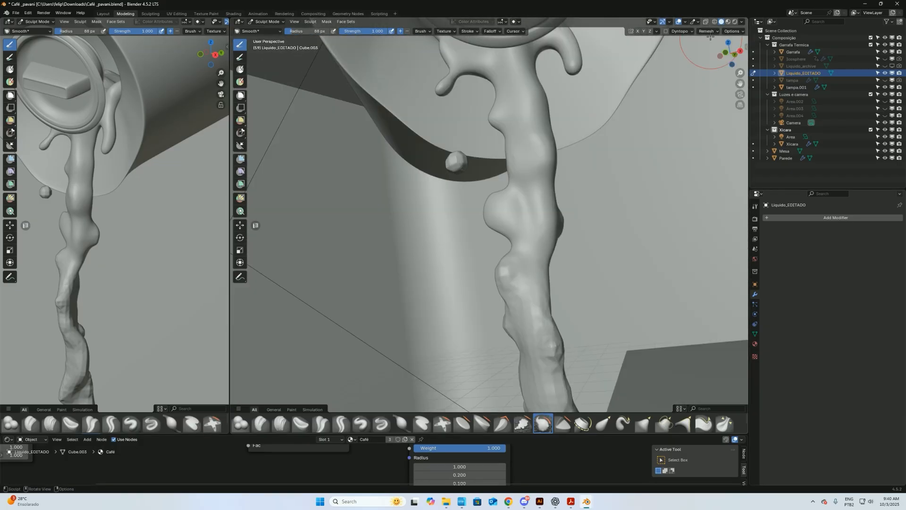
click(713, 33)
click(712, 33)
drag(522, 206, 521, 221)
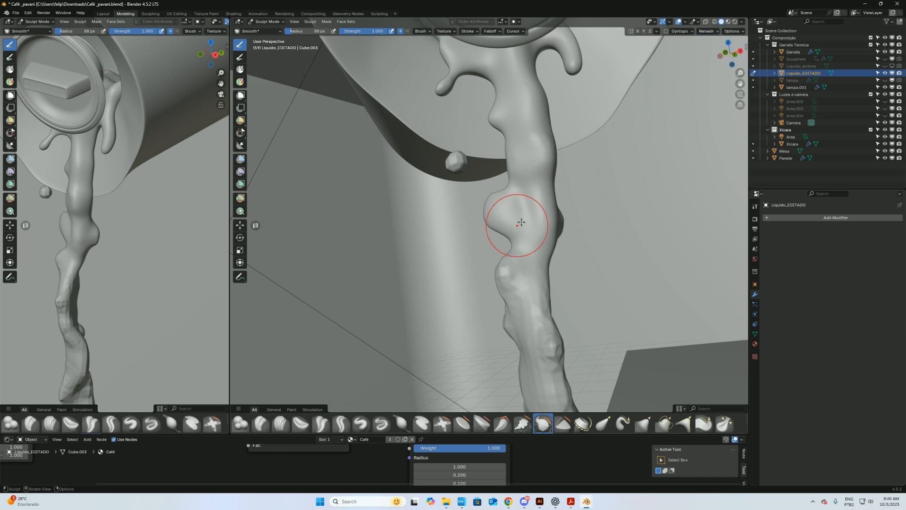
Step: Check the sculpt Remesh options, enlarge the Smooth brush, and soften the rough bumps along the stream's middle section
click(712, 33)
click(711, 30)
click(718, 86)
key(f)
click(557, 251)
middle_drag(561, 252, 404, 354)
drag(493, 252, 502, 236)
middle_drag(502, 236, 529, 211)
drag(528, 213, 511, 233)
Step: Even out the remaining lumps on the stream's upper section with the Smooth brush, working from several angles
mouse_move(483, 243)
middle_down()
mouse_move(607, 230)
mouse_move(625, 243)
middle_up()
scroll(567, 233, up, 2)
mouse_move(494, 241)
mouse_down()
mouse_move(495, 219)
mouse_move(466, 234)
mouse_up()
drag(483, 186, 491, 163)
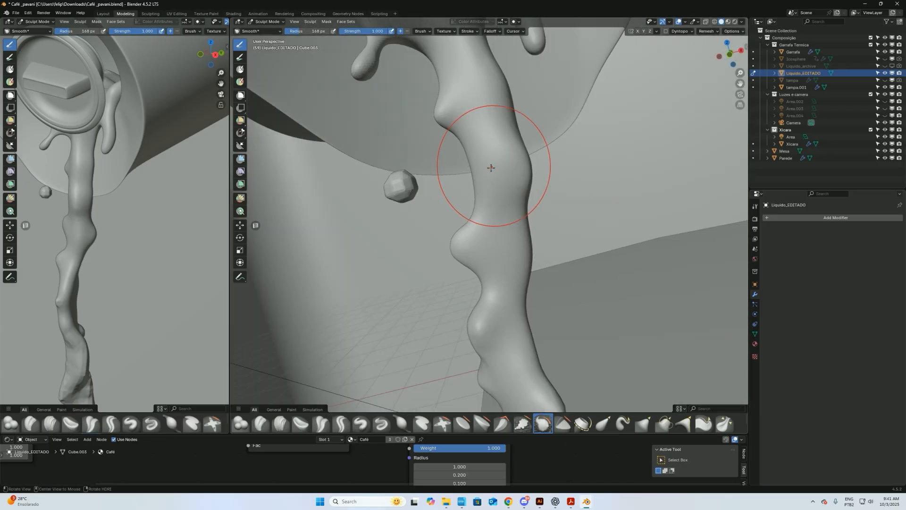
middle_drag(491, 163, 542, 142)
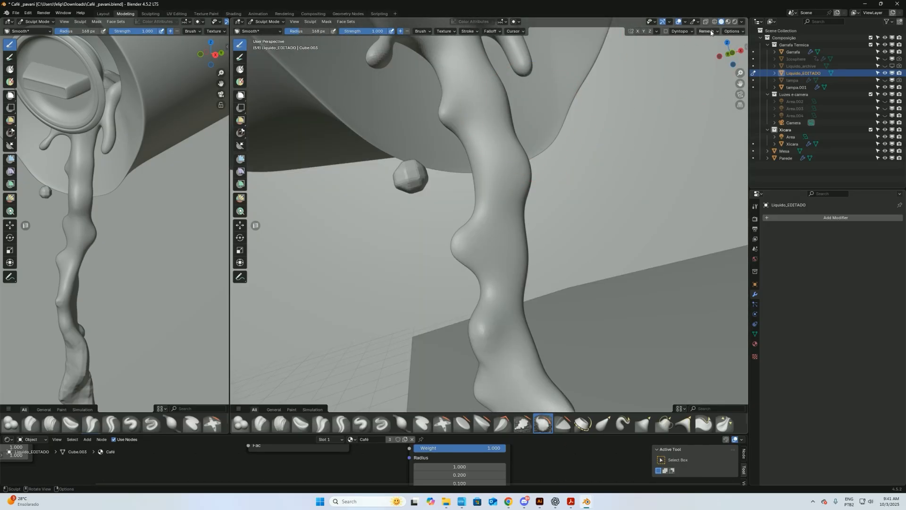
mouse_move(541, 205)
middle_down()
mouse_move(459, 216)
mouse_move(451, 206)
middle_up()
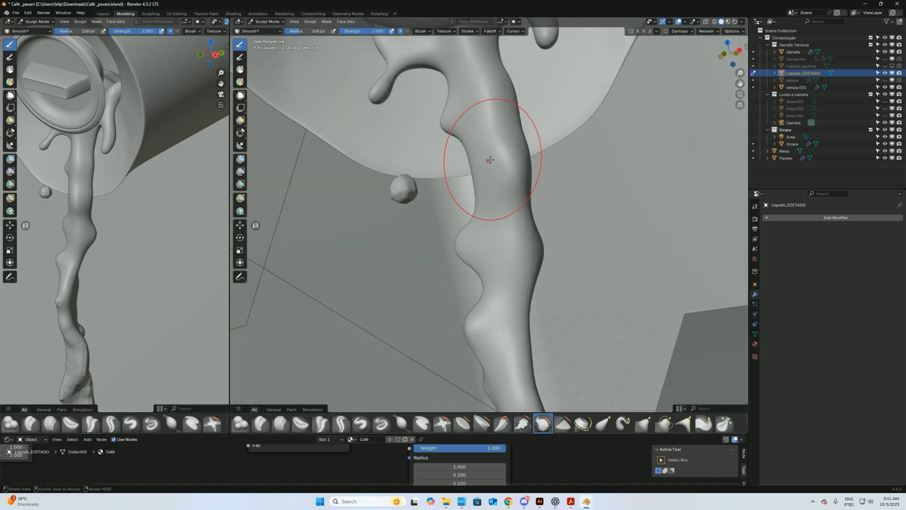
middle_drag(487, 162, 483, 136)
mouse_move(507, 186)
mouse_down()
mouse_move(516, 192)
mouse_move(494, 156)
mouse_move(515, 162)
mouse_up()
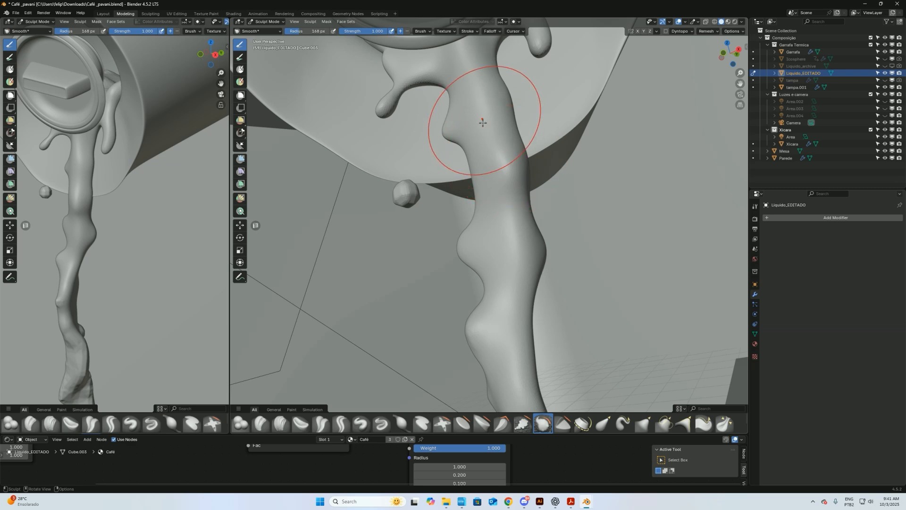
middle_drag(486, 121, 489, 116)
drag(483, 92, 506, 85)
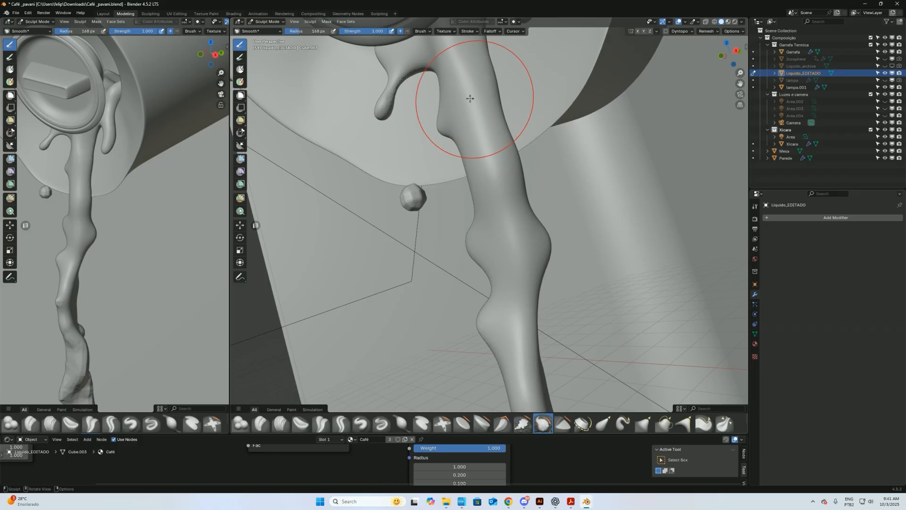
Step: Adjust the side profile of the coffee stream beneath the cap with the Grab brush
mouse_move(490, 128)
middle_down()
mouse_move(353, 178)
mouse_move(406, 170)
mouse_move(485, 202)
mouse_move(501, 150)
middle_up()
key(g)
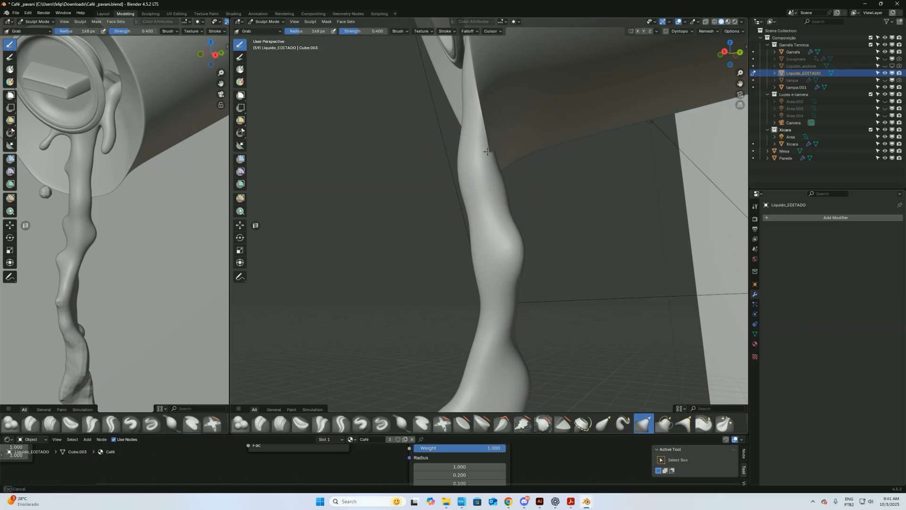
middle_drag(499, 147, 495, 151)
mouse_move(509, 182)
middle_down()
mouse_move(490, 187)
mouse_move(507, 168)
mouse_move(595, 256)
mouse_move(514, 249)
mouse_move(441, 265)
middle_up()
Step: Smooth away the small side drip near the hanging droplet with the Smooth brush, blending it into the stream under the cap
key(shift+s)
mouse_move(364, 236)
mouse_down()
mouse_move(386, 184)
mouse_move(379, 199)
mouse_up()
mouse_move(392, 199)
middle_down()
mouse_move(404, 216)
mouse_move(367, 216)
middle_up()
mouse_move(365, 216)
mouse_down()
mouse_move(348, 229)
mouse_move(360, 207)
mouse_up()
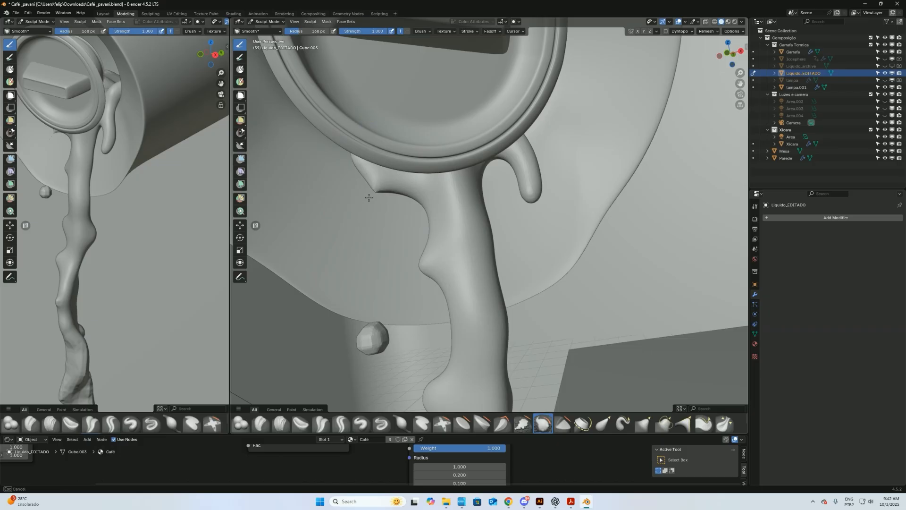
drag(380, 190, 393, 185)
mouse_move(410, 179)
middle_down()
mouse_move(429, 172)
mouse_move(420, 153)
middle_up()
drag(366, 95, 375, 154)
Step: Shrink the hanging drip beside the cap with the Smooth brush, blending it into the stream
middle_drag(380, 123, 447, 216)
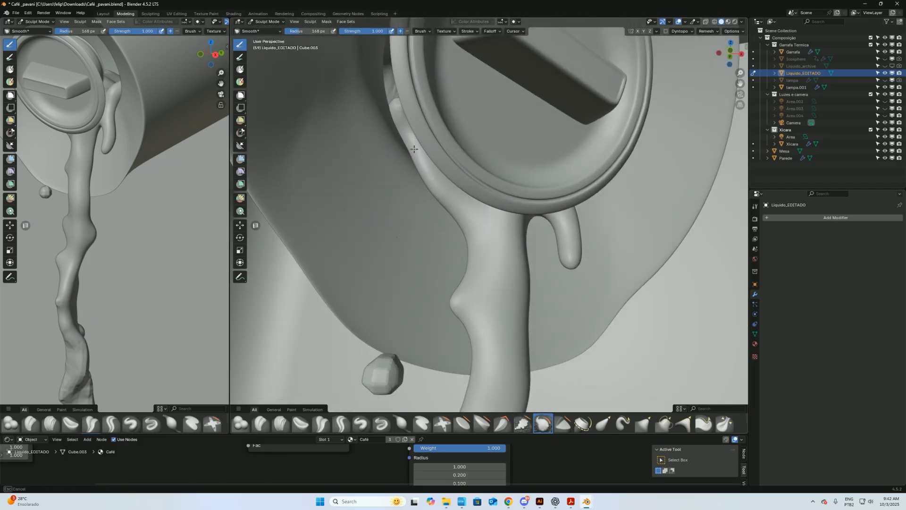
mouse_move(438, 179)
middle_down()
mouse_move(465, 273)
mouse_move(542, 134)
middle_up()
middle_drag(481, 173, 491, 142)
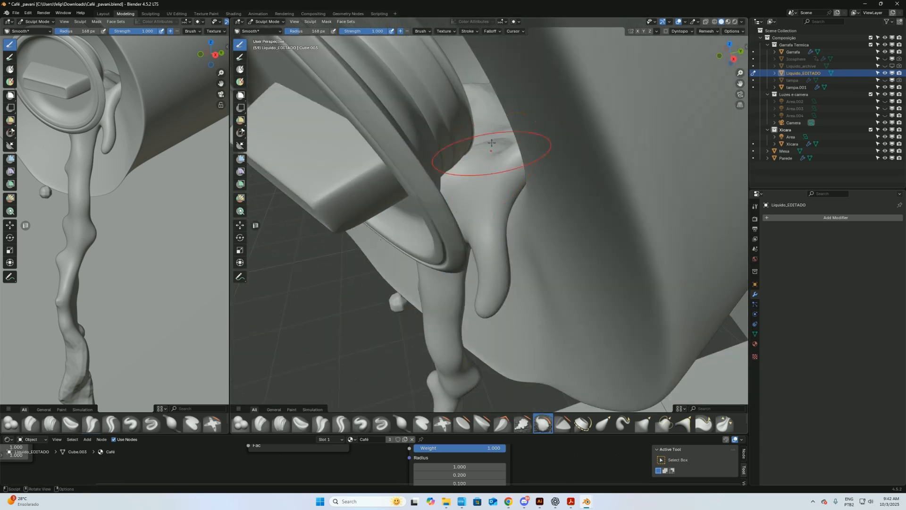
mouse_move(552, 146)
middle_down()
mouse_move(555, 253)
mouse_move(571, 243)
mouse_move(515, 217)
middle_up()
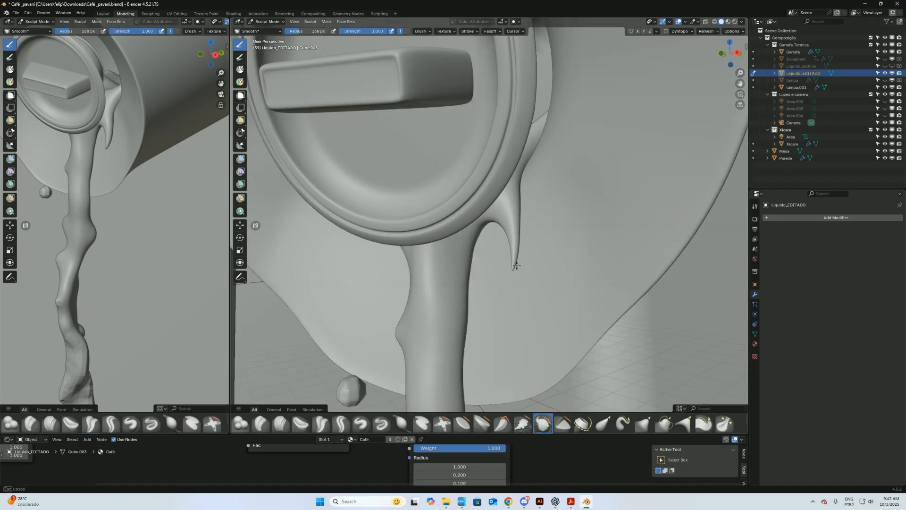
drag(510, 207, 514, 249)
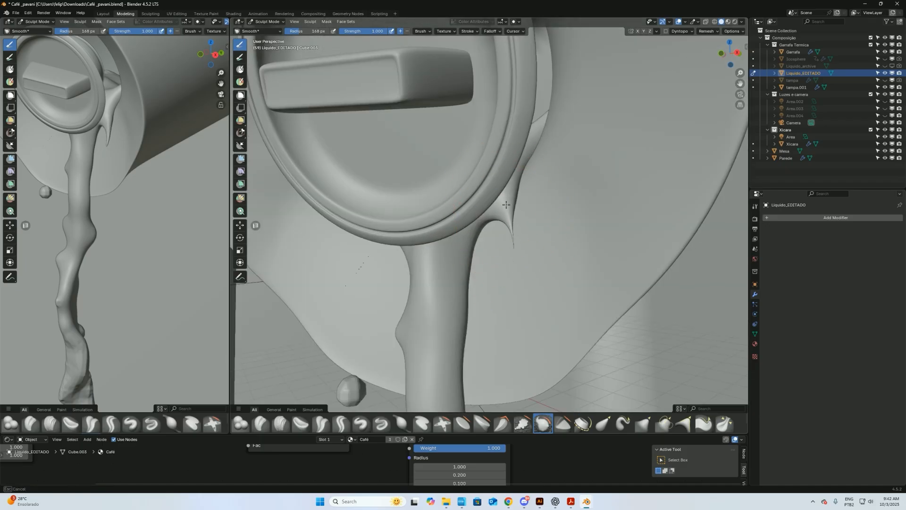
shift+drag(506, 205, 511, 210)
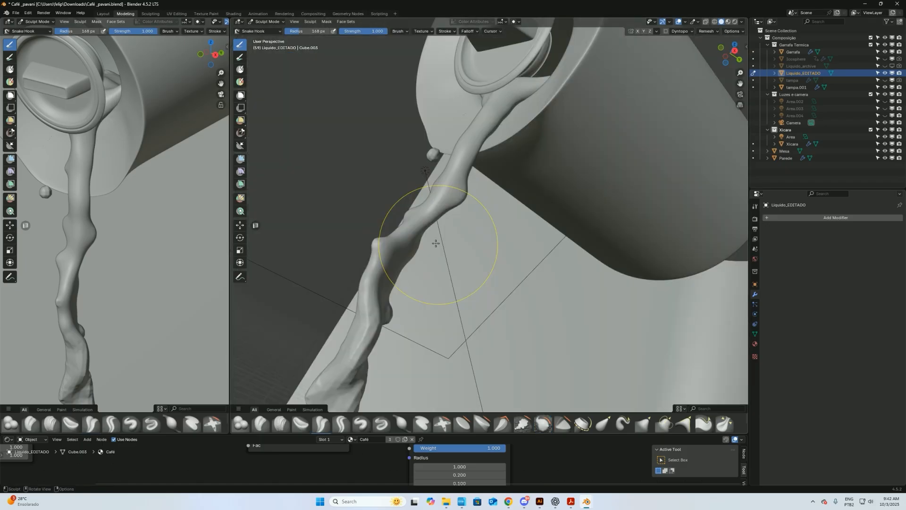
Step: Bend the coffee stream's middle section below the cap into a looser curve with the enlarged Snake Hook brush
mouse_move(383, 246)
alt+mouse_down()
mouse_move(405, 256)
mouse_move(467, 243)
mouse_move(462, 233)
mouse_move(448, 251)
alt+mouse_up()
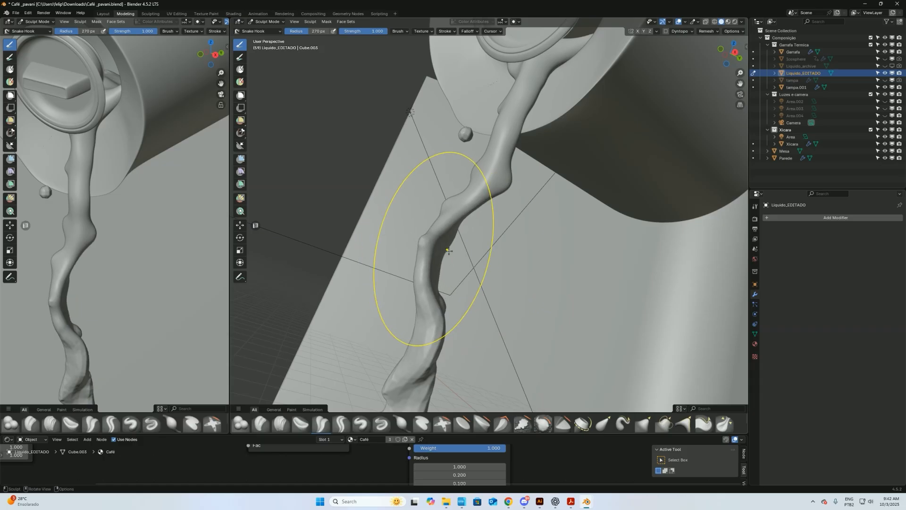
drag(504, 197, 485, 171)
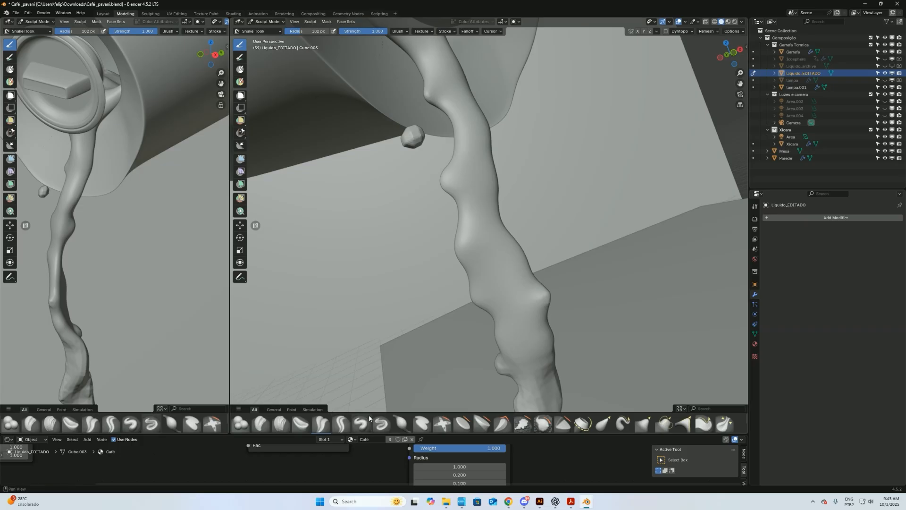
Step: Enlarge the node area, turn it into an Image Editor, and load the reference photo cofee01.jpg
drag(370, 412, 370, 343)
click(8, 369)
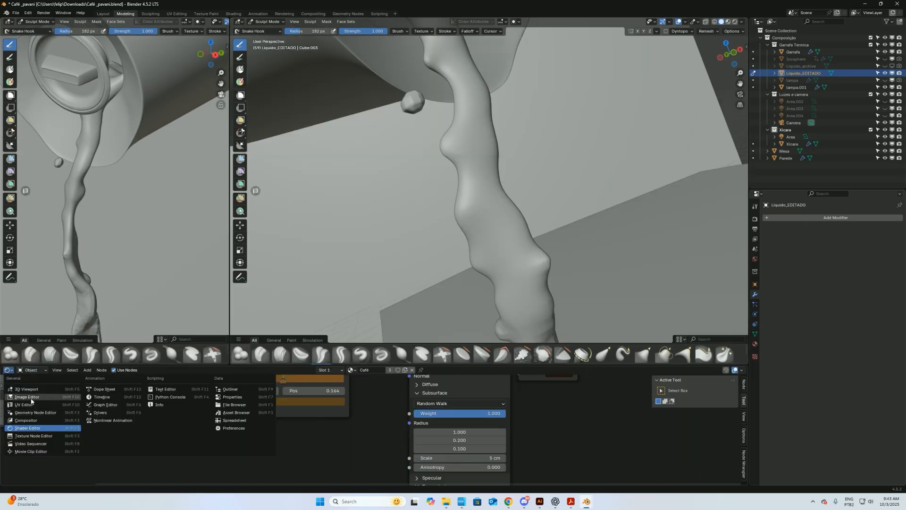
click(52, 404)
click(65, 370)
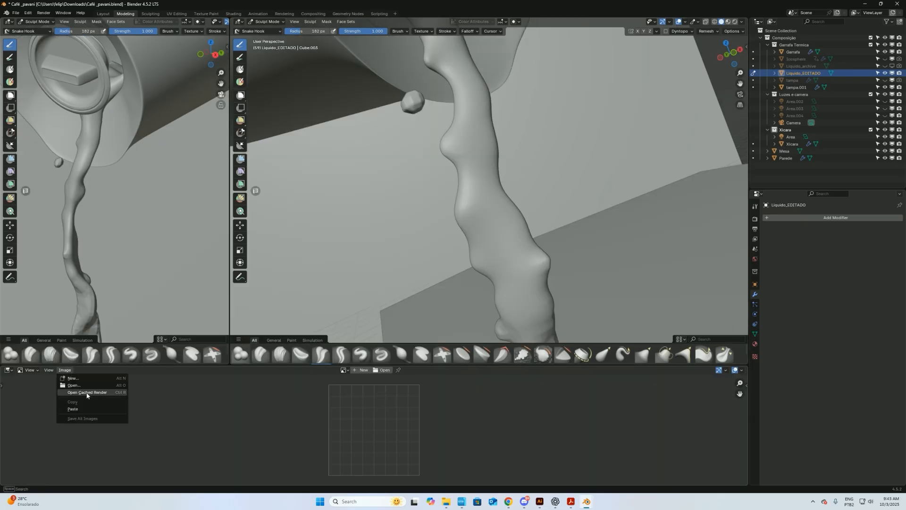
click(78, 393)
double_click(510, 192)
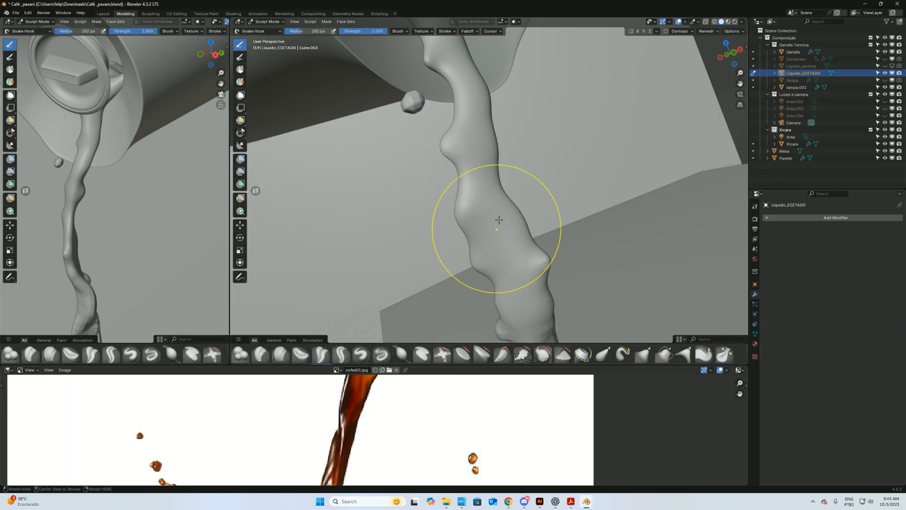
mouse_move(379, 418)
alt+mouse_down()
mouse_move(384, 448)
mouse_move(379, 389)
alt+mouse_up()
Step: Reshape the stream's bends above the cup with the Snake Hook brush, following the reference pour
alt+drag(492, 180, 444, 173)
mouse_move(468, 215)
shift+mouse_down()
mouse_move(502, 255)
mouse_move(501, 307)
shift+mouse_up()
mouse_move(501, 302)
alt+shift+mouse_down()
mouse_move(481, 144)
mouse_move(498, 200)
alt+shift+mouse_up()
alt+drag(499, 200, 529, 202)
drag(473, 235, 481, 232)
mouse_move(517, 259)
mouse_down()
mouse_move(505, 265)
mouse_move(512, 276)
mouse_up()
mouse_move(523, 246)
alt+mouse_down()
mouse_move(444, 238)
mouse_move(496, 233)
alt+mouse_up()
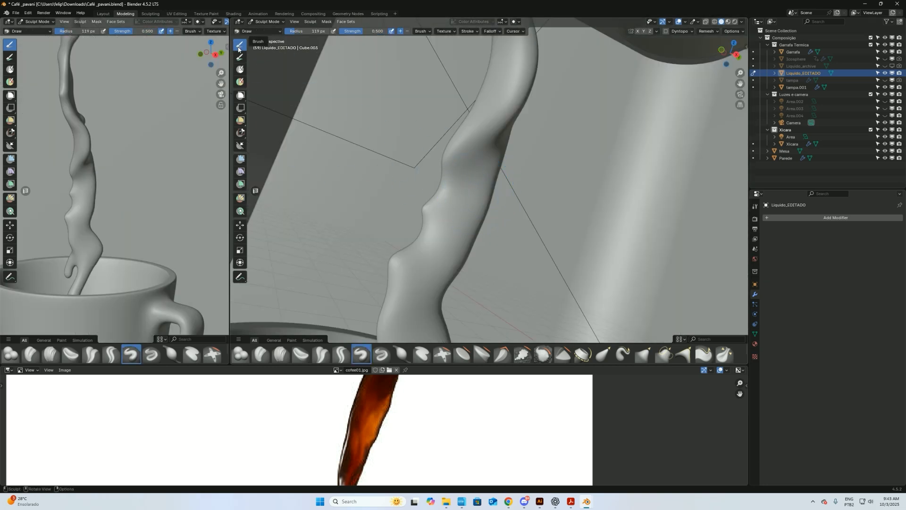
Step: Carve hollows into the stream's middle section with the Draw brush in subtract mode, and set its strength to 0.297
alt+drag(490, 257, 468, 231)
ctrl+drag(494, 174, 475, 243)
ctrl+drag(501, 182, 492, 200)
key(shift+f)
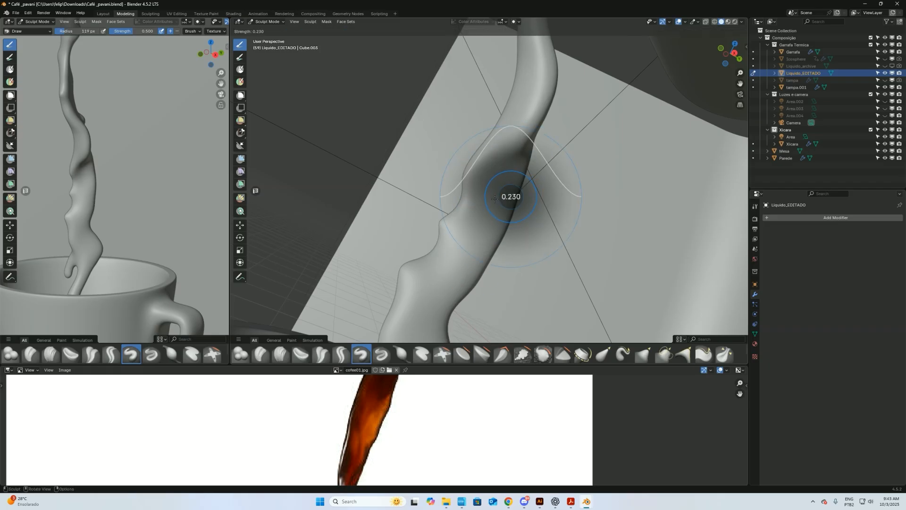
click(498, 199)
middle_drag(502, 180, 463, 73)
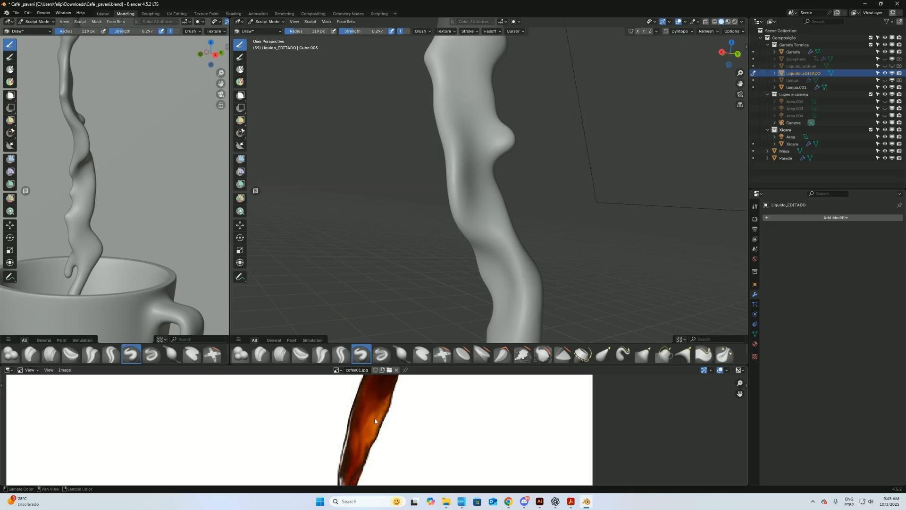
Step: Sculpt a lengthwise relief along the stream's upper-middle section with the Draw brush, following the reference photo
middle_drag(365, 439, 382, 412)
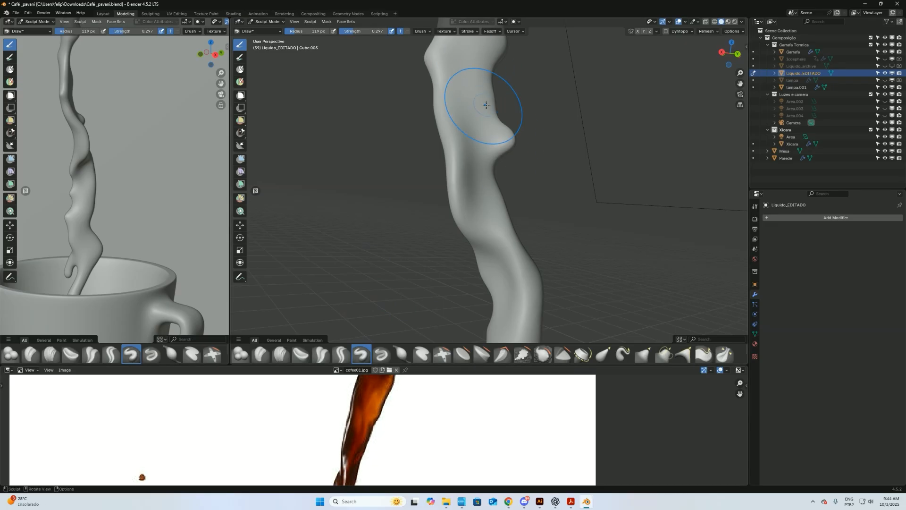
shift+middle_drag(472, 98, 471, 137)
drag(473, 108, 478, 102)
shift+middle_drag(478, 113, 458, 194)
drag(457, 189, 475, 103)
shift+middle_drag(473, 94, 452, 172)
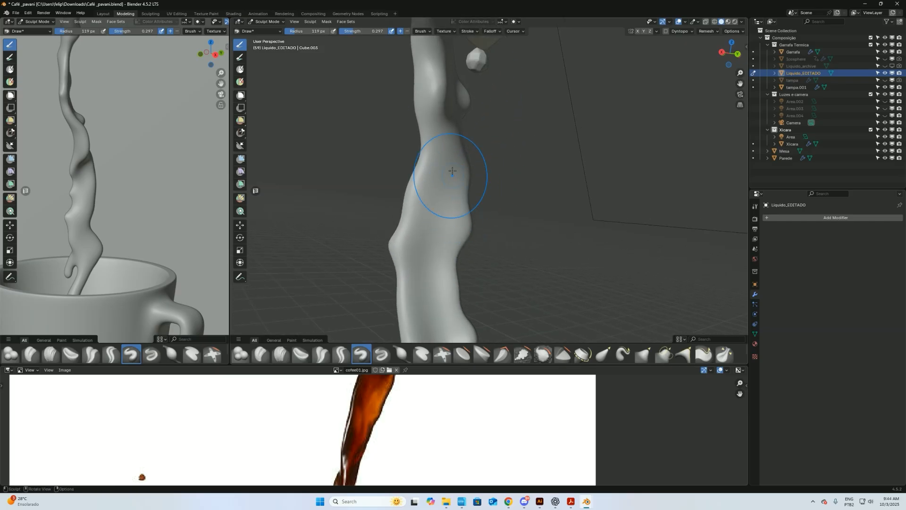
Step: Extend the sculpted relief down the stream's curved side with the Draw brush
middle_drag(431, 246, 444, 228)
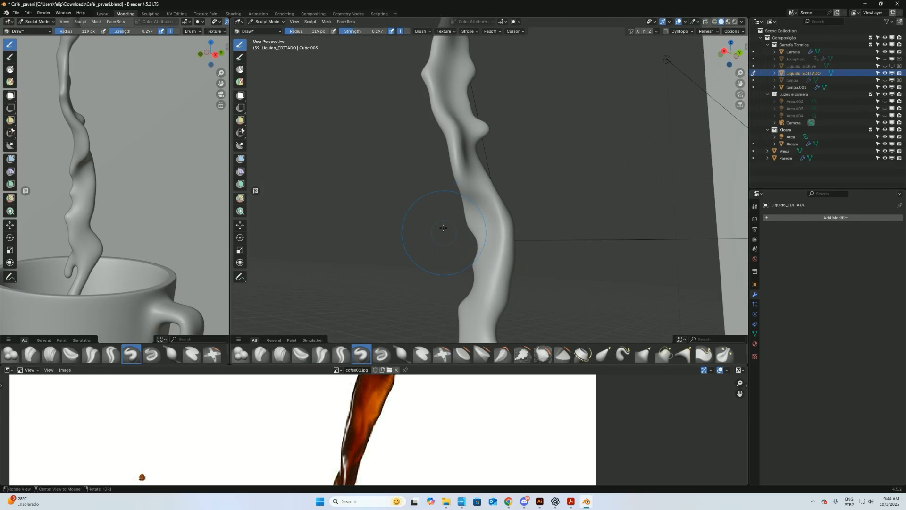
mouse_move(515, 211)
middle_down()
mouse_move(491, 219)
mouse_move(524, 236)
middle_up()
drag(473, 233, 488, 257)
shift+middle_drag(494, 240, 485, 123)
middle_drag(486, 160, 419, 120)
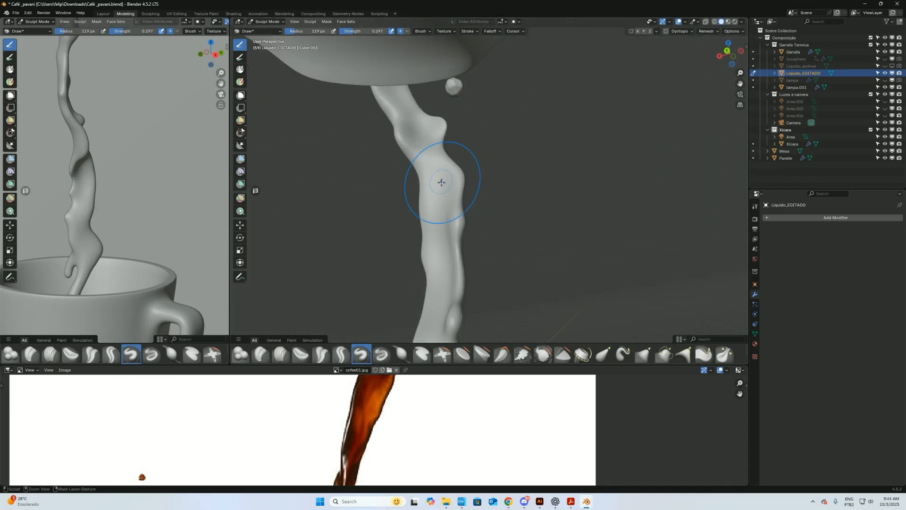
Step: Deepen the folds on the stream's lower section above the cup with the Draw brush at a 122 px radius
mouse_move(438, 168)
middle_down()
mouse_move(529, 171)
mouse_move(514, 165)
mouse_move(518, 148)
middle_up()
middle_drag(547, 202, 446, 151)
shift+middle_drag(505, 202, 551, 133)
alt+shift+drag(486, 252, 494, 156)
alt+drag(495, 163, 481, 180)
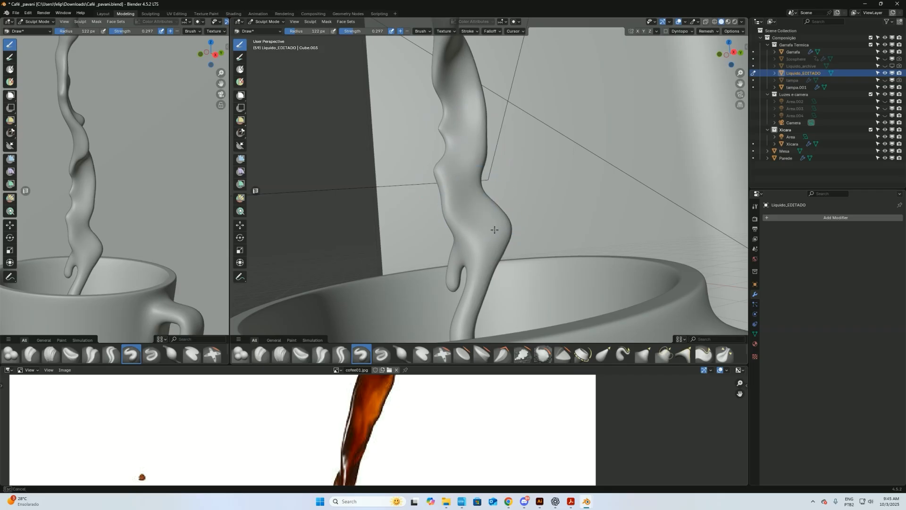
alt+drag(494, 239, 481, 199)
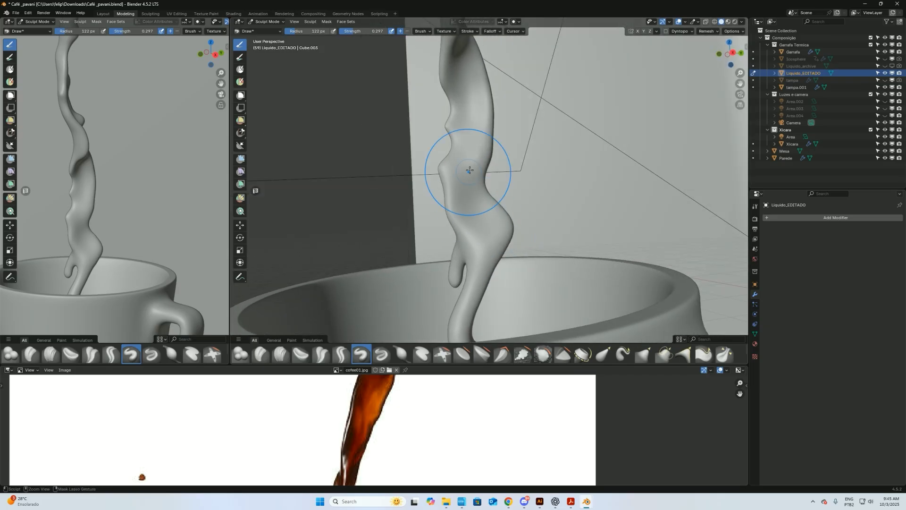
alt+drag(469, 121, 471, 124)
mouse_move(455, 169)
alt+mouse_down()
mouse_move(512, 162)
mouse_move(501, 152)
mouse_move(564, 168)
mouse_move(496, 163)
mouse_move(488, 207)
mouse_move(471, 223)
mouse_move(461, 214)
mouse_move(476, 146)
alt+mouse_up()
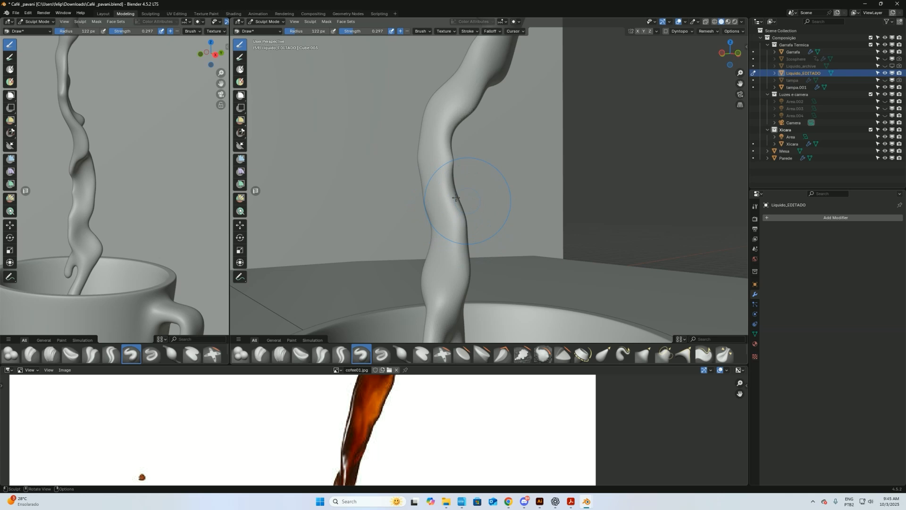
Step: Compare the sculpted stream from several angles with the full coffee pour in the reference photo
scroll(423, 444, down, 3)
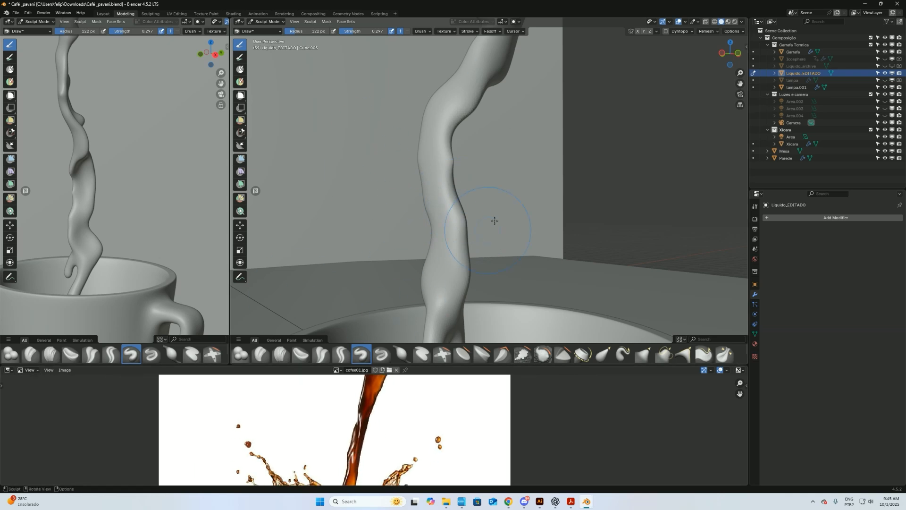
shift+middle_drag(131, 70, 147, 123)
scroll(410, 398, down, 1)
middle_drag(400, 417, 394, 365)
middle_drag(357, 402, 346, 427)
middle_drag(472, 176, 355, 237)
mouse_move(606, 215)
middle_down()
mouse_move(561, 243)
mouse_move(461, 217)
middle_up()
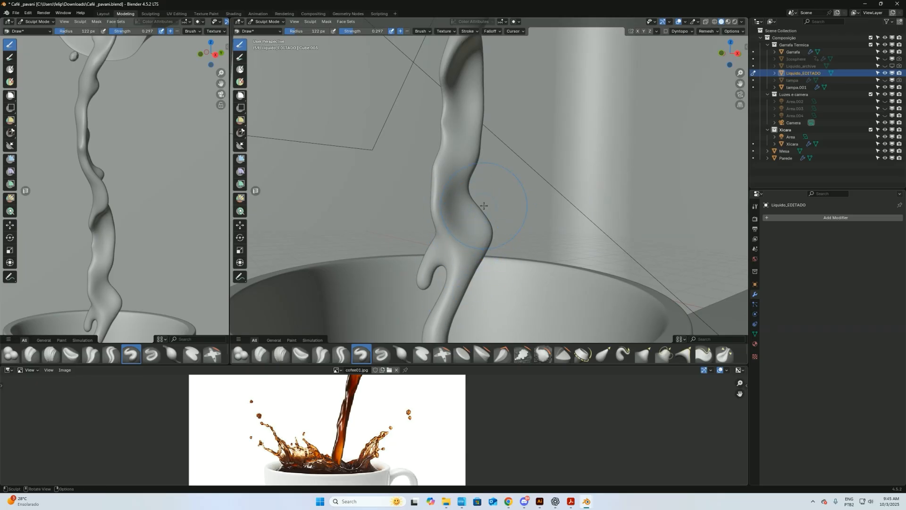
Step: Sculpt the stream's lower bulge and its small drip at the cup opening with the Draw brush
middle_drag(470, 231, 484, 224)
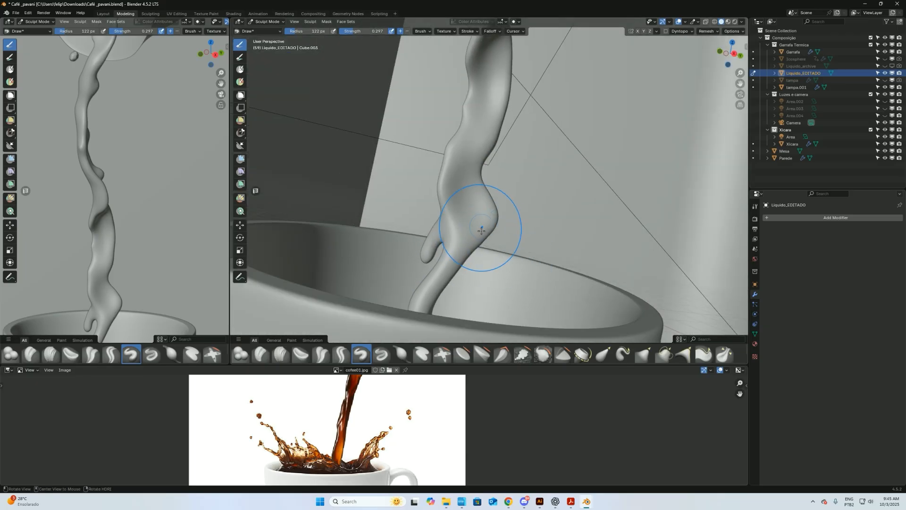
mouse_move(460, 256)
mouse_down()
mouse_move(441, 282)
mouse_move(457, 257)
mouse_up()
middle_drag(426, 236, 460, 227)
drag(452, 245, 462, 272)
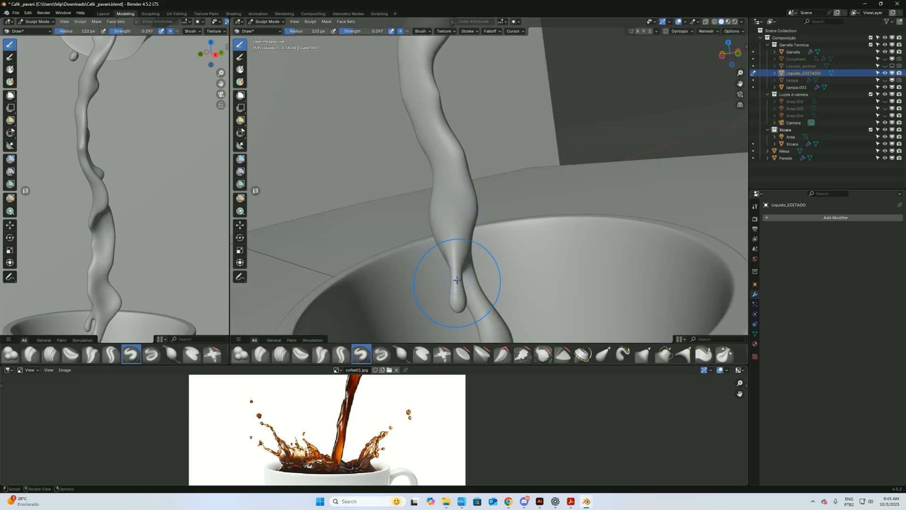
middle_drag(457, 281, 543, 226)
Step: Adjust the outer contour of the stream's lower bend above the cup rim with the Grab brush
middle_drag(524, 153, 495, 155)
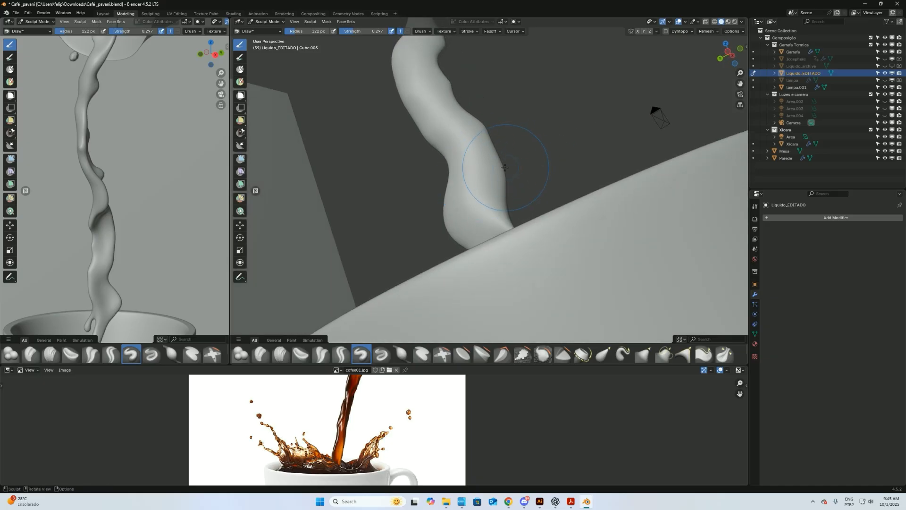
key(g)
drag(497, 155, 495, 149)
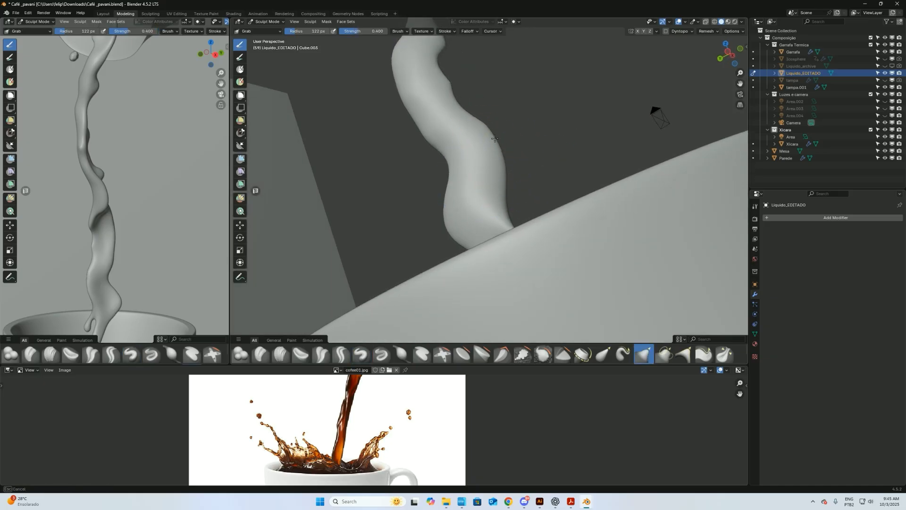
drag(486, 125, 487, 124)
middle_drag(486, 125, 492, 151)
drag(480, 138, 469, 130)
mouse_move(477, 101)
middle_down()
mouse_move(663, 61)
mouse_move(335, 170)
middle_up()
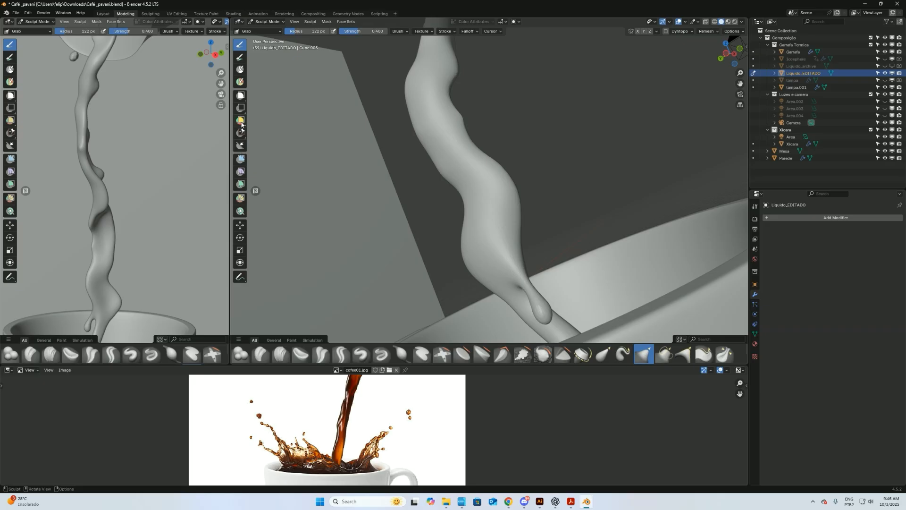
Step: Trace the stream's wavy silhouette with freehand annotation lines along both sides, and clear the annotations
click(240, 275)
mouse_move(479, 103)
middle_down()
mouse_move(496, 130)
mouse_move(497, 120)
mouse_move(480, 135)
mouse_move(497, 96)
mouse_move(524, 219)
mouse_move(468, 89)
middle_up()
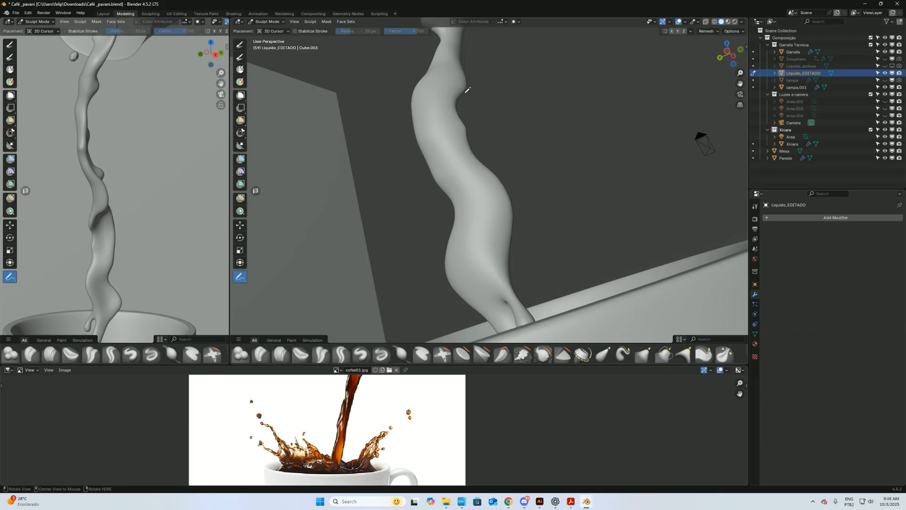
drag(469, 49, 467, 58)
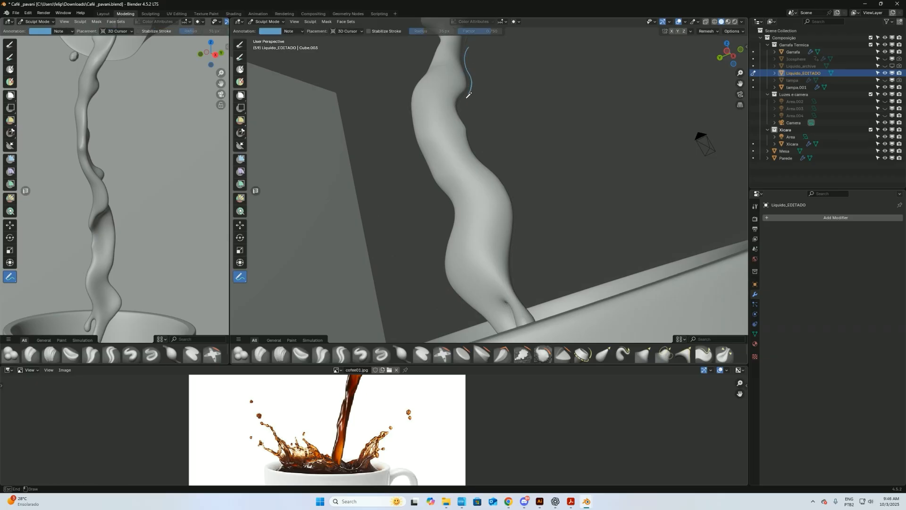
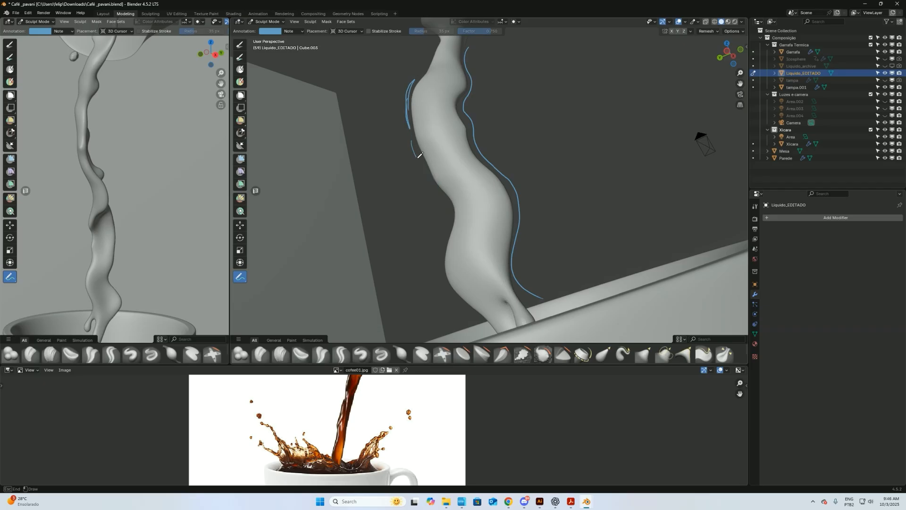
mouse_move(436, 135)
middle_down()
mouse_move(515, 170)
mouse_move(564, 118)
mouse_move(633, 145)
mouse_move(418, 147)
mouse_move(505, 122)
mouse_move(637, 118)
mouse_move(415, 120)
mouse_move(416, 79)
middle_up()
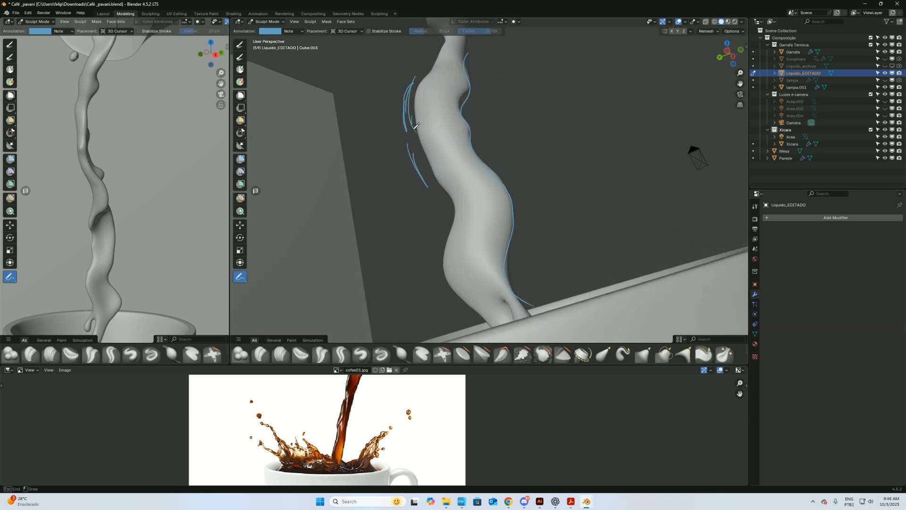
drag(432, 193, 474, 47)
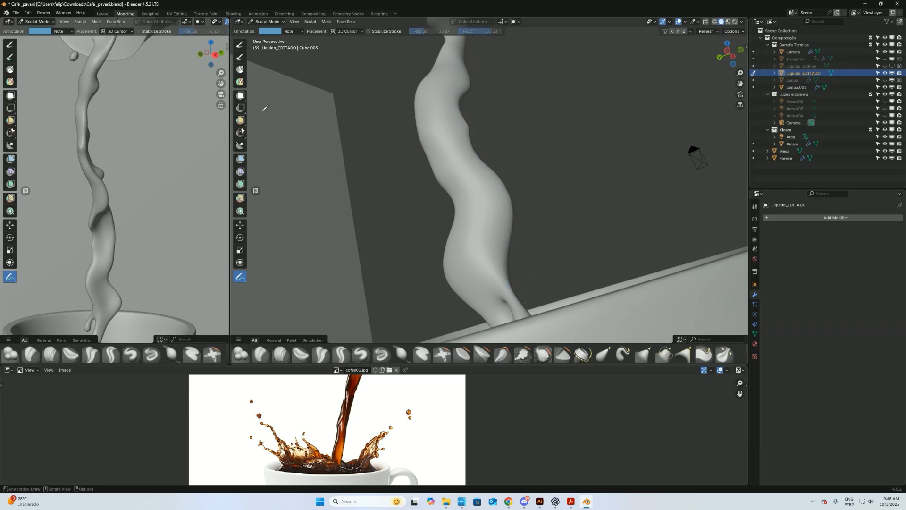
Step: Pull the stream's side contours into smoother, flowing curves above the lower bend with the Grab brush
key(g)
mouse_move(385, 178)
middle_down()
mouse_move(397, 188)
mouse_move(453, 160)
middle_up()
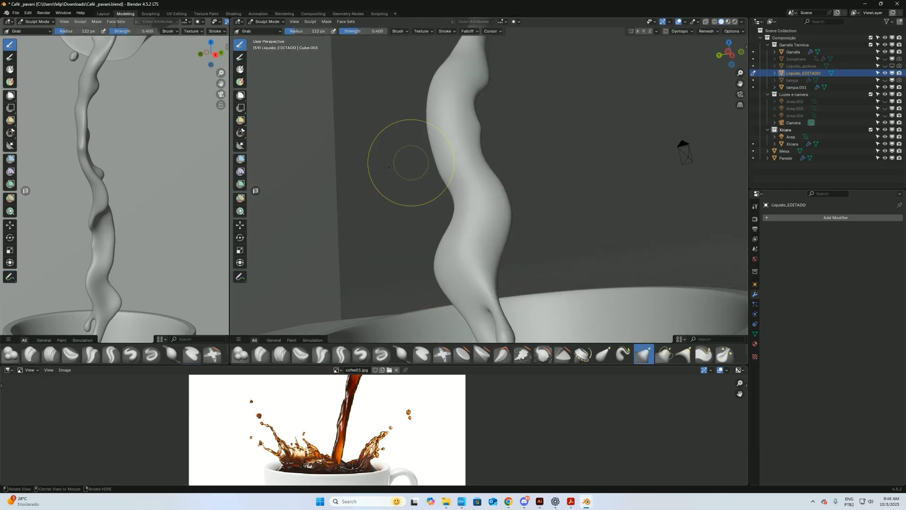
mouse_move(403, 138)
middle_down()
mouse_move(502, 137)
mouse_move(601, 152)
mouse_move(560, 103)
middle_up()
drag(559, 103, 544, 109)
mouse_move(538, 174)
middle_down()
mouse_move(416, 162)
mouse_move(428, 177)
mouse_move(418, 122)
mouse_move(469, 158)
mouse_move(449, 153)
middle_up()
middle_drag(451, 193, 453, 195)
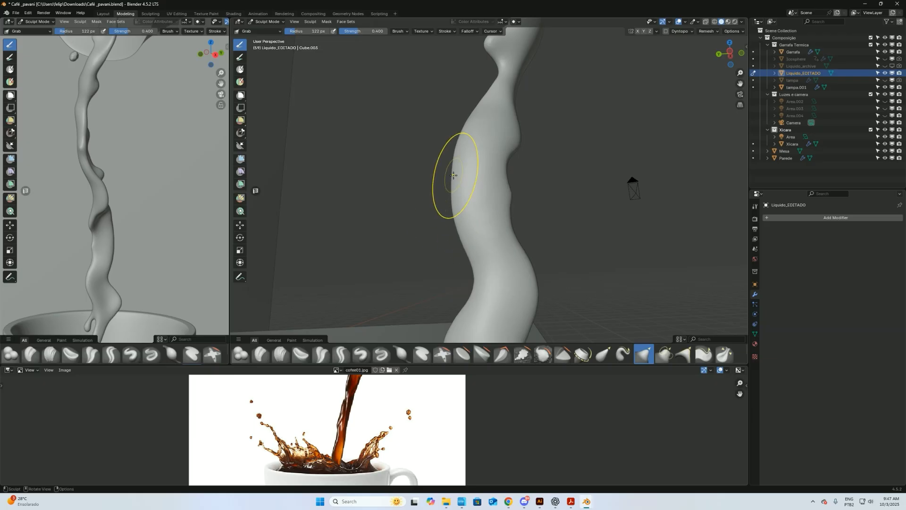
drag(453, 174, 454, 138)
middle_drag(511, 185, 469, 197)
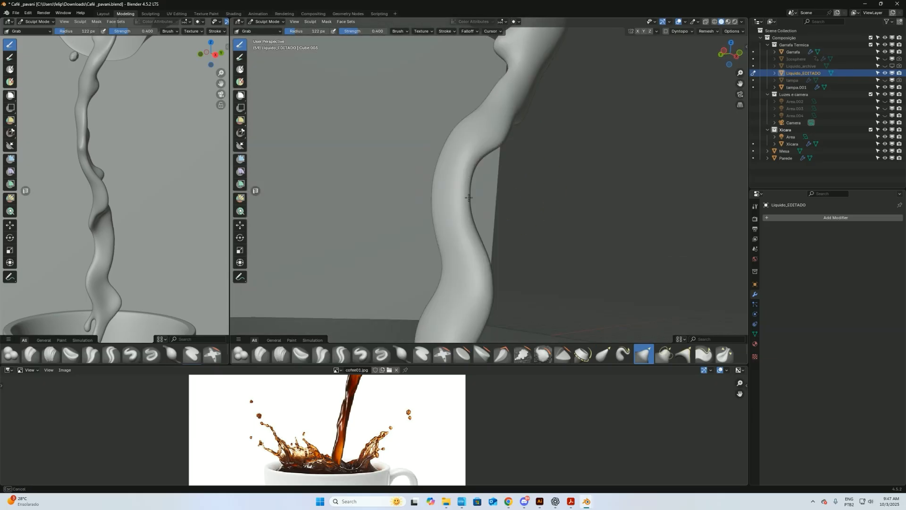
Step: Refine the stream's middle contour with the Grab brush, and nudge its curve in the camera view with a 184 px brush
drag(465, 191, 470, 188)
scroll(490, 203, down, 4)
mouse_move(518, 216)
alt+mouse_down()
mouse_move(528, 122)
mouse_move(491, 152)
mouse_move(464, 283)
alt+mouse_up()
scroll(144, 223, down, 3)
scroll(123, 205, down, 1)
key(f)
click(140, 211)
mouse_move(122, 212)
mouse_down()
mouse_move(115, 178)
mouse_move(106, 179)
mouse_up()
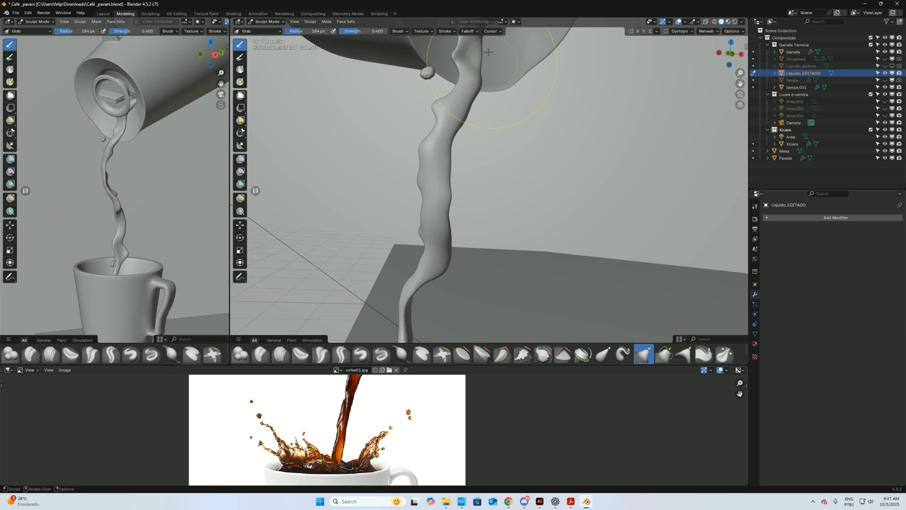
mouse_move(454, 244)
middle_down()
mouse_move(557, 90)
mouse_move(304, 81)
mouse_move(348, 225)
mouse_move(514, 201)
mouse_move(421, 219)
mouse_move(457, 142)
middle_up()
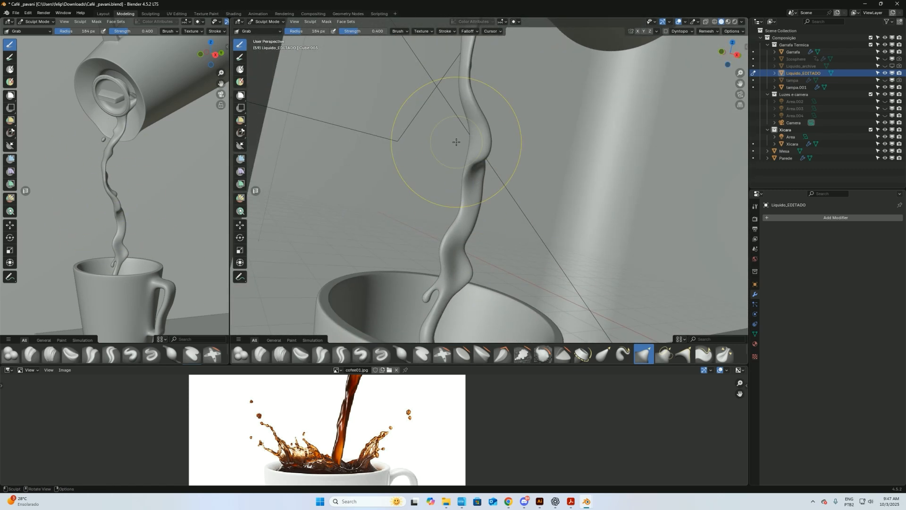
Step: Duplicate the small droplet near the flask mouth and place the rotated copy on the opposite side of the stream
mouse_move(473, 55)
shift+middle_down()
mouse_move(463, 163)
mouse_move(465, 127)
shift+middle_up()
scroll(465, 118, up, 6)
key(s)
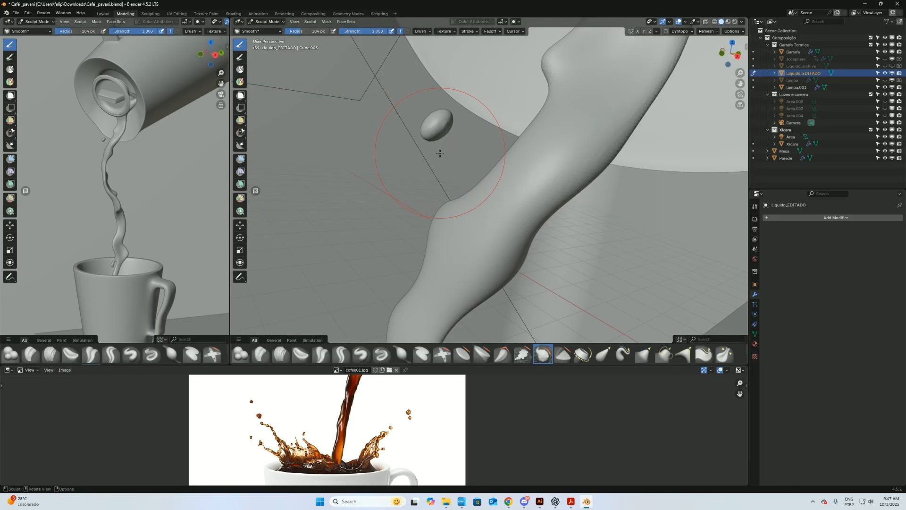
middle_drag(439, 140, 484, 171)
key(Tab)
drag(442, 131, 483, 166)
key(g)
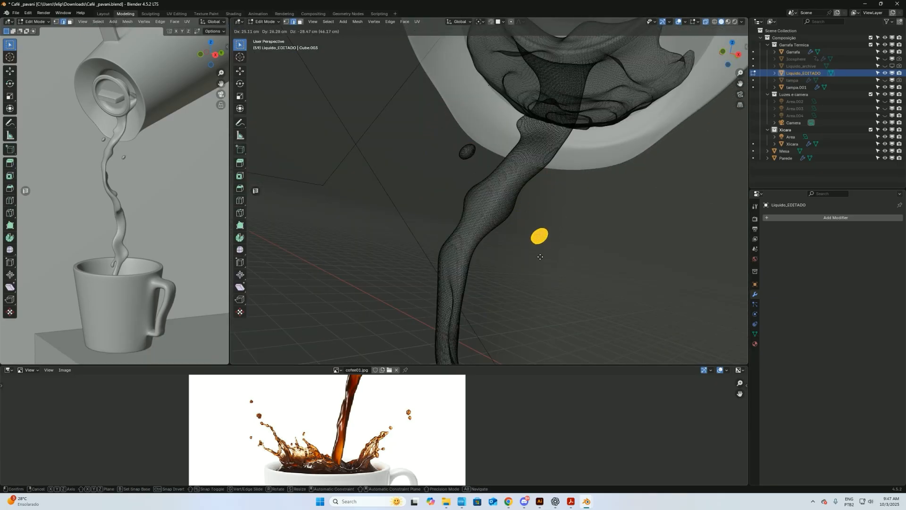
click(504, 287)
key(r)
click(543, 285)
shift+middle_drag(542, 285, 576, 162)
key(g)
click(578, 164)
Step: Duplicate the droplet again lower on the other side of the stream, rotate and scale the copy, and return to Sculpt Mode
mouse_move(609, 192)
middle_down()
mouse_move(558, 206)
mouse_move(609, 175)
middle_up()
key(shift+d)
click(538, 319)
key(r)
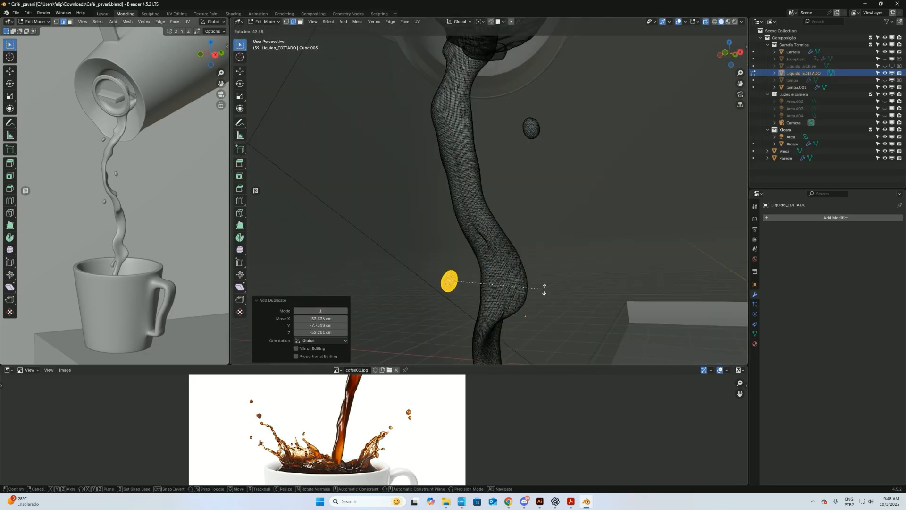
click(543, 267)
key(s)
click(504, 274)
mouse_move(522, 349)
shift+middle_down()
mouse_move(528, 267)
mouse_move(503, 255)
mouse_move(484, 265)
shift+middle_up()
scroll(528, 267, down, 6)
key(ctrl+Tab)
click(486, 307)
Step: Sculpt a lengthwise groove into the stream's lower bend above the cup with the Inflate/Deflate brush, smoothing the surface
mouse_move(583, 283)
middle_down()
mouse_move(483, 231)
mouse_move(491, 218)
mouse_move(485, 228)
mouse_move(593, 225)
mouse_move(455, 244)
middle_up()
scroll(492, 219, up, 6)
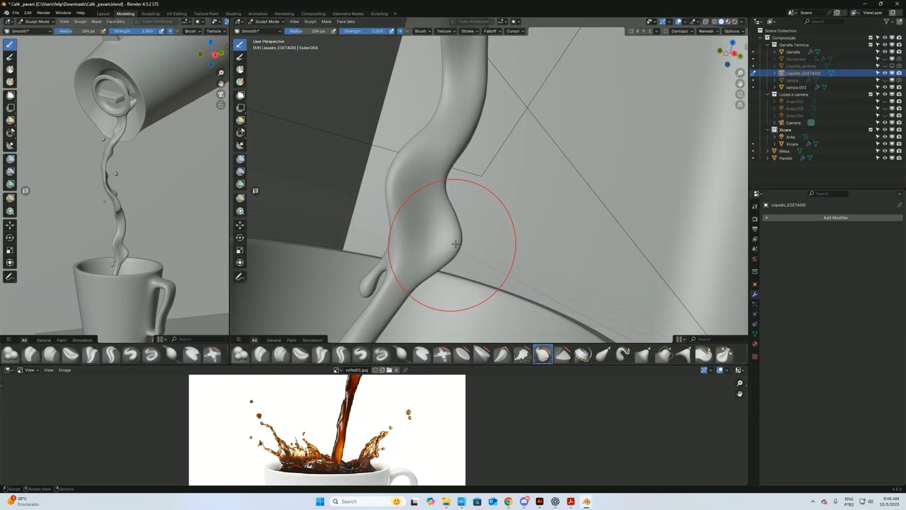
key(i)
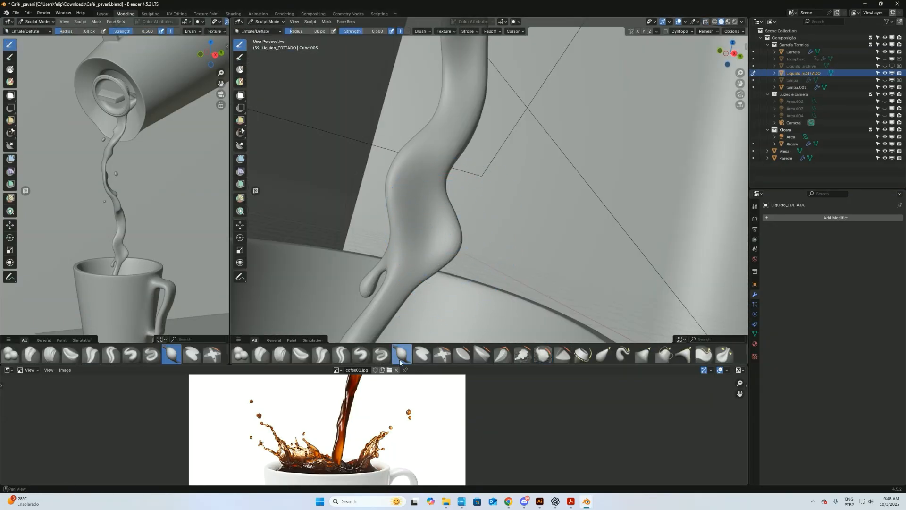
key(f)
click(462, 204)
middle_drag(445, 259, 455, 287)
mouse_move(455, 288)
shift+middle_down()
mouse_move(477, 189)
mouse_move(476, 241)
shift+middle_up()
shift+drag(486, 257, 461, 235)
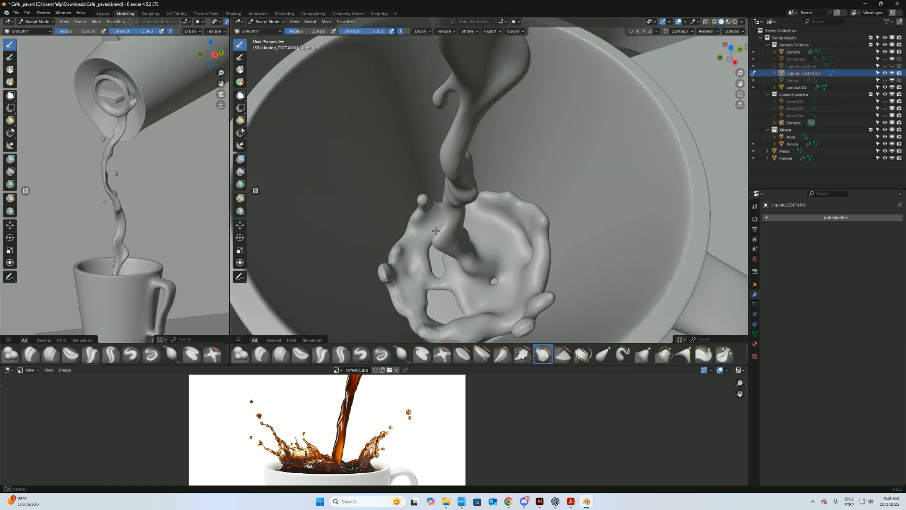
middle_drag(551, 255, 459, 204)
mouse_move(447, 209)
alt+mouse_down()
mouse_move(536, 193)
mouse_move(566, 198)
mouse_move(519, 213)
mouse_move(489, 186)
mouse_move(593, 196)
mouse_move(448, 206)
mouse_move(460, 227)
mouse_move(456, 181)
alt+mouse_up()
key(f)
click(508, 197)
Step: Apply Shade Smooth to the liquid object in Object Mode
key(Tab)
key(Tab)
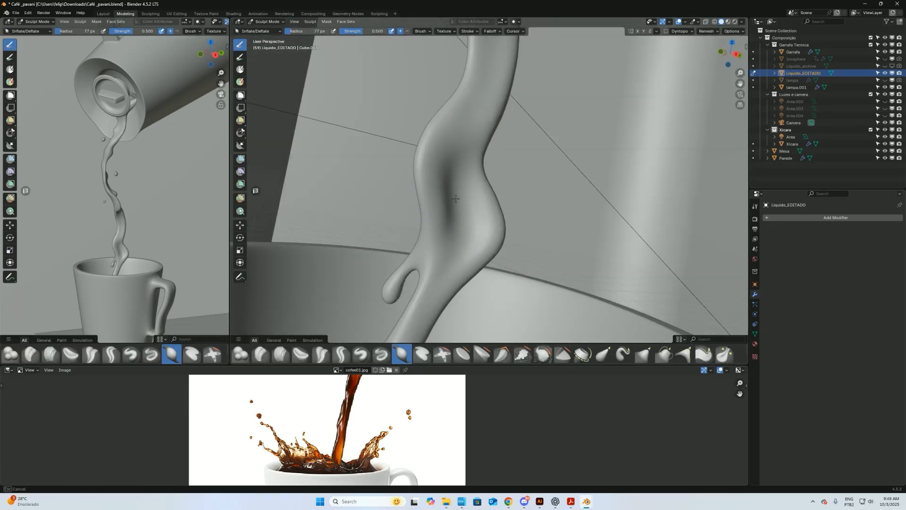
right_click(437, 214)
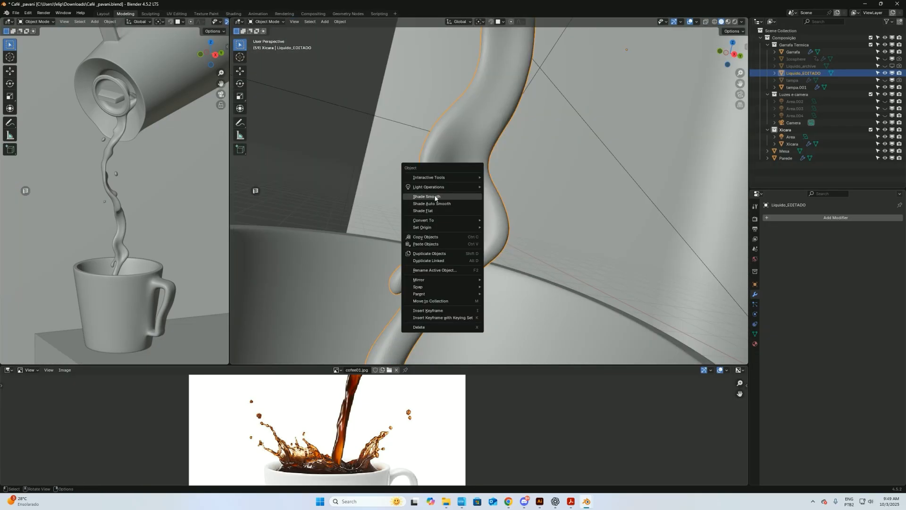
click(436, 198)
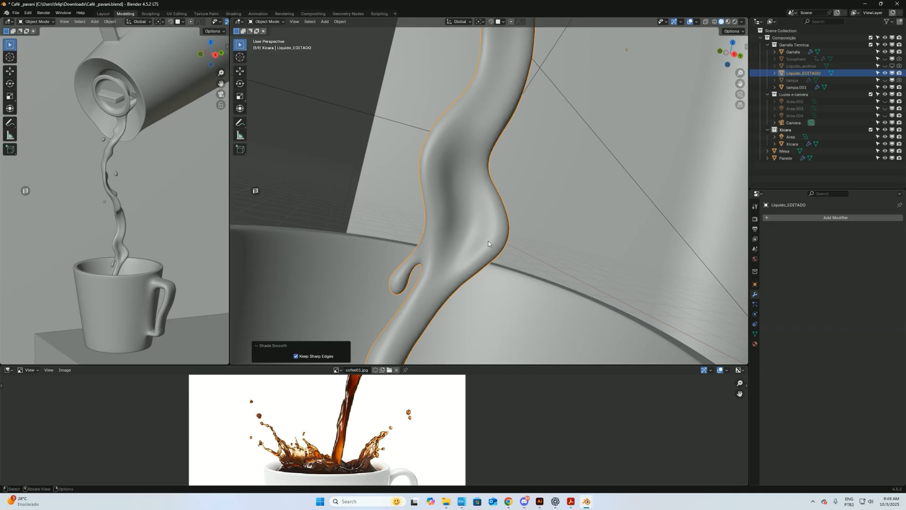
Step: Refine the folds and edges of the stream's lower bend with the Inflate/Deflate brush, reducing its radius to 75 px
key(ctrl+Tab)
mouse_move(469, 202)
alt+mouse_down()
mouse_move(554, 219)
mouse_move(521, 202)
alt+mouse_up()
key(alt+z)
alt+drag(476, 238, 411, 278)
key(alt+z)
alt+shift+drag(501, 125, 466, 210)
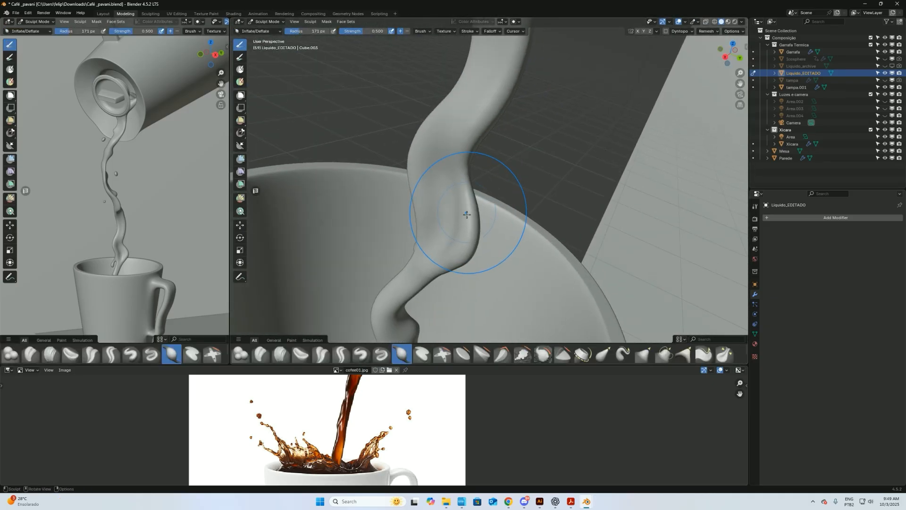
alt+drag(481, 206, 456, 200)
key(f)
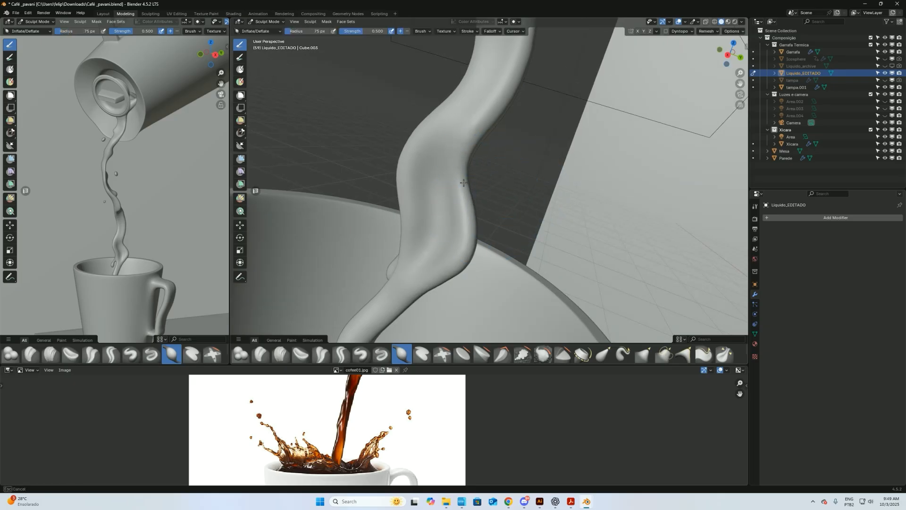
Step: Pull out the edge of the stream's bulging fold with the Snake Hook brush at a 218 px radius
alt+drag(510, 147, 406, 312)
mouse_move(408, 277)
middle_down()
mouse_move(455, 112)
mouse_move(435, 141)
mouse_move(446, 154)
mouse_move(465, 141)
mouse_move(509, 194)
mouse_move(496, 182)
middle_up()
key(k)
key(f)
click(611, 192)
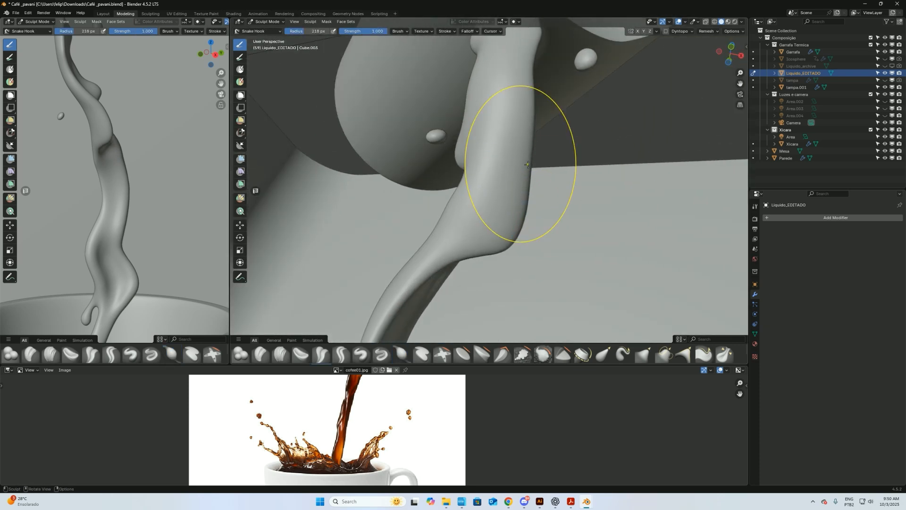
drag(528, 171, 537, 181)
drag(522, 222, 524, 240)
Step: Lower the Snake Hook strength to 0.576 and shape the fold into a broader, overlapping curl
key(shift+f)
click(479, 259)
middle_drag(480, 259, 529, 182)
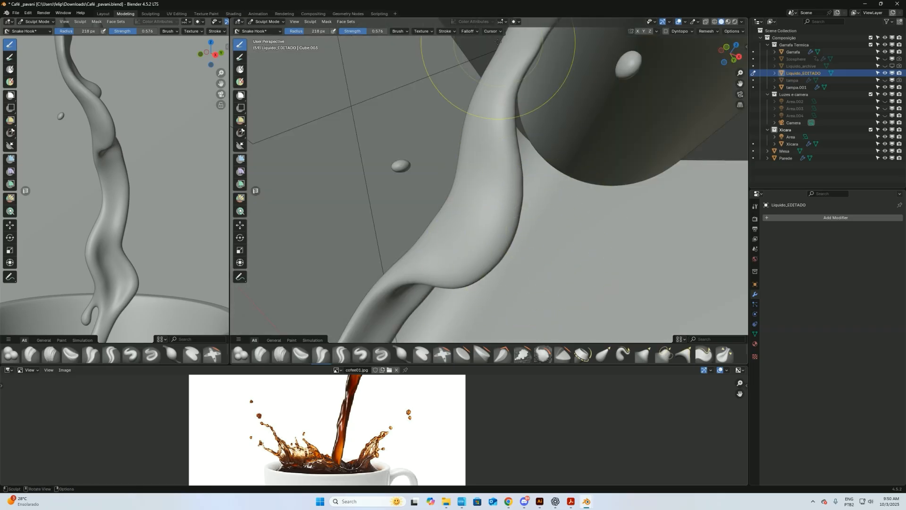
middle_drag(496, 222, 539, 227)
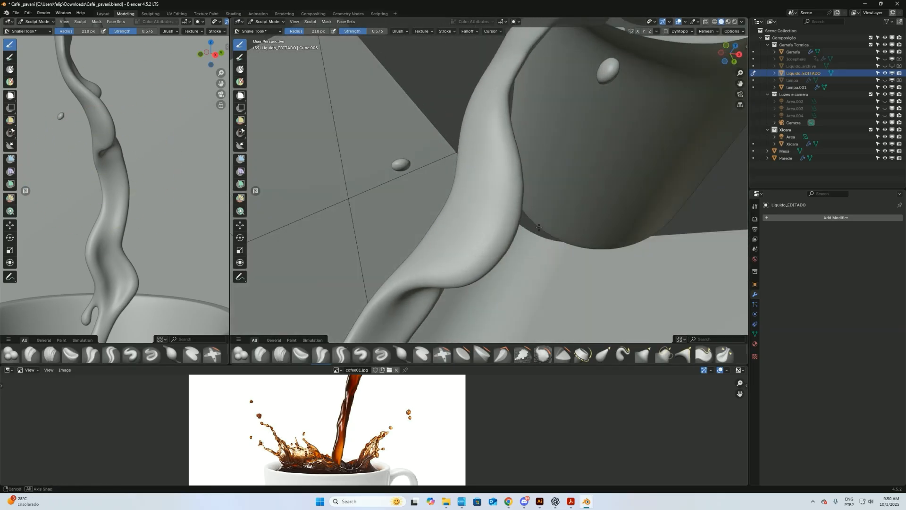
middle_drag(539, 226, 580, 226)
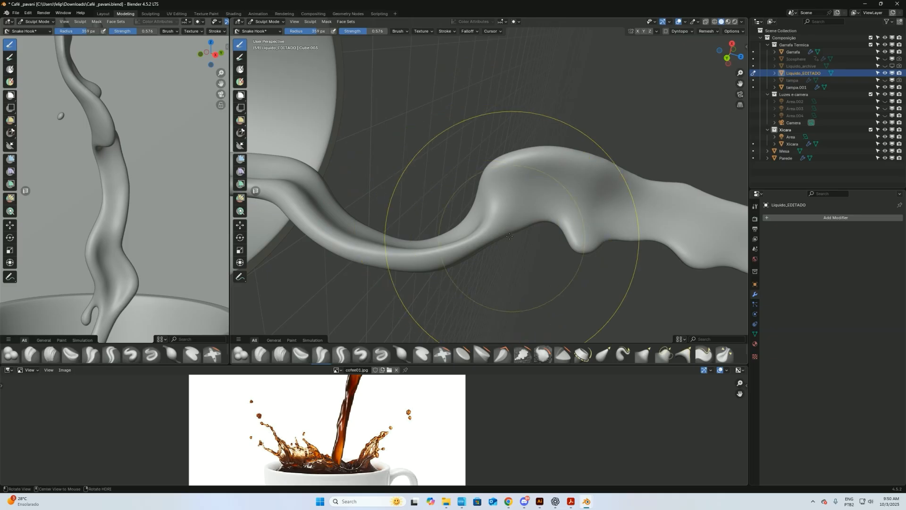
mouse_move(512, 239)
middle_down()
mouse_move(521, 285)
mouse_move(625, 254)
mouse_move(571, 231)
middle_up()
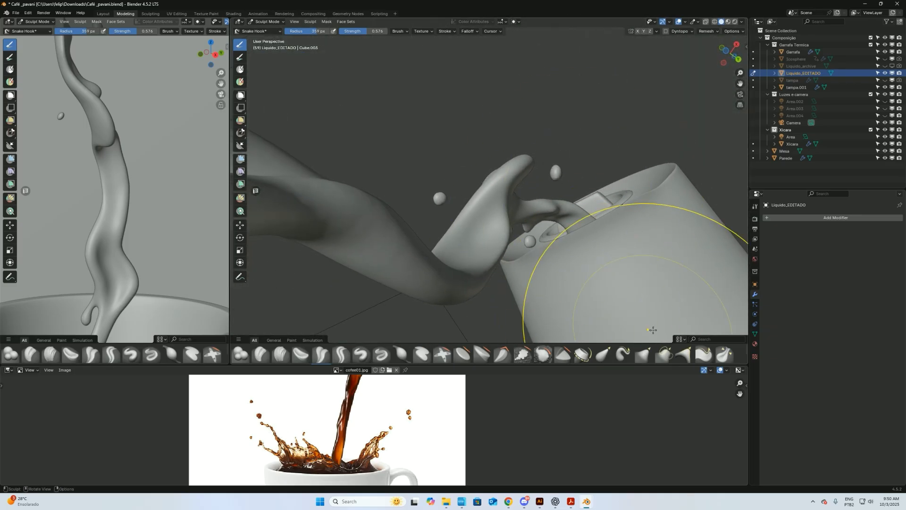
Step: Try to twist the stream's curl with the Twist brush, and undo the stroke
drag(591, 345, 590, 324)
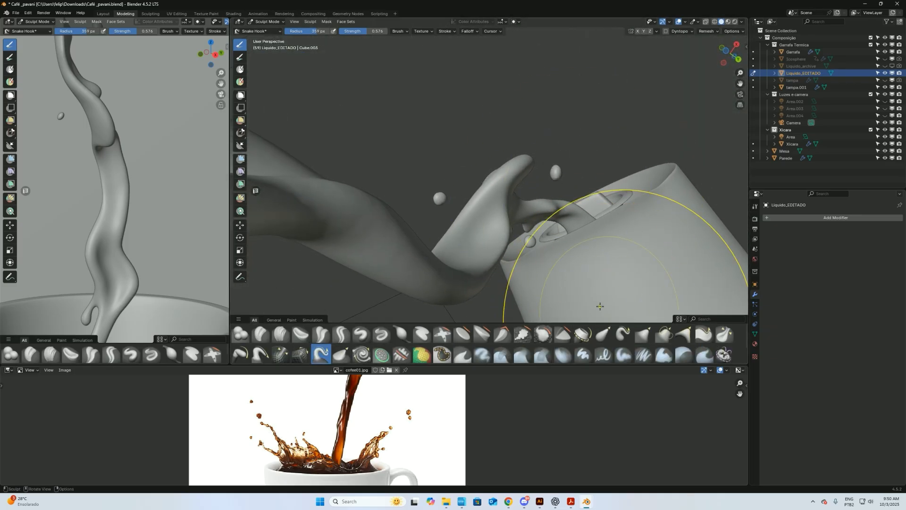
click(362, 356)
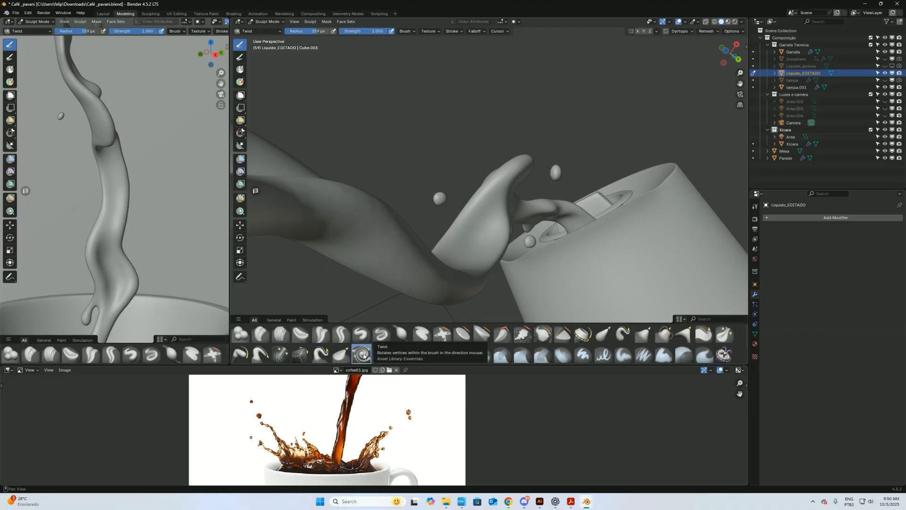
mouse_move(505, 222)
mouse_down()
mouse_move(511, 215)
mouse_move(477, 206)
mouse_move(475, 234)
mouse_move(575, 257)
mouse_up()
key(ctrl+z)
Step: Shape the small lobes along the stream's edge with the Inflate/Deflate brush at 129 px, and undo the last stroke
alt+drag(605, 224, 730, 59)
alt+drag(511, 307, 520, 173)
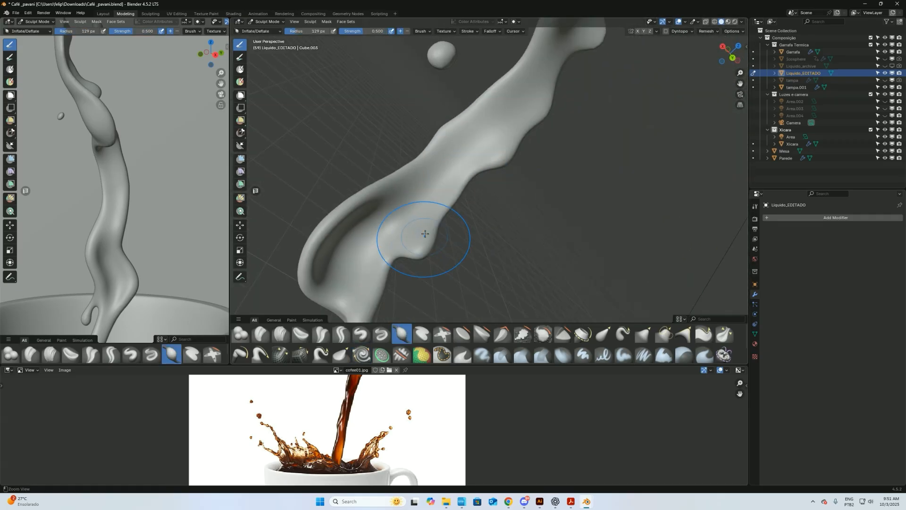
ctrl+alt+drag(424, 235, 434, 186)
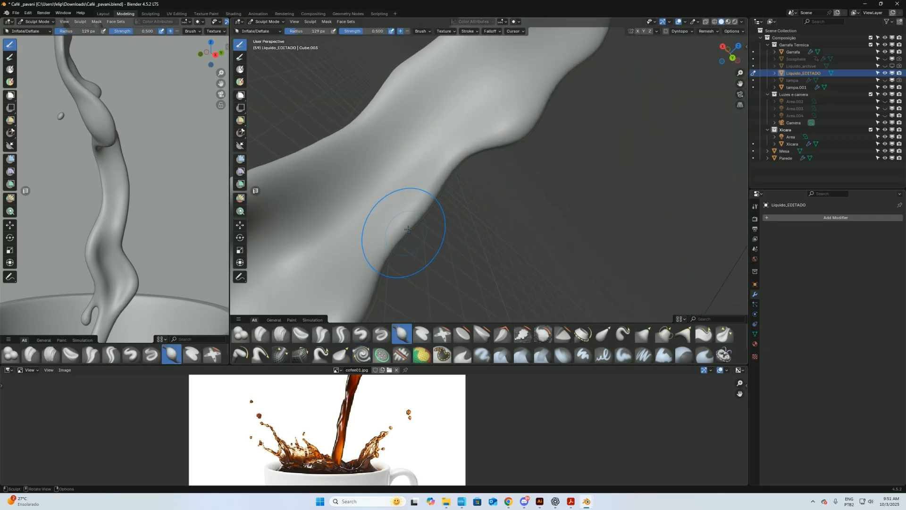
alt+drag(396, 239, 469, 174)
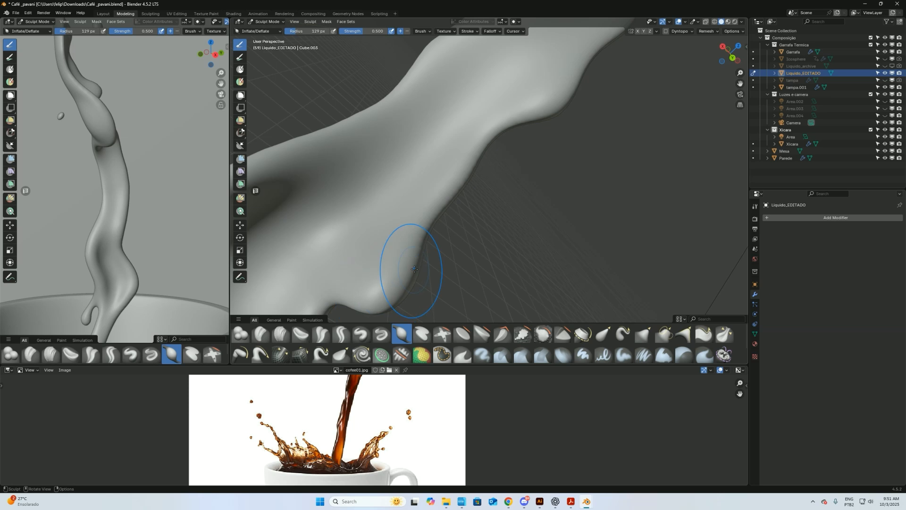
mouse_move(505, 128)
mouse_down()
mouse_move(532, 121)
mouse_move(488, 159)
mouse_up()
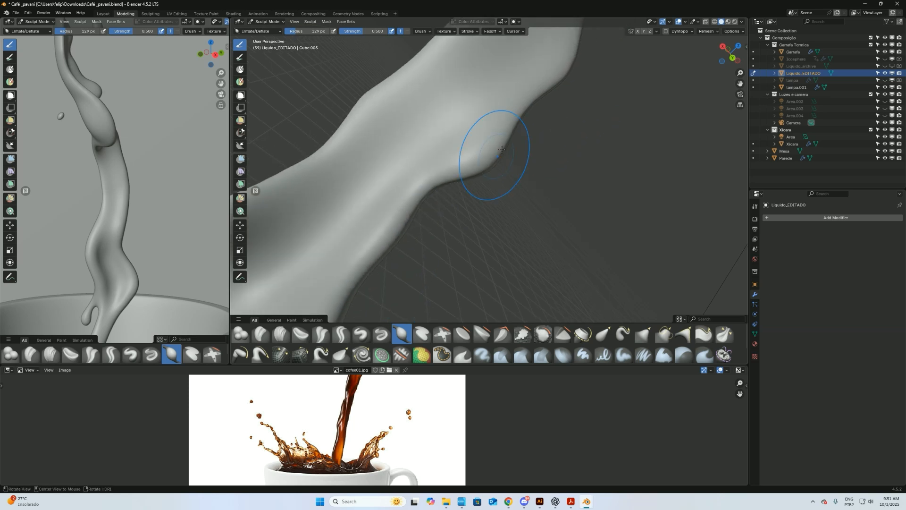
key(ctrl+z)
Step: Carve a groove into the stream's upper bend below the flask with an 81 px Inflate/Deflate brush, and return to Object Mode
alt+shift+drag(103, 180, 135, 330)
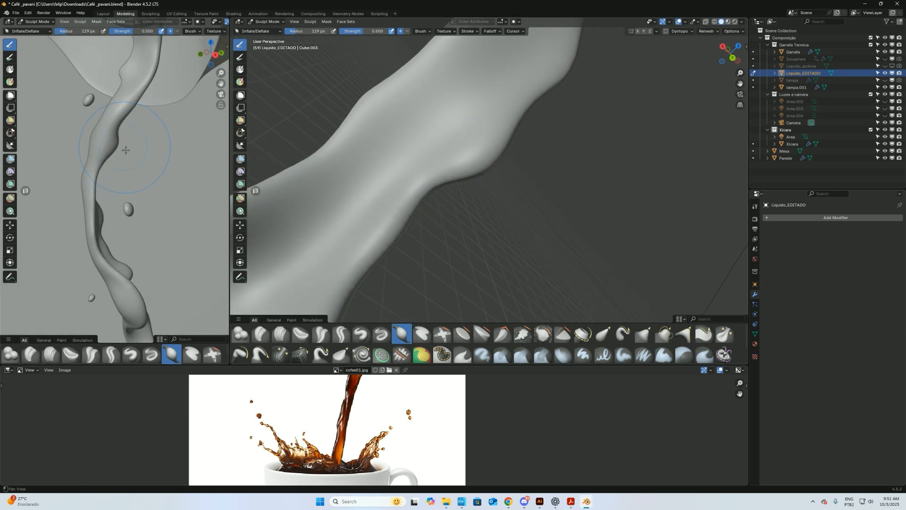
alt+shift+drag(123, 146, 134, 192)
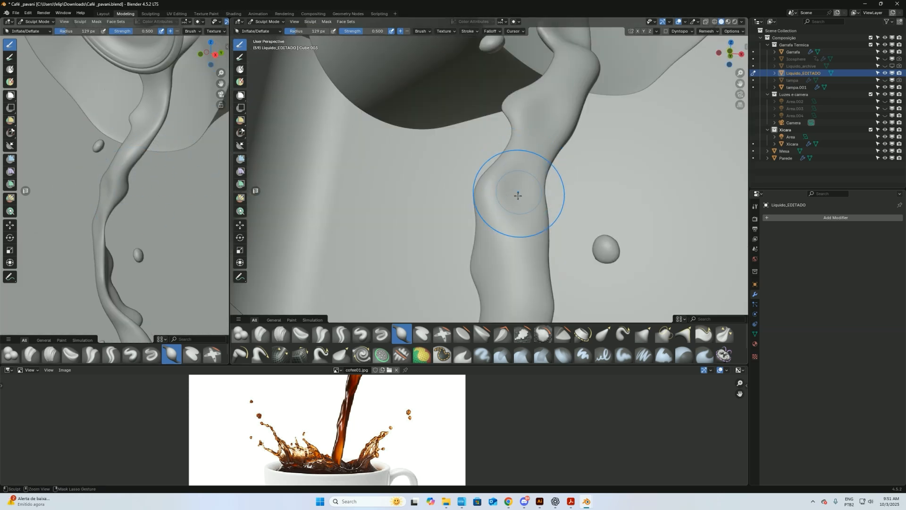
drag(518, 194, 546, 127)
key(f)
click(520, 238)
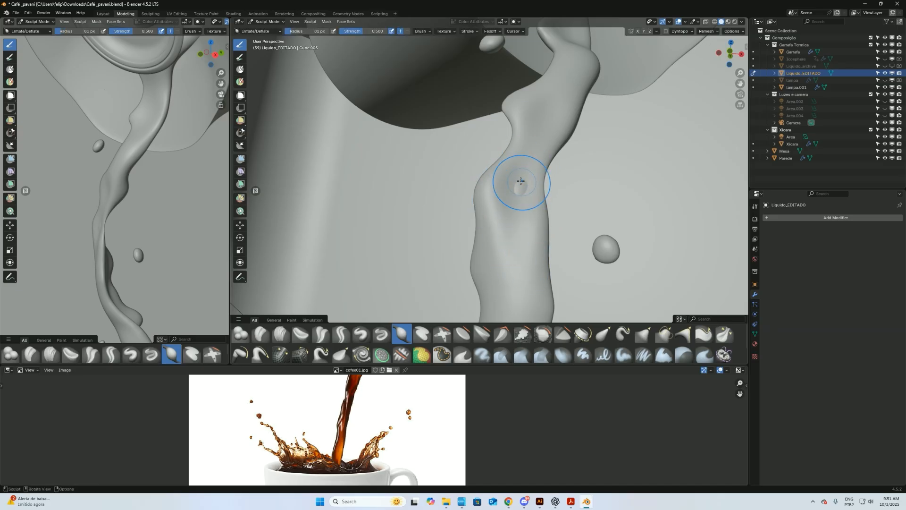
mouse_move(526, 157)
middle_down()
mouse_move(514, 172)
mouse_move(451, 184)
middle_up()
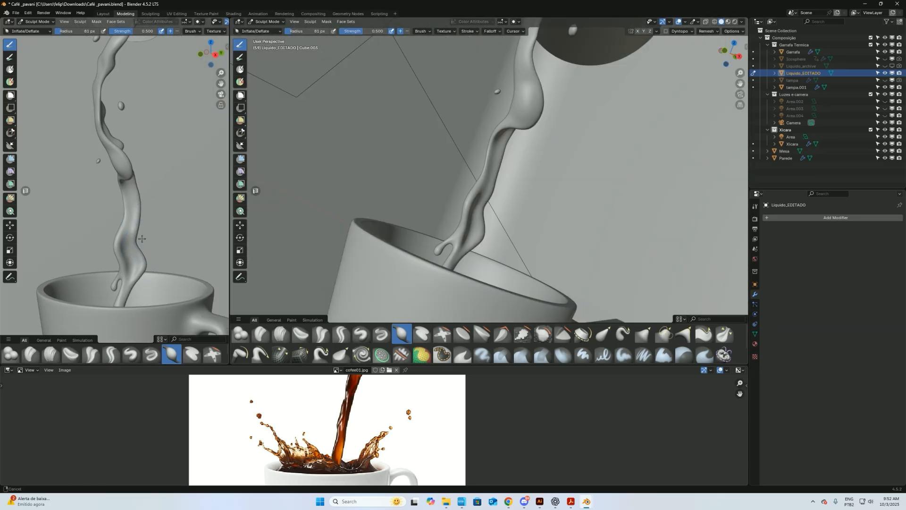
shift+middle_drag(123, 198, 138, 237)
key(ctrl+Tab)
alt+drag(375, 240, 546, 180)
mouse_move(556, 134)
ctrl+alt+mouse_down()
mouse_move(556, 156)
mouse_move(541, 118)
mouse_move(501, 164)
mouse_move(479, 174)
mouse_move(548, 178)
ctrl+alt+mouse_up()
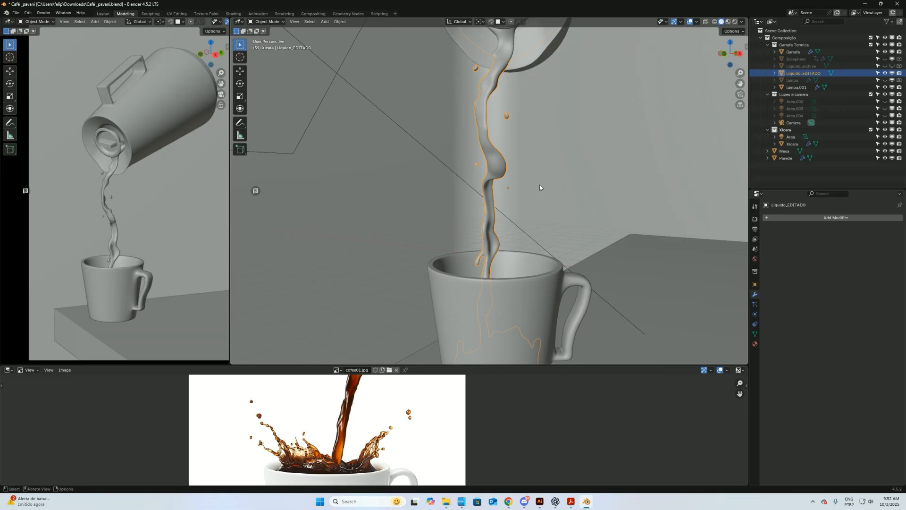
Step: Replace the reference image with the Shader Editor, and preview the widened camera view in Rendered shading
click(8, 370)
drag(229, 165, 449, 156)
ctrl+middle_drag(290, 179, 311, 210)
shift+middle_drag(310, 210, 340, 203)
ctrl+middle_drag(340, 203, 301, 202)
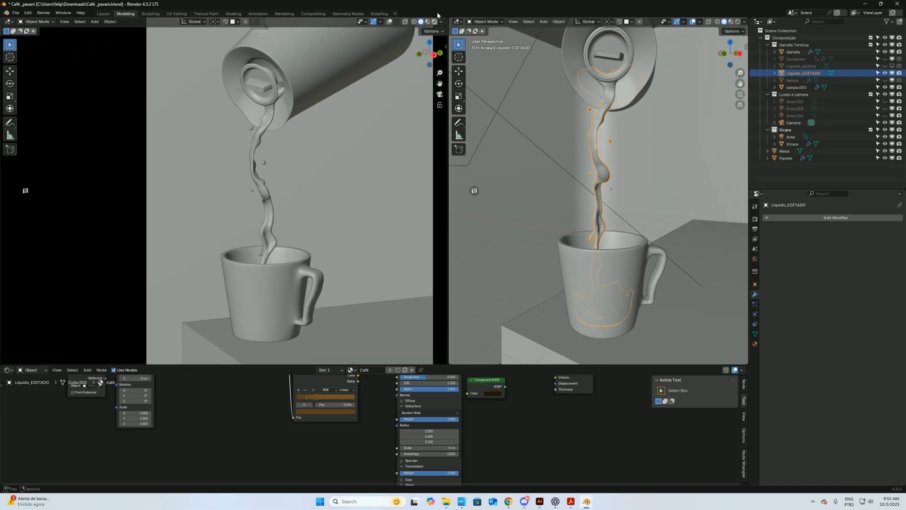
click(434, 21)
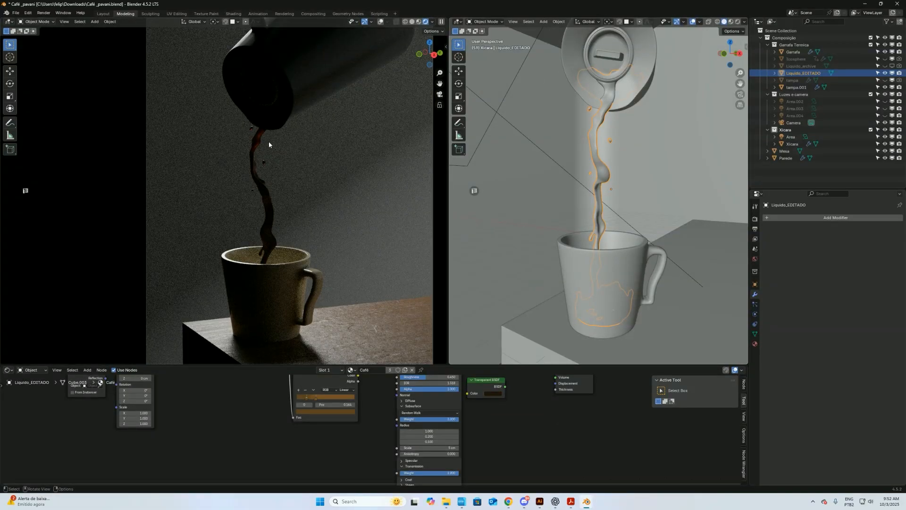
ctrl+middle_drag(264, 156, 241, 162)
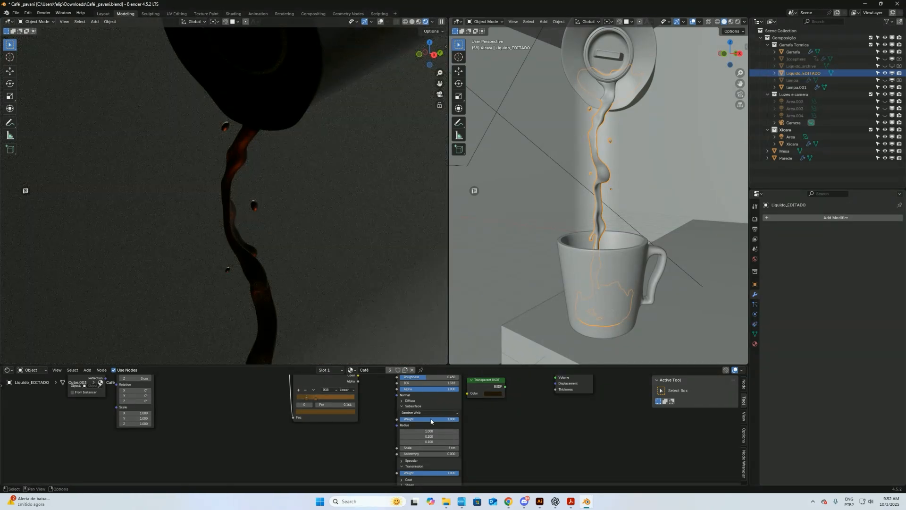
Step: Try a lower subsurface weight on the Café material, and bring the subsurface and transmission weights back to 1.000
drag(454, 422, 330, 424)
drag(408, 421, 491, 423)
drag(439, 473, 499, 476)
middle_drag(511, 464, 491, 490)
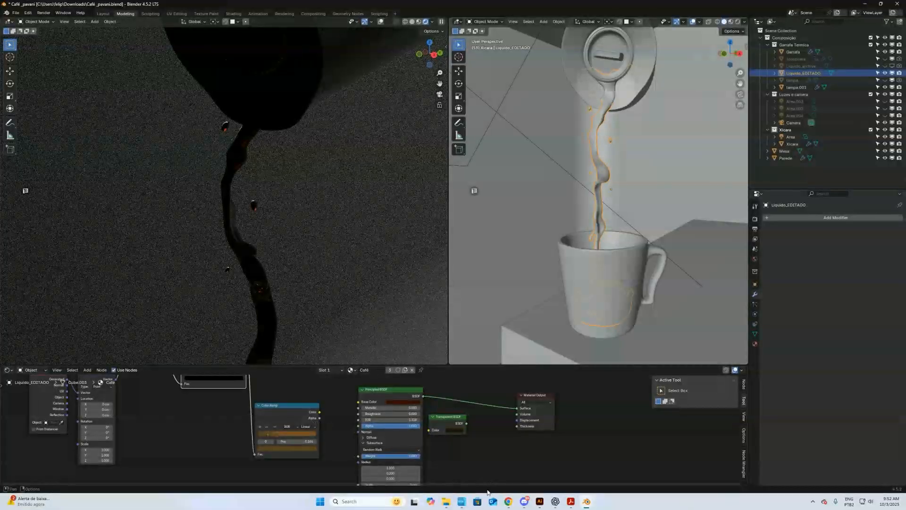
middle_drag(481, 471, 476, 452)
shift+middle_drag(364, 339, 351, 240)
middle_drag(378, 381, 375, 423)
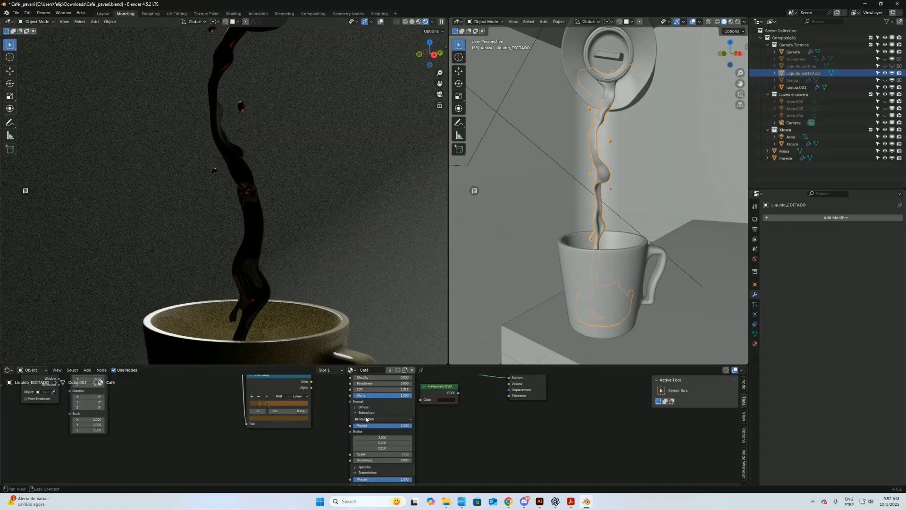
Step: Switch the Café material's subsurface method to Random Walk (Skin), and set its subsurface scale to 10 cm
middle_drag(468, 449, 446, 429)
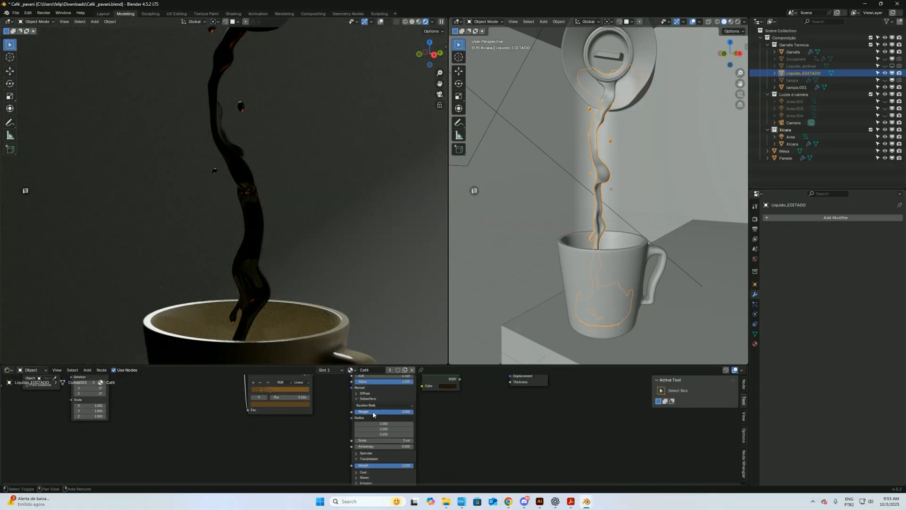
click(399, 405)
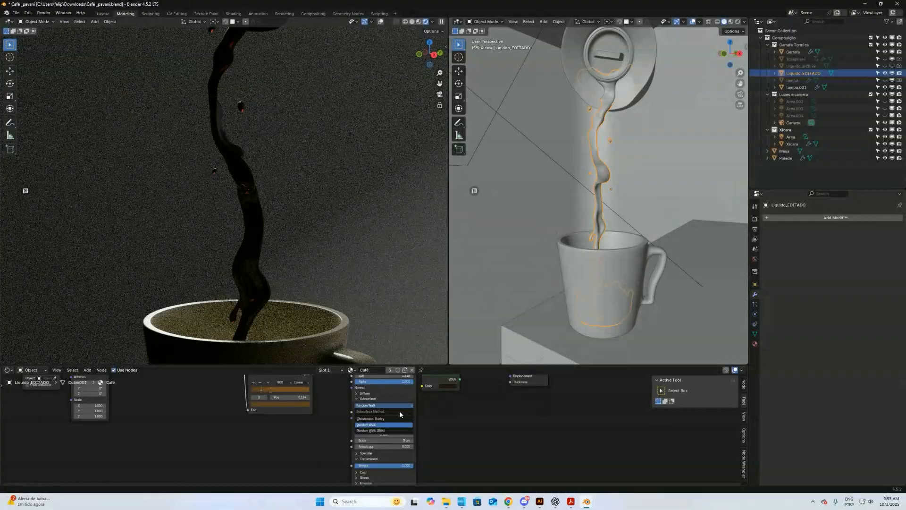
click(395, 430)
middle_drag(423, 408, 423, 423)
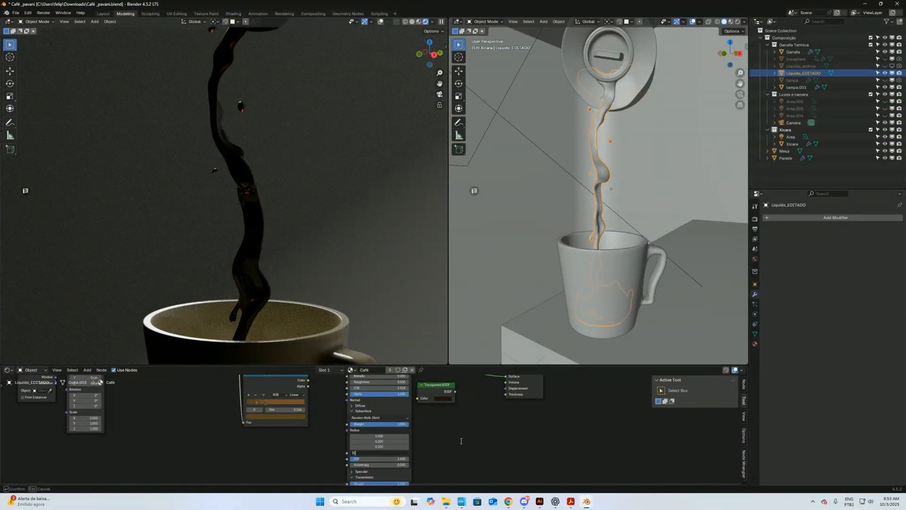
key(Return)
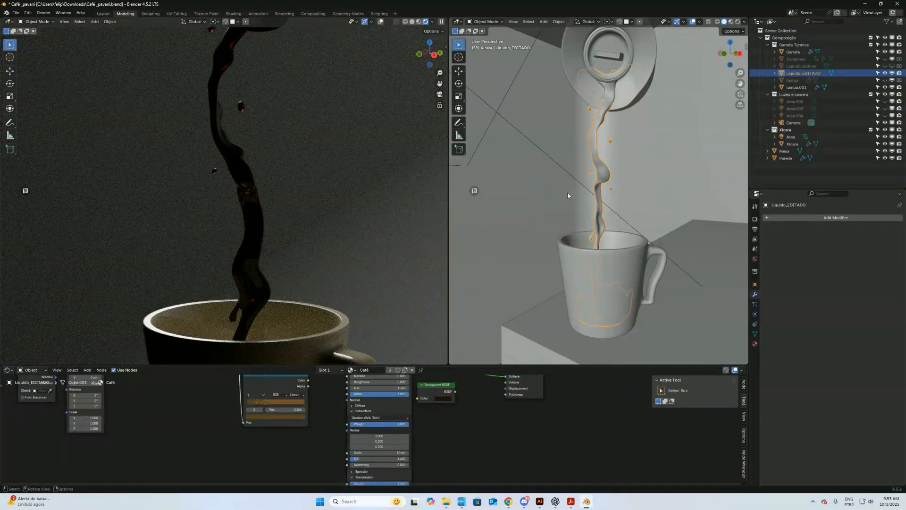
Step: Apply the object scale of the Liquido_EDITADO coffee stream, and widen the rendered view to check the whole scene
key(ctrl+a)
click(593, 167)
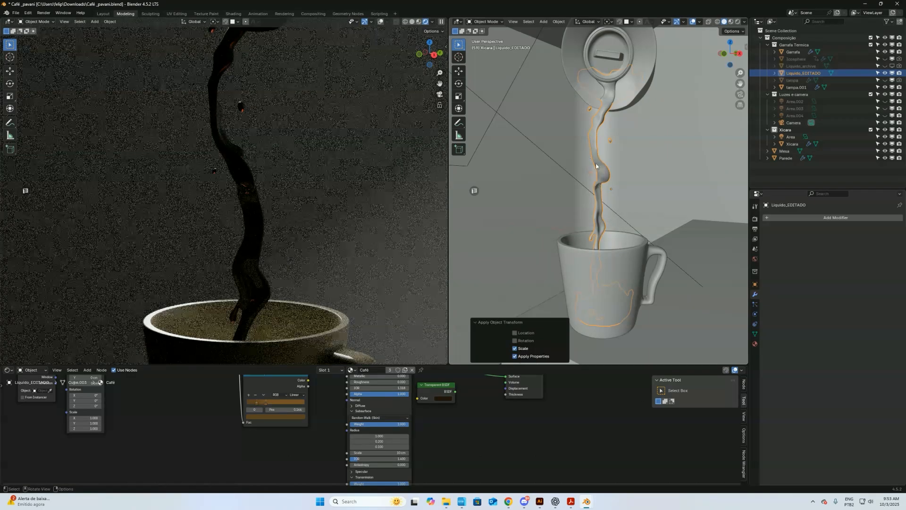
middle_drag(593, 167, 574, 154)
mouse_move(573, 155)
alt+mouse_down()
mouse_move(545, 160)
mouse_move(569, 158)
alt+mouse_up()
mouse_move(569, 159)
alt+shift+mouse_down()
mouse_move(590, 138)
mouse_move(621, 135)
mouse_move(579, 132)
mouse_move(568, 143)
alt+shift+mouse_up()
scroll(249, 121, down, 5)
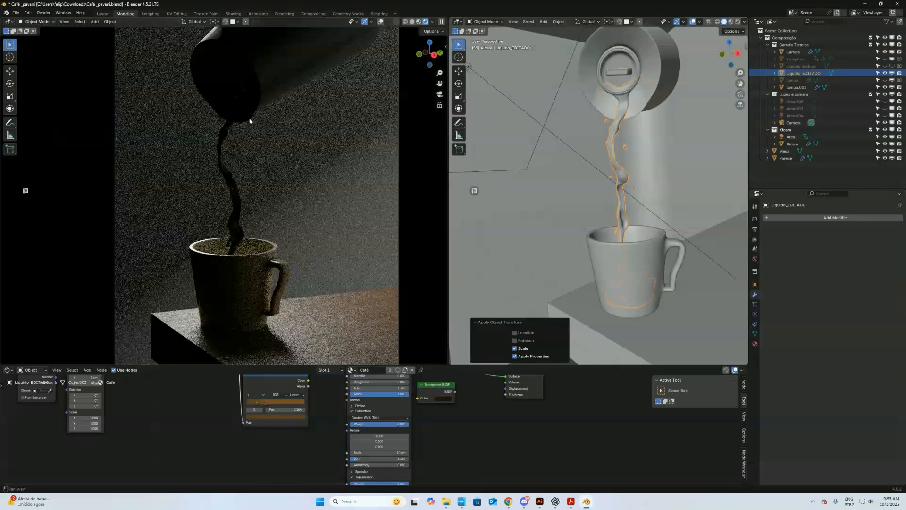
scroll(249, 121, down, 3)
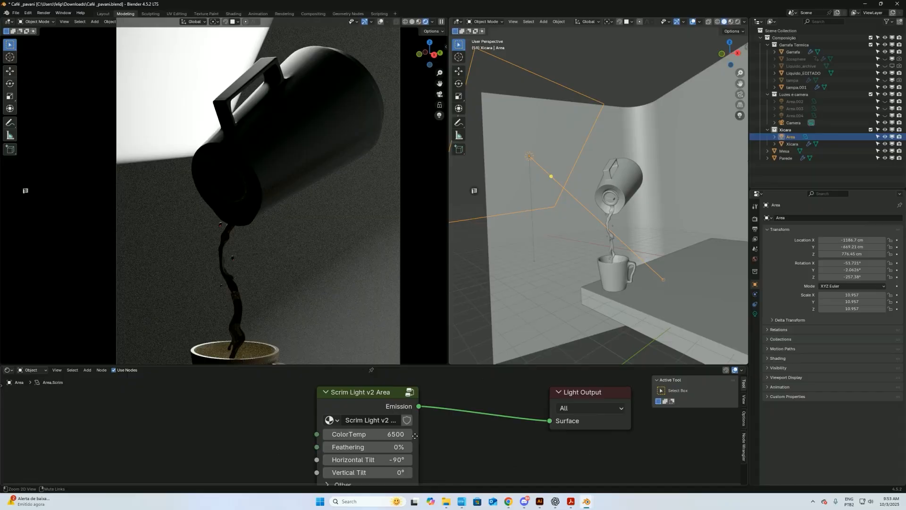
Step: Adjust the horizontal tilt of the cup's Area light, and lower the roughness of the flask's COR DIFERENTE.002 material slightly
scroll(415, 435, up, 2)
drag(405, 426, 818, 392)
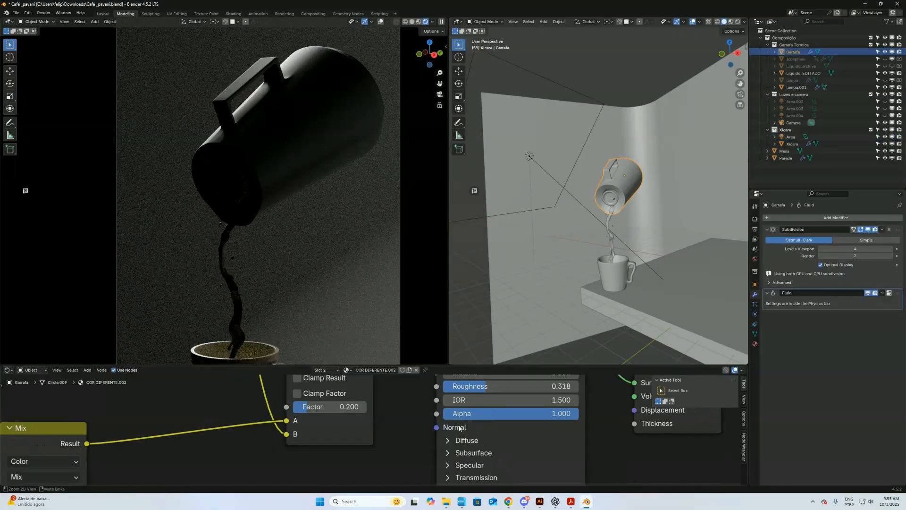
middle_drag(460, 428, 451, 443)
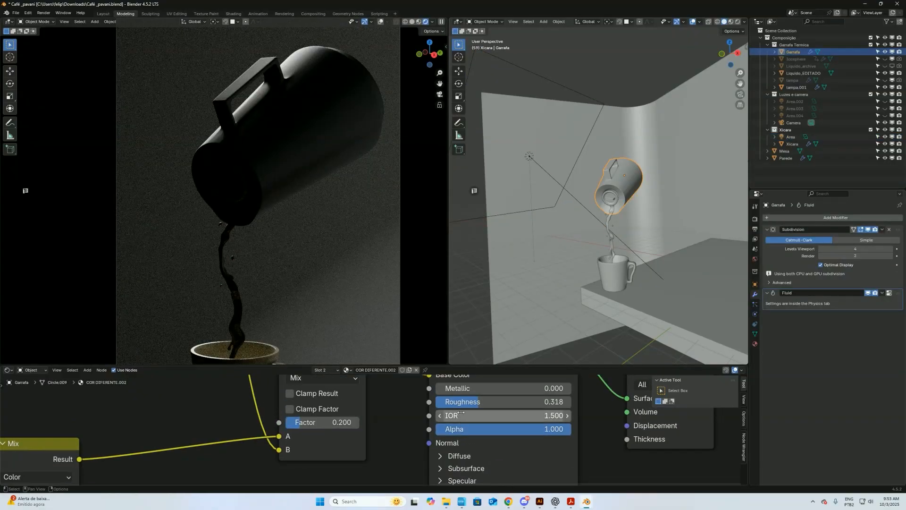
drag(477, 405, 457, 407)
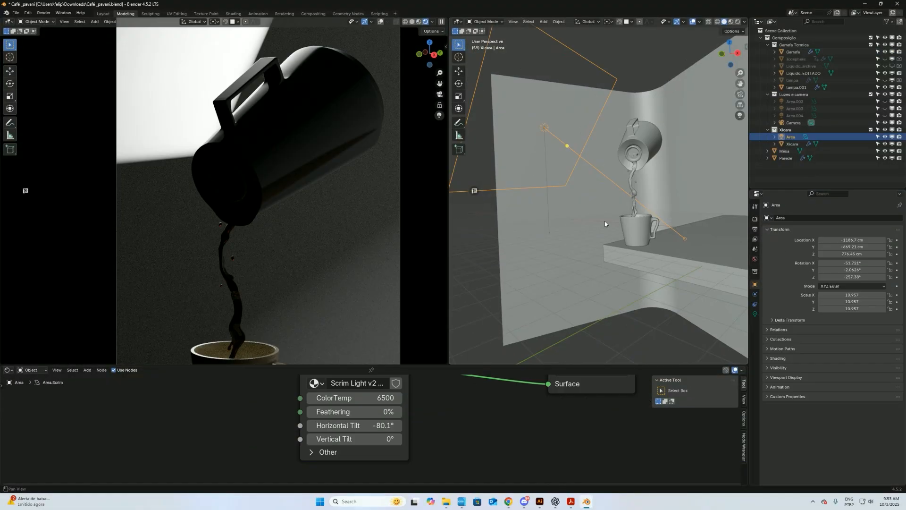
Step: Move the Area light in the top view to about X -1118 cm, Y -857 cm, beside the flask
shift+middle_drag(280, 285, 308, 256)
key(KP_7)
scroll(578, 186, down, 4)
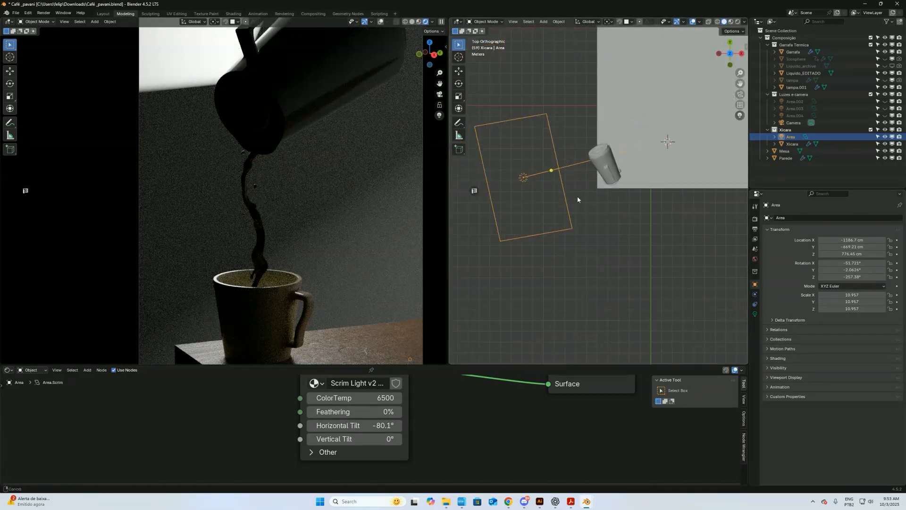
key(g)
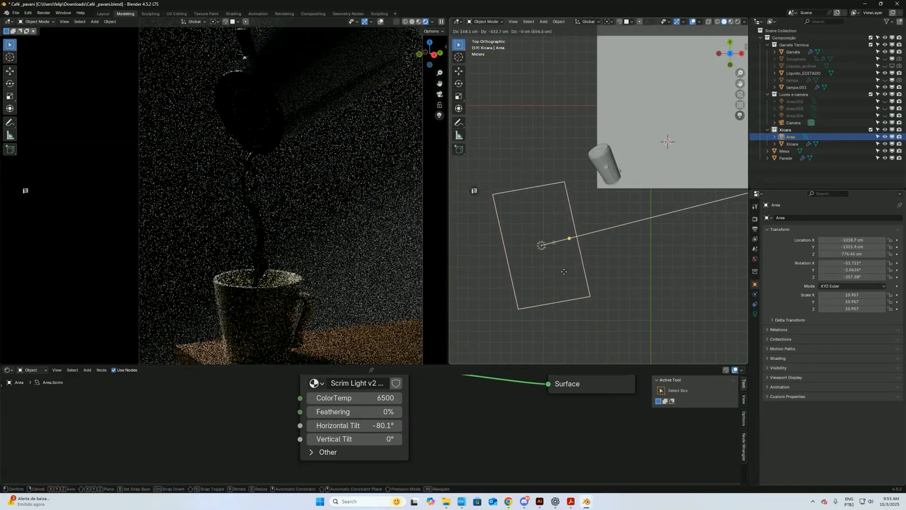
click(557, 242)
key(g)
click(554, 245)
Step: Set the Area light's feathering to 100% and its horizontal tilt to 0°
scroll(378, 243, down, 2)
shift+middle_drag(325, 231, 308, 263)
drag(355, 425, 716, 395)
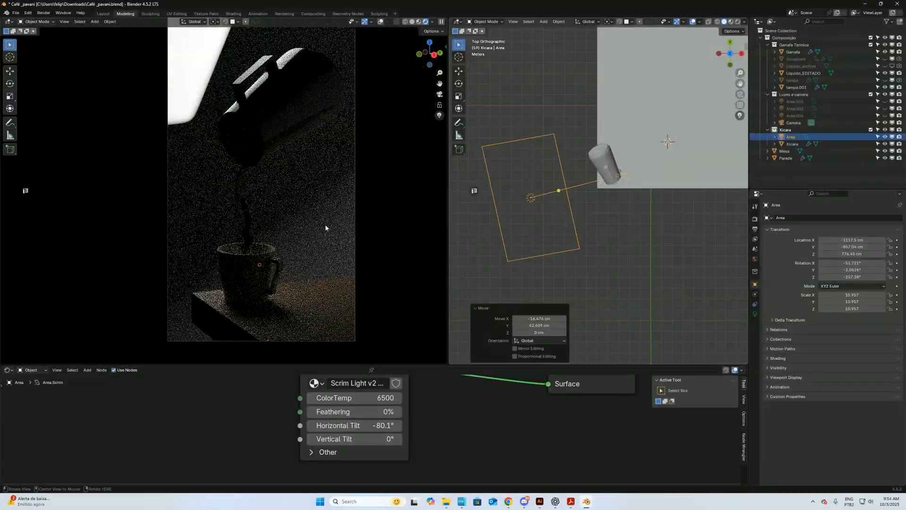
click(356, 426)
text(0)
key(Return)
Step: Duplicate the Area light, turn the copy, and place it behind the table at about X -1528 cm, Y 1041 cm
scroll(566, 96, down, 3)
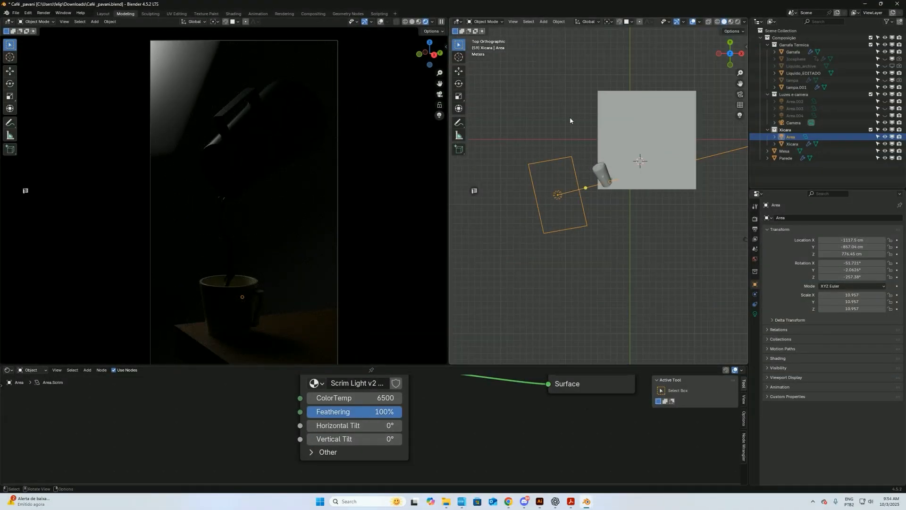
key(shift+d)
click(591, 139)
key(r)
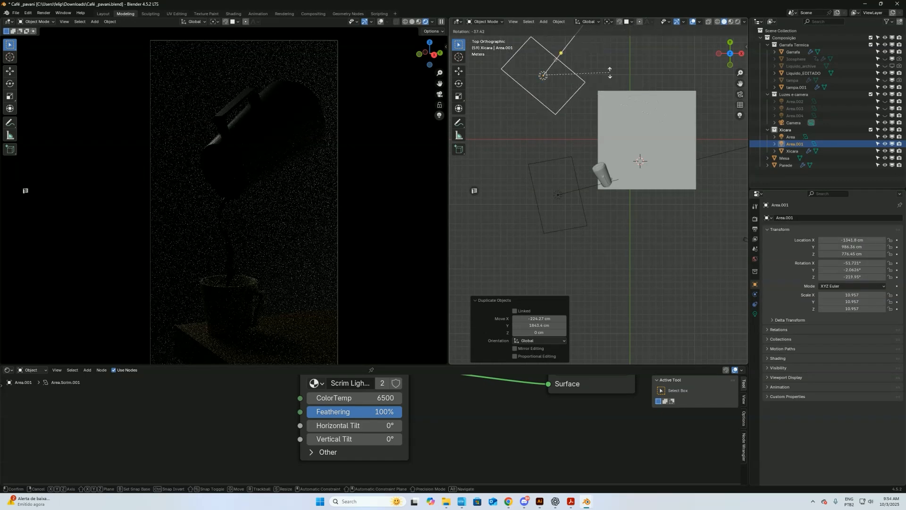
click(542, 43)
key(g)
click(529, 40)
Step: Rotate the duplicated light about its local X axis to about -94°, and lower it to about Z -70 cm
scroll(286, 152, up, 5)
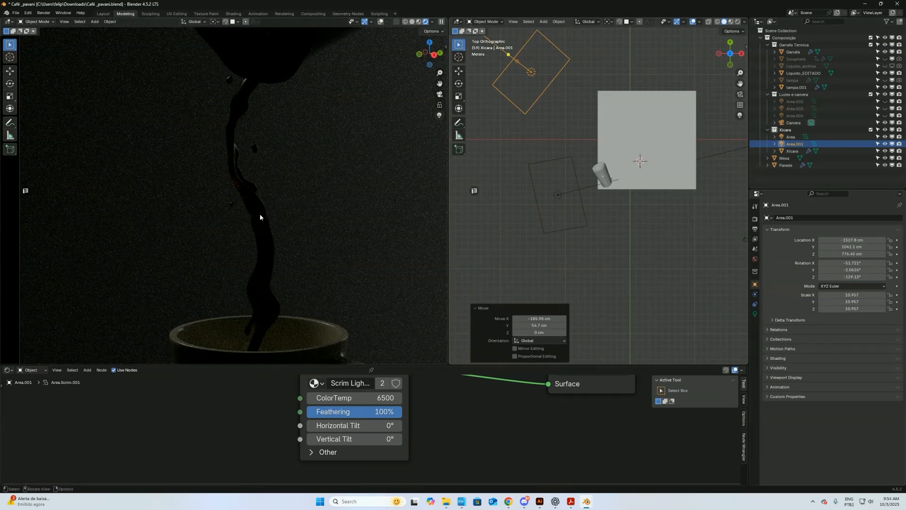
middle_drag(536, 93, 482, 105)
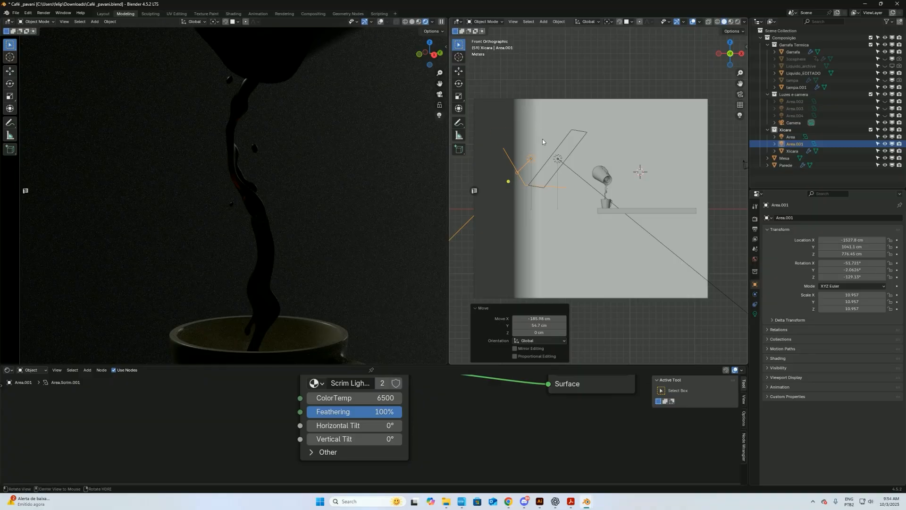
scroll(542, 142, down, 2)
key(r)
key(x)
key(x)
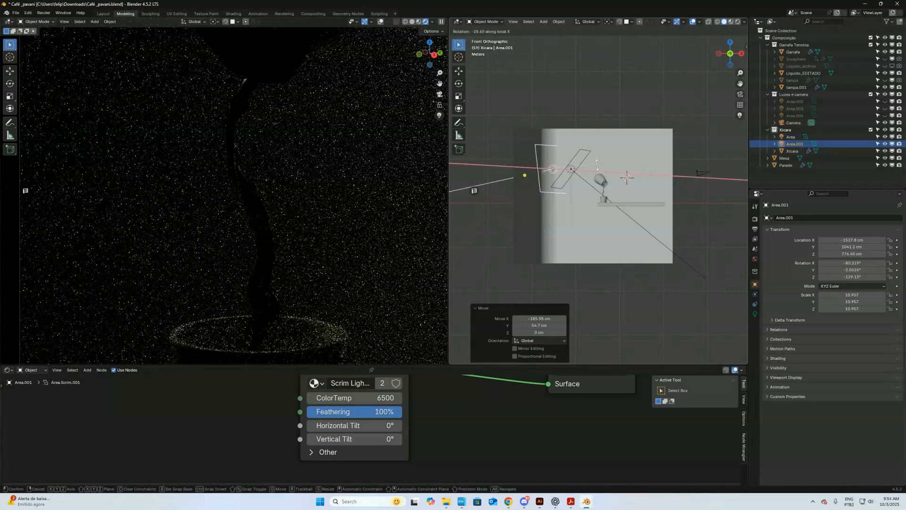
click(595, 167)
key(g)
click(605, 204)
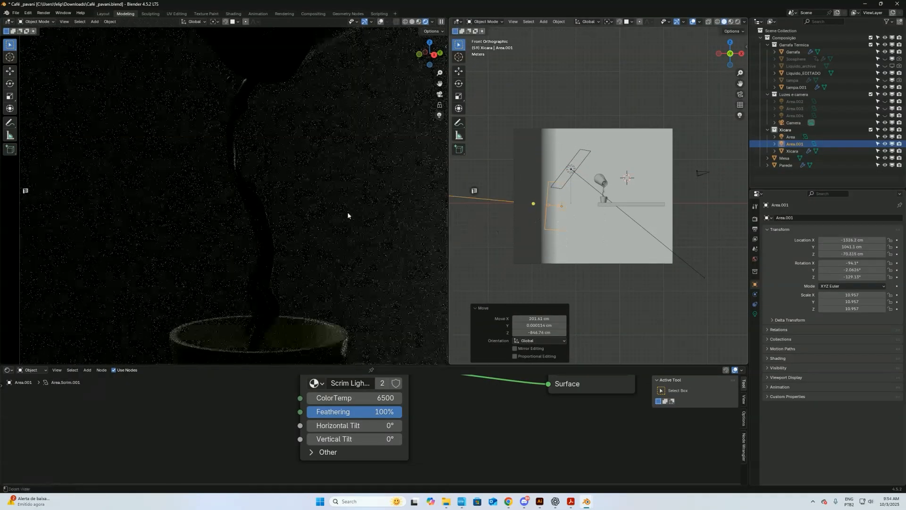
scroll(347, 212, down, 6)
key(g)
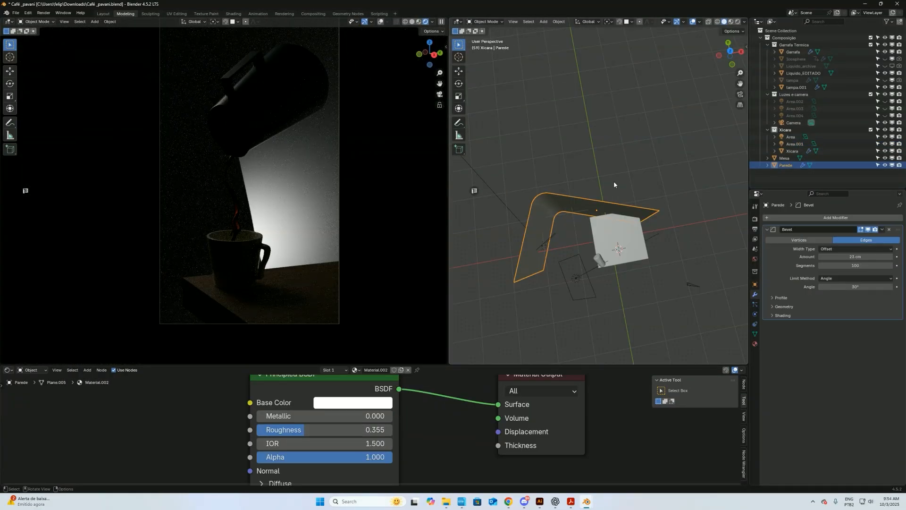
Step: Delete the curved Parede wall and add a mesh plane in its place
key(Delete)
key(shift+a)
mouse_move(530, 231)
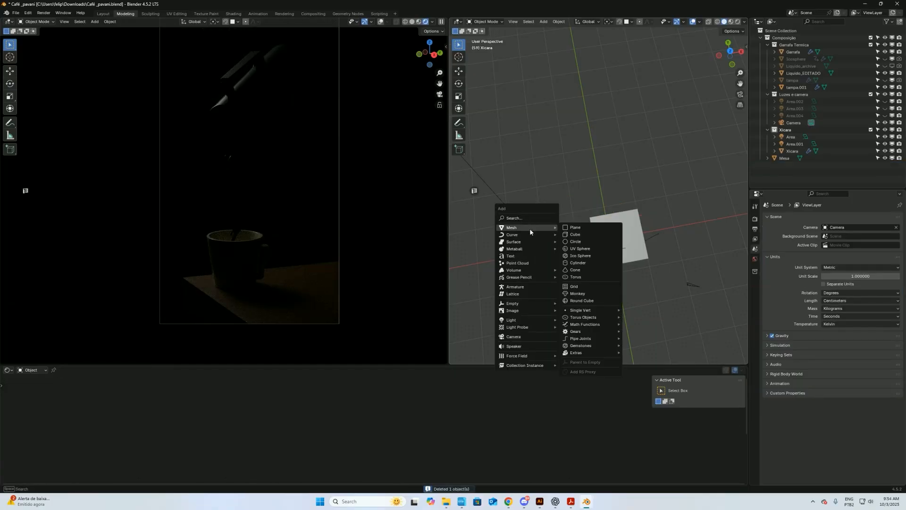
click(575, 227)
Step: Move the new plane about -1212 cm along the global X axis, and scale it up to backdrop size
key(g)
key(x)
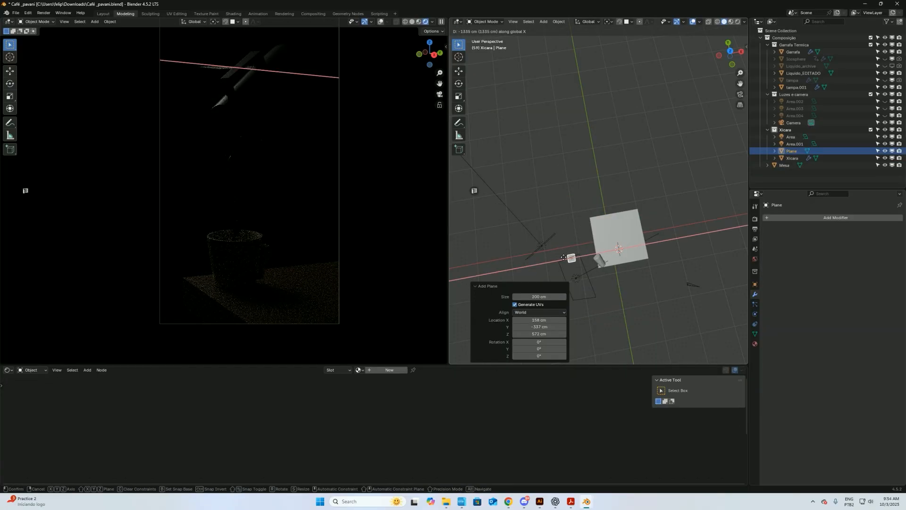
click(575, 258)
middle_drag(587, 259, 630, 237)
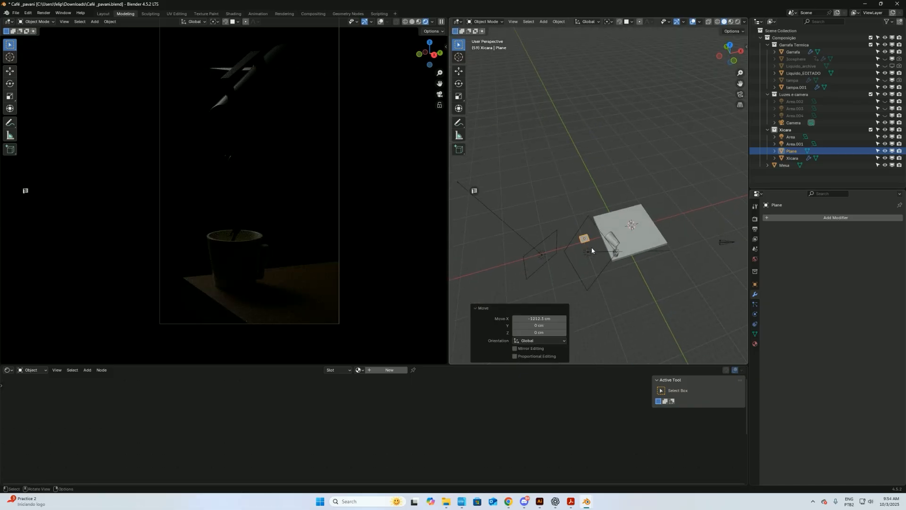
middle_drag(590, 244, 613, 236)
key(s)
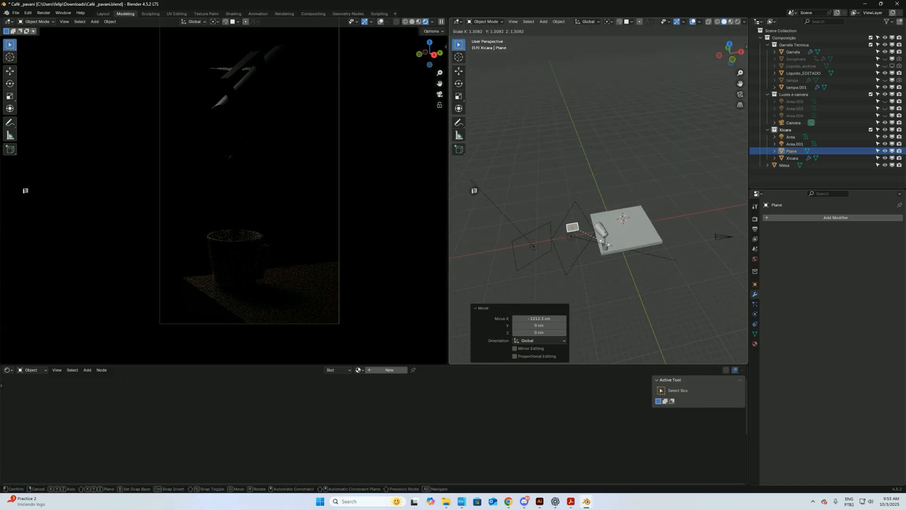
click(666, 244)
Step: Stand the plane upright by rotating it -90° in the right orthographic view
key(grave)
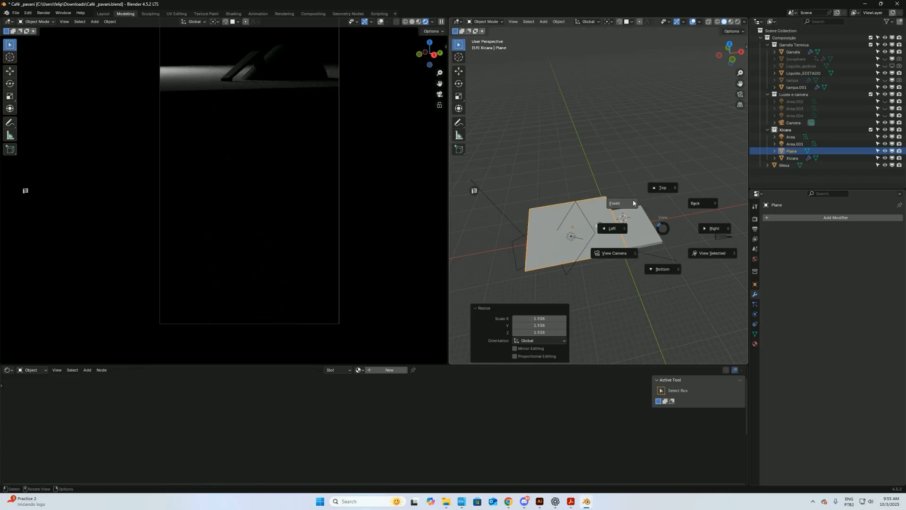
click(723, 220)
text(r-90)
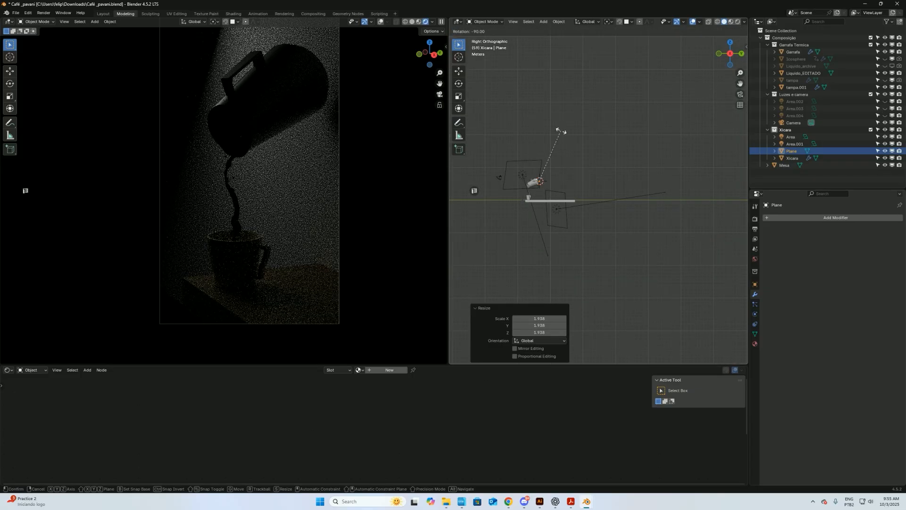
key(Return)
Step: Position the upright plane behind the table in the top view, and turn it at an angle to the table
key(KP_7)
key(g)
click(596, 221)
key(r)
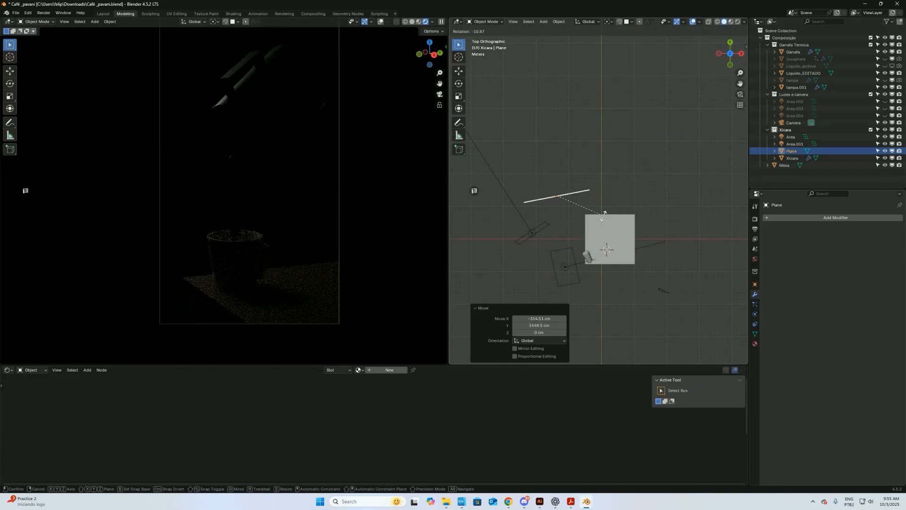
click(602, 182)
key(r)
click(610, 211)
Step: Shift the backdrop plane toward the duplicated light, turn it more steeply, and enlarge it to fill the camera's background
key(g)
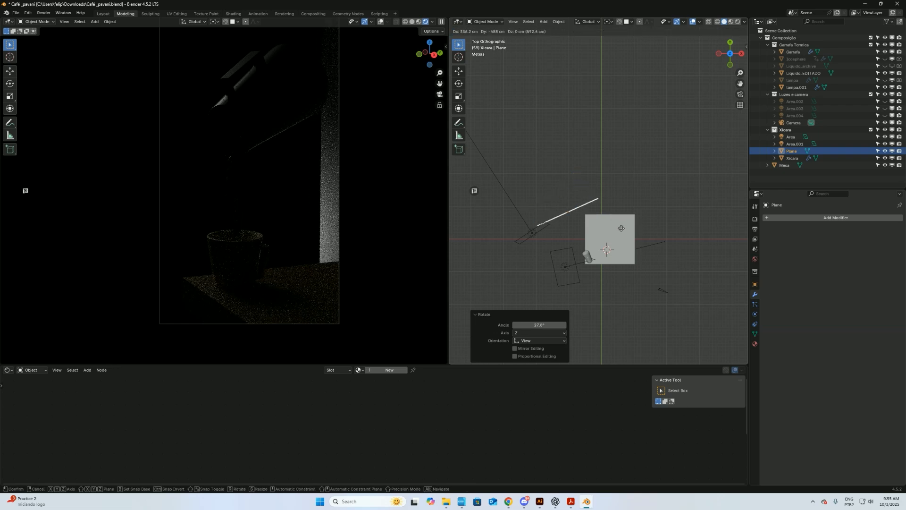
click(584, 232)
key(r)
click(592, 202)
key(s)
click(641, 164)
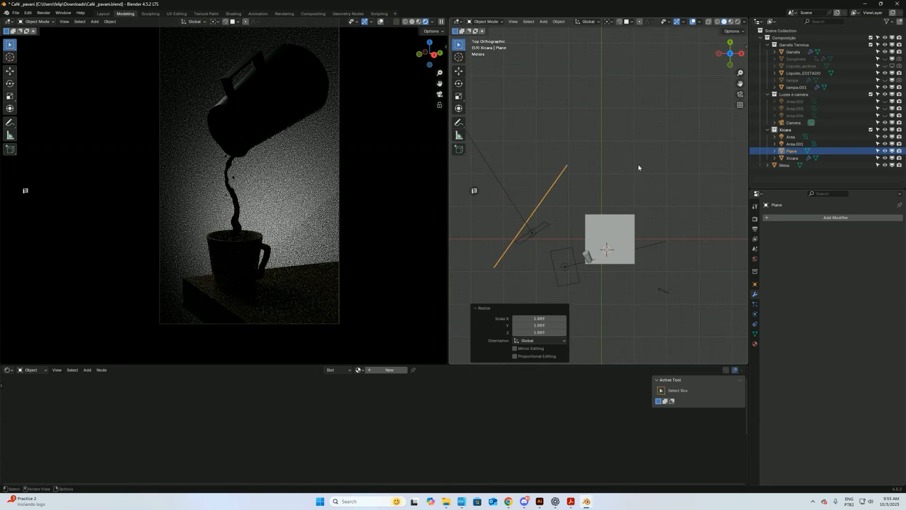
key(s)
click(651, 161)
Step: Move the backdrop plane closer to the table by about X 1041 cm, Y -390 cm, and fine-tune its rotation
key(r)
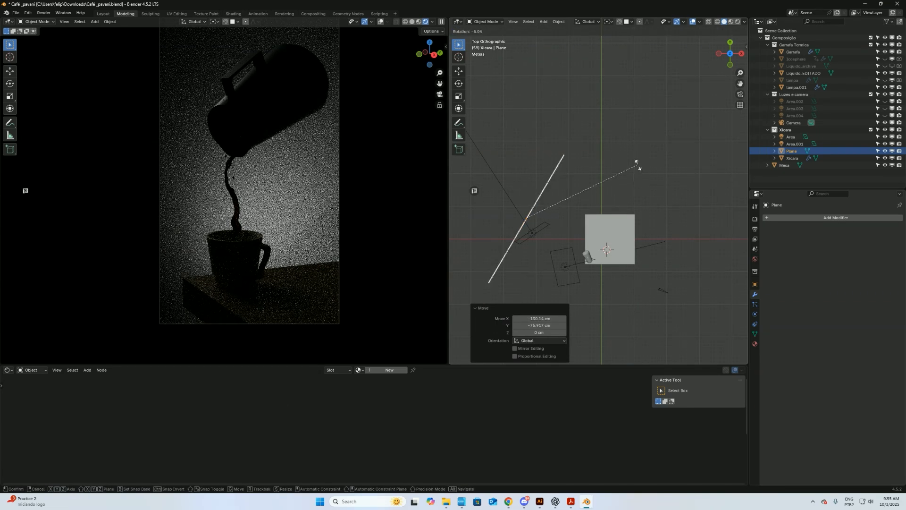
click(641, 171)
key(g)
click(675, 192)
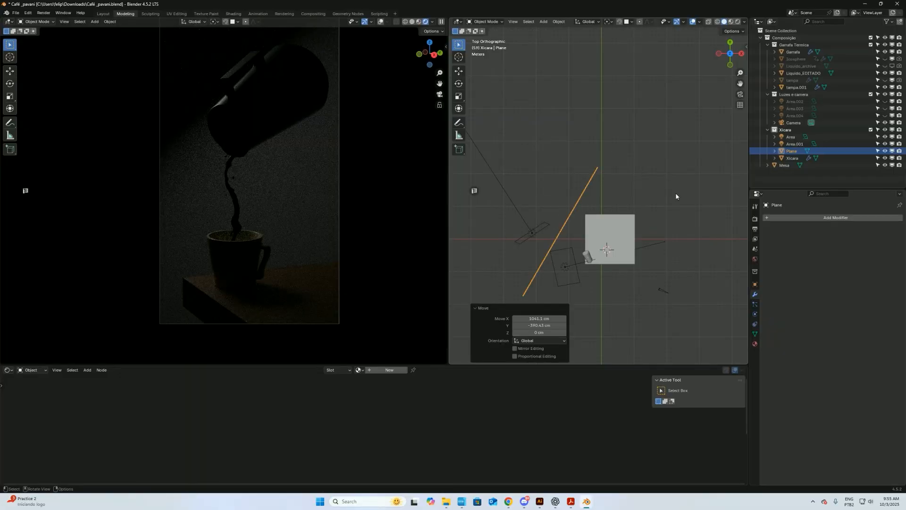
key(r)
click(678, 202)
Step: Nudge the backdrop plane in the top view, and move the Area.001 light between the plane and the table
shift+middle_drag(648, 260, 630, 246)
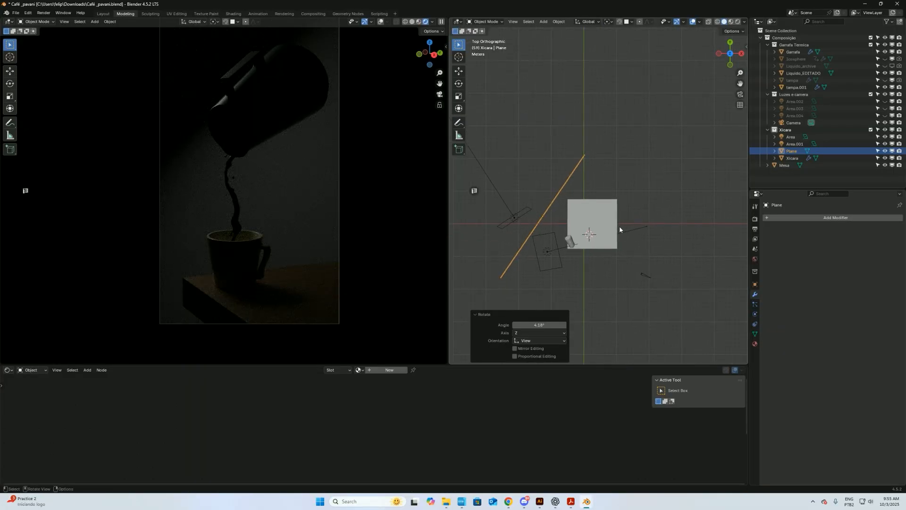
key(g)
click(620, 219)
click(514, 218)
key(g)
click(552, 217)
Step: Tilt the backdrop plane about -3.14° around its local X axis, and check it from the top view
click(562, 177)
key(r)
key(x)
key(x)
click(587, 179)
middle_drag(587, 179, 581, 197)
key(grave)
click(584, 164)
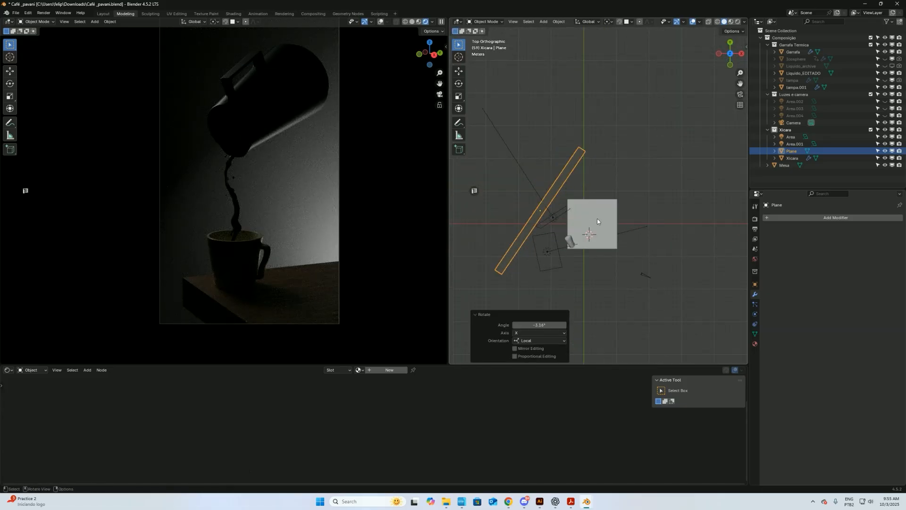
Step: Select the Area.001 light beside the table and reset its X, Y and Z rotation to 0°
shift+middle_drag(604, 237, 618, 203)
click(569, 182)
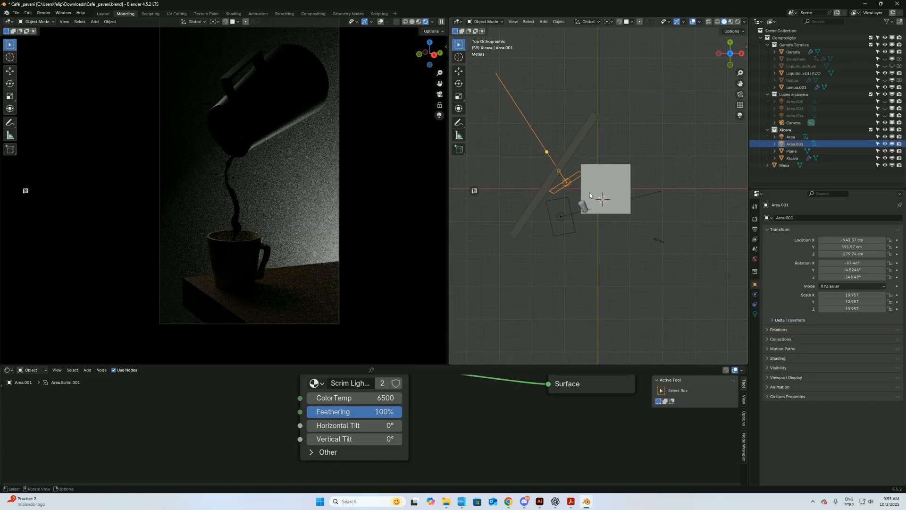
key(r)
key(r)
click(568, 184)
drag(856, 262, 860, 277)
text(0)
key(Return)
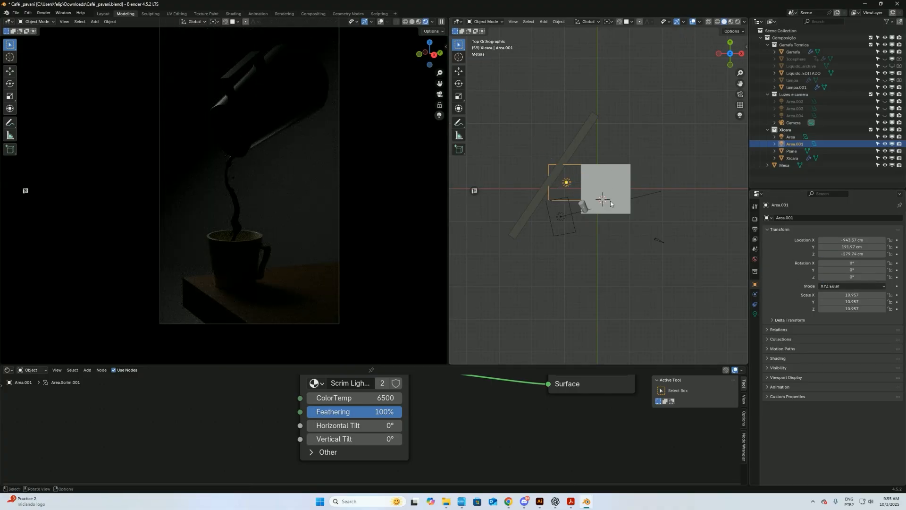
Step: Rotate the Area.001 light 90° in the front view, and return to the top view
key(KP_1)
key(r)
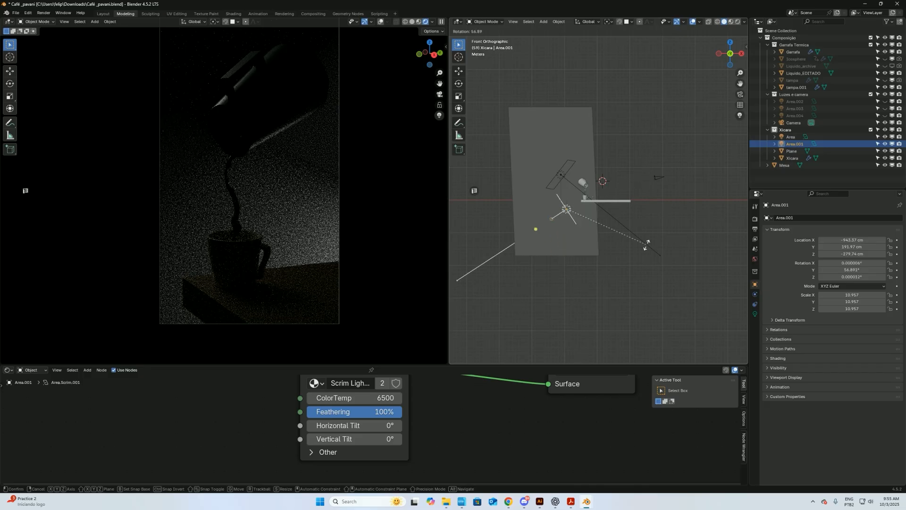
click(612, 280)
key(KP_7)
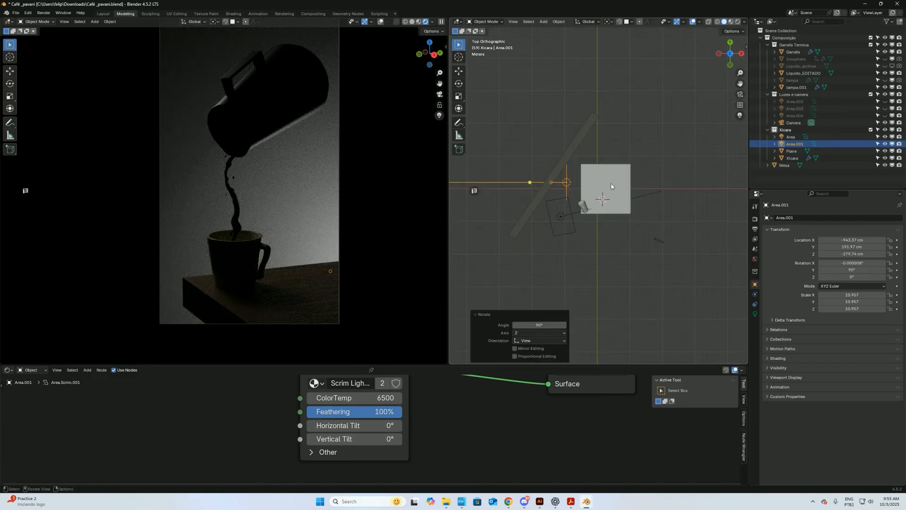
Step: Move the Area.001 light to the table's upper-left corner in the top view and rotate it about -11.3°
key(g)
click(624, 176)
key(r)
click(649, 165)
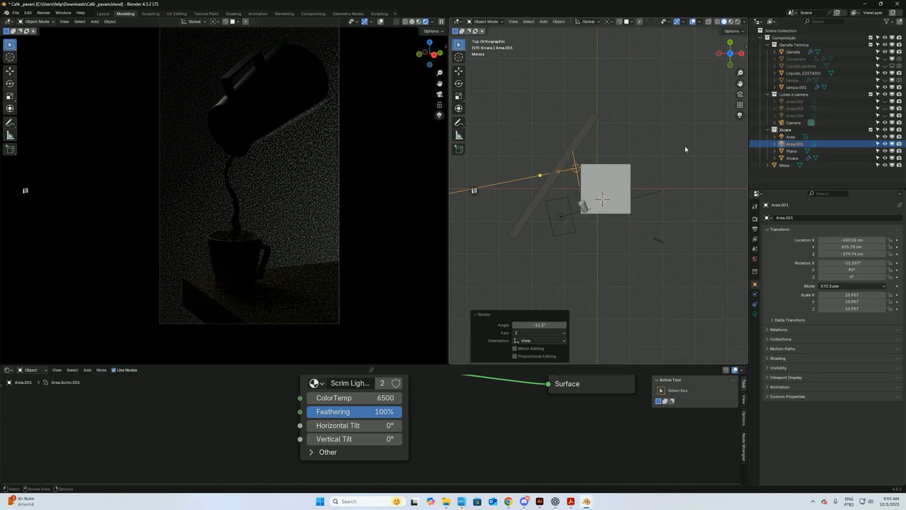
Step: Set the Area.001 light's power to 10000
click(749, 310)
click(754, 314)
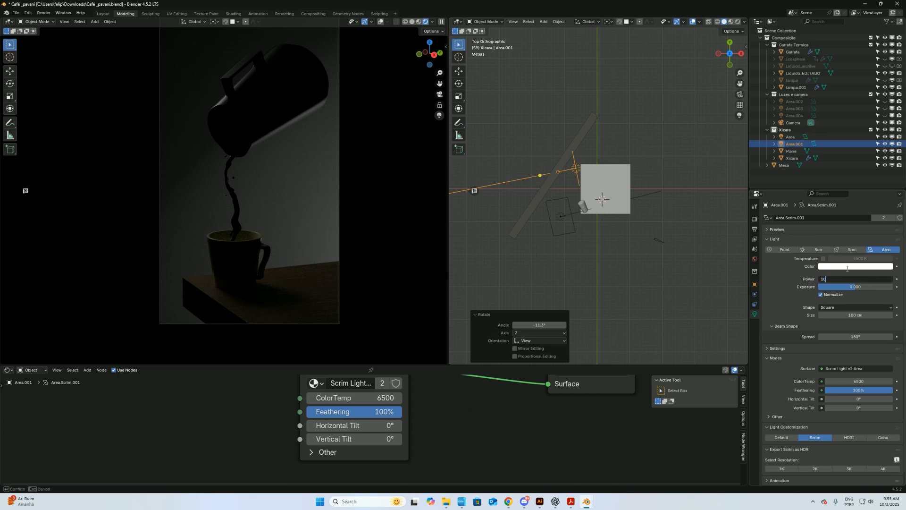
text(00)
key(Return)
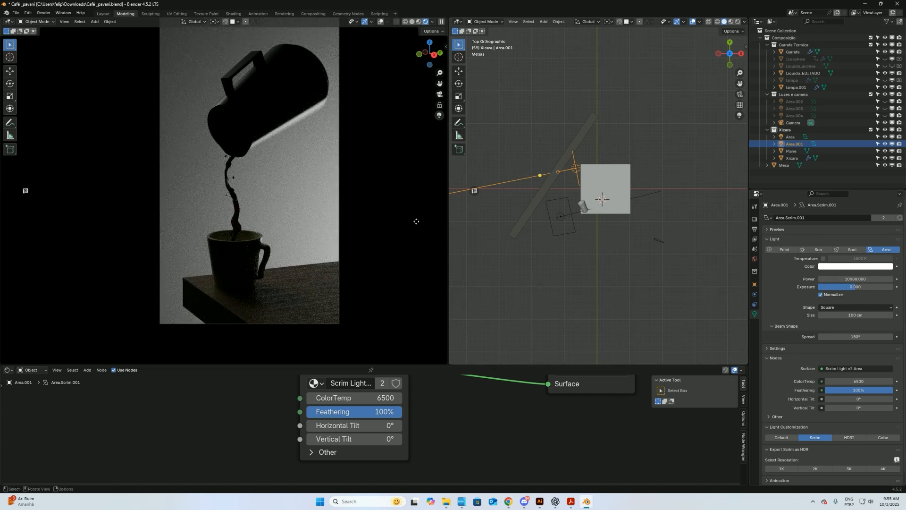
Step: Move the Area.001 light toward the backdrop plane by about X -694 cm, Y -705 cm
scroll(221, 242, up, 6)
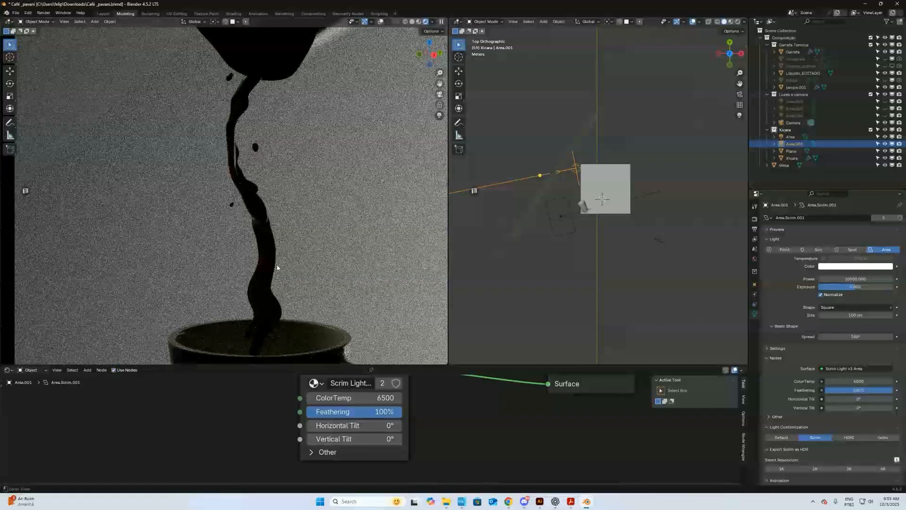
key(g)
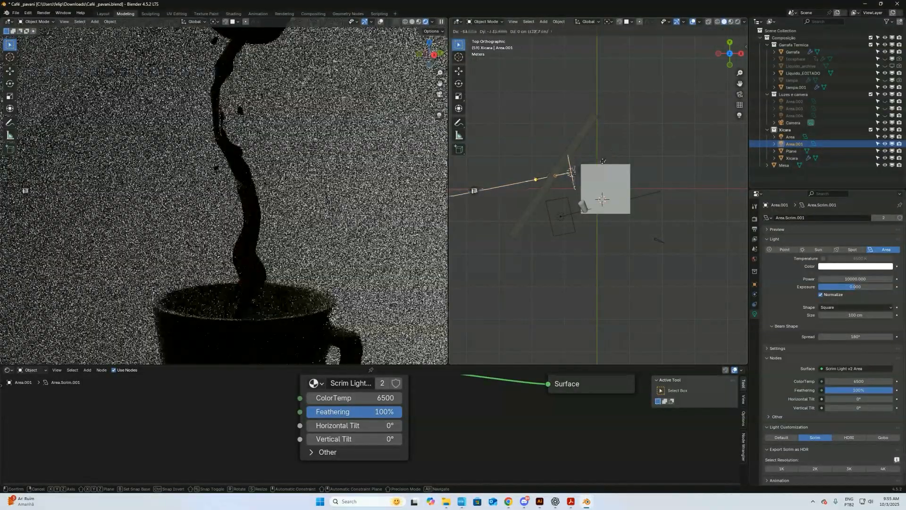
click(595, 187)
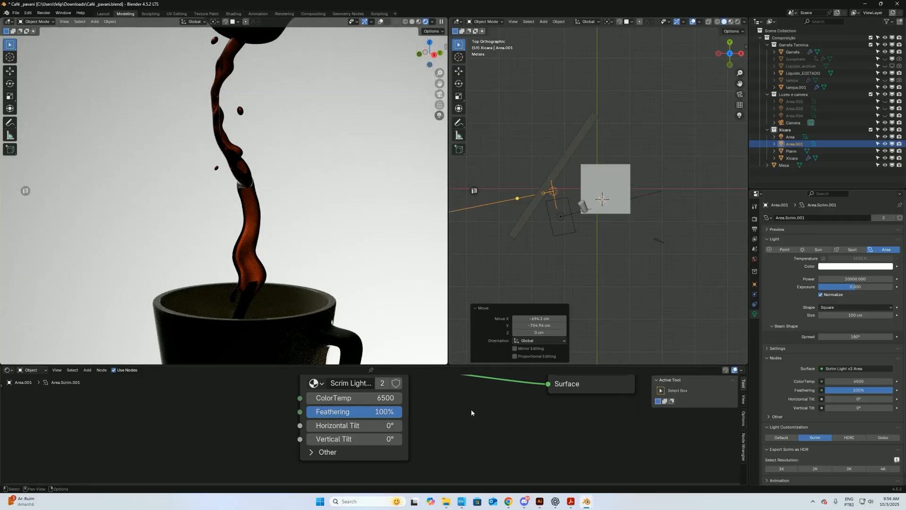
Step: Raise the Area.001 light about 770 cm along Z in the front view
key(KP_1)
key(g)
key(z)
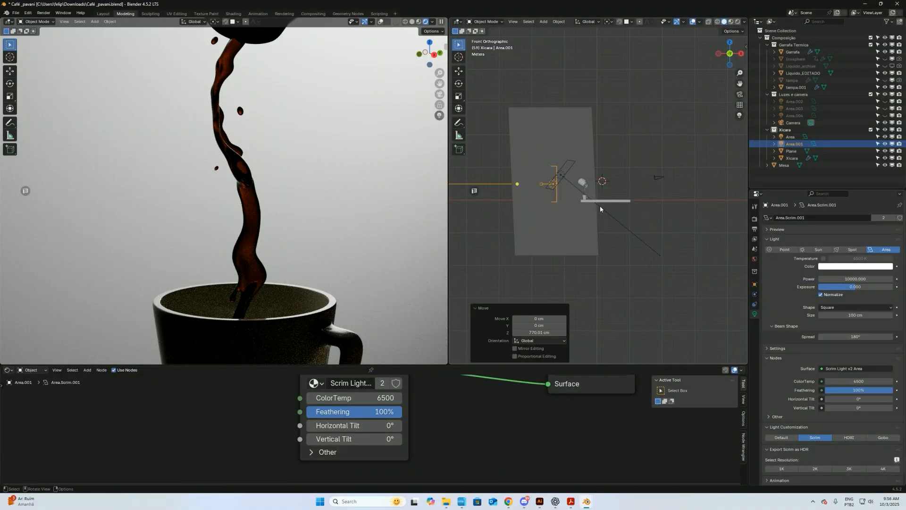
Step: Select the pouring coffee and detach the shader nodes of its Café material from the Material Output
scroll(548, 202, up, 6)
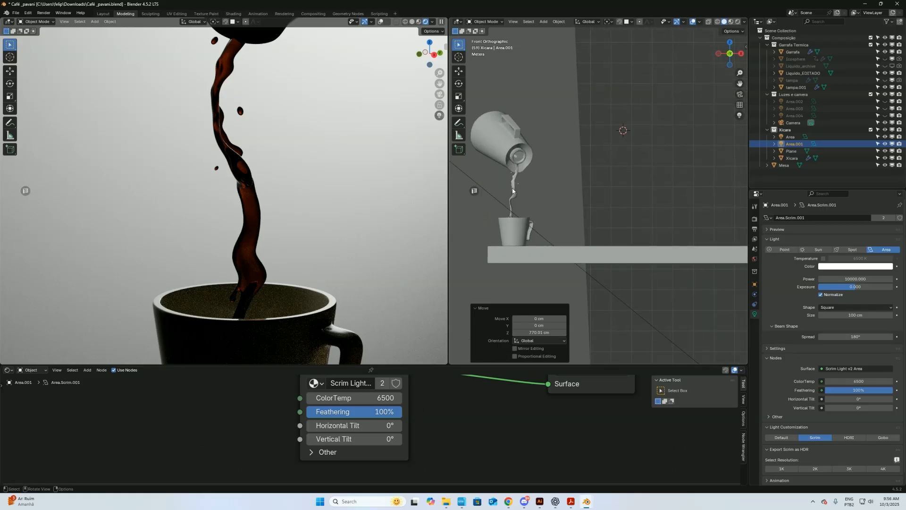
click(512, 190)
key(Home)
middle_drag(461, 437, 531, 417)
middle_drag(518, 453, 456, 461)
middle_drag(478, 397, 483, 442)
drag(526, 408, 553, 431)
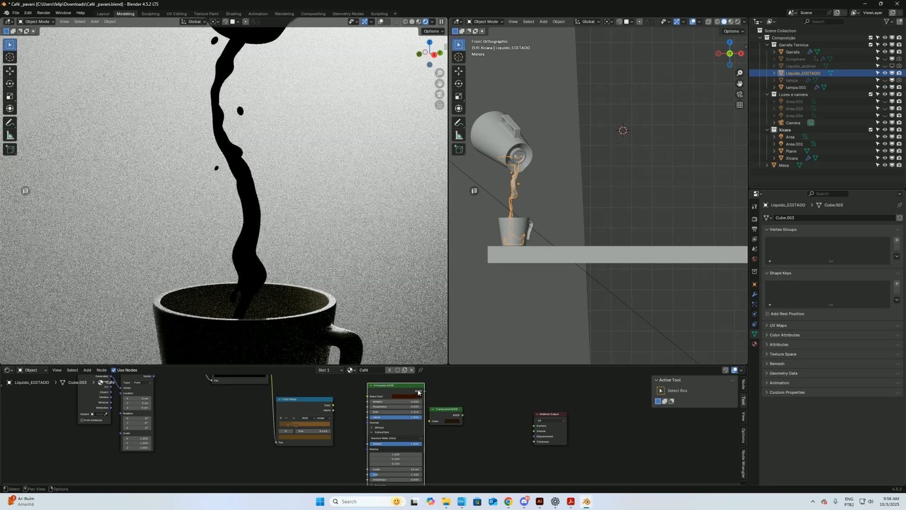
Step: Move the Principled BSDF and Transparent BSDF nodes aside to clear space before the Material Output
drag(419, 391, 404, 382)
middle_drag(438, 392, 457, 461)
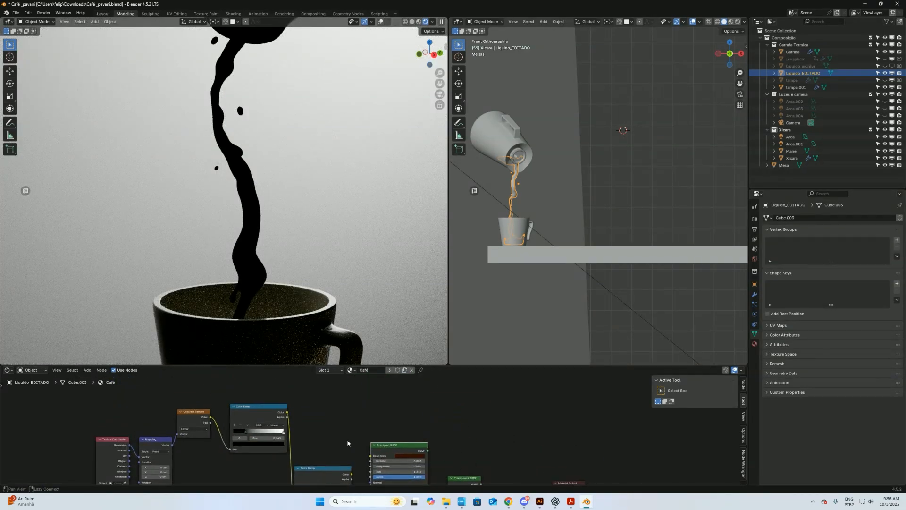
middle_drag(347, 443, 404, 397)
drag(467, 400, 319, 396)
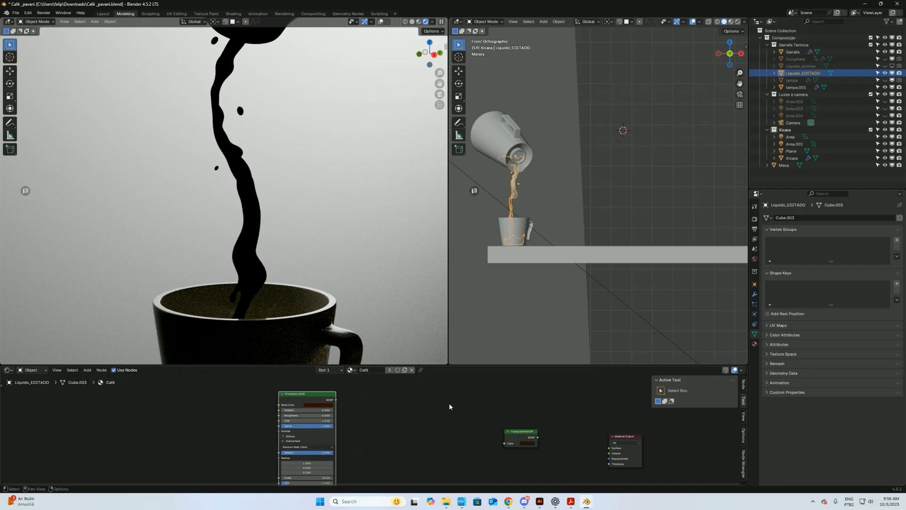
drag(516, 435, 403, 456)
Step: Set the Transparent BSDF's color to white and shift the node slightly closer to the Principled BSDF
click(416, 467)
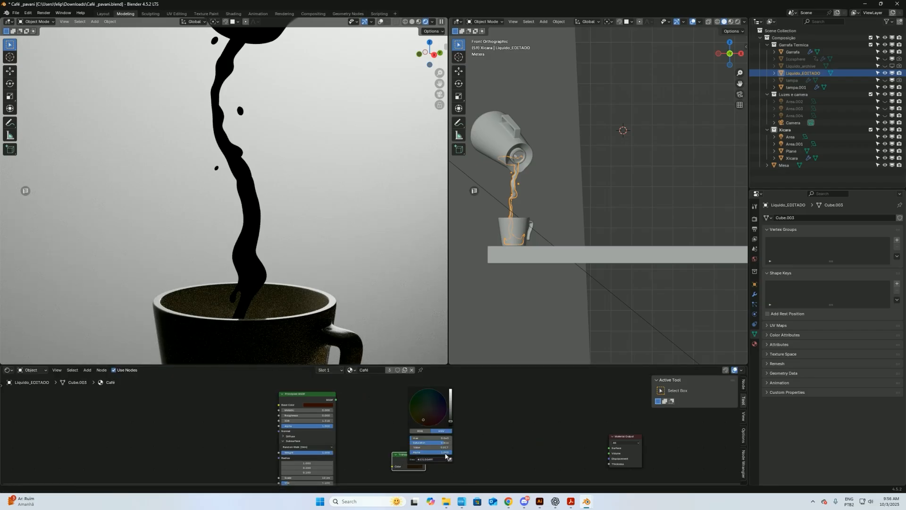
drag(452, 422, 464, 399)
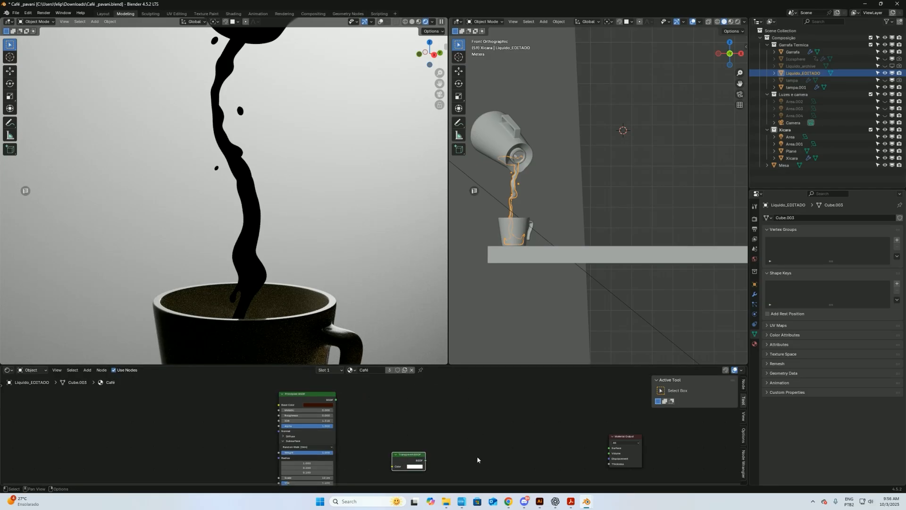
drag(411, 459, 391, 469)
Step: Add a Glass BSDF node to the Café material and connect it to the Material Output's Surface
key(shift+a)
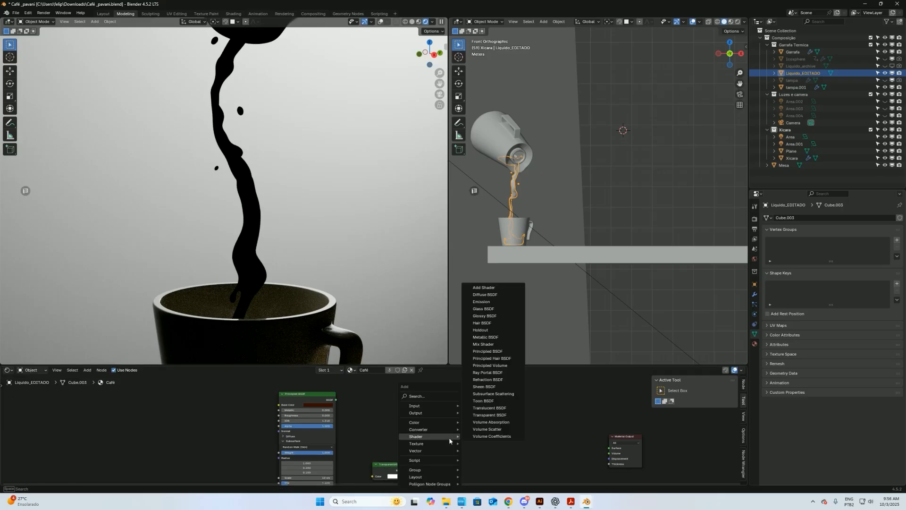
text(glass)
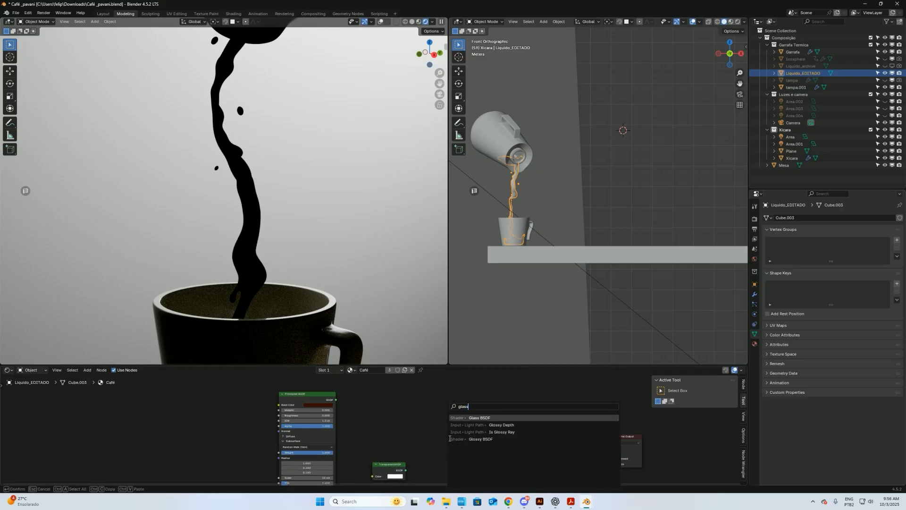
key(Return)
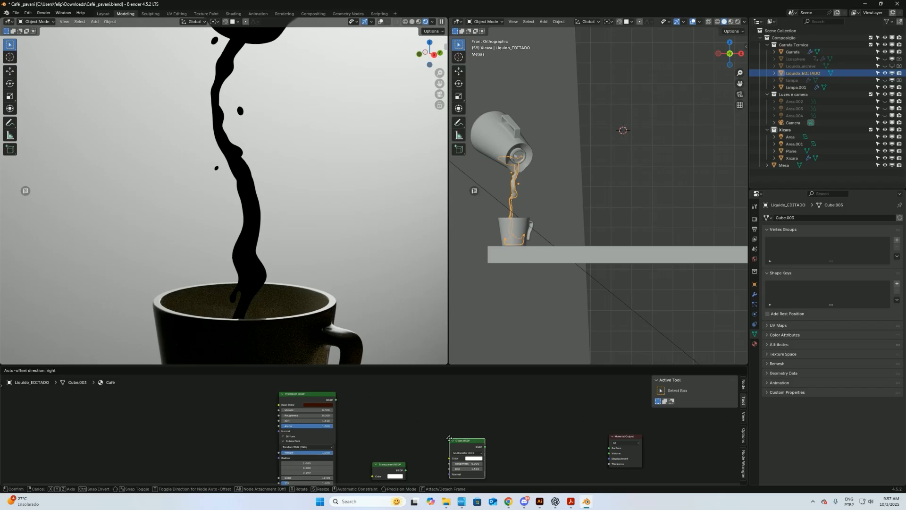
click(461, 420)
key(KP_Decimal)
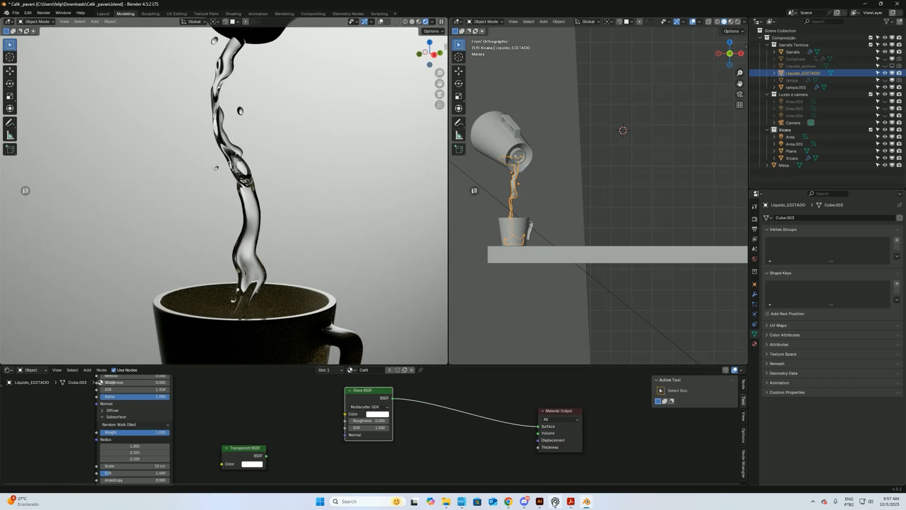
Step: Open the reference photo cofee01.jpg, examine the color of the poured coffee up close, and return to Blender
mouse_move(446, 501)
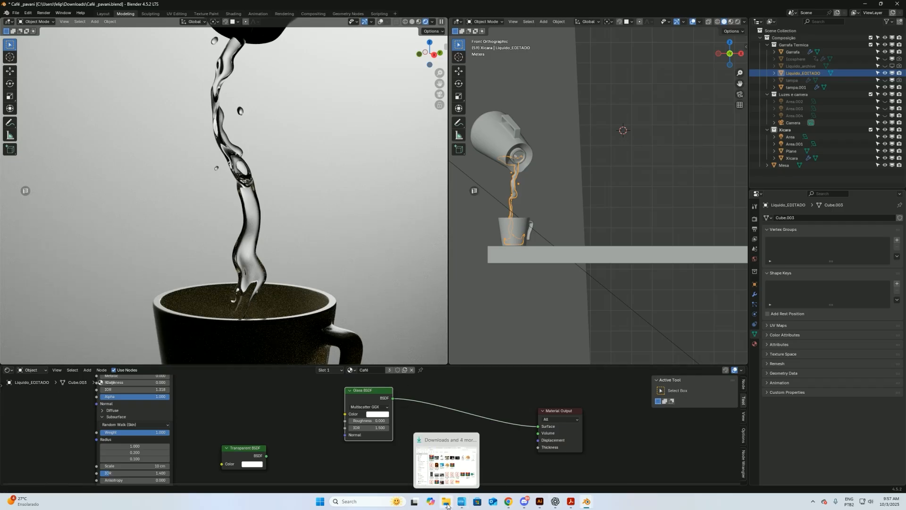
click(454, 475)
double_click(677, 204)
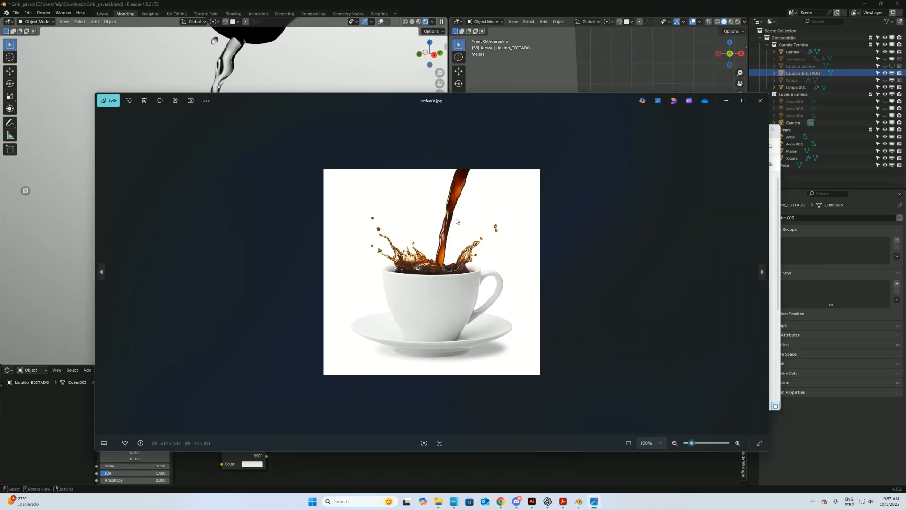
scroll(493, 223, up, 5)
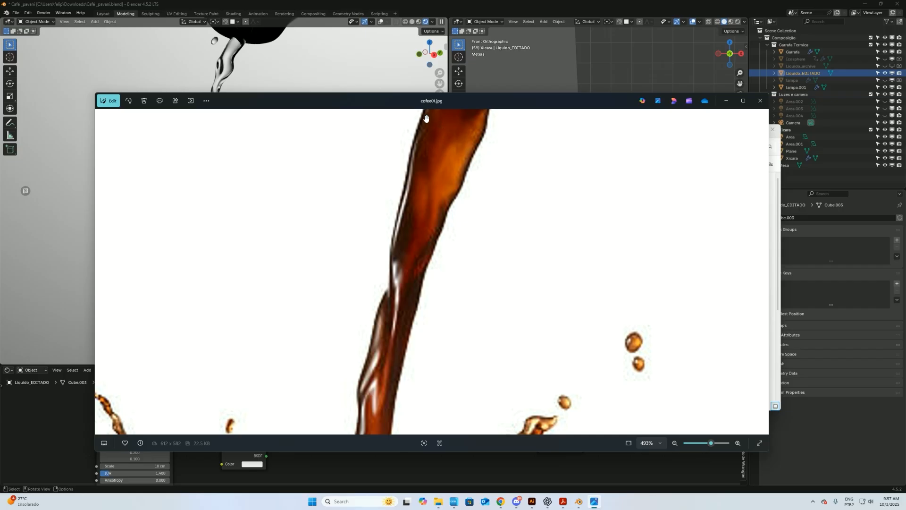
key(alt+Tab)
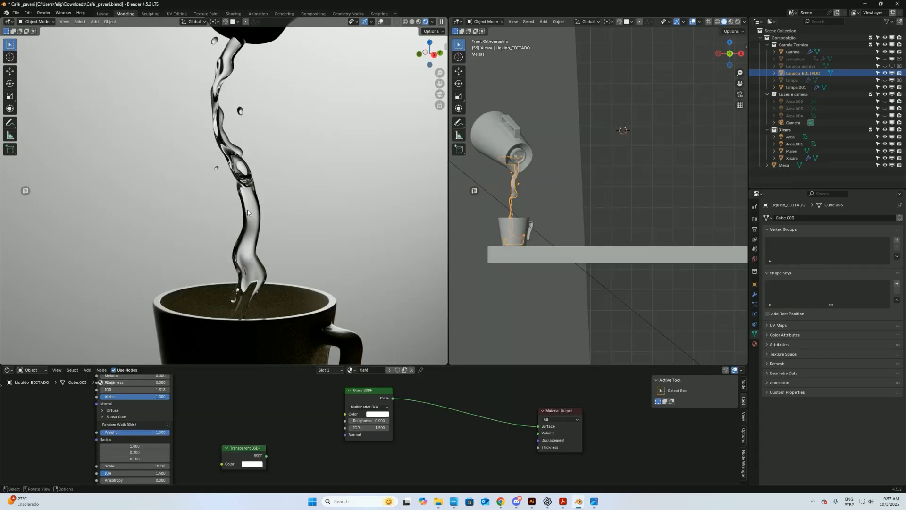
Step: Set the Glass BSDF's IOR to 1.335
scroll(374, 429, up, 3)
click(390, 426)
text(1.3)
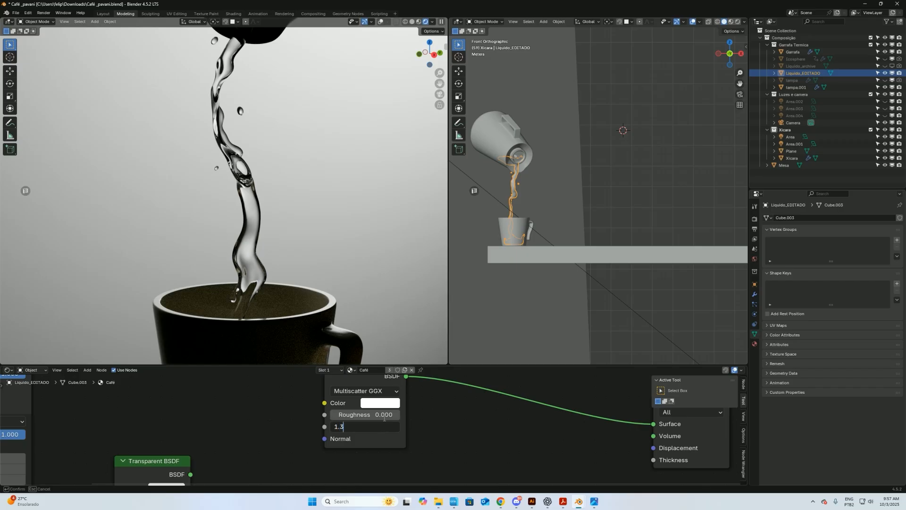
text(35)
key(Return)
Step: Add a Volume Scatter node below the Glass BSDF and Material Output
scroll(400, 431, down, 3)
click(399, 431)
key(shift+a)
text(volume)
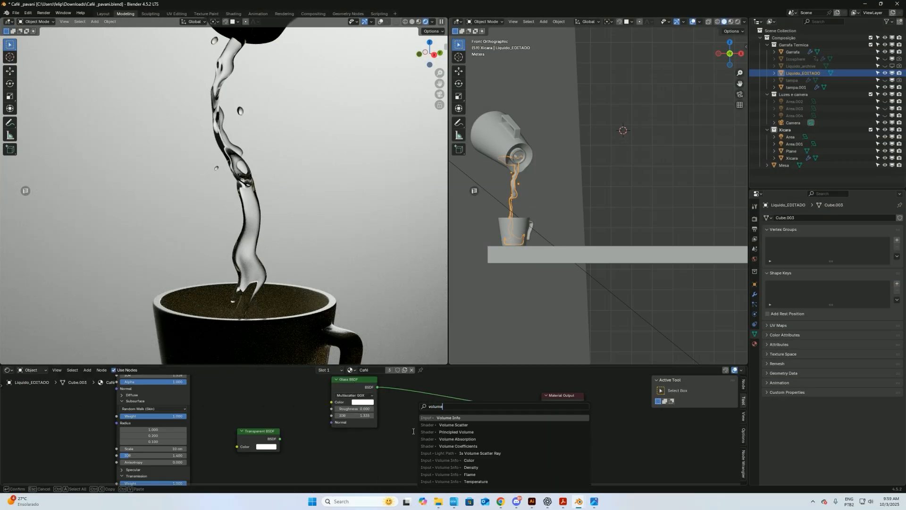
key(Down)
key(Return)
click(404, 417)
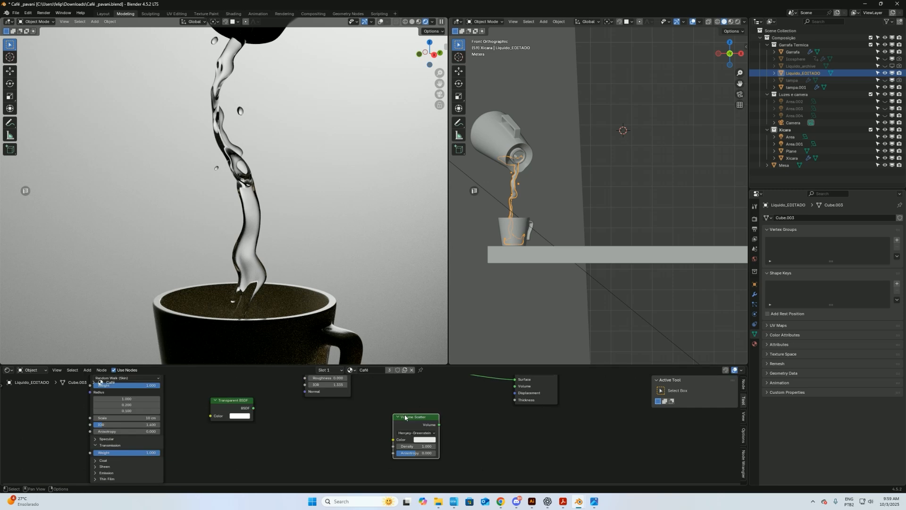
Step: Add a Volume Absorption node and place it between and below the Glass BSDF and Material Output
key(shift+a)
text(volume ab)
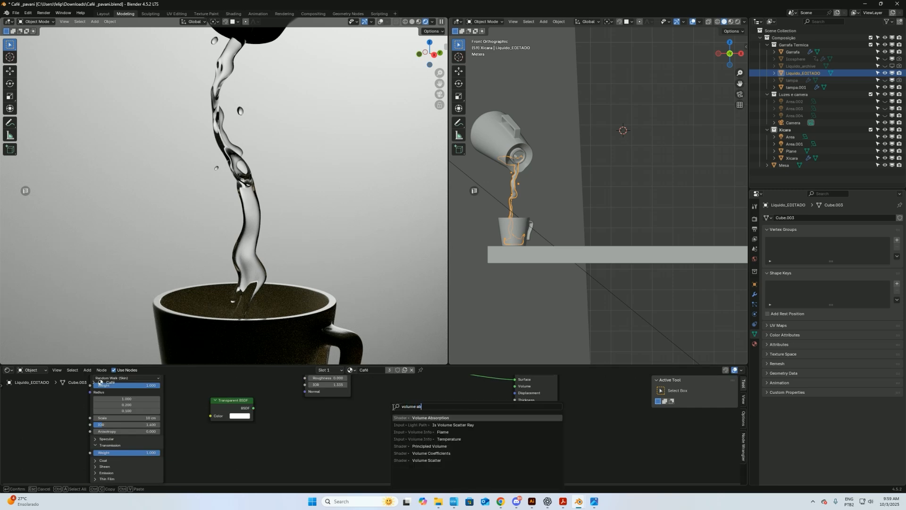
key(Return)
click(385, 416)
drag(408, 417, 424, 416)
click(426, 430)
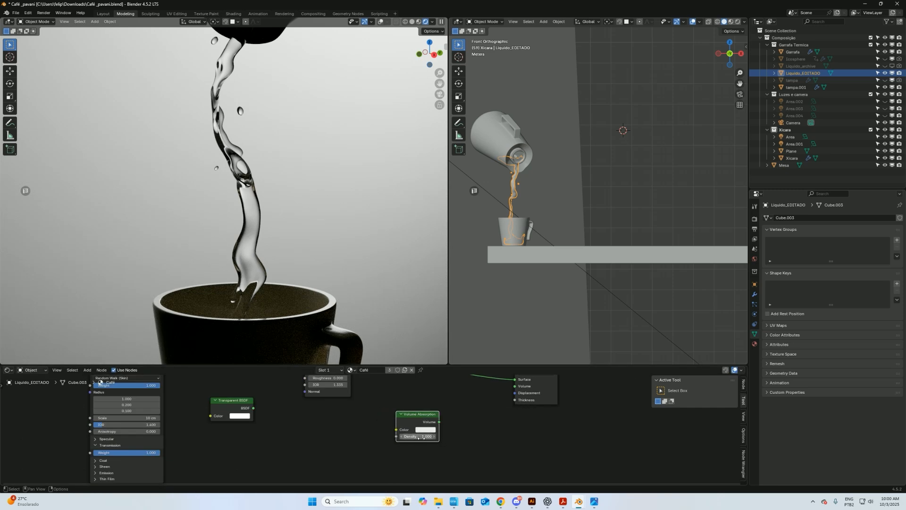
Step: Add a Color Ramp node and arrange it just before the Volume Absorption node, below the Glass BSDF
key(shift+a)
text(color)
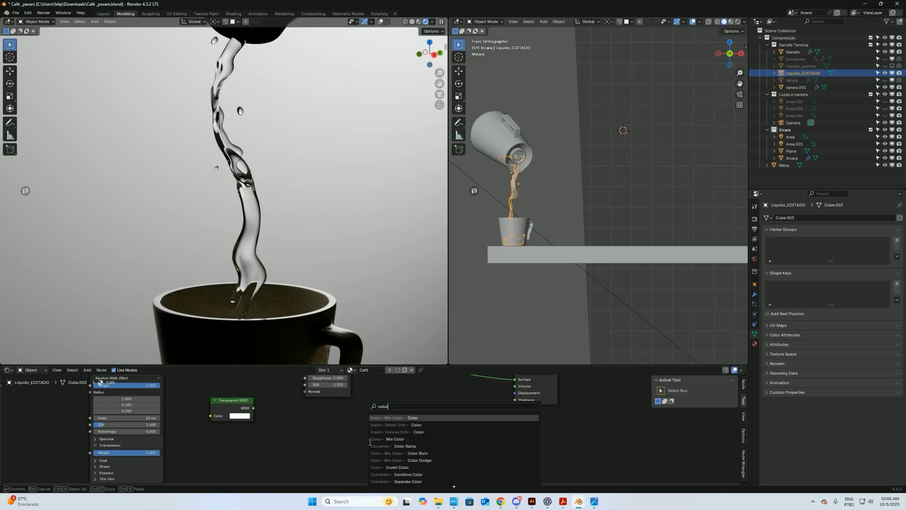
text( r)
key(Return)
click(303, 416)
middle_drag(377, 404, 386, 429)
drag(482, 434, 371, 458)
key(g)
click(395, 462)
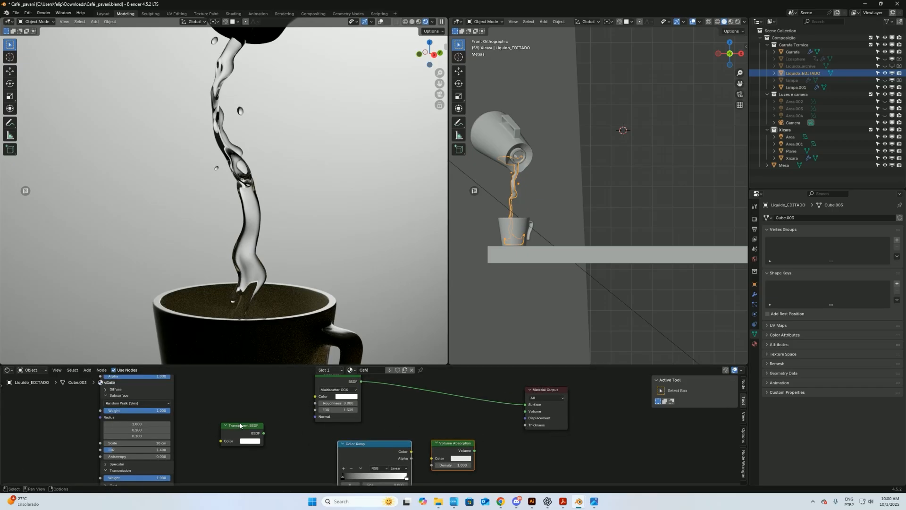
Step: Open the Principled BSDF's Base Color and select its hex code
middle_drag(239, 426, 278, 442)
middle_drag(268, 395, 292, 436)
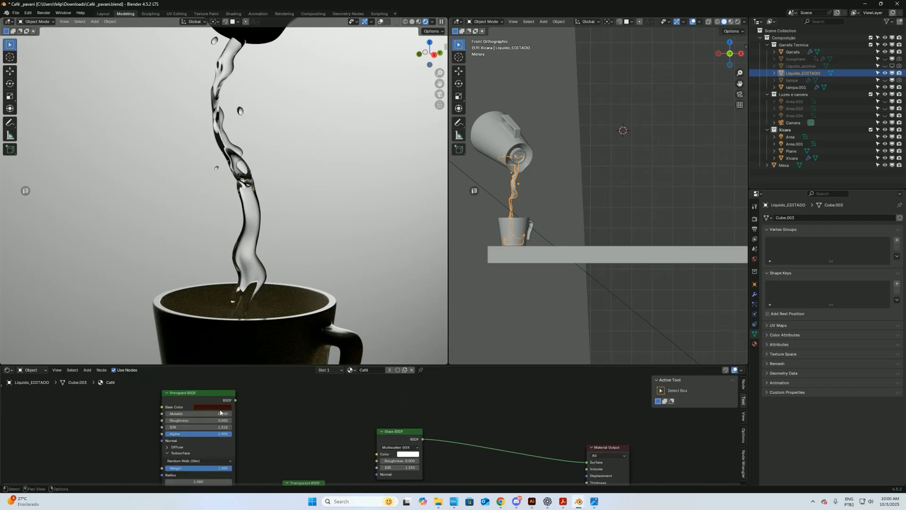
click(230, 406)
click(231, 397)
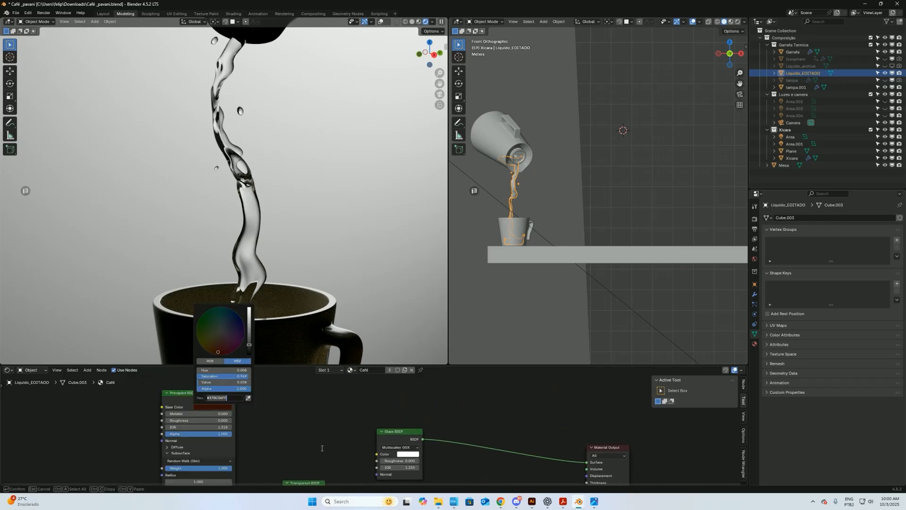
Step: Set both Color Ramp stops in the Café material to the dark brown base colour #370C06FF
key(Escape)
key(F3)
key(Escape)
alt+drag(498, 479, 450, 420)
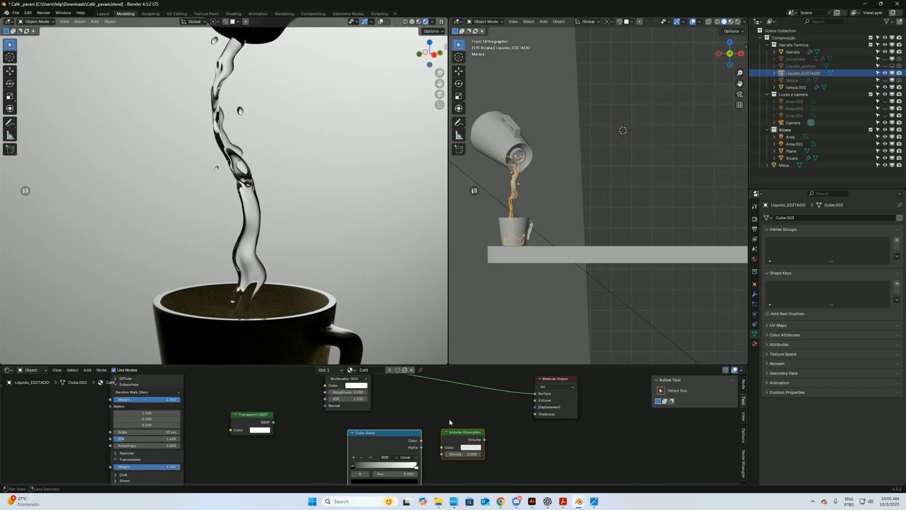
click(383, 481)
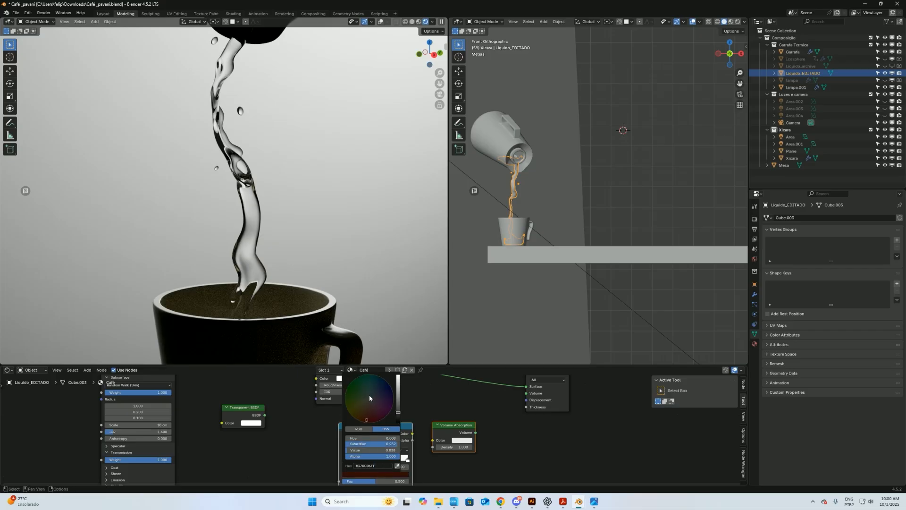
click(408, 460)
click(401, 474)
click(382, 465)
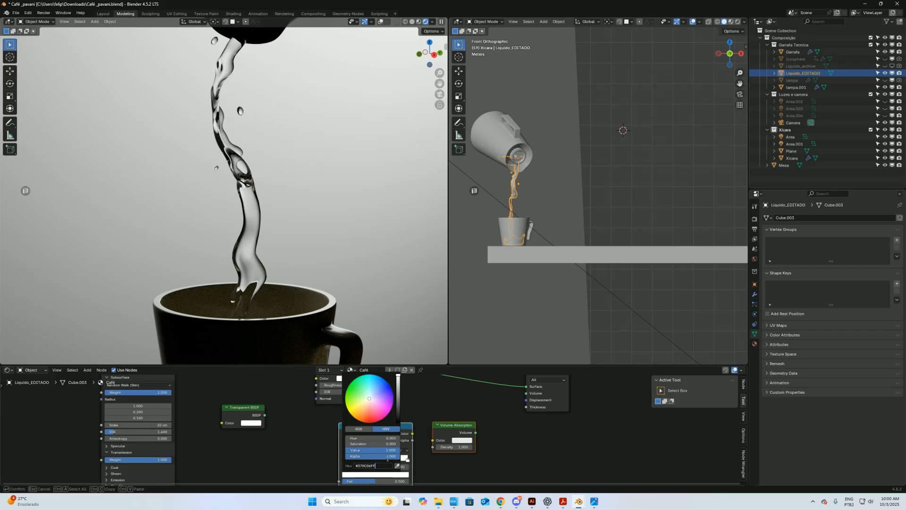
key(Return)
Step: Lighten the Color Ramp's end stop and connect the Volume Absorption output to the Material Output's Volume input
click(400, 474)
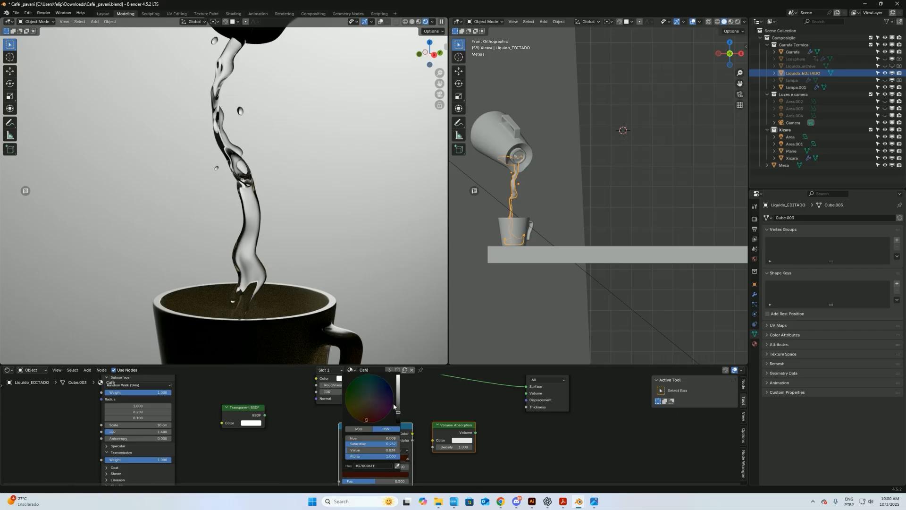
drag(399, 417, 398, 405)
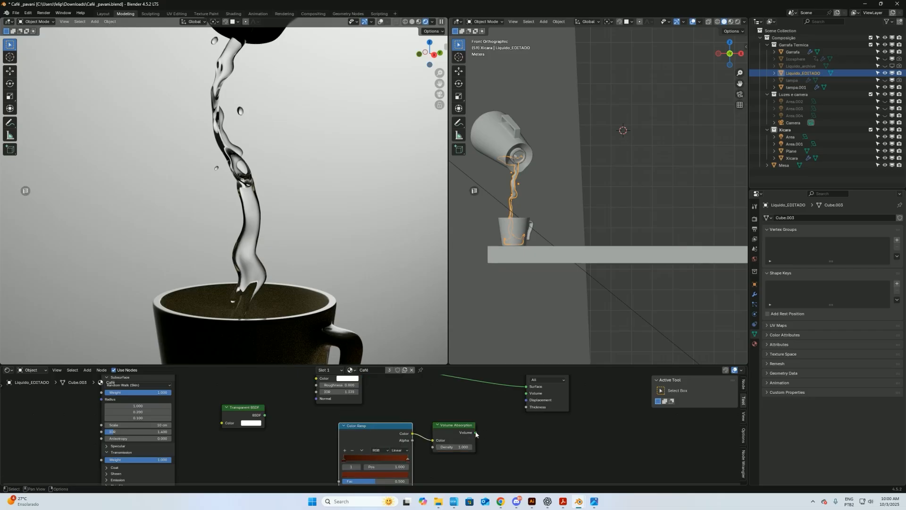
drag(475, 433, 526, 393)
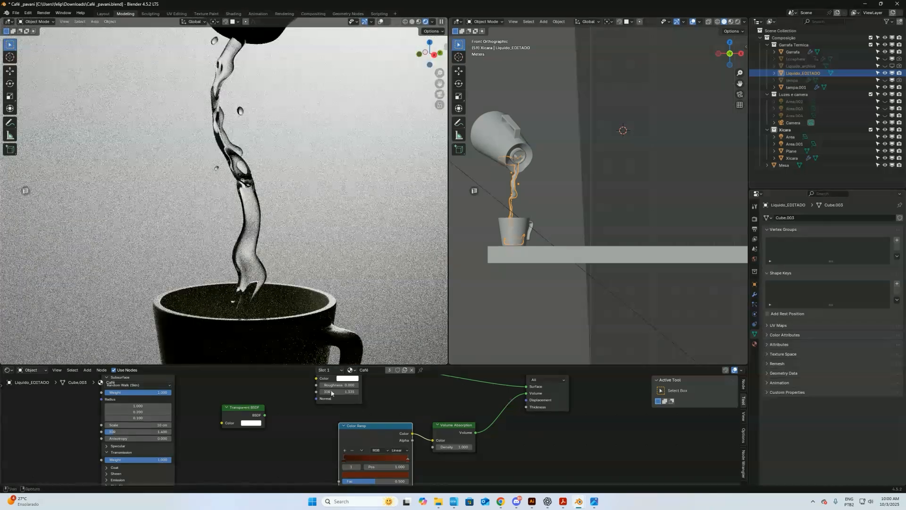
Step: Raise the Volume Absorption density, trying 10 and 20 before fine-tuning it
click(446, 448)
text(10)
key(Return)
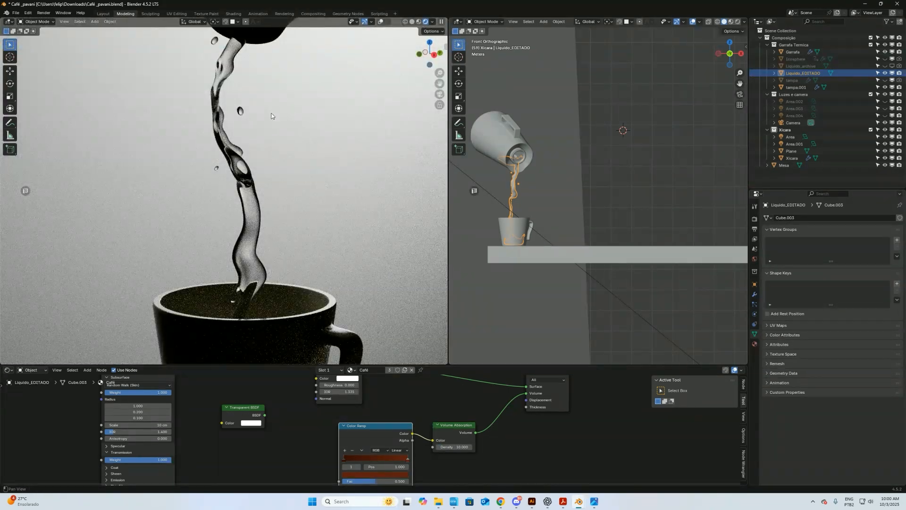
click(462, 448)
text(20)
key(Return)
drag(462, 447, 423, 447)
Step: Try a plain orange-red colour on Volume Absorption without the Color Ramp, and undo it
click(466, 441)
click(477, 386)
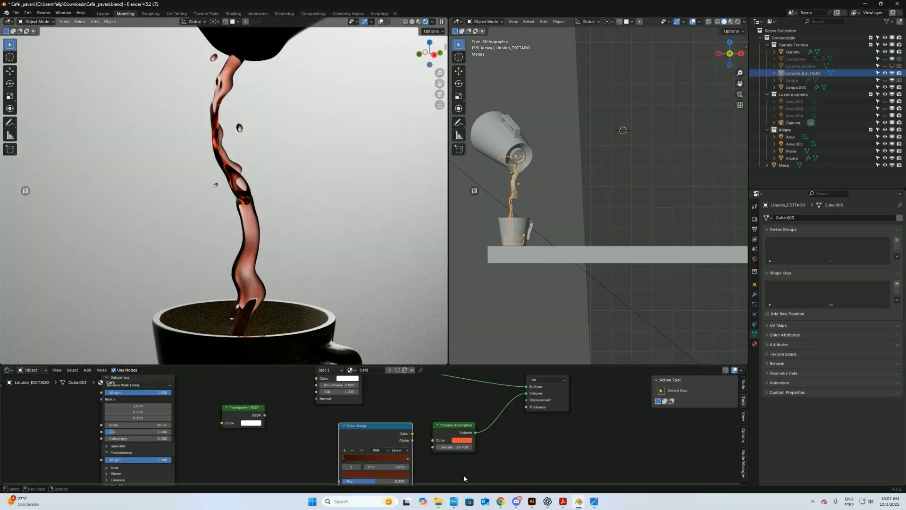
key(ctrl+z)
key(ctrl+z)
Step: Brighten the Color Ramp stops to orange and red, and shift the orange stop to about 0.423
click(378, 474)
drag(397, 404, 398, 375)
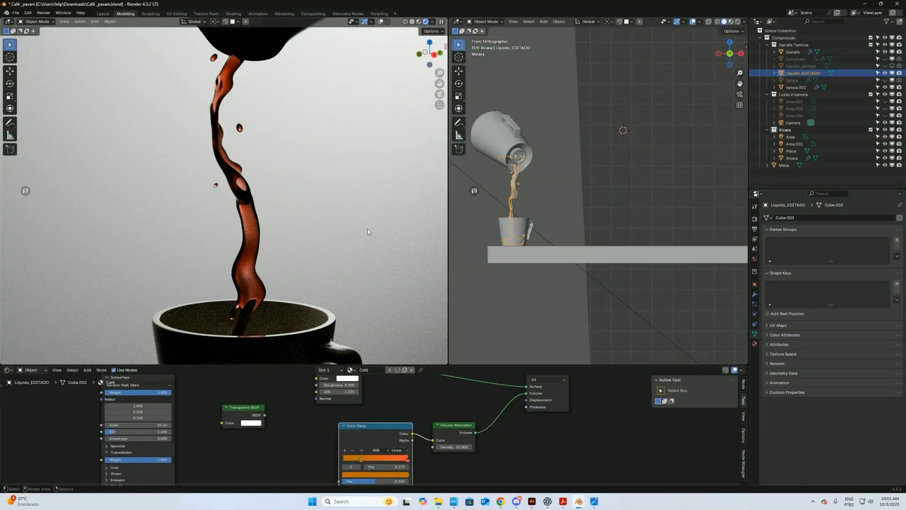
key(Home)
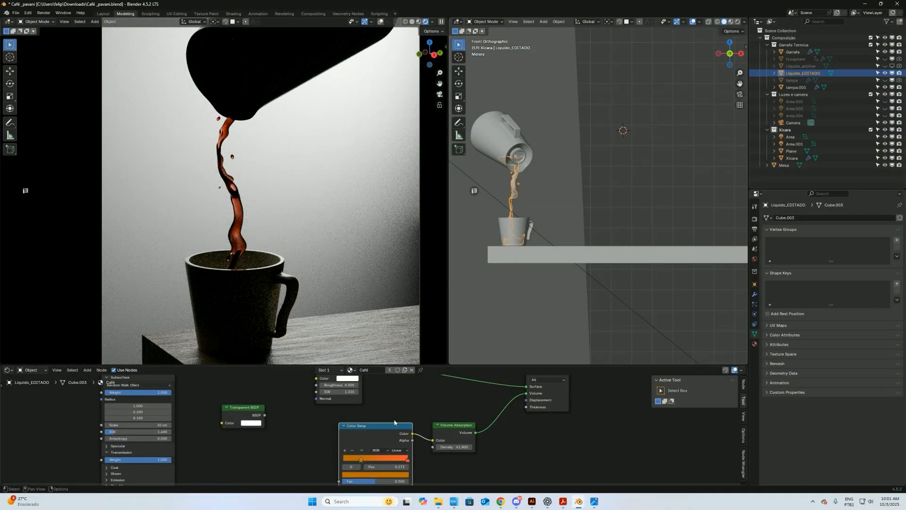
middle_drag(406, 398, 375, 419)
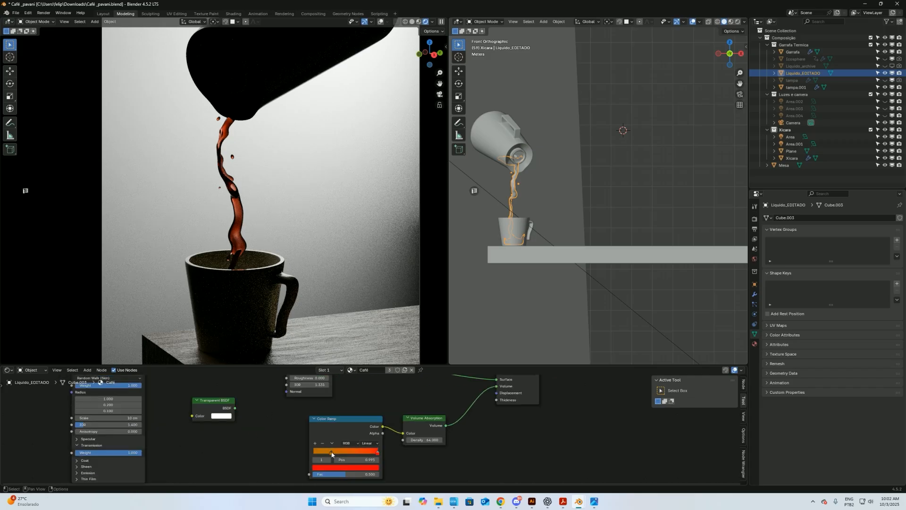
drag(332, 454, 341, 454)
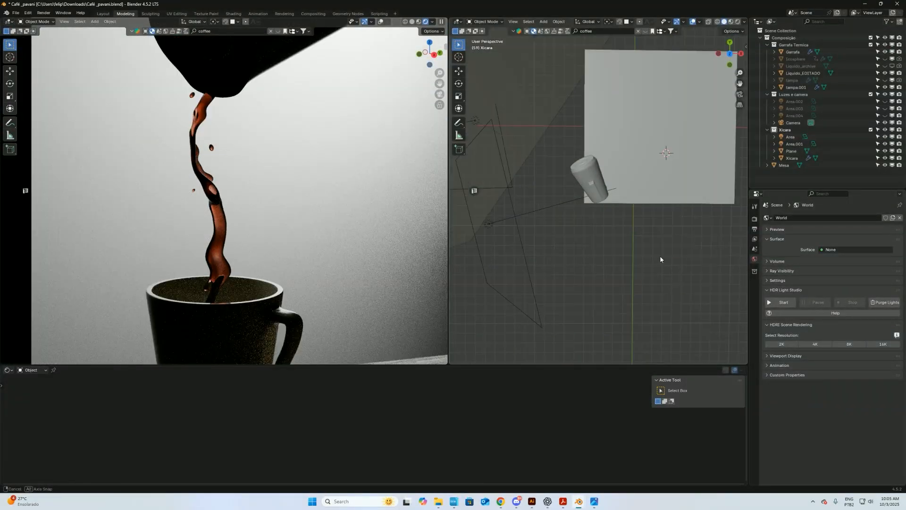
Step: In top view, move the Area.001 light about -210 cm in X and -299 cm in Y
middle_drag(657, 259, 552, 226)
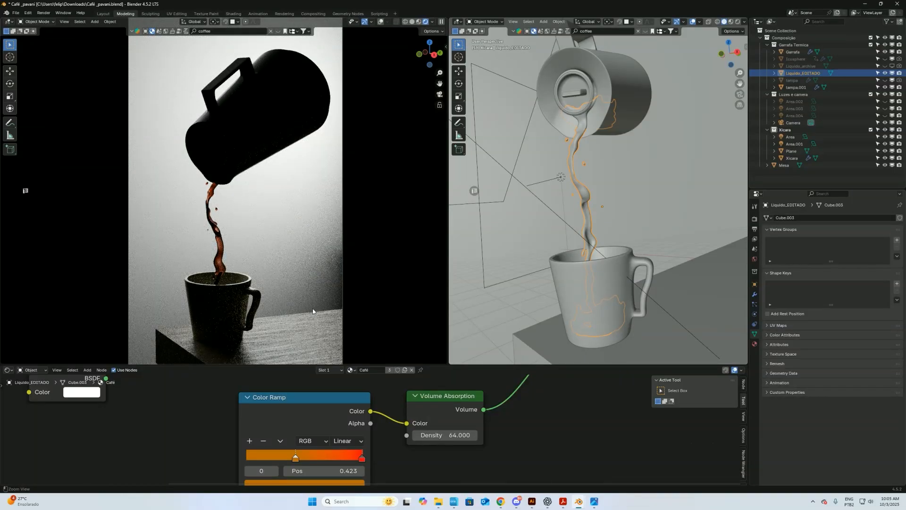
scroll(310, 218, up, 5)
key(KP_7)
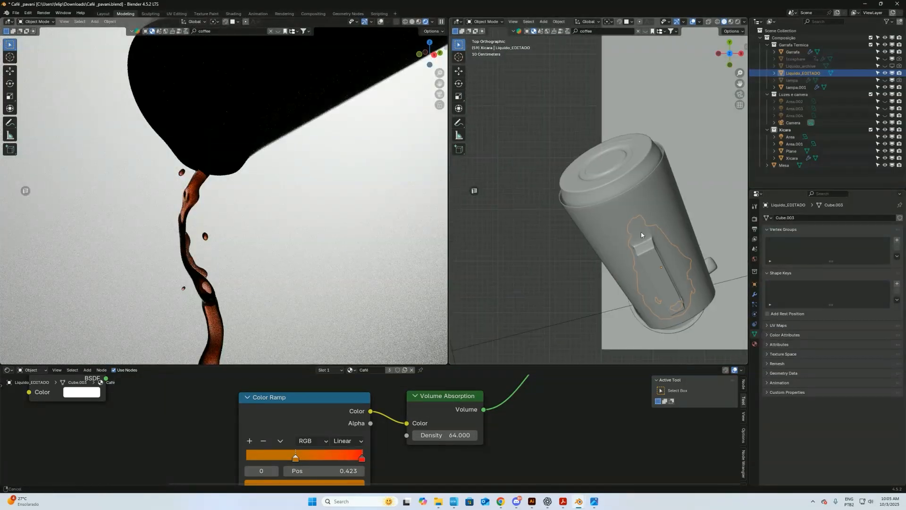
scroll(546, 149, down, 3)
scroll(547, 150, up, 5)
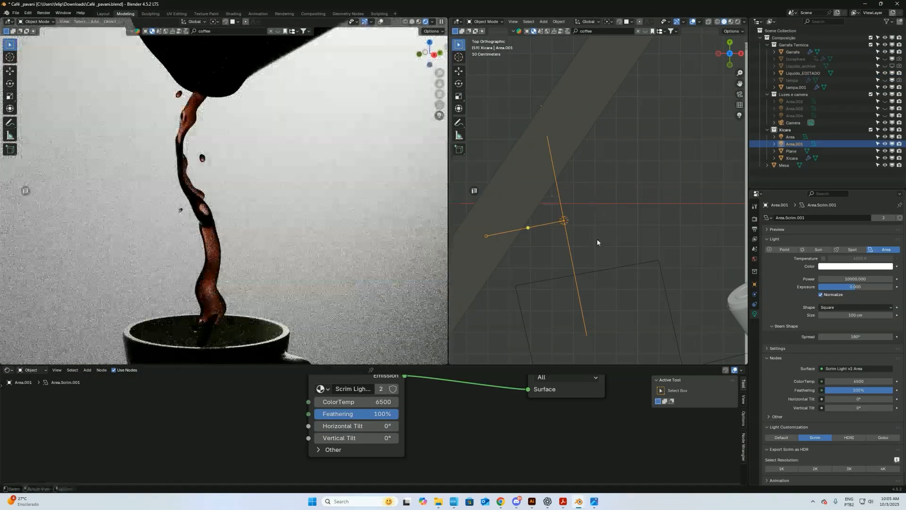
key(g)
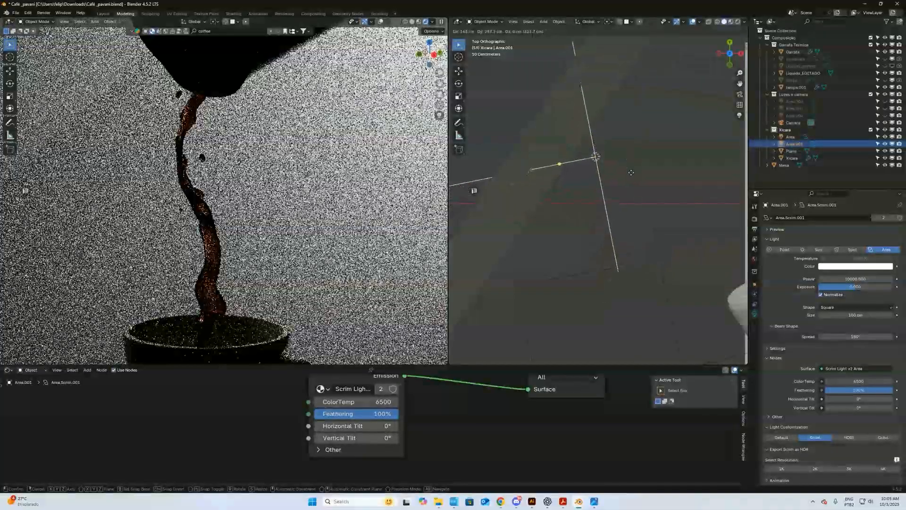
click(553, 296)
shift+middle_drag(573, 236, 576, 174)
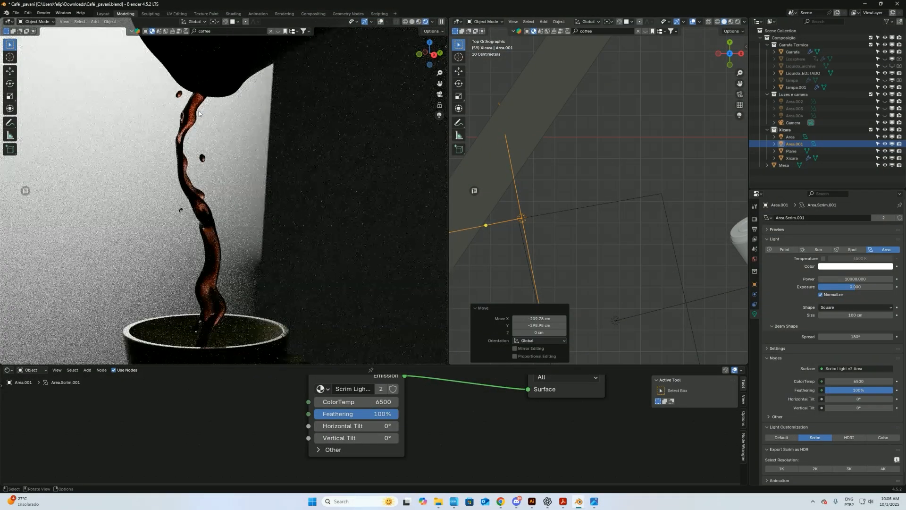
Step: Rotate the Area.001 light in top view and fine-tune its position, ending with a shift of about -23 cm in X and -44 cm in Y
key(r)
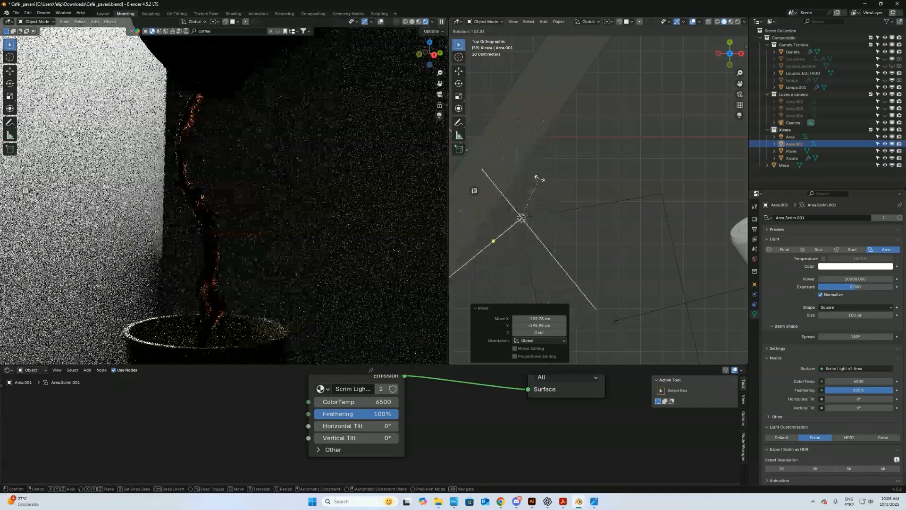
click(540, 189)
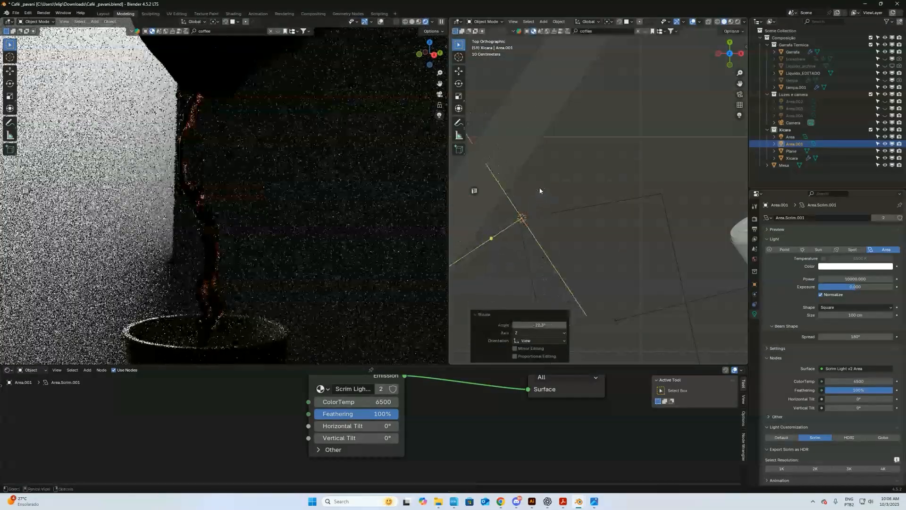
key(r)
click(532, 265)
key(g)
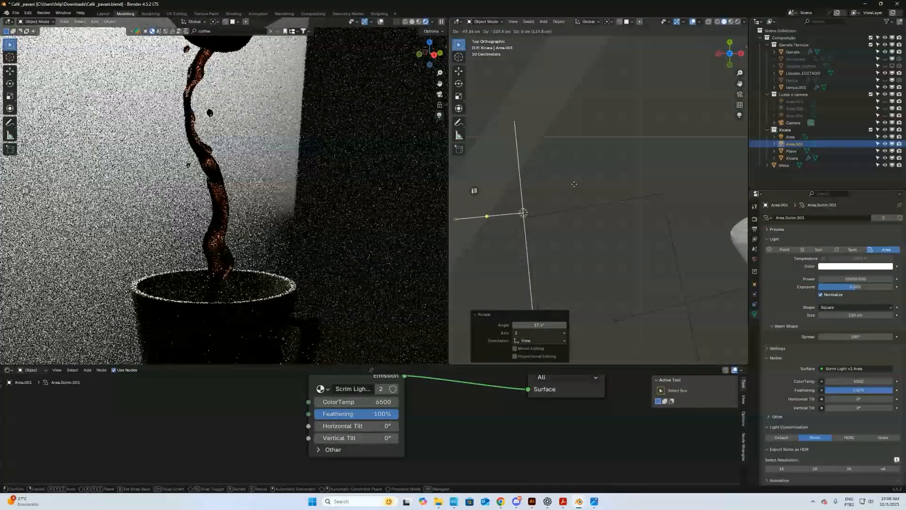
click(584, 174)
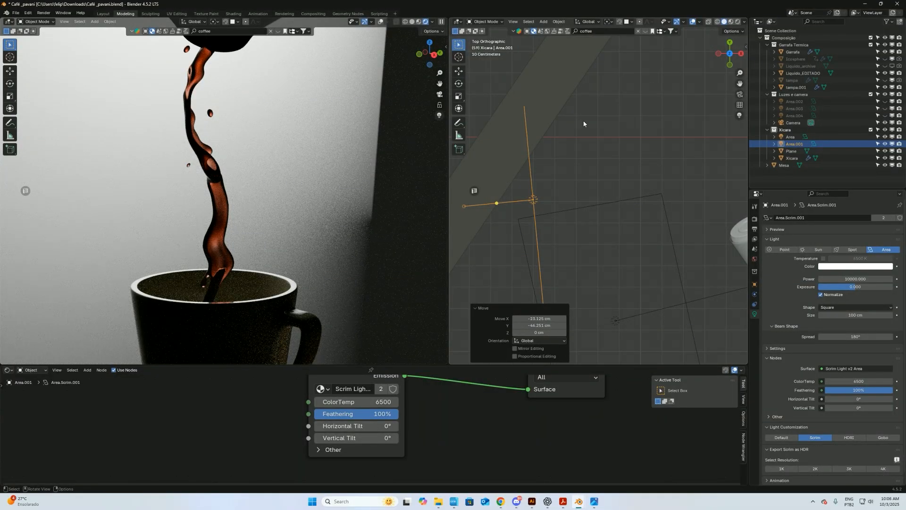
Step: Select the liquid and tint its Glass BSDF colour, trying a muted salmon before choosing a warm yellow
middle_drag(570, 197, 613, 214)
click(613, 215)
shift+scroll(401, 442, down, 1)
click(402, 425)
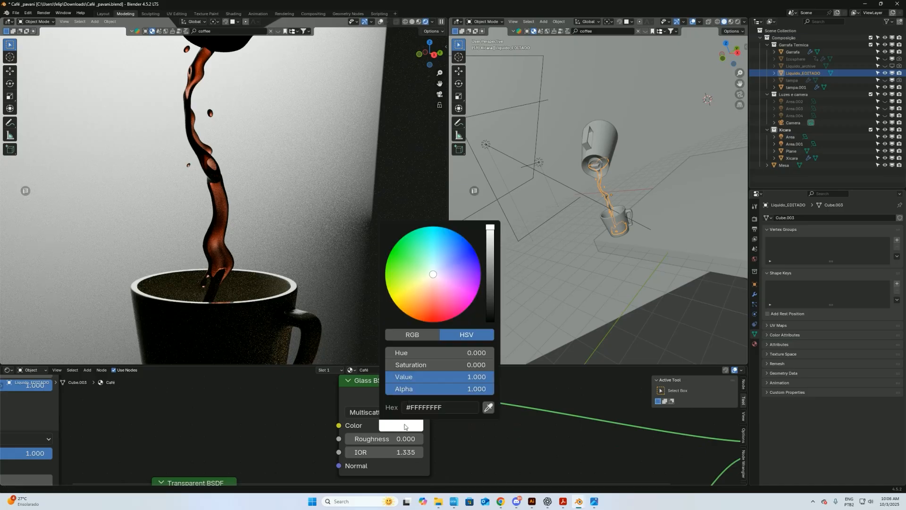
drag(430, 306, 417, 320)
drag(491, 228, 494, 260)
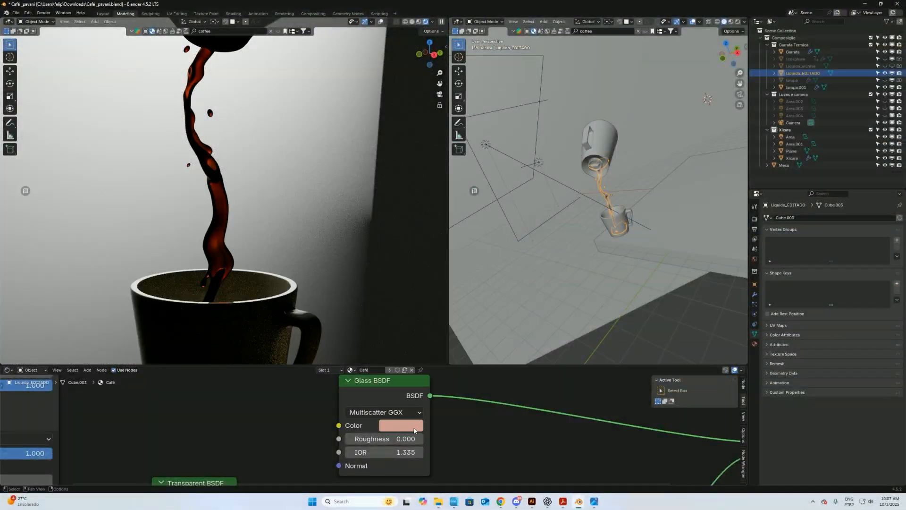
click(415, 429)
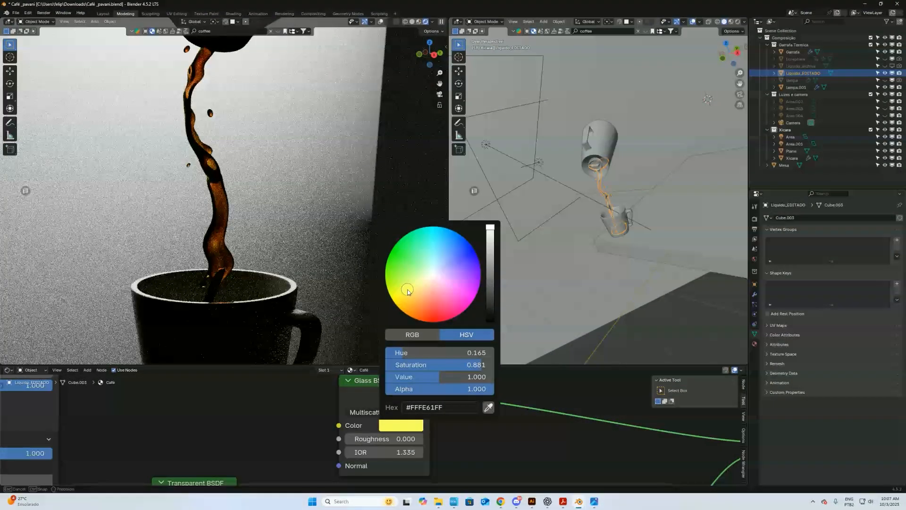
drag(408, 291, 409, 298)
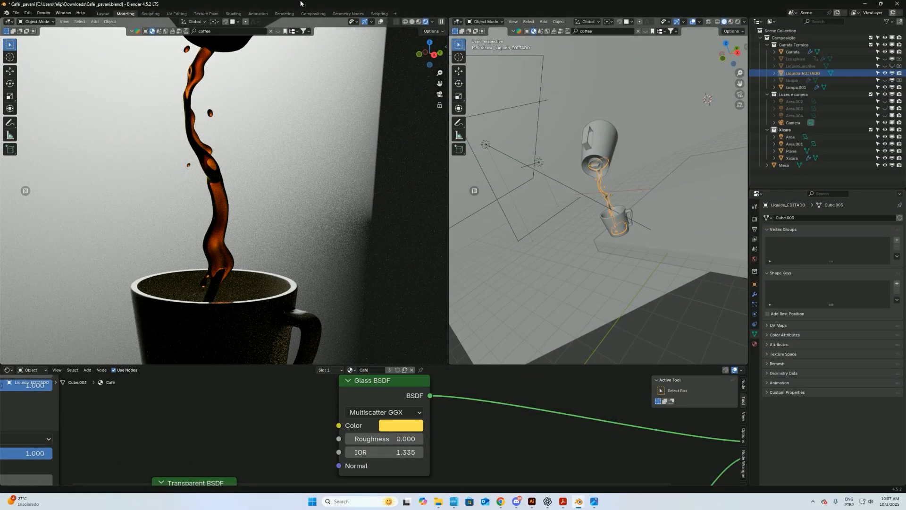
Step: Place the Transparent BSDF below the Glass BSDF and combine both through a Mix Shader feeding the material's surface
scroll(505, 418, down, 4)
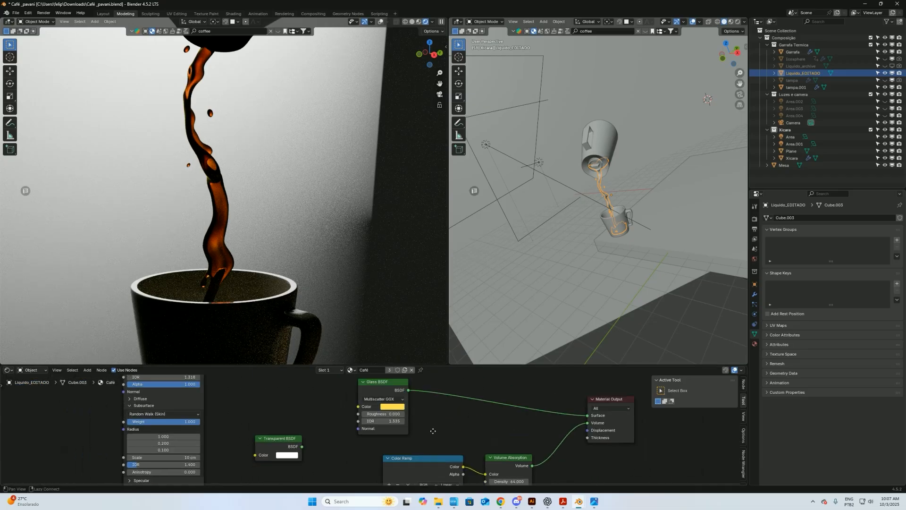
drag(429, 469, 430, 475)
drag(399, 393, 374, 383)
drag(299, 450, 372, 446)
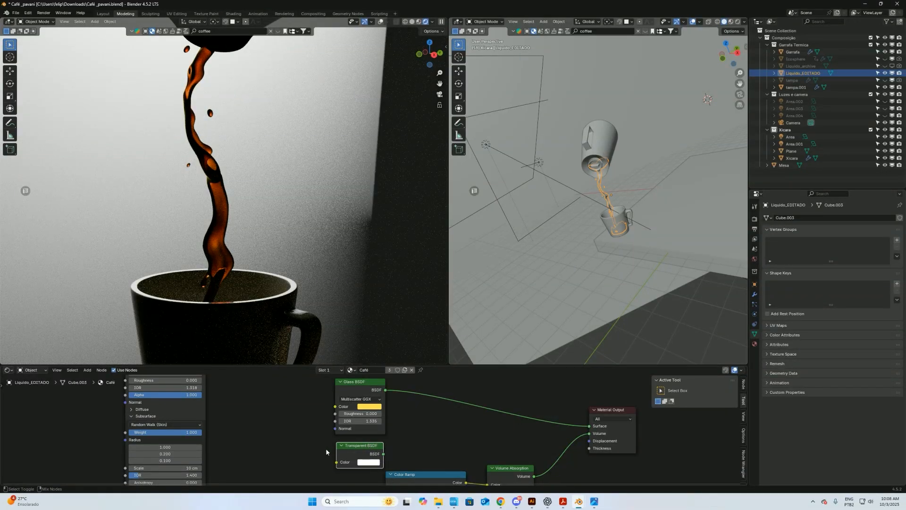
ctrl+shift+right_drag(329, 451, 365, 431)
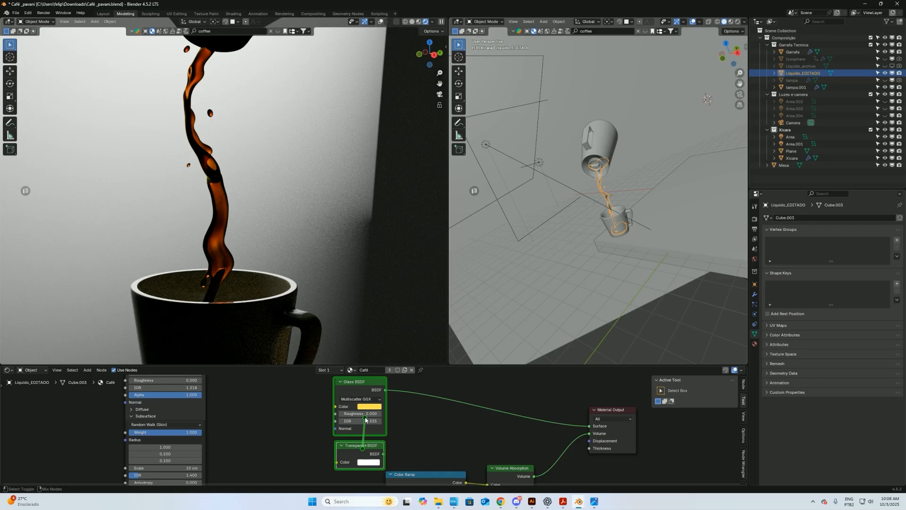
ctrl+shift+right_drag(366, 420, 366, 420)
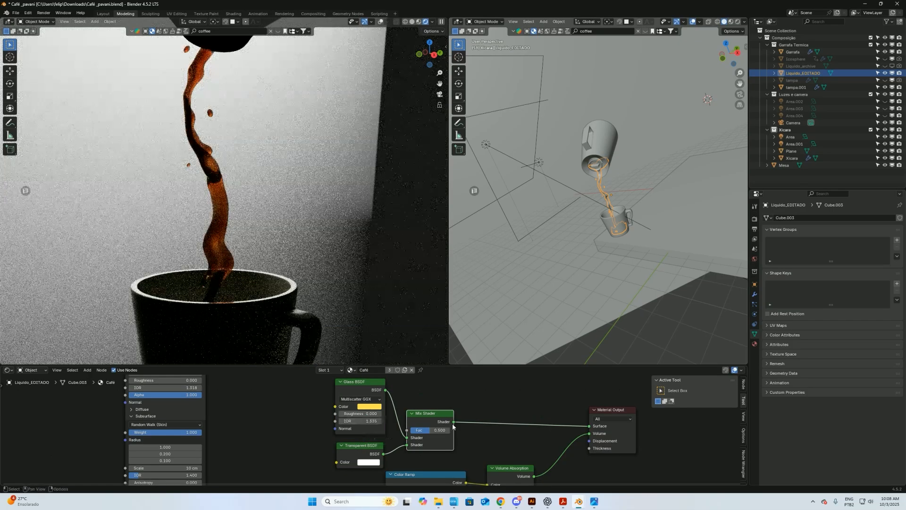
Step: Rearrange the coffee shader nodes and lower the Mix Shader factor to 0
middle_drag(453, 418, 410, 420)
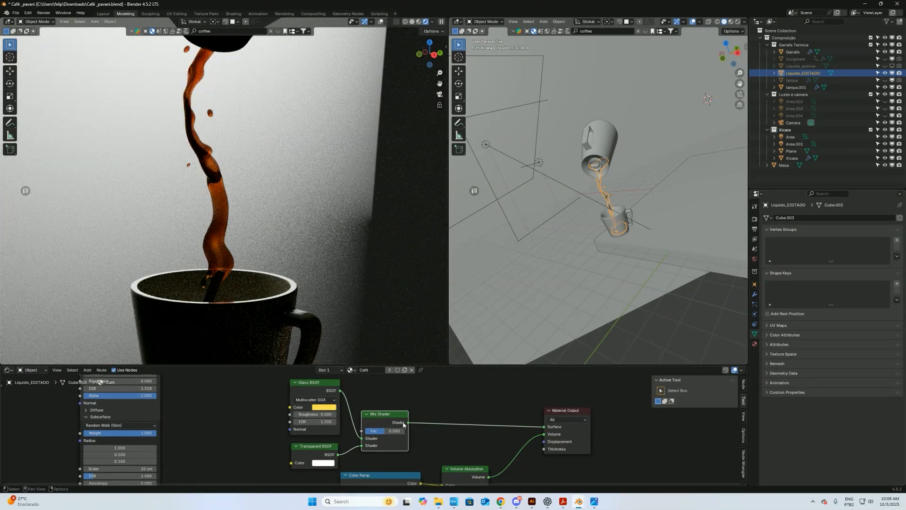
scroll(382, 432, down, 4)
middle_drag(381, 390, 389, 417)
drag(389, 416, 361, 461)
key(g)
click(369, 438)
middle_drag(404, 382, 394, 410)
click(391, 424)
click(347, 472)
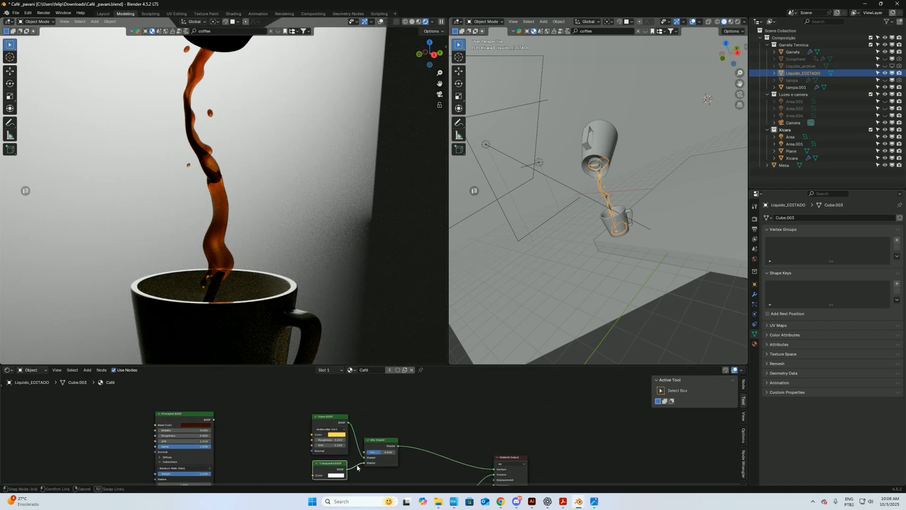
drag(382, 453, 354, 449)
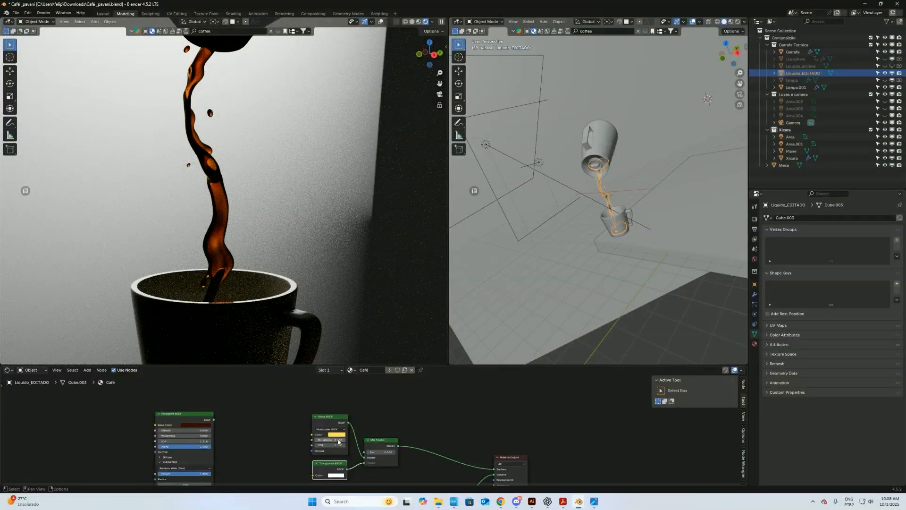
Step: Add a Light Path node to the coffee material and place it beside the Glass BSDF
middle_drag(401, 426, 441, 427)
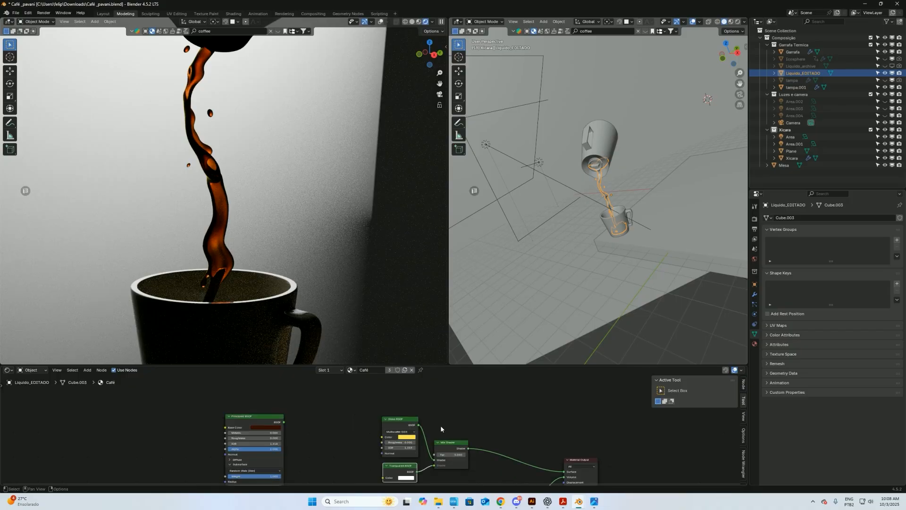
key(shift+a)
text(light)
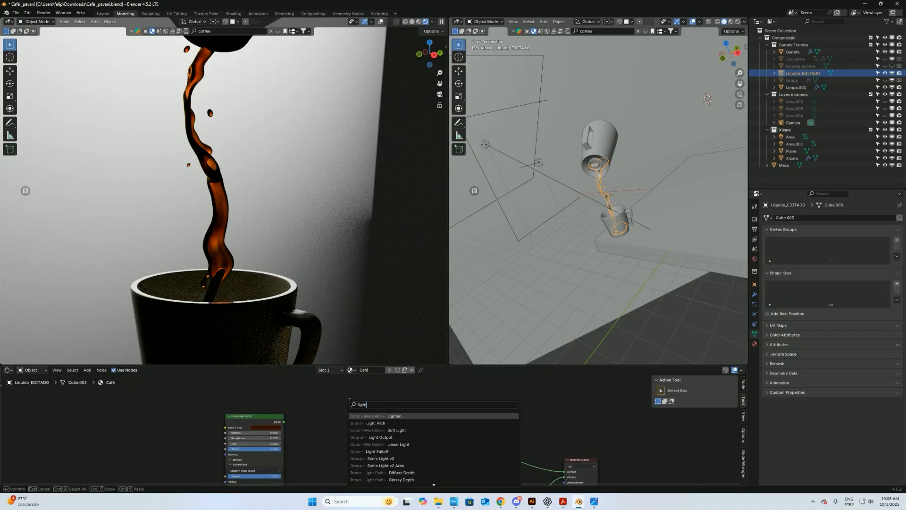
key(Down)
key(Return)
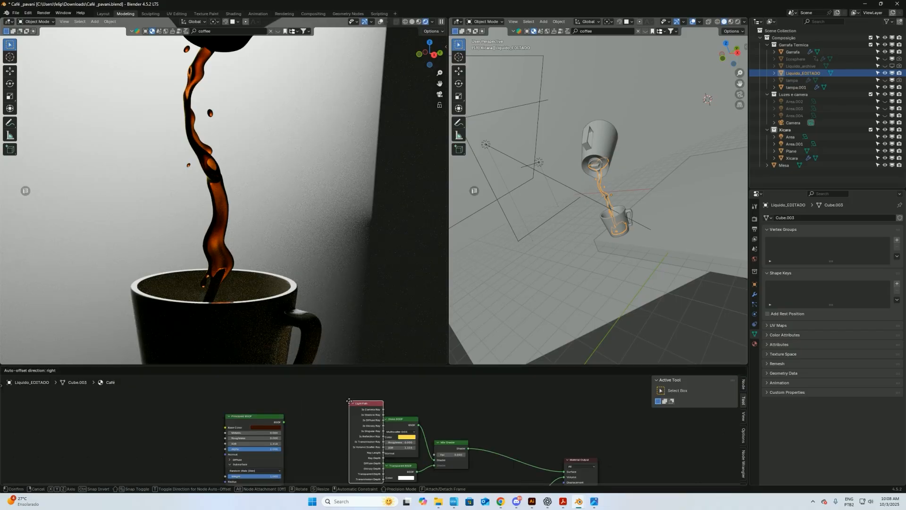
click(341, 392)
Step: Connect the Light Path's Is Shadow Ray output to the Mix Shader's factor
middle_drag(434, 416, 381, 417)
scroll(382, 416, up, 3)
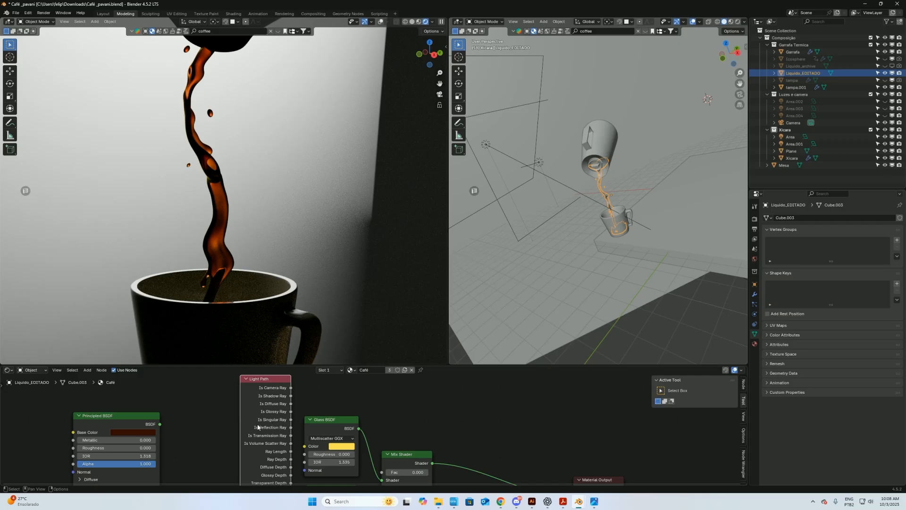
middle_drag(420, 456, 434, 415)
middle_drag(338, 419, 355, 473)
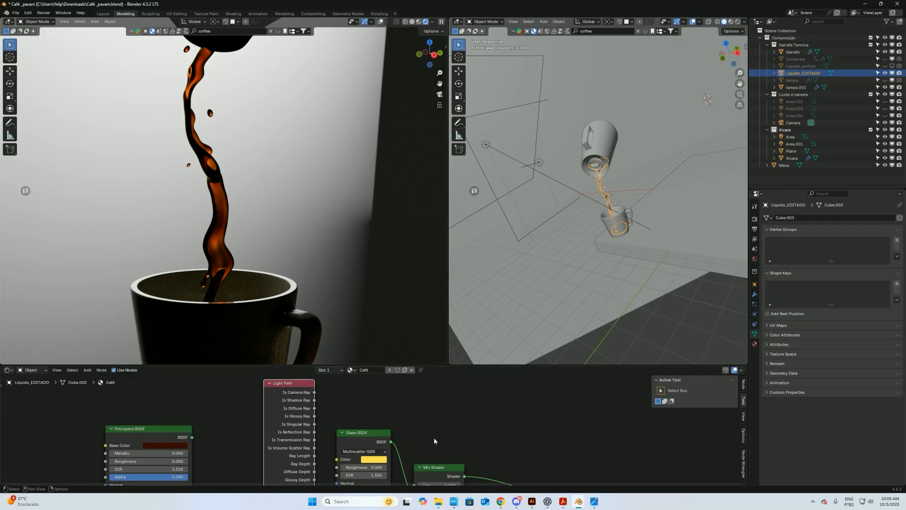
scroll(378, 425, down, 1)
drag(303, 387, 385, 457)
drag(350, 423, 348, 421)
middle_drag(458, 441, 451, 398)
middle_drag(338, 404, 338, 423)
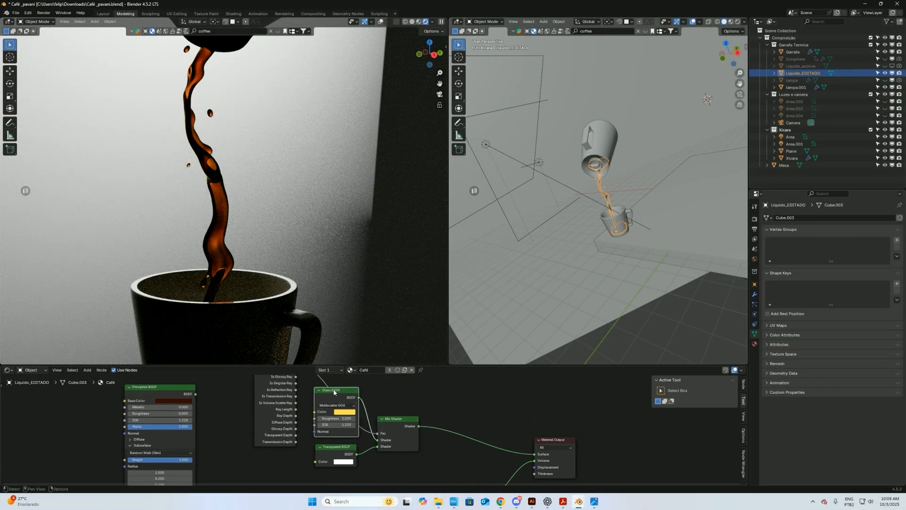
Step: Rearrange the Glass BSDF, Transparent BSDF, Mix Shader and Light Path nodes so their connections read clearly
drag(335, 452, 336, 454)
drag(338, 394, 334, 409)
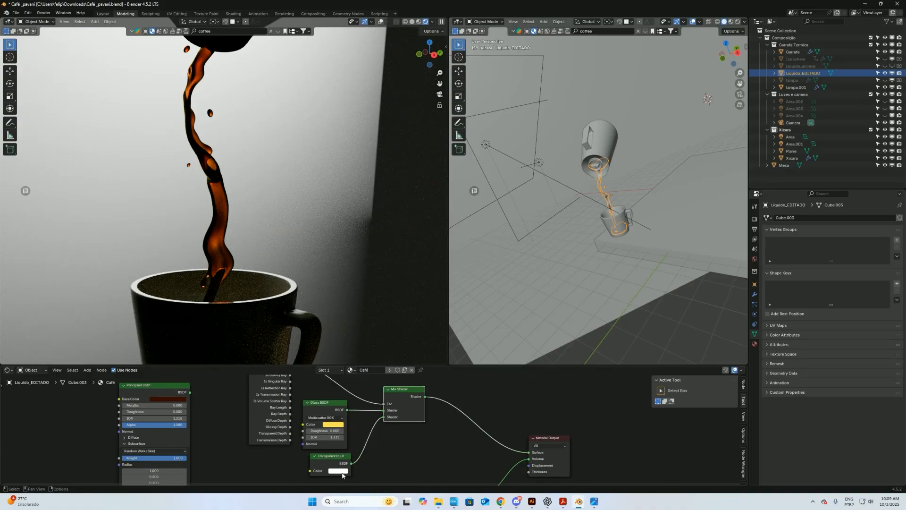
click(347, 472)
drag(327, 402, 328, 401)
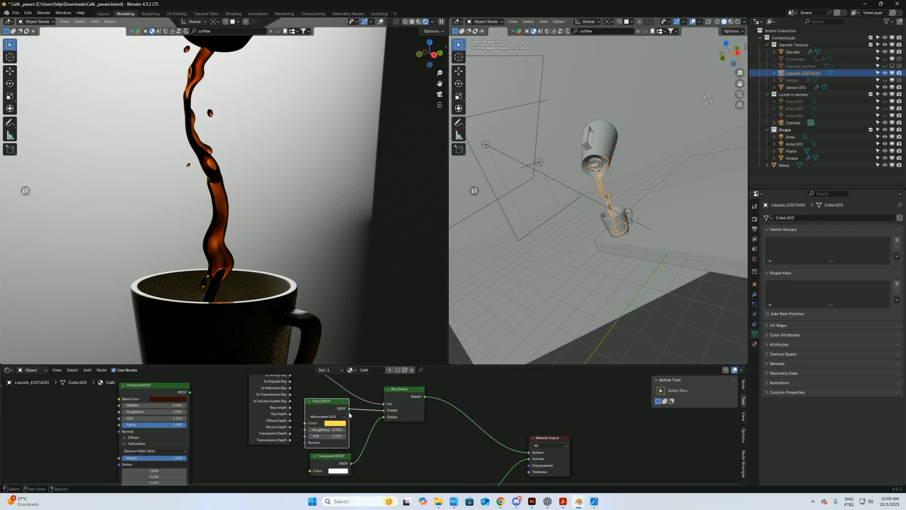
middle_drag(402, 442, 421, 443)
alt+drag(384, 392, 385, 420)
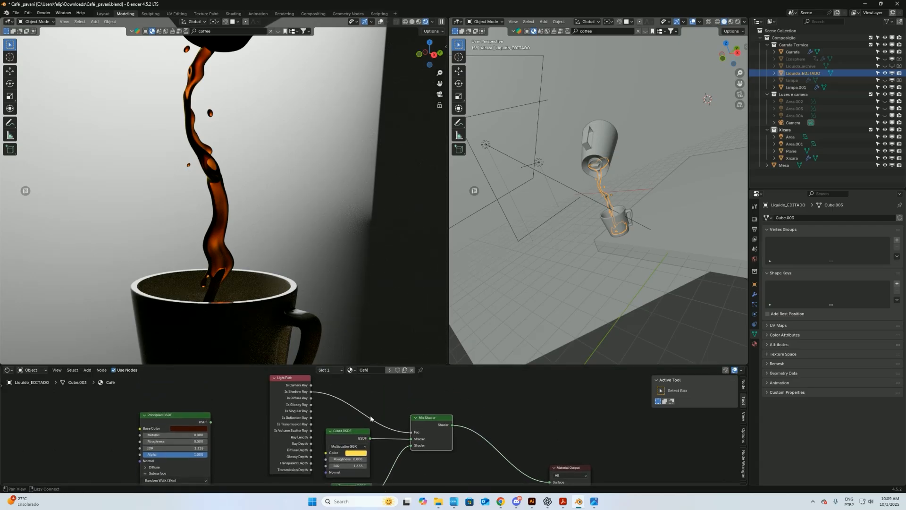
drag(290, 378, 291, 380)
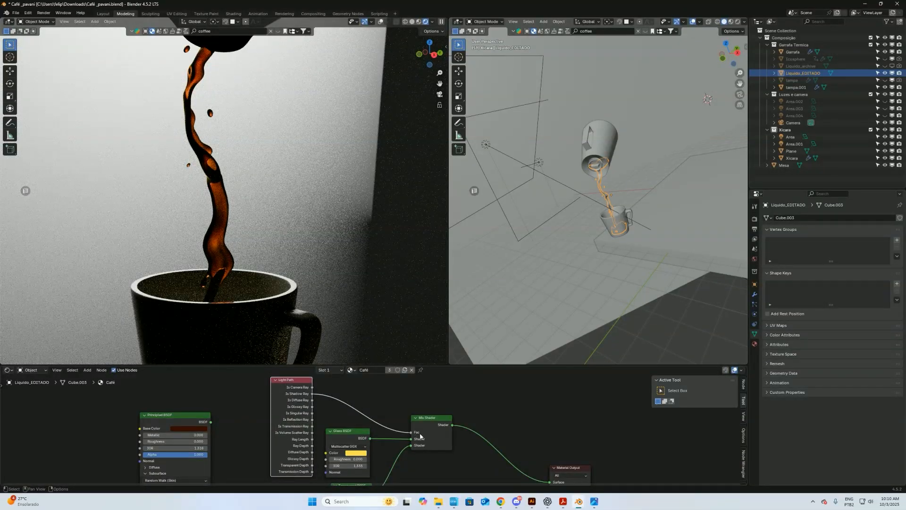
drag(424, 419, 426, 419)
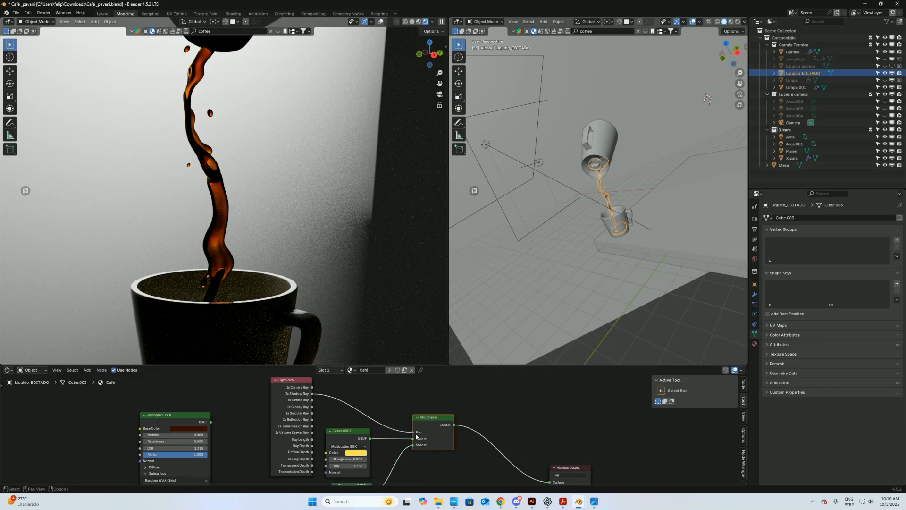
drag(340, 433, 341, 433)
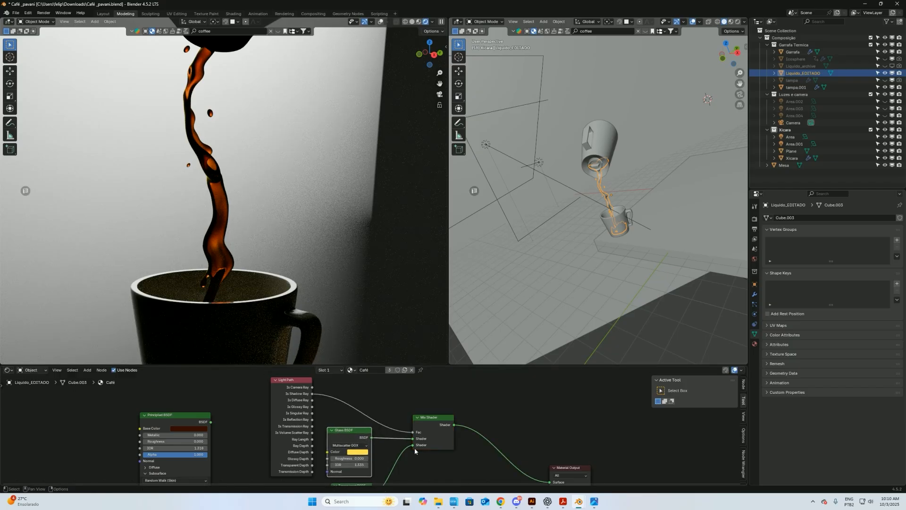
alt+drag(403, 464, 403, 427)
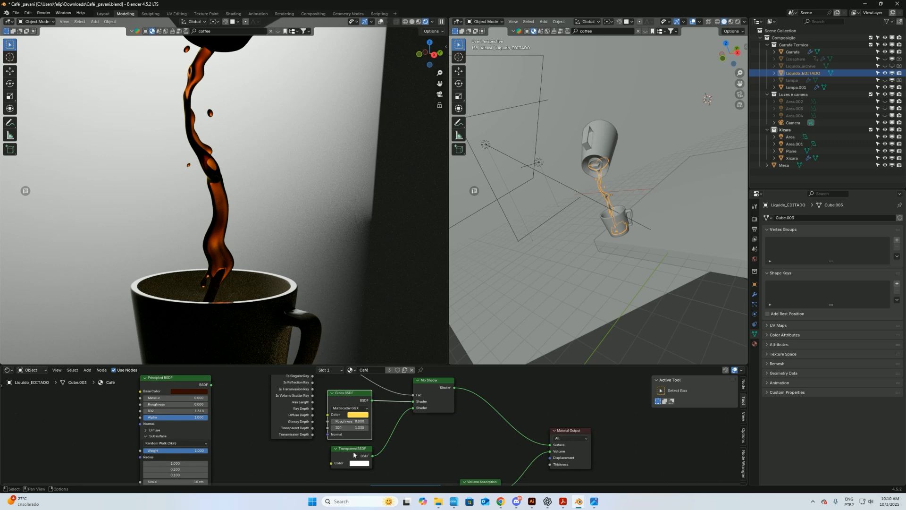
Step: Try swapping the Mix Shader inputs, with the Transparent BSDF in the first shader slot and the Glass BSDF in the second
alt+drag(394, 398, 415, 409)
mouse_move(359, 399)
mouse_down()
mouse_move(412, 446)
mouse_move(357, 410)
mouse_move(358, 401)
mouse_up()
drag(404, 445, 353, 428)
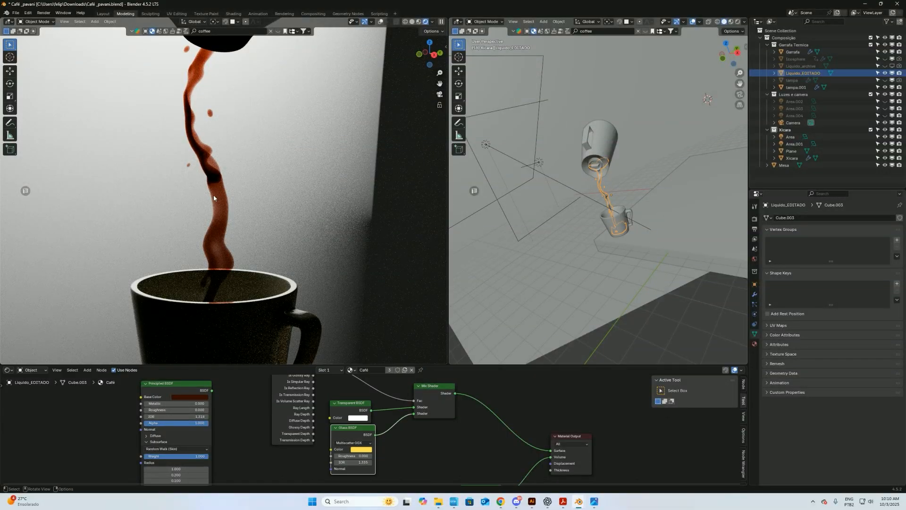
drag(352, 403, 352, 397)
click(359, 412)
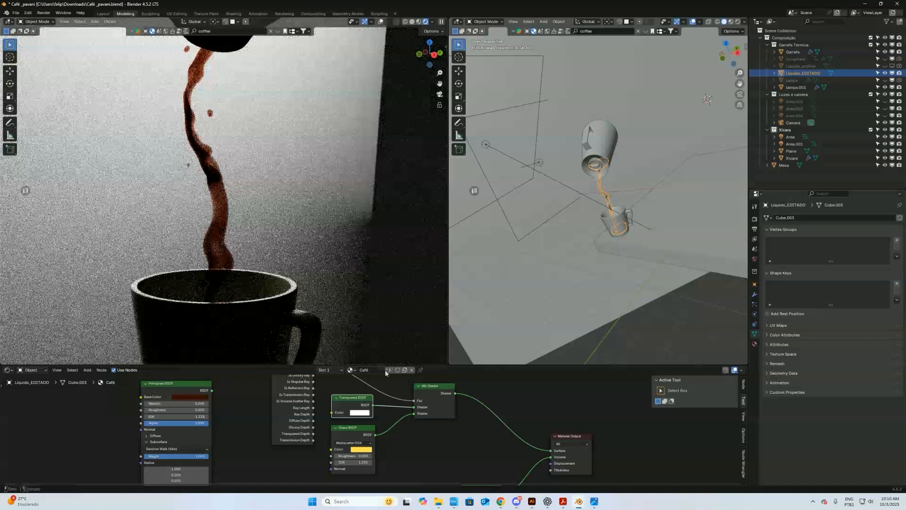
click(359, 412)
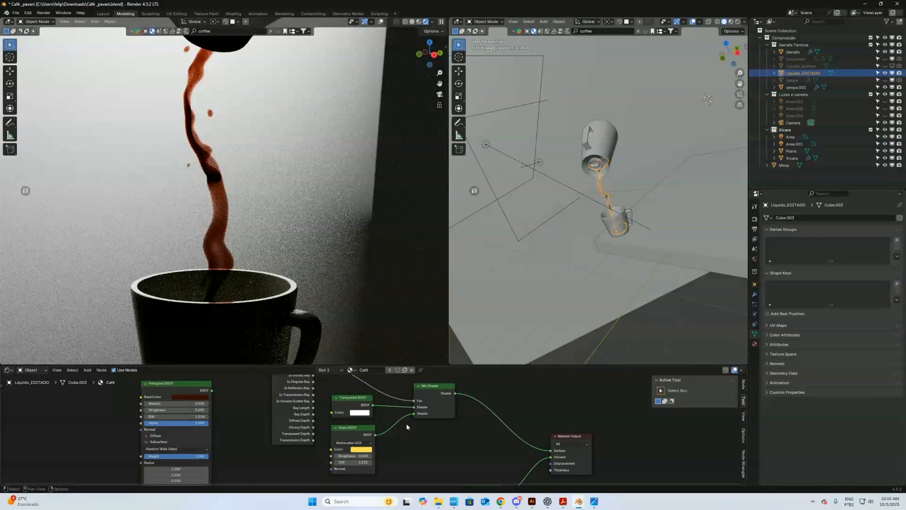
Step: Restore the Glass BSDF to the Mix Shader's first slot and the Transparent BSDF to the second
drag(412, 415, 418, 414)
drag(366, 404, 413, 458)
drag(367, 430, 366, 407)
drag(397, 457, 348, 463)
Step: Insert a Math node set to Add between the Light Path's Is Shadow Ray output and the Mix Shader's factor
middle_drag(355, 471, 361, 426)
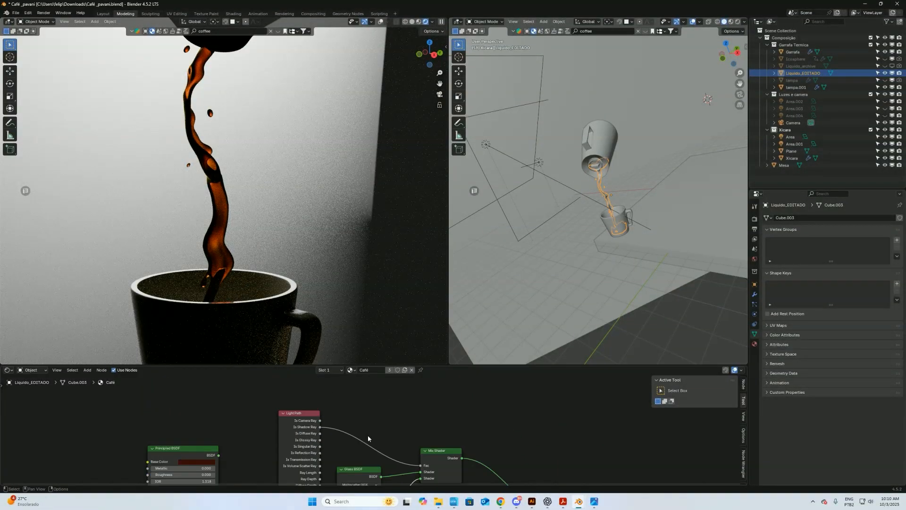
drag(313, 418, 318, 401)
key(shift+a)
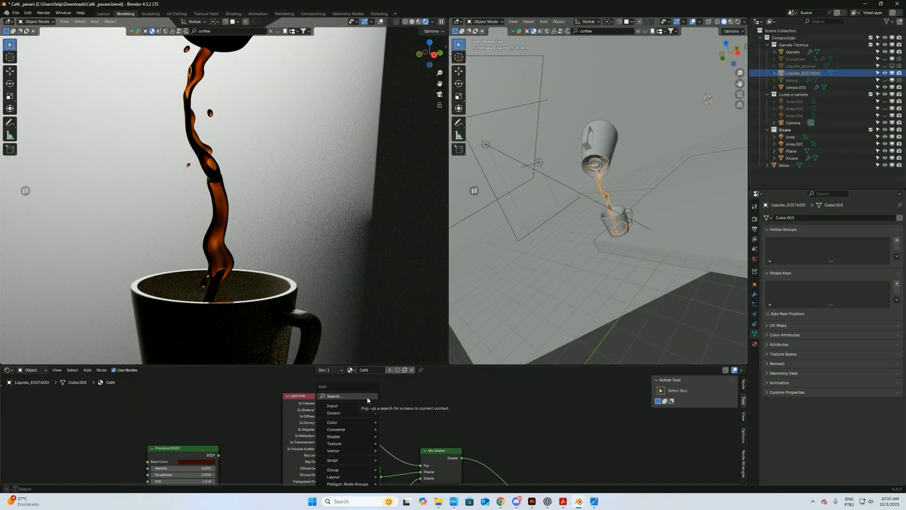
text(ma)
key(Return)
click(399, 425)
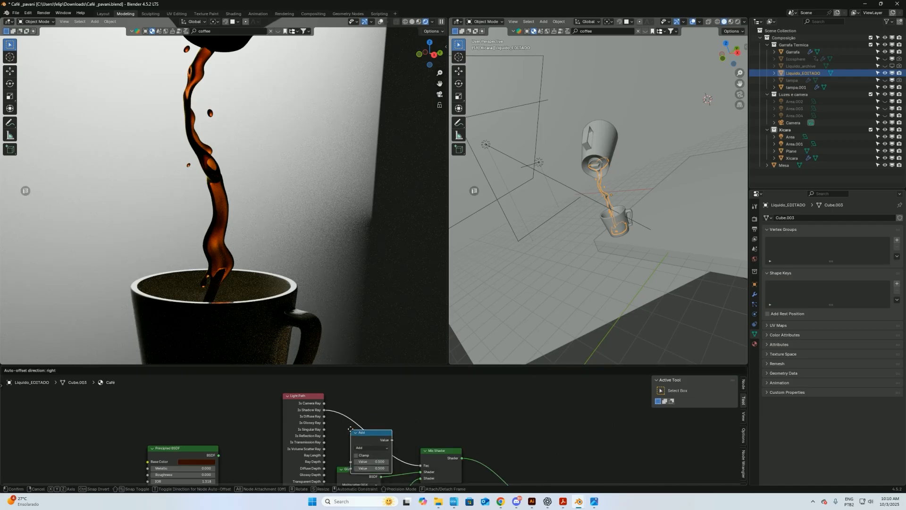
scroll(401, 426, up, 2)
middle_drag(400, 430, 405, 450)
click(359, 410)
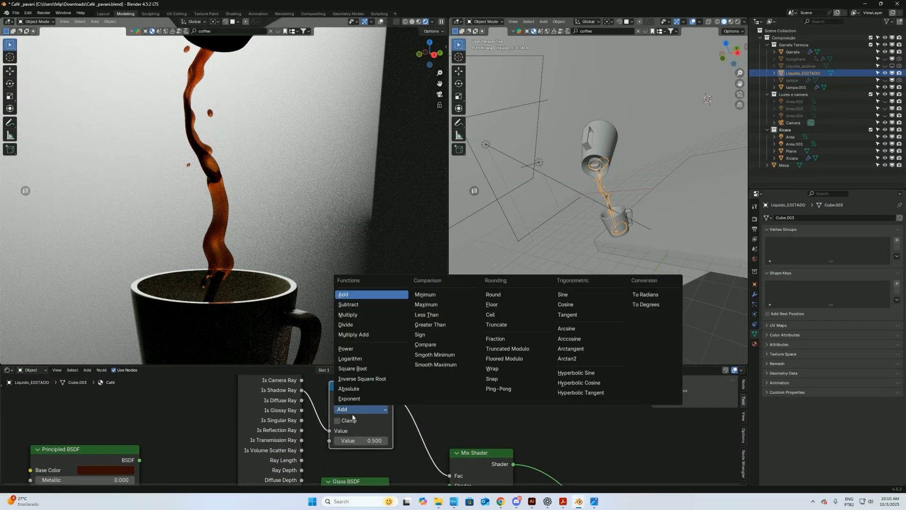
Step: Try 1 and 0 as the Math node's added value while comparing the liquid up close
scroll(414, 442, down, 1)
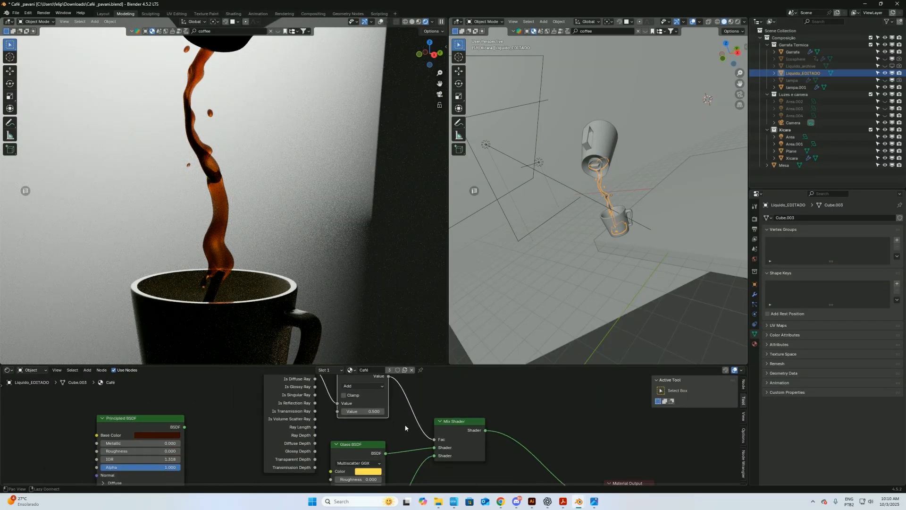
mouse_move(404, 447)
middle_down()
mouse_move(402, 409)
mouse_move(399, 448)
middle_up()
middle_drag(368, 411, 368, 460)
click(368, 460)
text(1)
key(Return)
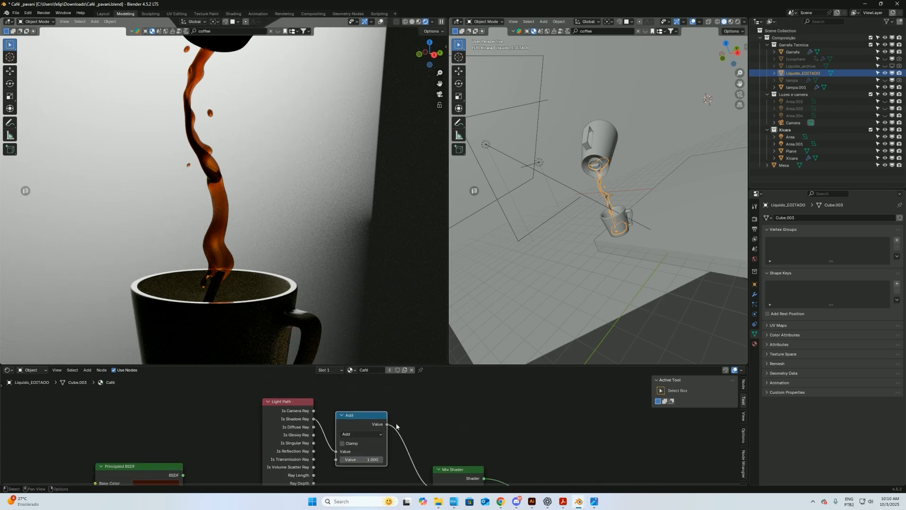
scroll(216, 175, up, 5)
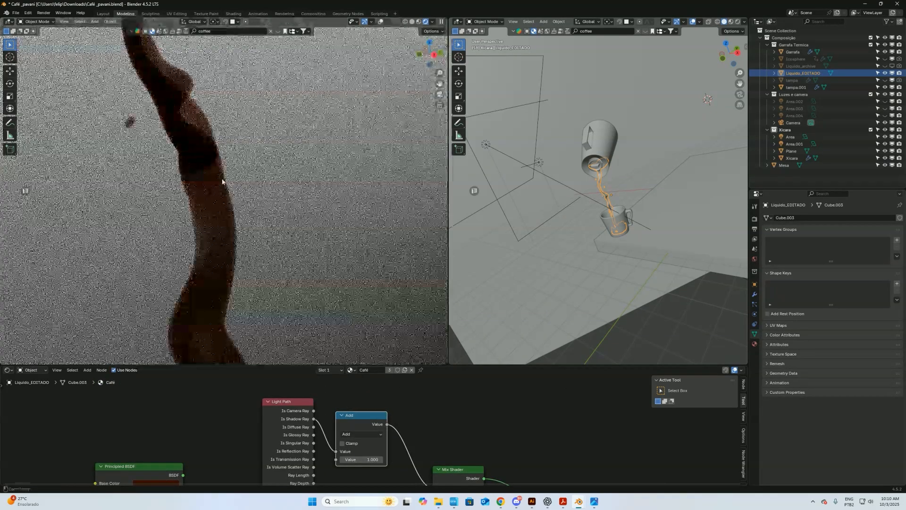
click(365, 459)
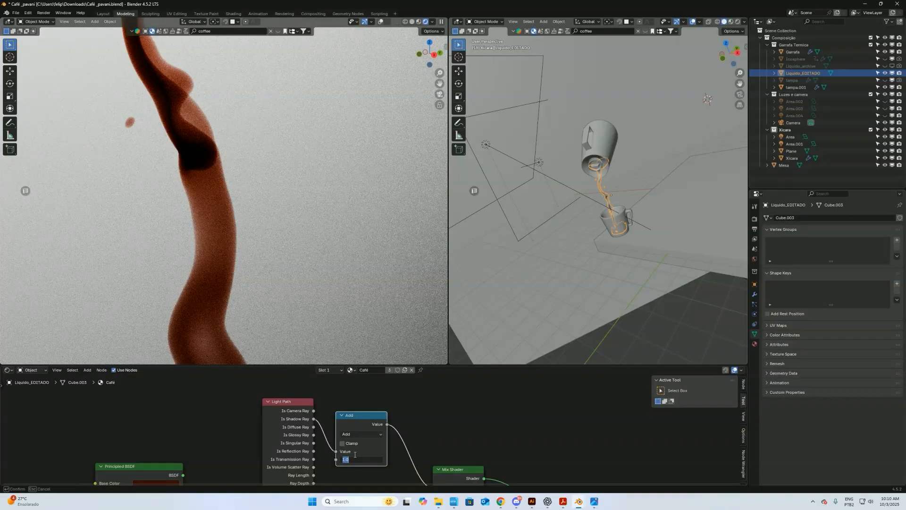
key(Return)
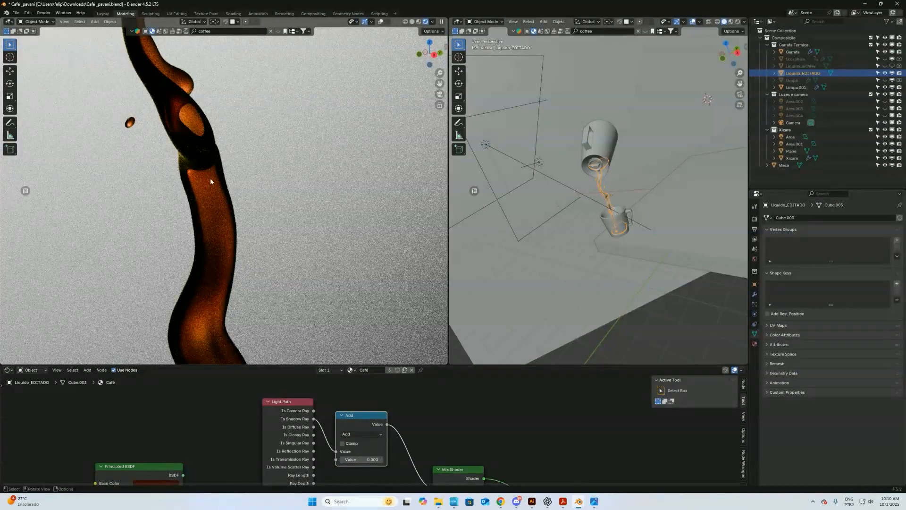
Step: Set the Math node's added value to 0.07 and fine-tune it to about 0.09, checking the whole camera frame
click(372, 459)
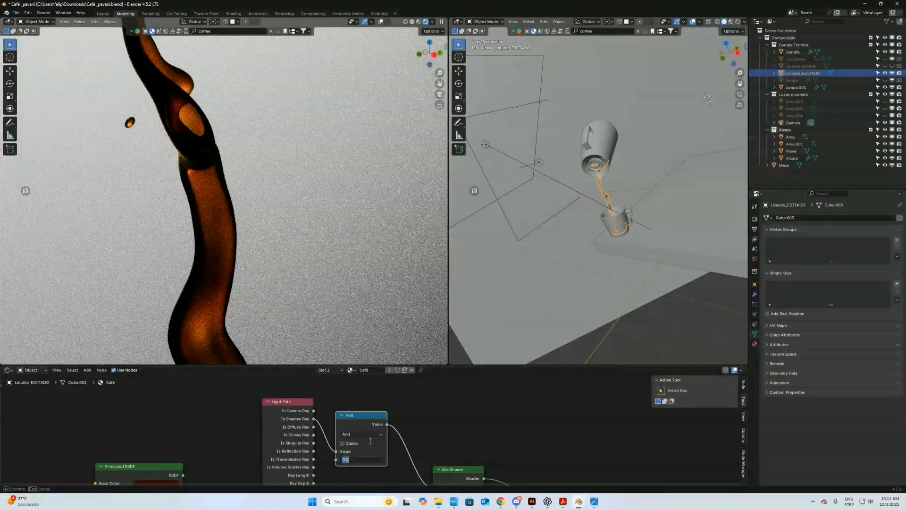
text(.07)
key(Return)
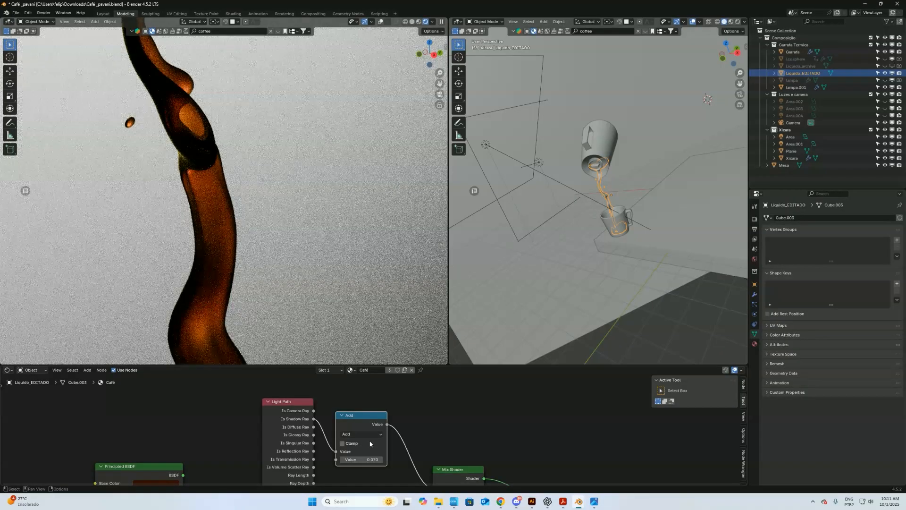
mouse_move(358, 461)
mouse_down()
mouse_move(372, 467)
mouse_move(361, 459)
mouse_up()
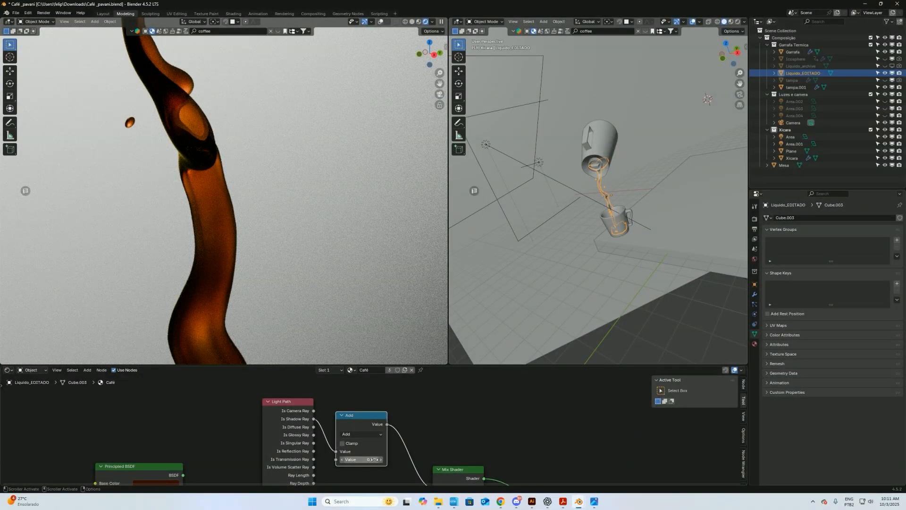
drag(362, 458, 366, 463)
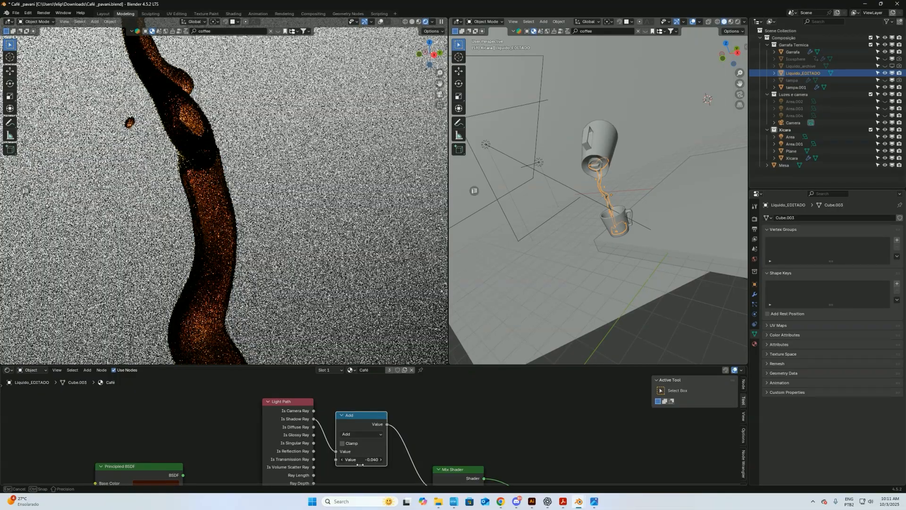
ctrl+middle_drag(266, 136, 303, 99)
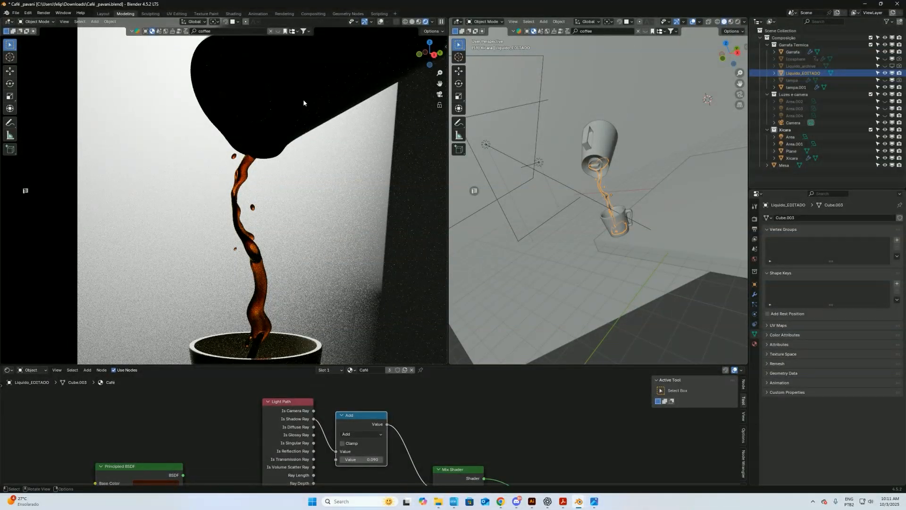
key(Home)
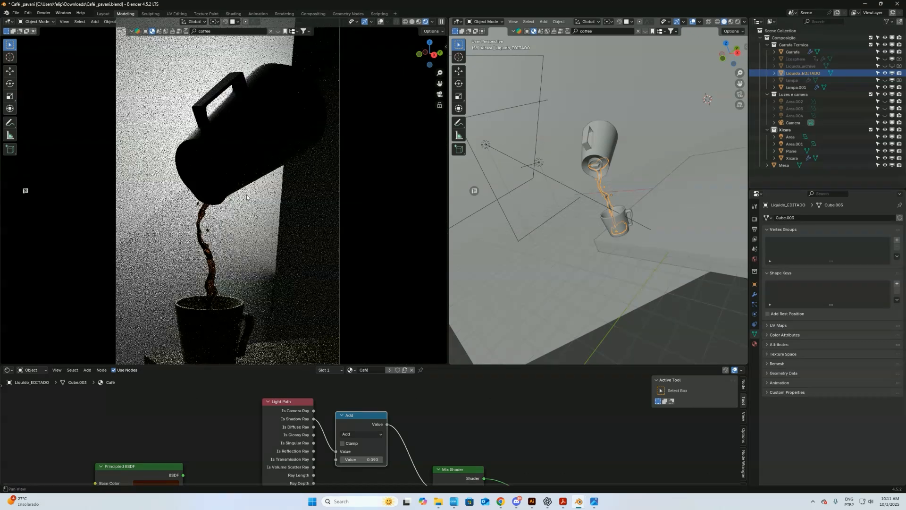
Step: Select the Area light and raise it in front view, shifting it slightly toward the thermos
click(499, 151)
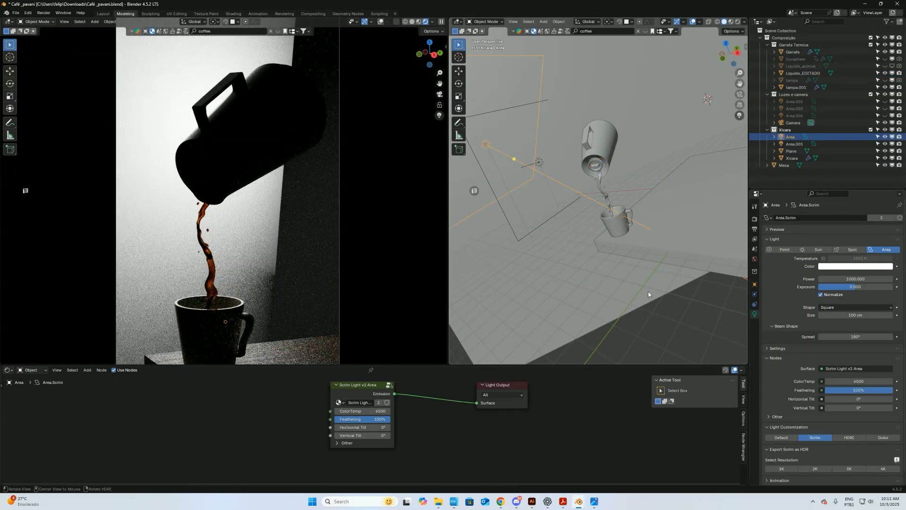
alt+drag(639, 277, 586, 277)
alt+drag(529, 192, 549, 175)
scroll(585, 189, down, 3)
key(KP_1)
key(g)
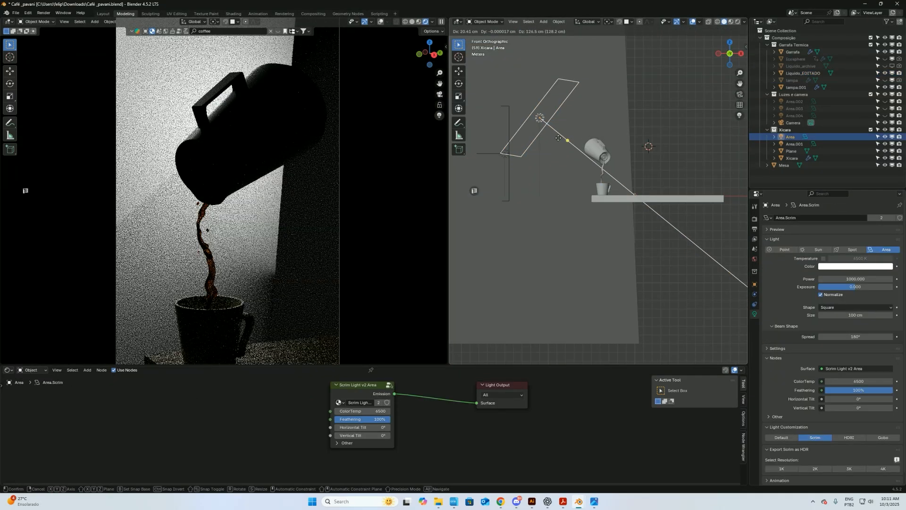
click(557, 150)
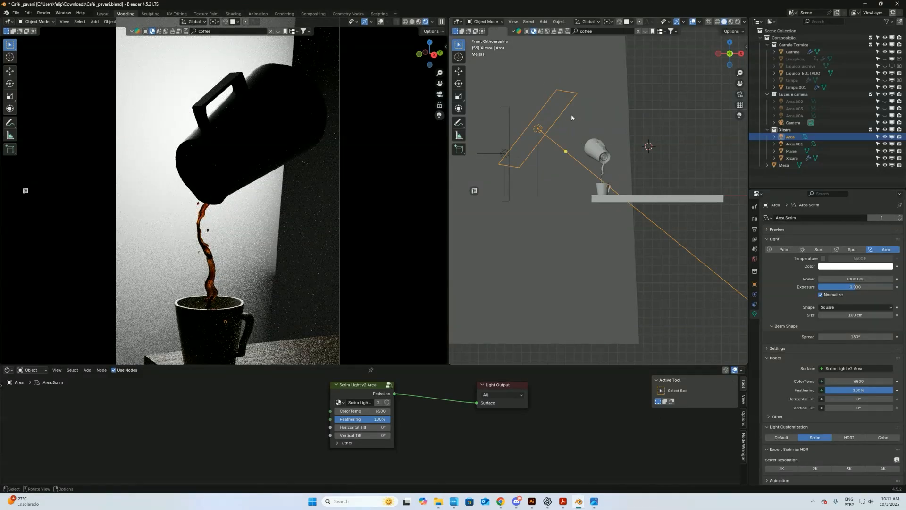
Step: Set the Area light's power to 2000
drag(387, 420, 361, 427)
double_click(862, 280)
text(2000)
key(Return)
Step: Select the Area.001 light together with the Plane backdrop and move them toward the table in top view
mouse_move(573, 170)
middle_down()
mouse_move(554, 196)
mouse_move(568, 172)
middle_up()
click(554, 195)
click(567, 175)
shift+click(559, 208)
key(KP_7)
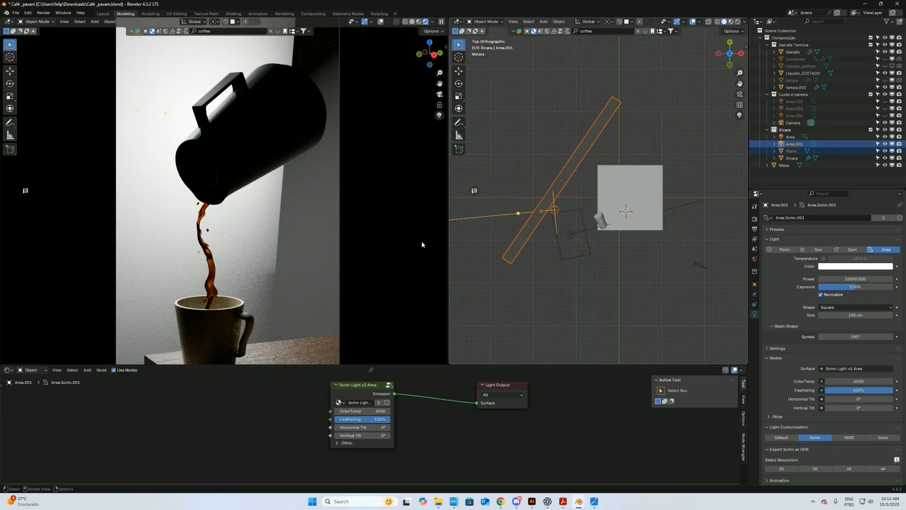
key(g)
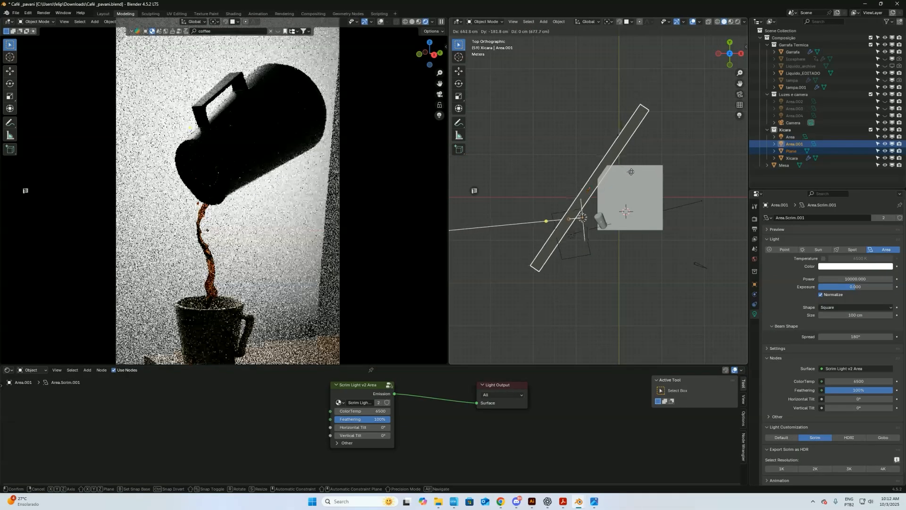
click(619, 160)
Step: Reposition the Area.001 light and backdrop several times in top view, comparing the liquid up close and settling slightly farther along positive Y
scroll(306, 167, up, 5)
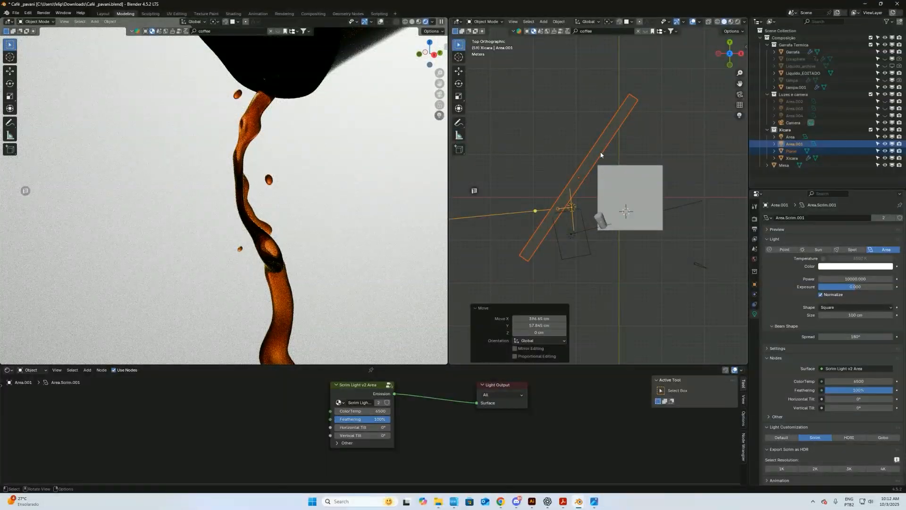
key(g)
click(580, 115)
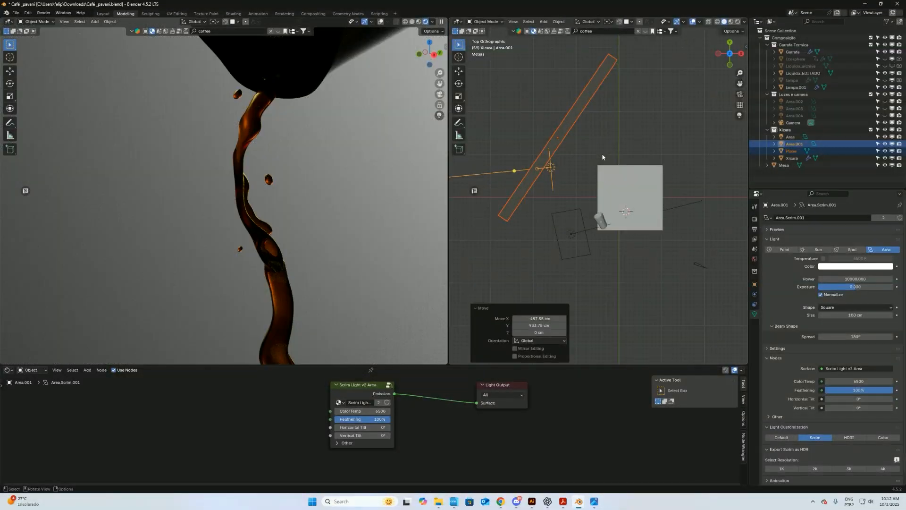
key(g)
click(677, 159)
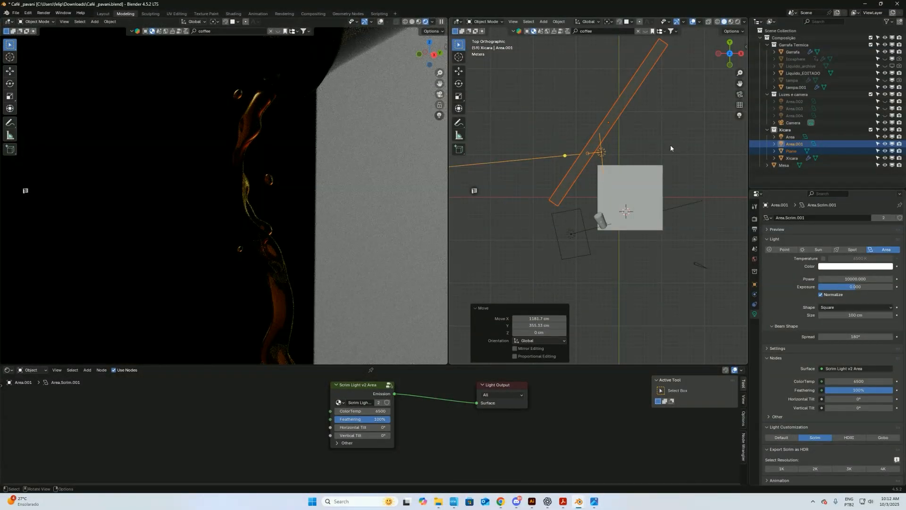
key(g)
click(612, 164)
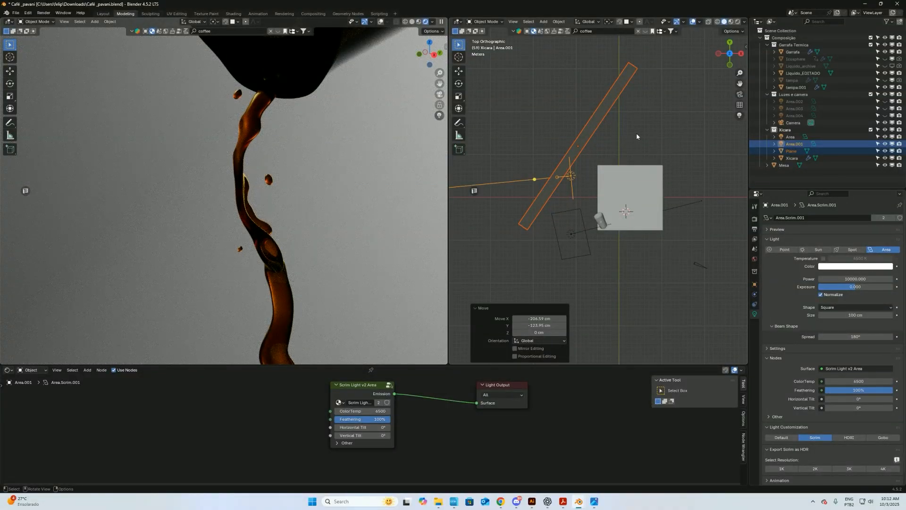
key(g)
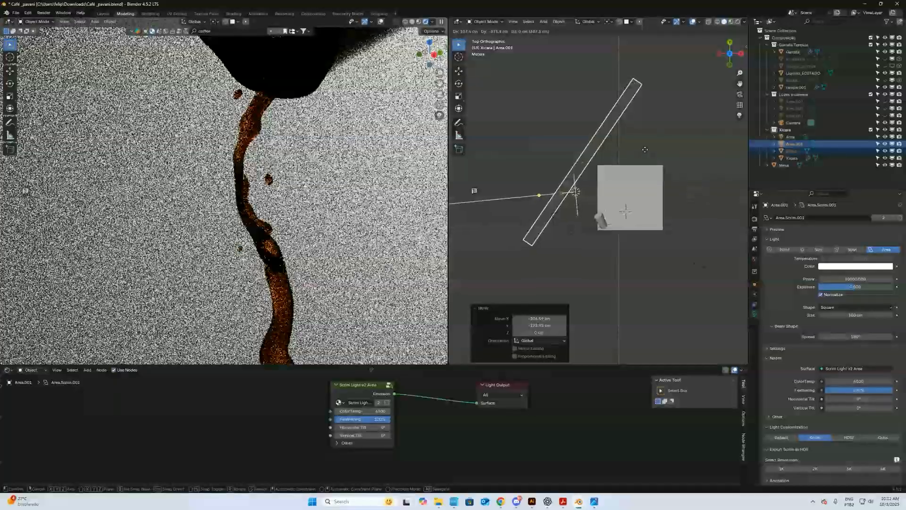
click(649, 138)
Step: Reselect the backdrop with its Area.001 light, move both toward the table, then pull them partly back while checking the stream and cup
click(571, 170)
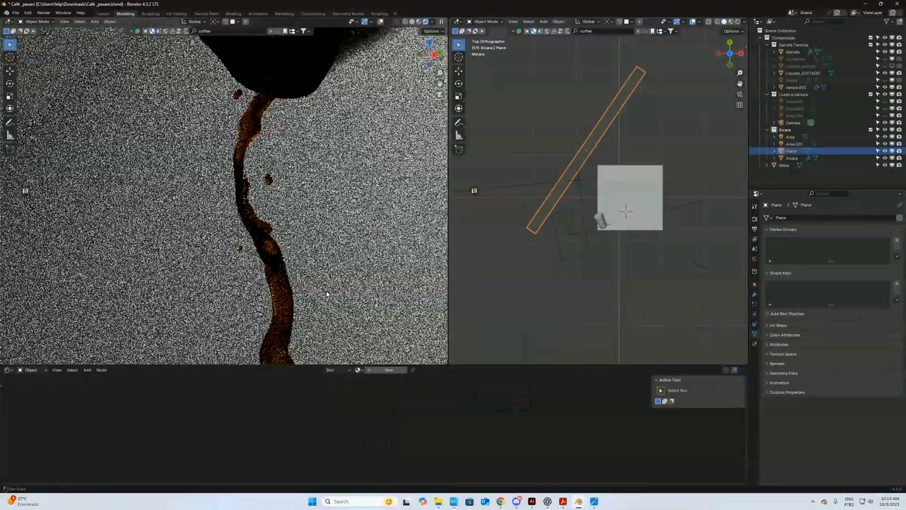
shift+middle_drag(355, 277, 341, 218)
shift+middle_drag(369, 331, 348, 222)
shift+middle_drag(331, 59, 358, 204)
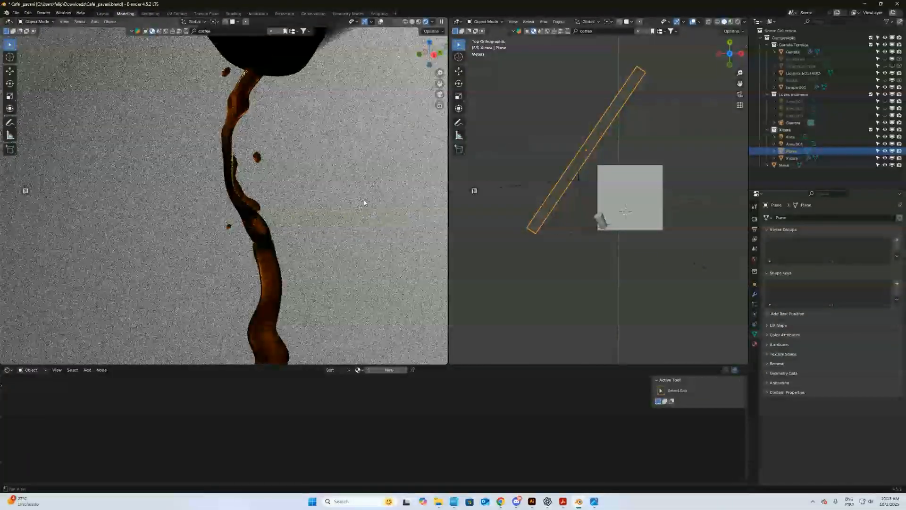
shift+click(580, 179)
shift+click(604, 158)
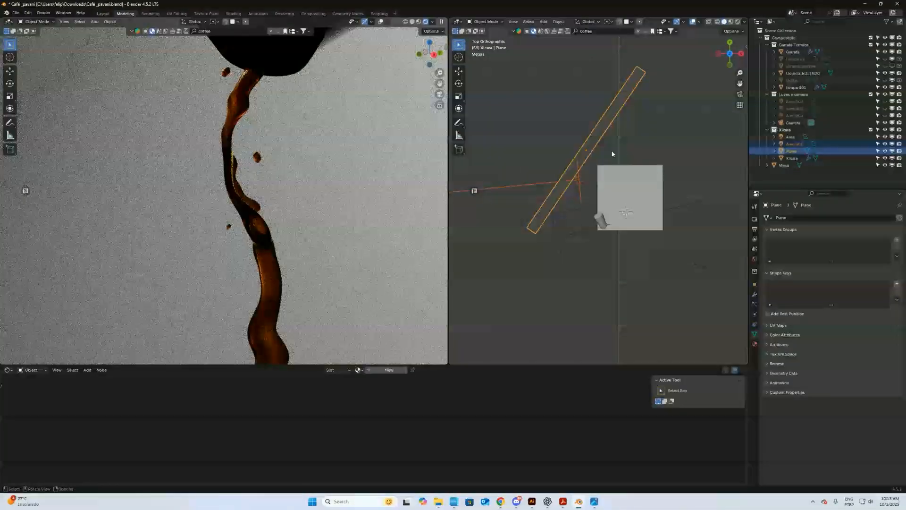
key(g)
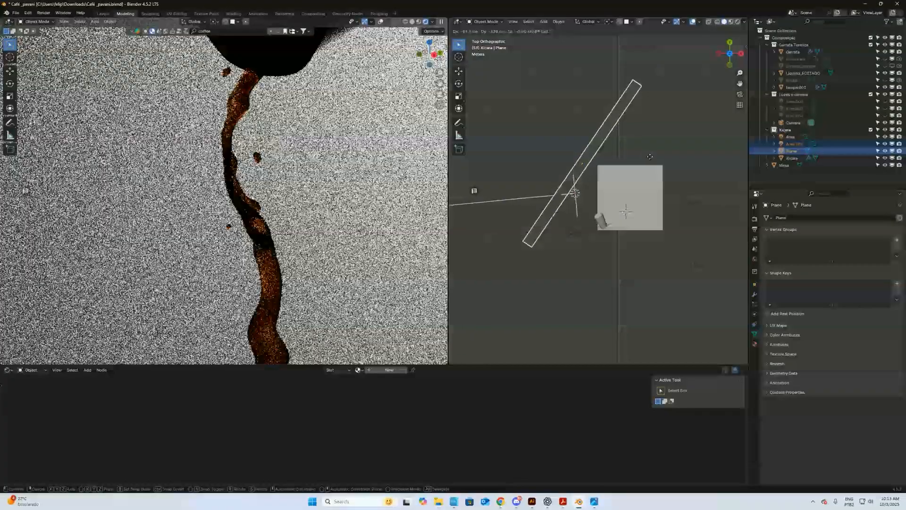
click(666, 140)
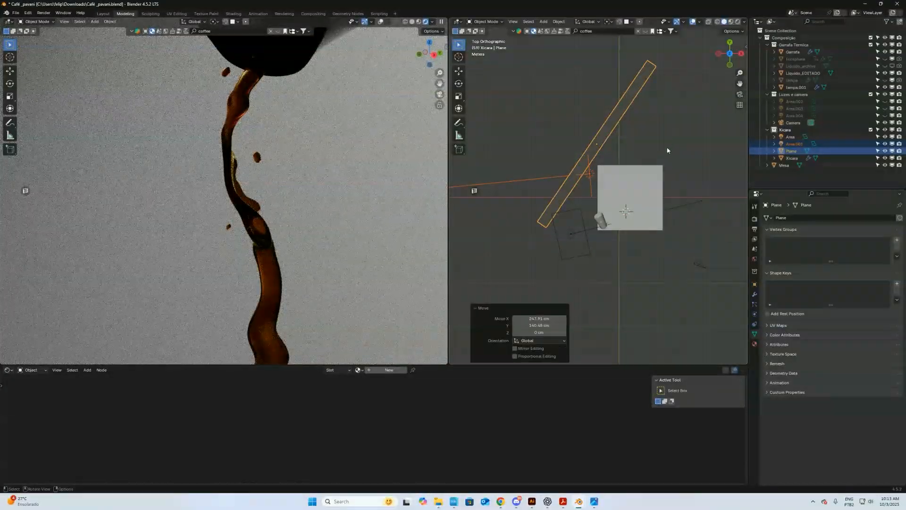
key(g)
click(584, 168)
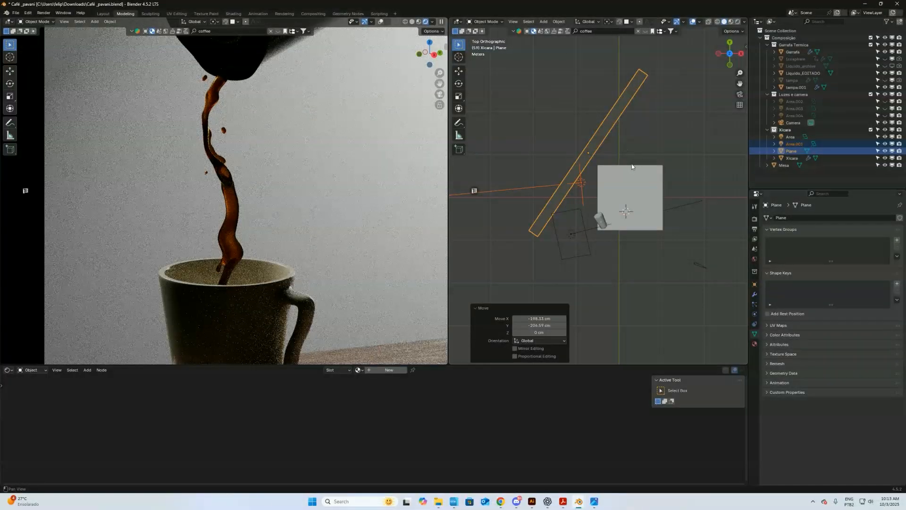
shift+middle_drag(619, 139, 608, 147)
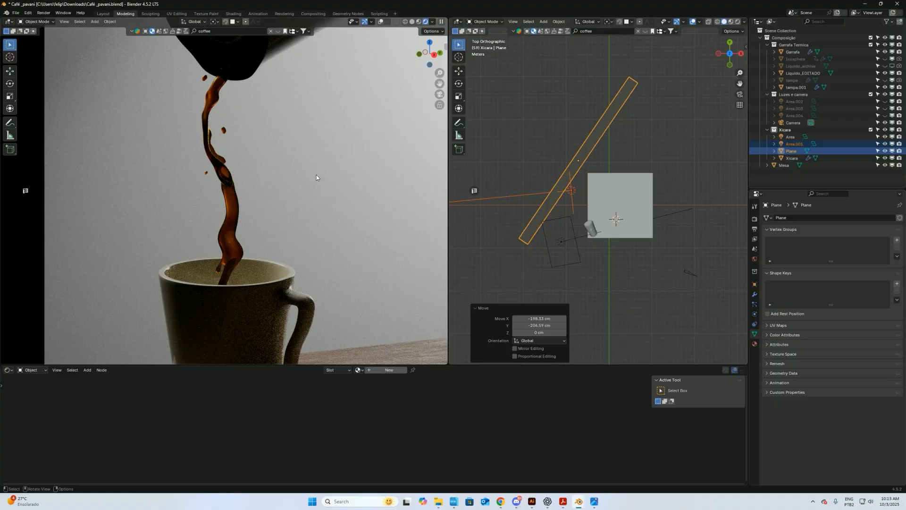
Step: Adjust the light and backdrop further in top view, trying positions nearer the thermos and undoing the last move
key(g)
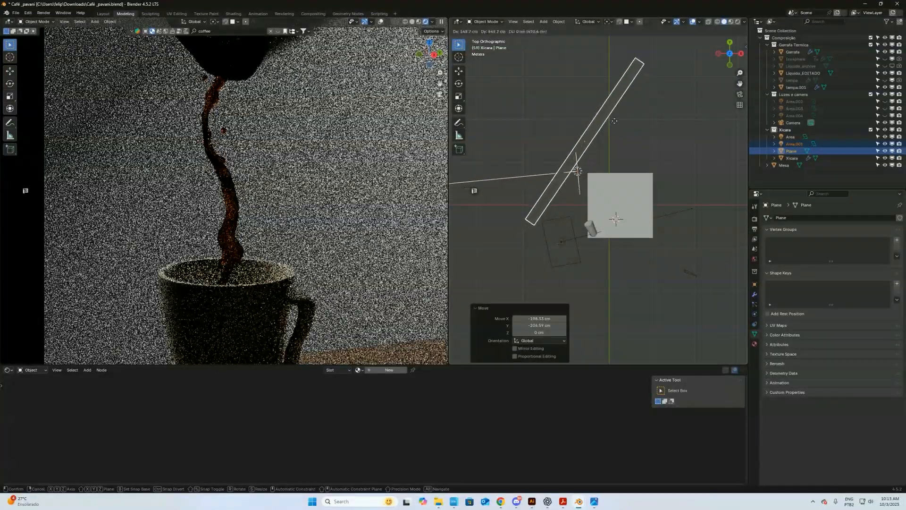
click(616, 160)
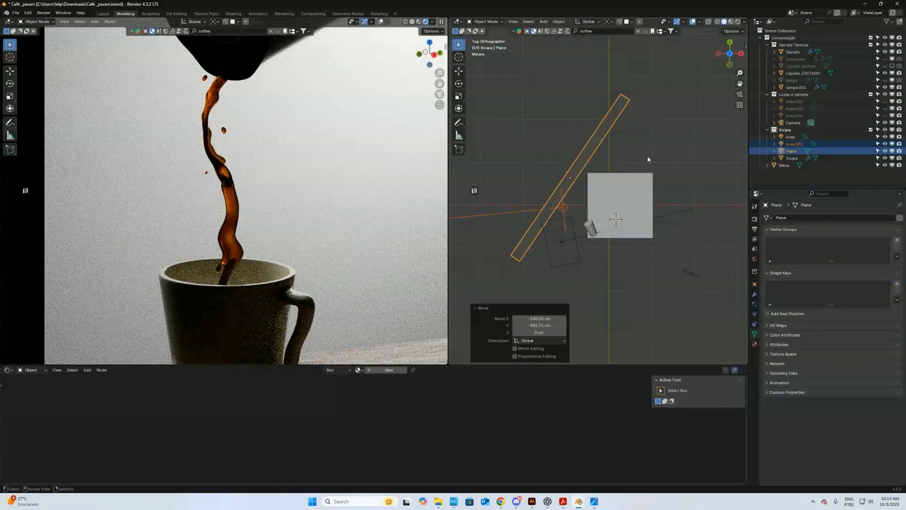
key(g)
click(678, 192)
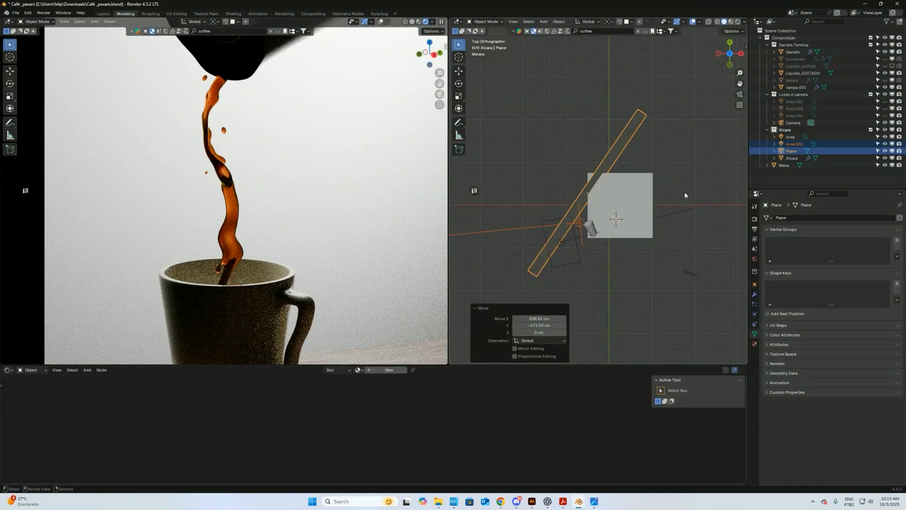
key(g)
click(664, 181)
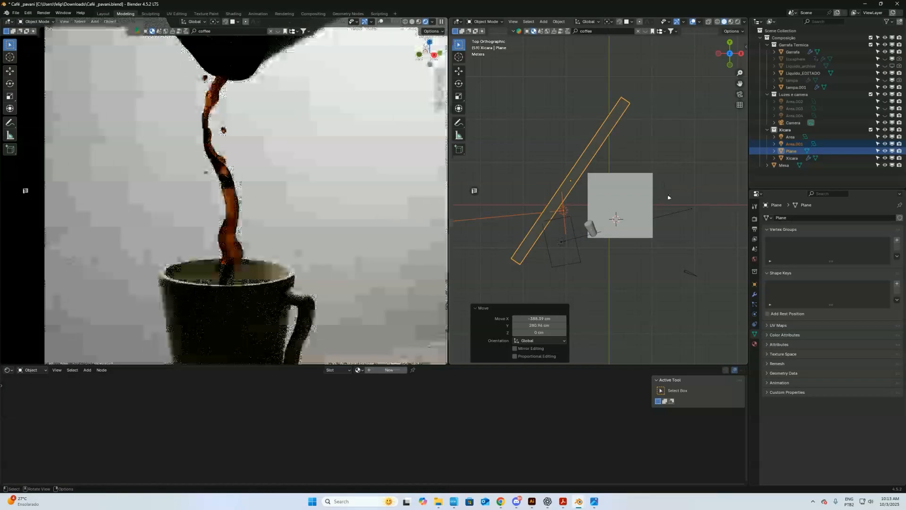
key(ctrl+z)
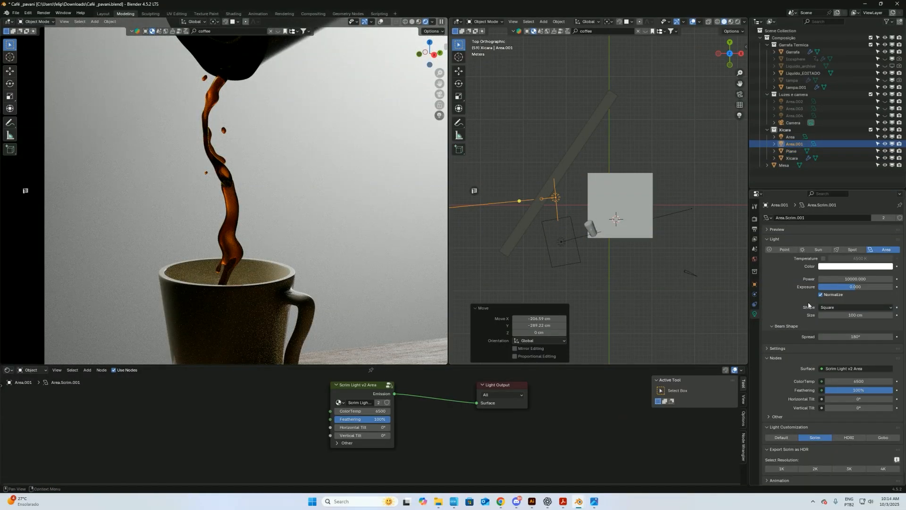
Step: Switch the Area.001 light's customization to HDRI and choose the dark-celled, web-like caustic texture from the first row
click(777, 348)
scroll(802, 378, down, 3)
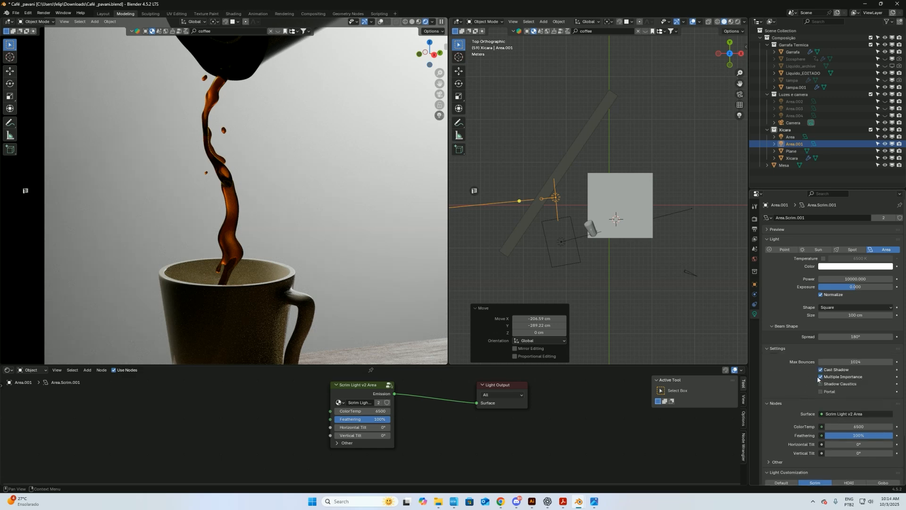
click(849, 404)
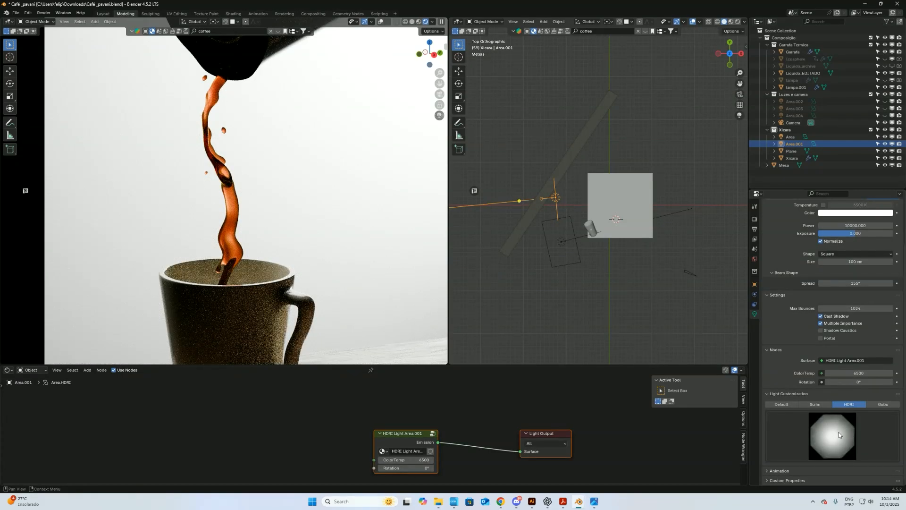
click(838, 431)
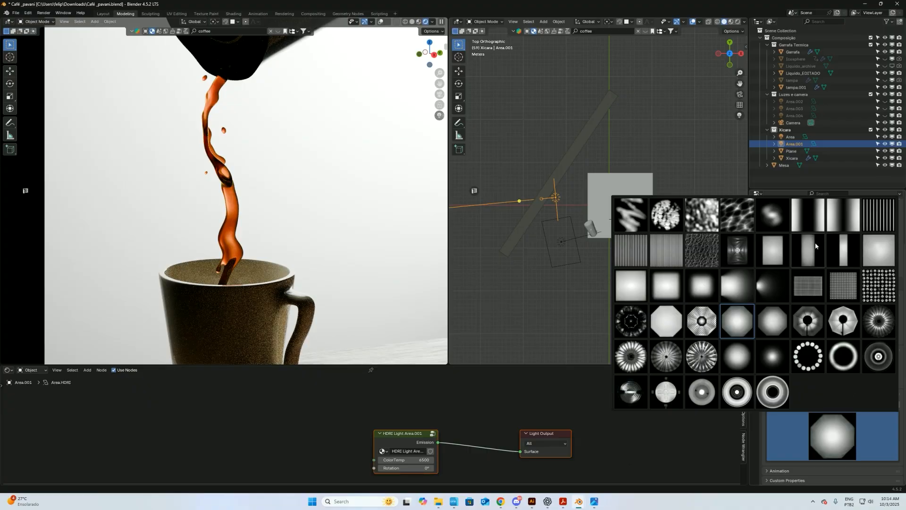
click(738, 218)
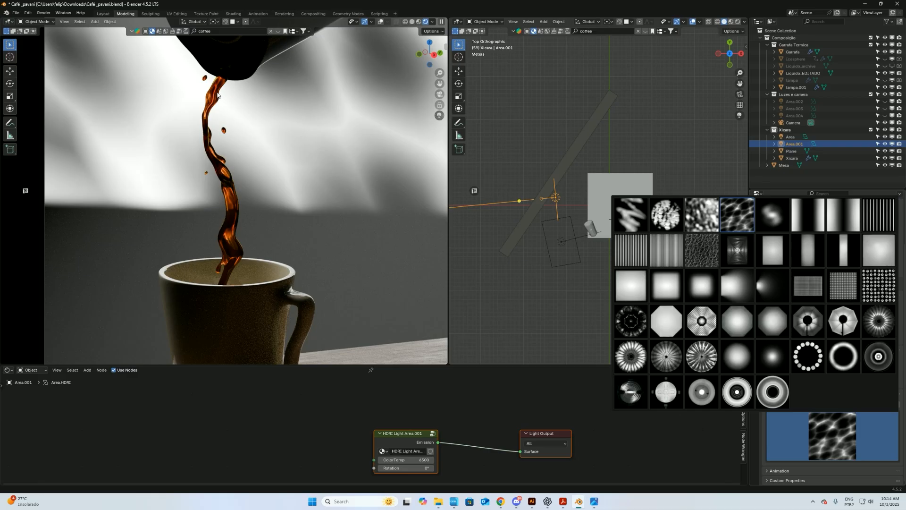
Step: Lower the Area.001 light along the Z axis so its pattern falls behind the liquid and cup
middle_drag(560, 262, 580, 189)
key(g)
key(z)
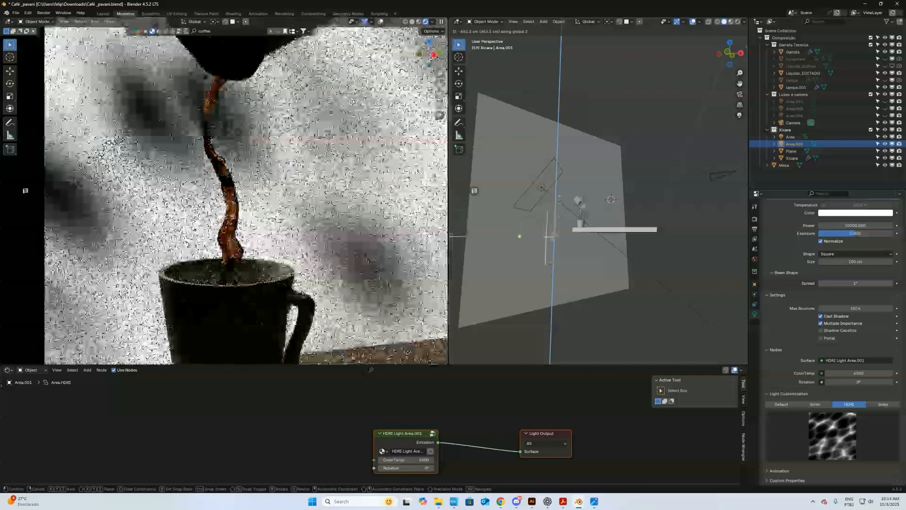
click(592, 208)
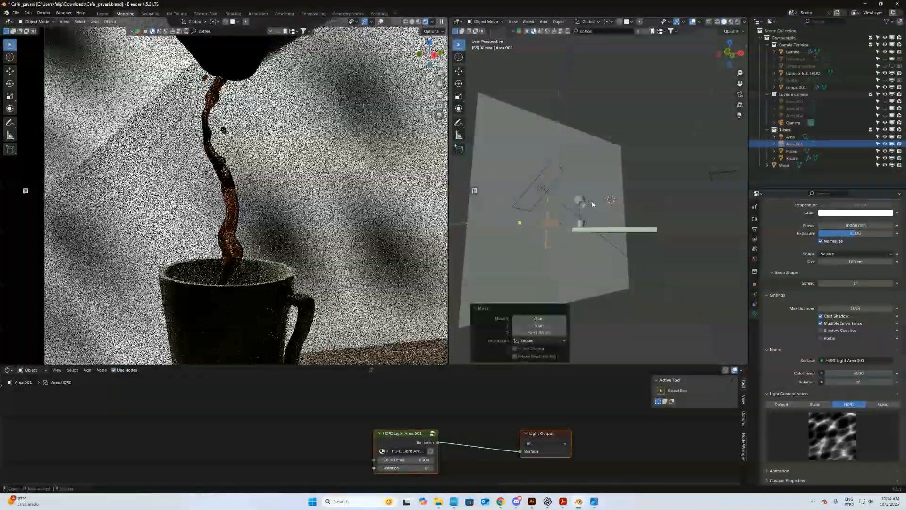
key(g)
key(z)
click(596, 207)
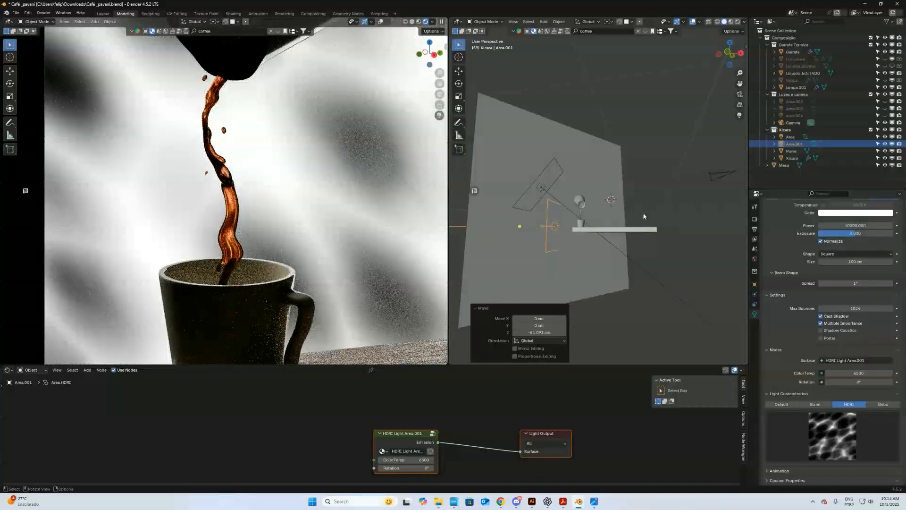
Step: Try other first-row HDRI textures on the Area.001 light, including the zigzag stroke, and return to the web-like caustic texture
click(845, 418)
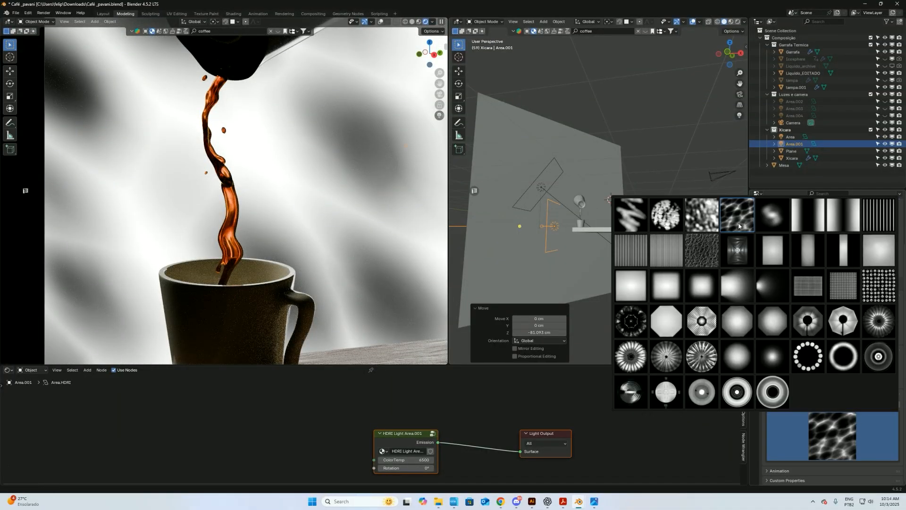
click(768, 223)
click(836, 420)
click(701, 214)
click(836, 420)
click(630, 215)
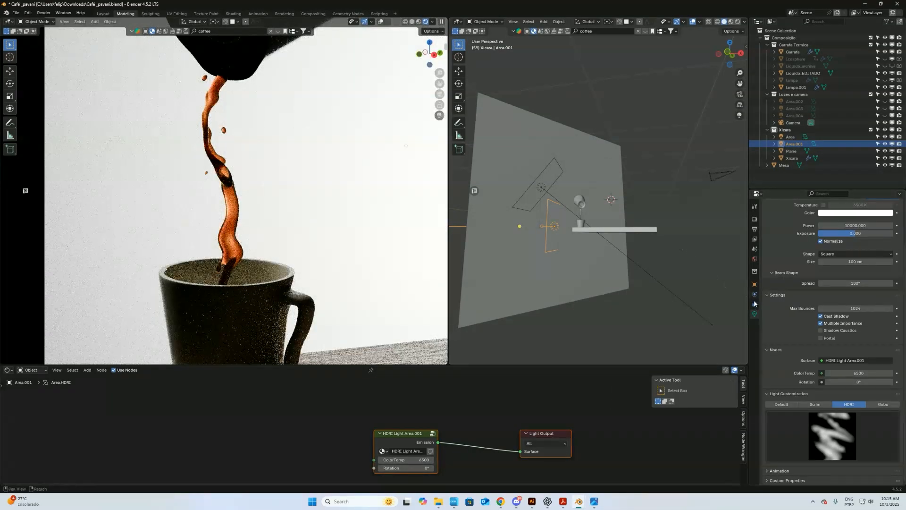
click(833, 432)
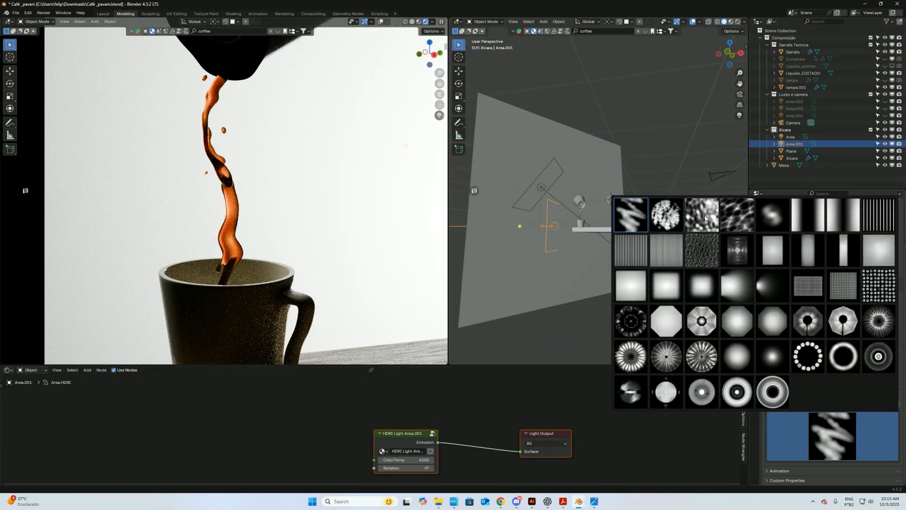
click(741, 222)
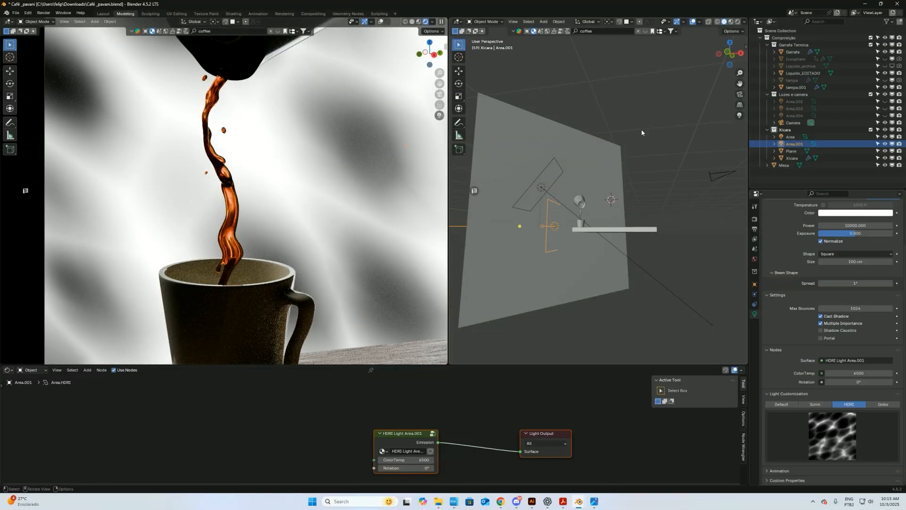
Step: Switch to the reference photo cofee01.jpg and examine the stream's highlights and amber translucency, returning to Blender when done
click(595, 501)
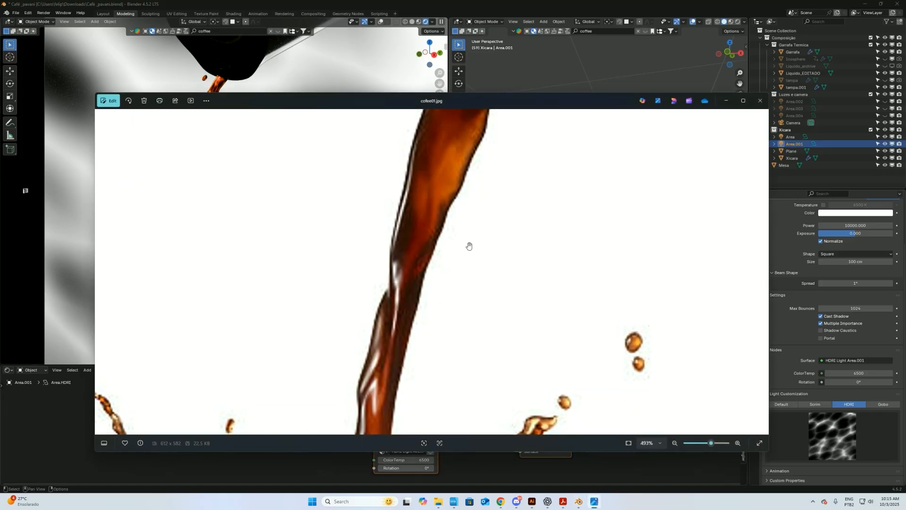
drag(470, 181, 465, 163)
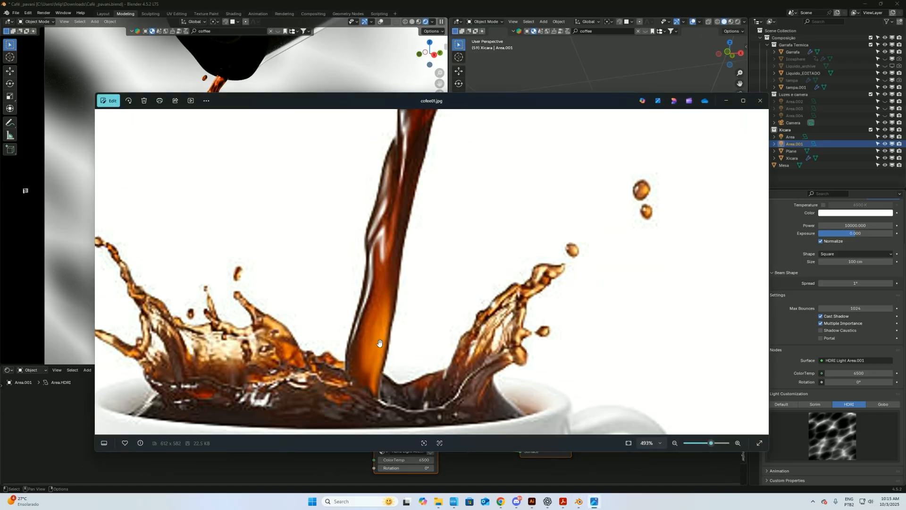
drag(399, 199, 348, 385)
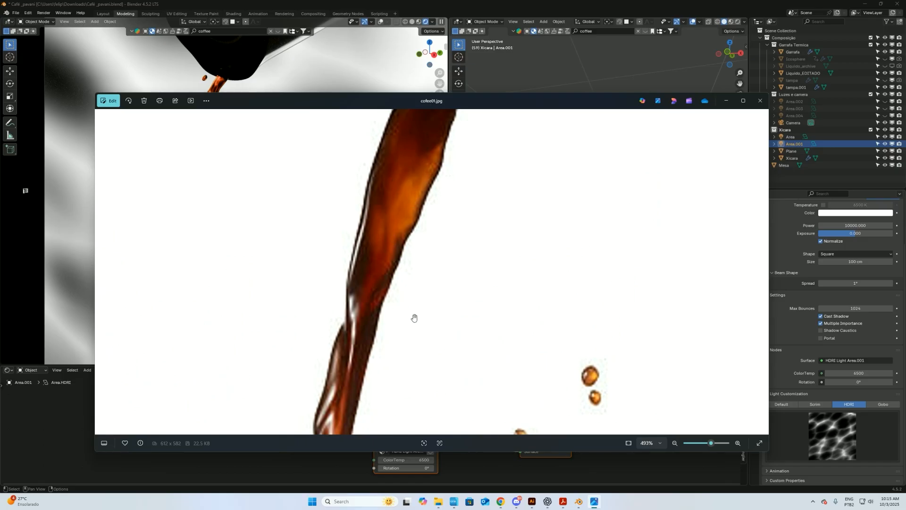
drag(415, 318, 445, 199)
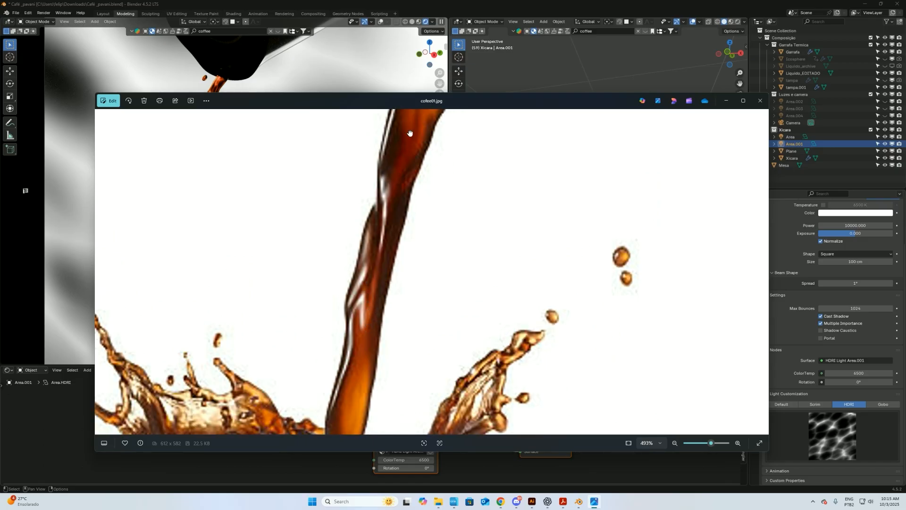
drag(409, 133, 379, 204)
click(595, 503)
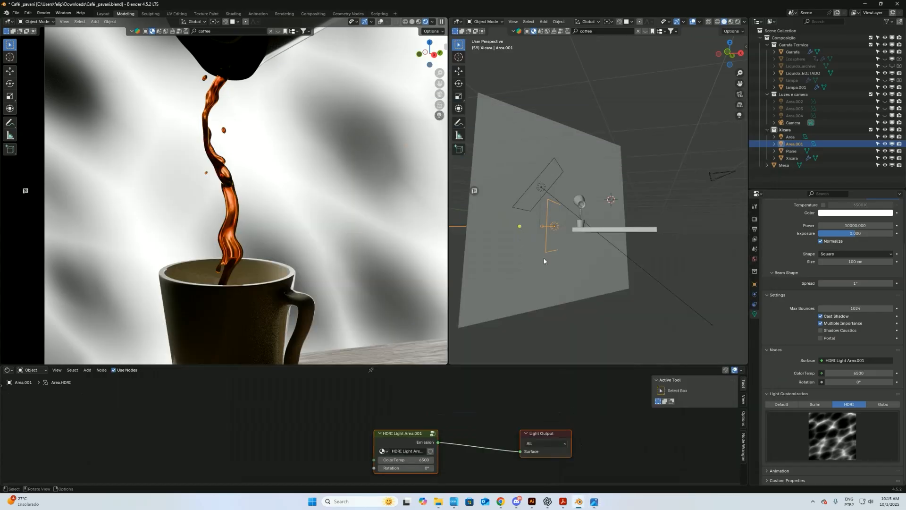
Step: Add a new area light, Area.005, at the coffee stream above the cup
ctrl+middle_drag(238, 262, 300, 179)
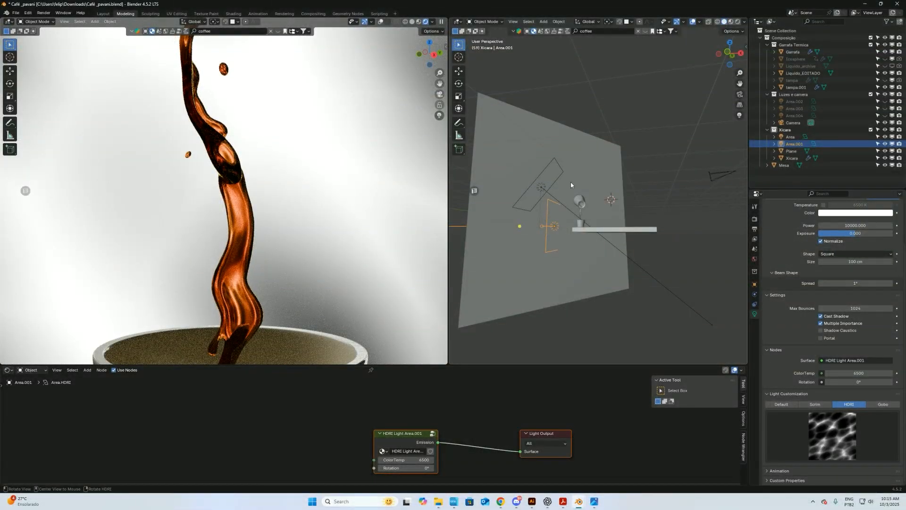
click(563, 176)
middle_drag(564, 179, 583, 236)
key(grave)
click(575, 165)
click(582, 199)
right_click(581, 196)
mouse_move(582, 189)
click(629, 190)
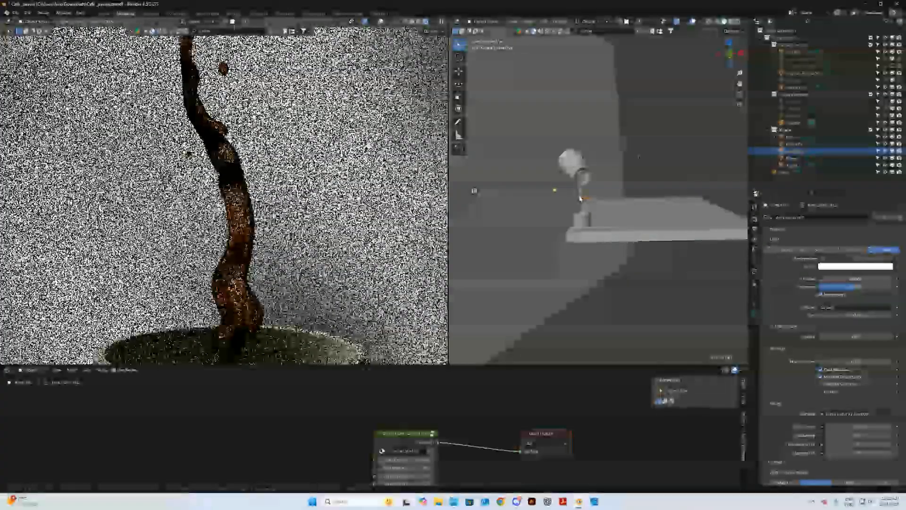
Step: Scale the Area.005 light up to 11.701 and move it out in front of the cup, at Y -1243.5 cm and Z 249.29 cm
click(757, 286)
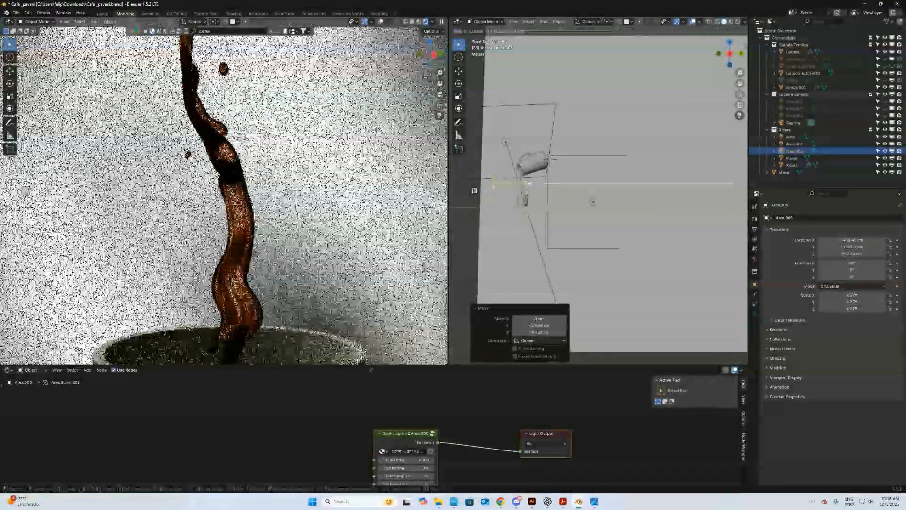
key(s)
click(581, 169)
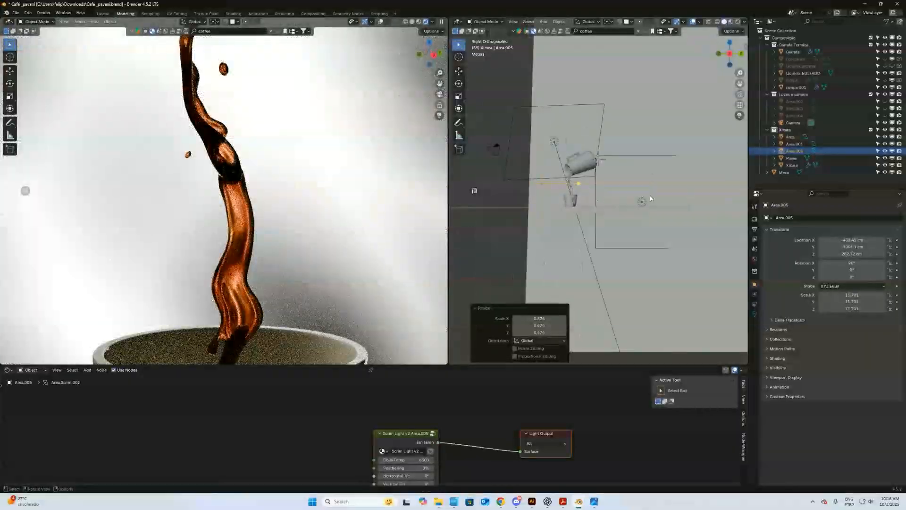
key(g)
click(585, 168)
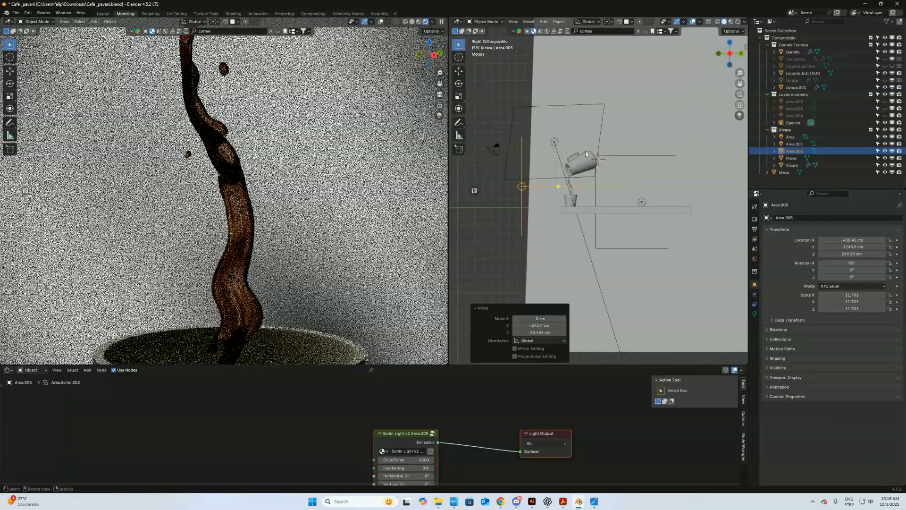
Step: Hide the Area and Area.001 lights and shift Area.005 horizontally by about 130 cm in X and 37 cm in Y
click(886, 142)
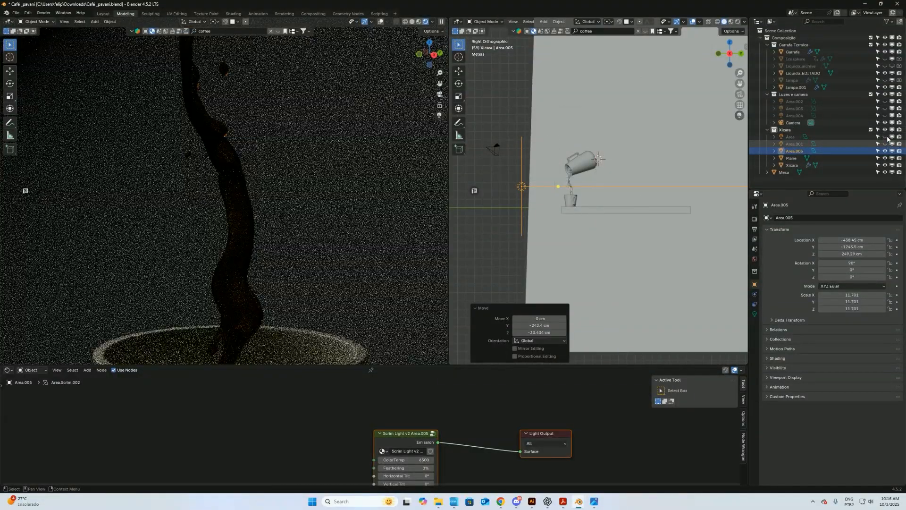
key(KP_7)
key(g)
click(694, 217)
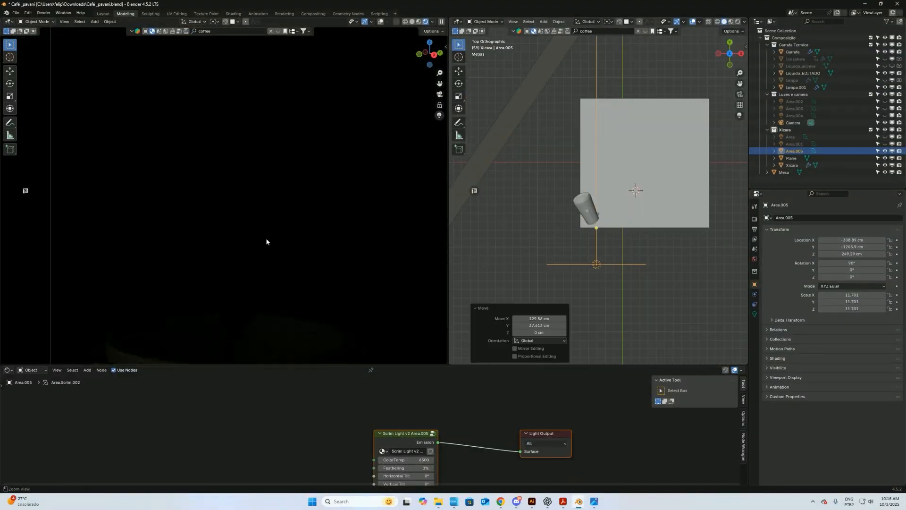
Step: Create a light linking collection for Area.005 and add Liquido_EDITADO so the light affects only the liquid
click(755, 313)
click(755, 285)
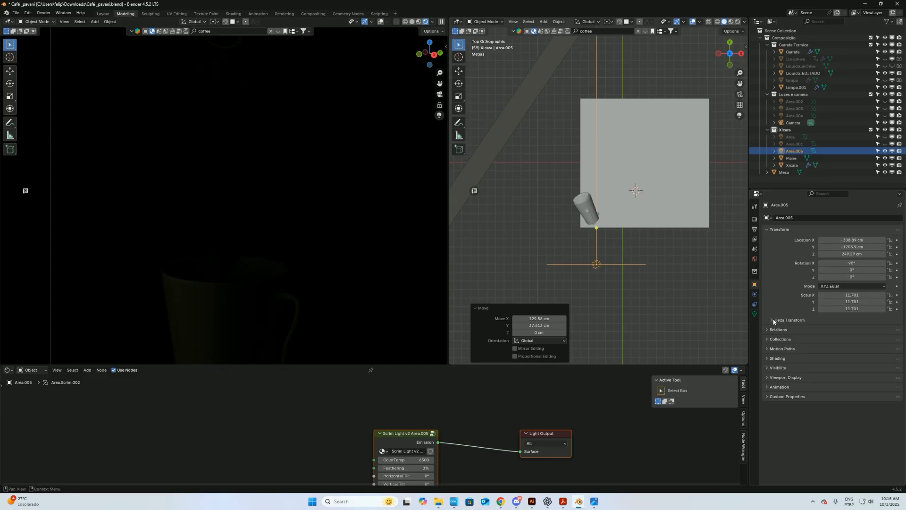
click(774, 358)
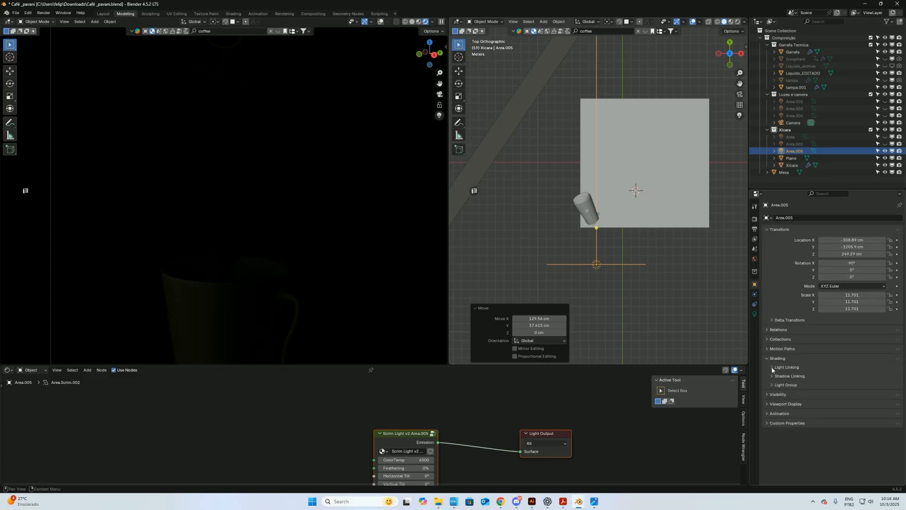
click(772, 367)
click(802, 377)
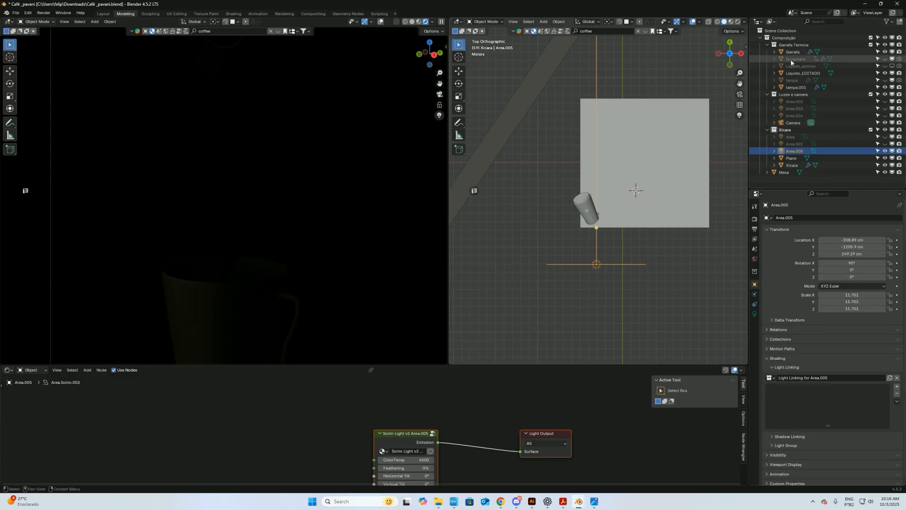
drag(802, 73, 800, 399)
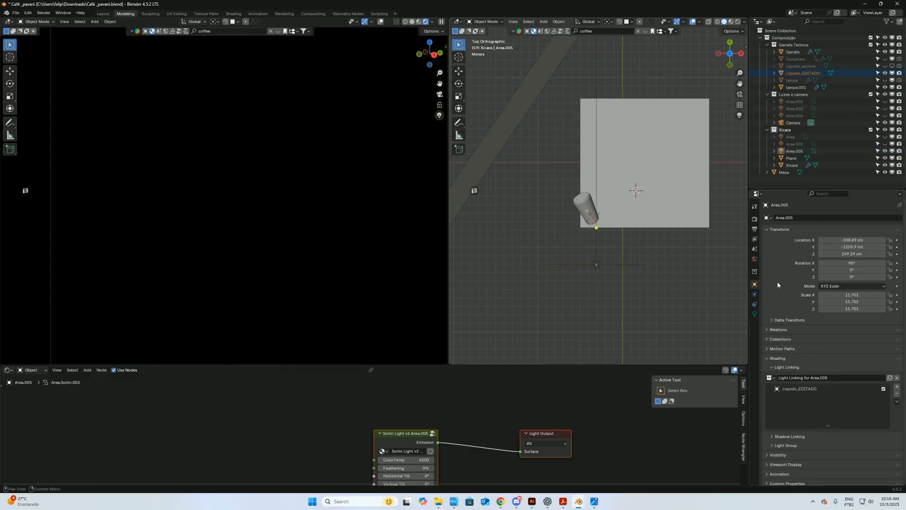
Step: Set the Area.005 light's power to 1000
click(754, 314)
click(850, 279)
text(1000)
key(Return)
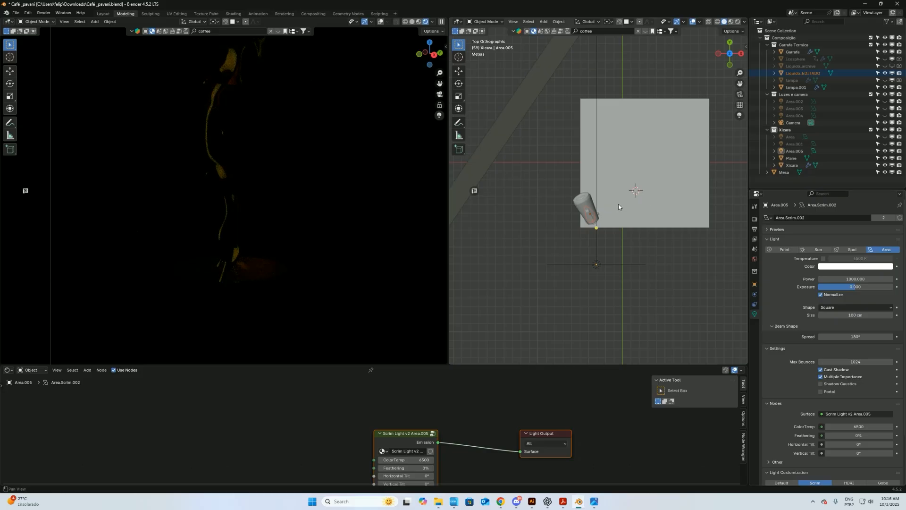
Step: Switch Area.005's customization to HDRI and, after trying other soft shapes, choose the small soft round glow from the fifth row
shift+middle_drag(618, 204, 604, 231)
click(591, 290)
scroll(818, 378, down, 3)
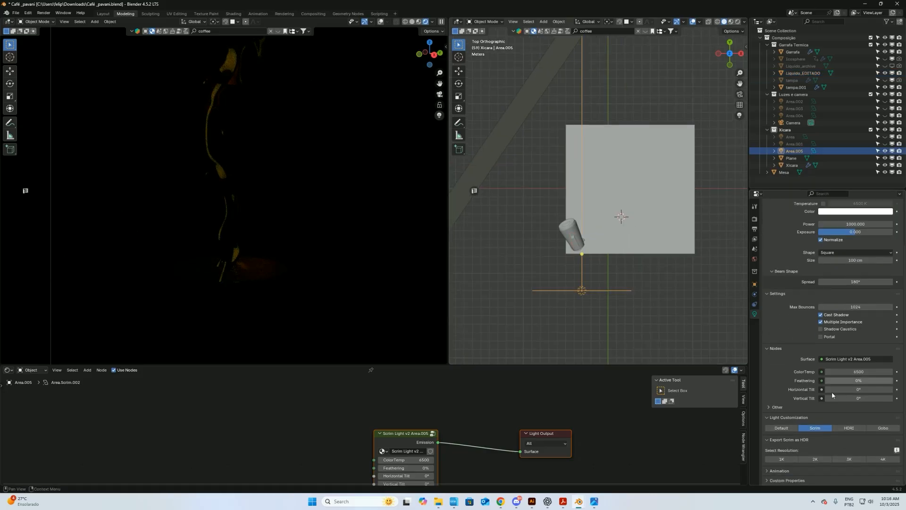
click(855, 429)
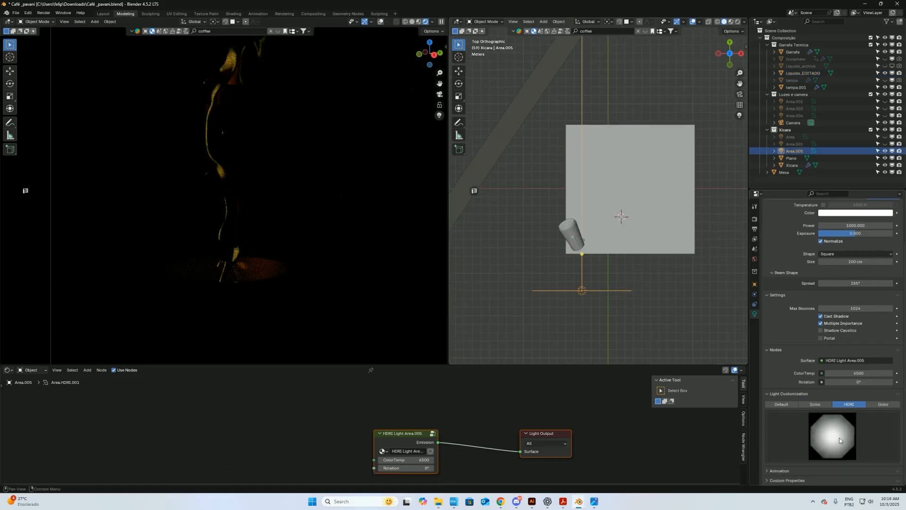
click(834, 439)
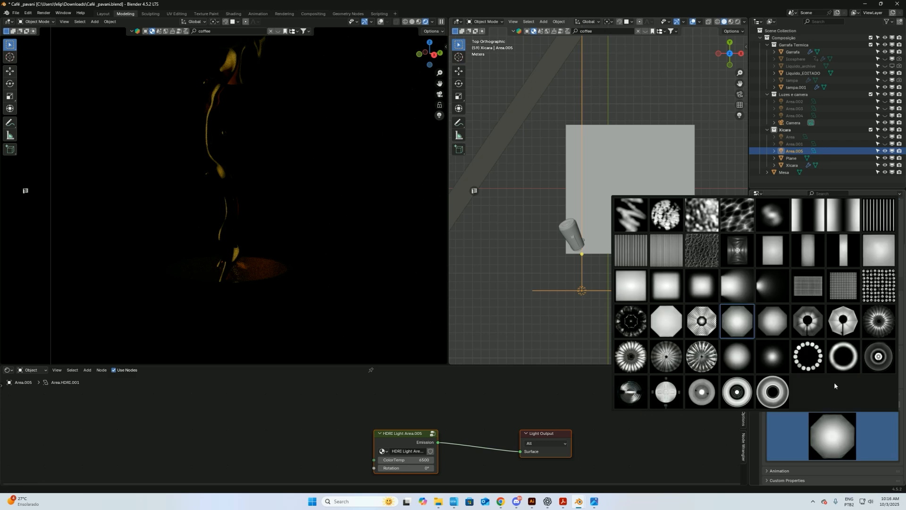
click(641, 290)
click(834, 435)
click(746, 361)
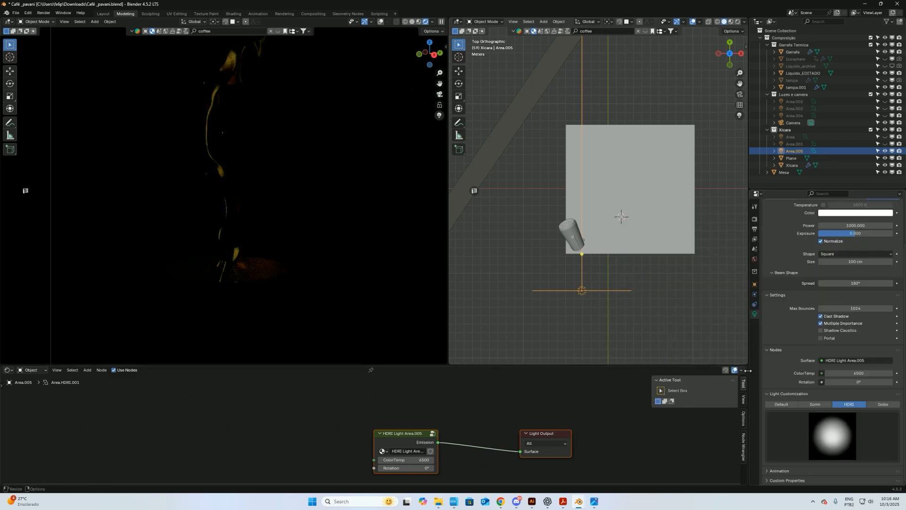
click(843, 442)
click(780, 363)
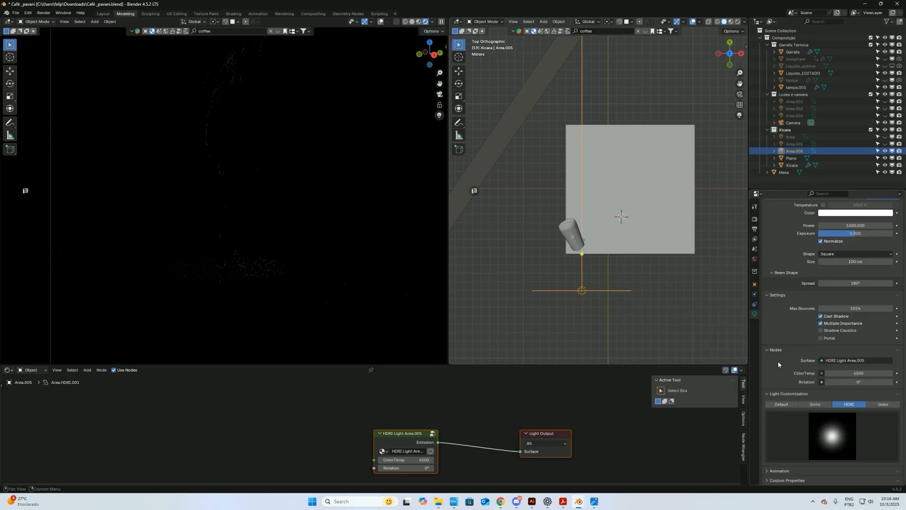
Step: Rotate Area.005 about 38° around Z towards the stream and reposition it, and unhide the Area and Area.001 lights
key(r)
click(613, 327)
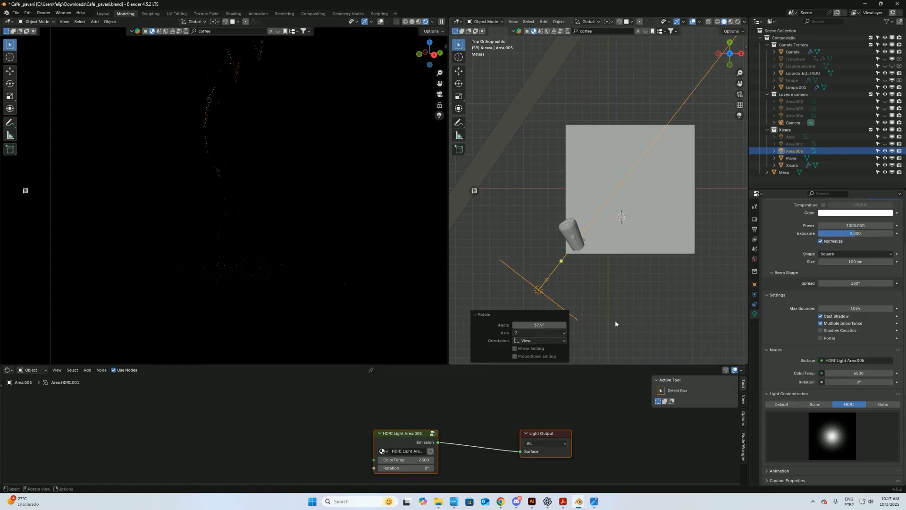
click(885, 143)
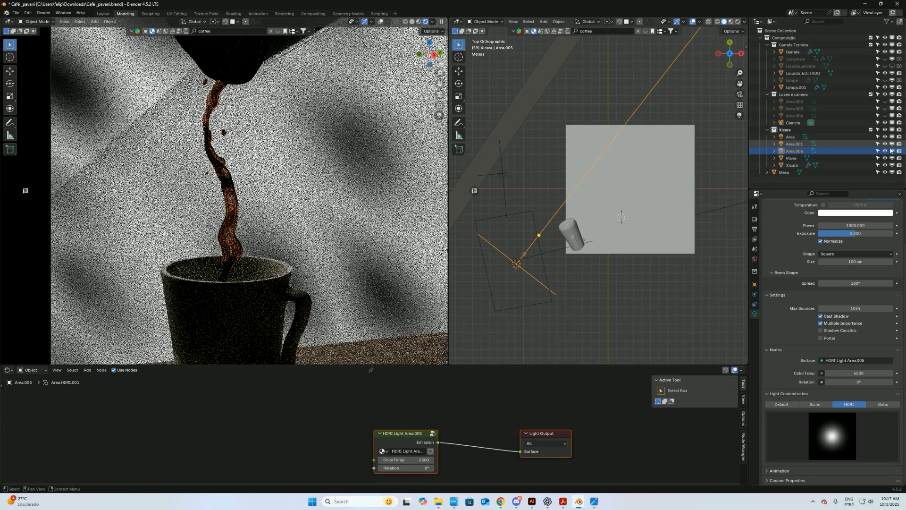
click(885, 137)
ctrl+middle_drag(315, 254, 314, 217)
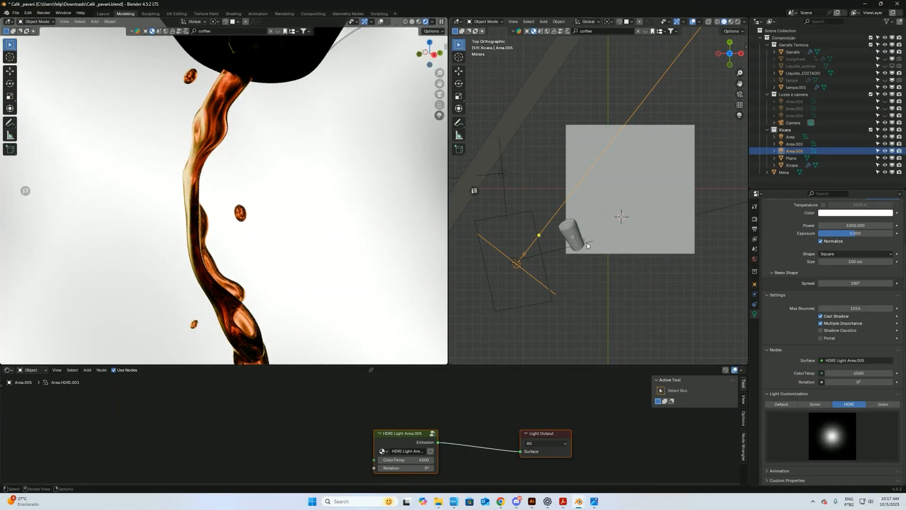
Step: Try a nearly white Glass BSDF color on the liquid's Café material, and undo it
middle_drag(596, 320, 516, 270)
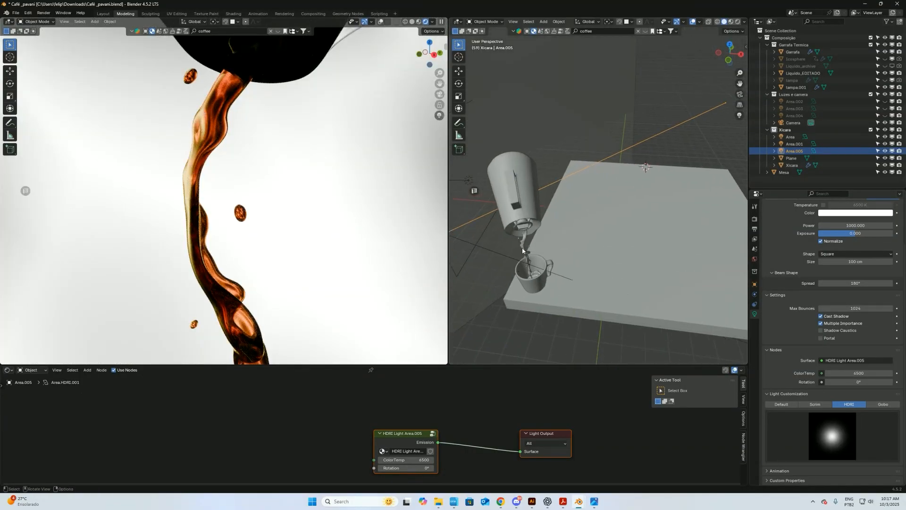
click(522, 251)
scroll(413, 445, up, 3)
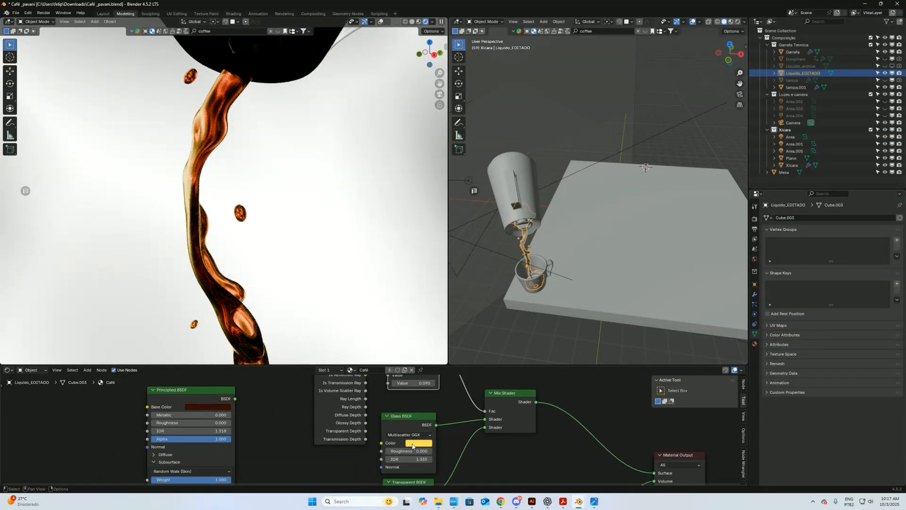
click(413, 444)
click(437, 356)
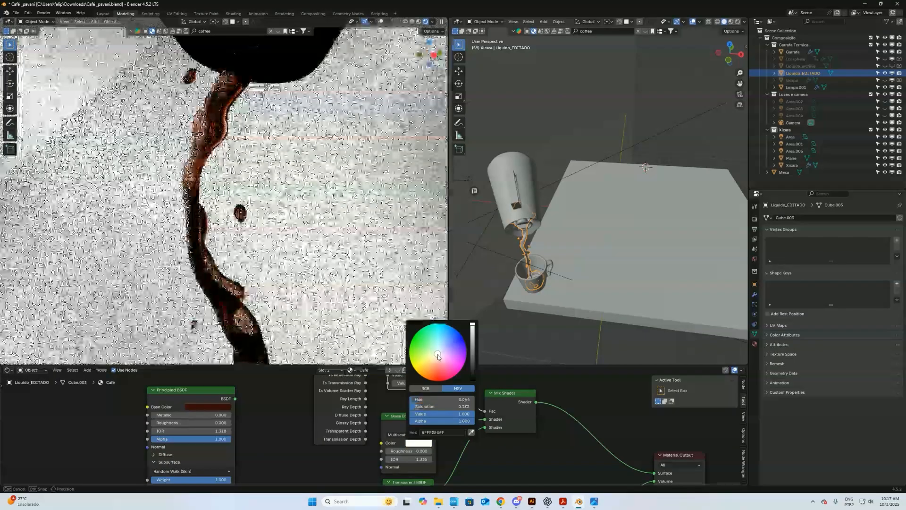
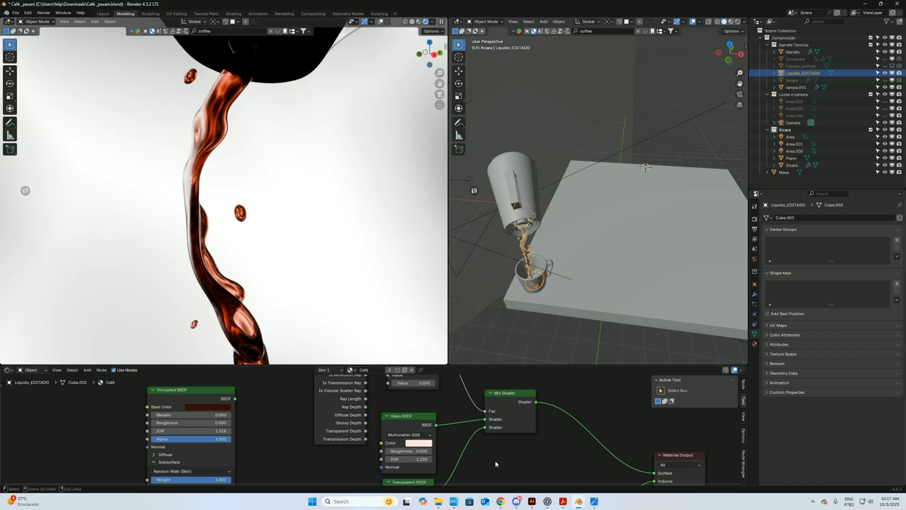
key(ctrl+z)
Step: Try a brighter Color Ramp stop color and a paler orange Glass BSDF color in the Café material
middle_drag(474, 474, 451, 389)
click(428, 461)
drag(408, 378, 417, 379)
drag(457, 356, 457, 345)
drag(416, 379, 413, 377)
middle_drag(322, 412, 331, 485)
click(391, 395)
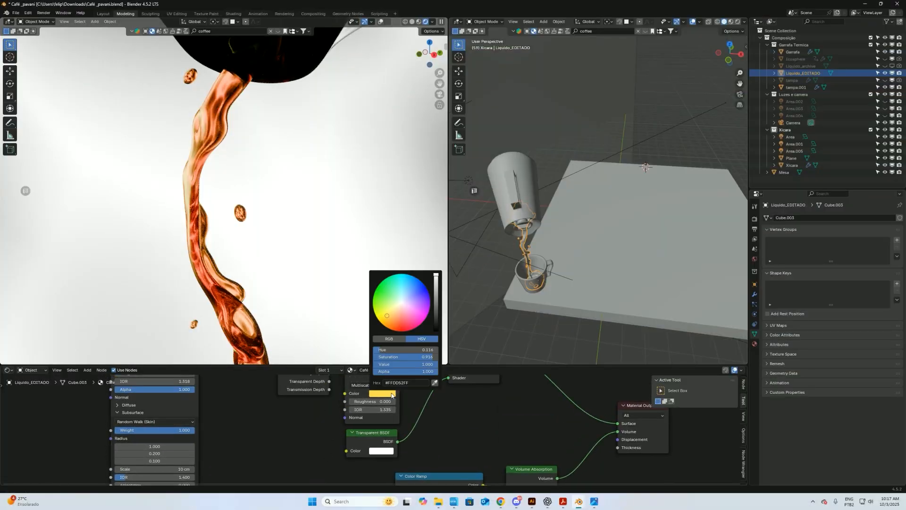
click(402, 306)
Step: Try narrowing the Area.005 light by a factor of 0.464 along its local X axis
scroll(508, 267, down, 4)
middle_drag(509, 265, 569, 285)
click(539, 250)
click(570, 311)
key(s)
key(x)
key(x)
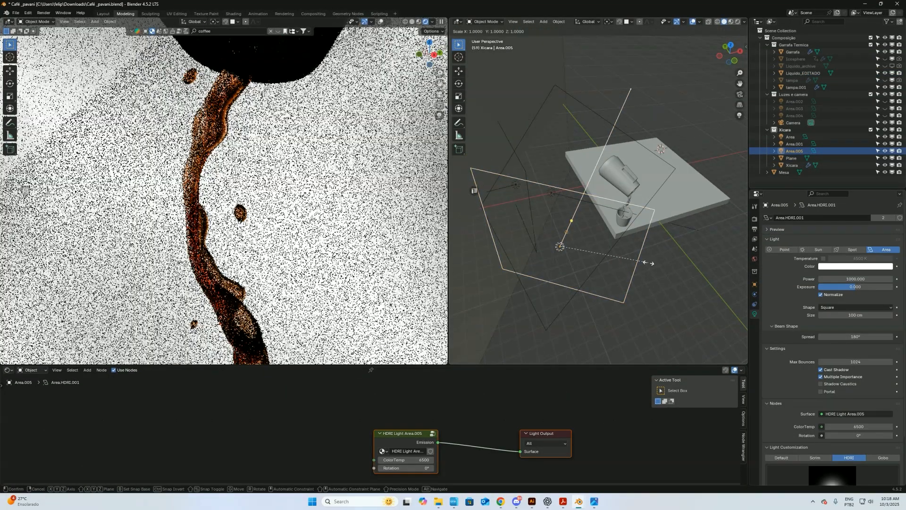
click(600, 259)
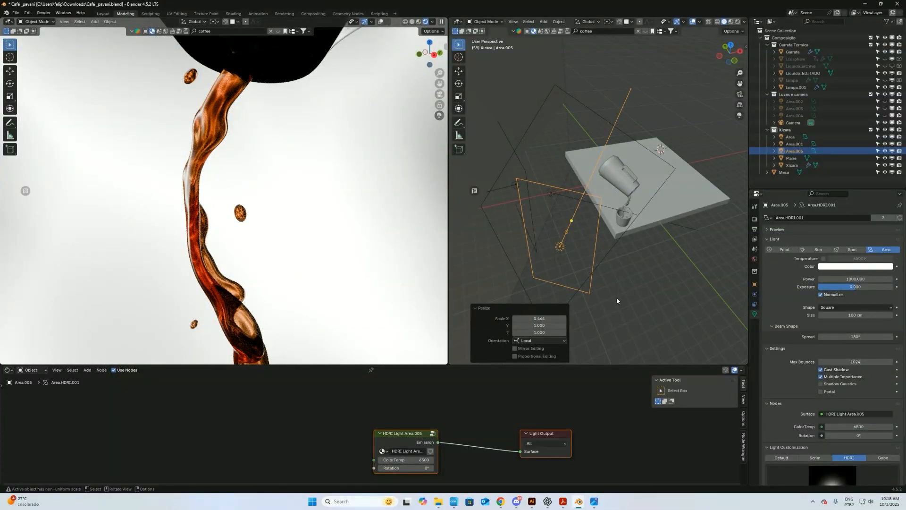
Step: Inspect the stream and cup in the render, and try another Color Ramp stop color on the liquid's material
scroll(342, 311, down, 1)
shift+middle_drag(342, 312, 306, 203)
scroll(305, 205, down, 2)
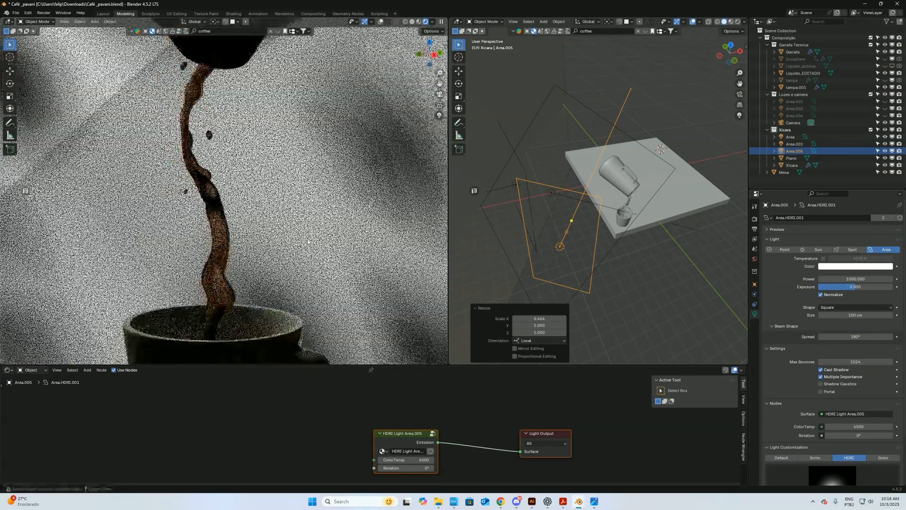
middle_drag(656, 326, 629, 260)
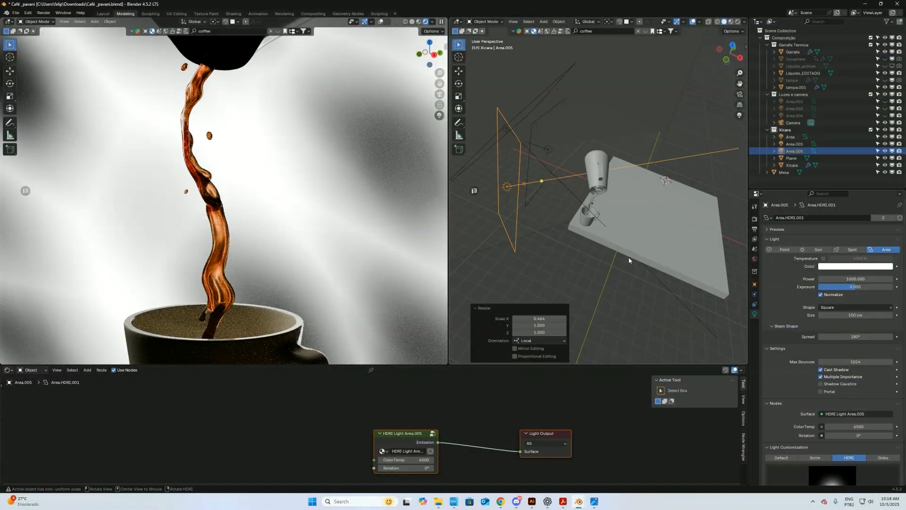
click(593, 200)
middle_drag(481, 452, 443, 390)
click(399, 474)
drag(390, 393, 392, 387)
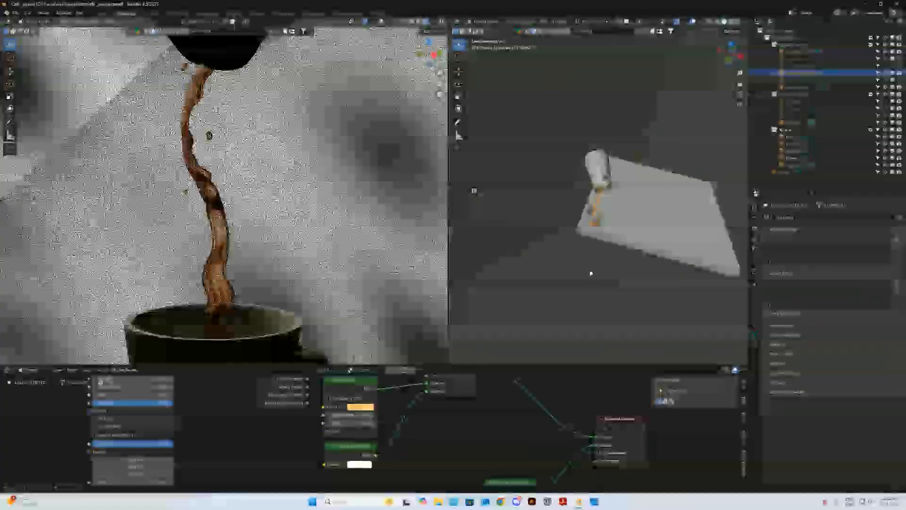
Step: Undo the recent Color Ramp and Glass BSDF color edits together with the Area.005 light's narrowing
key(ctrl+z)
key(ctrl+z)
key(ctrl+z)
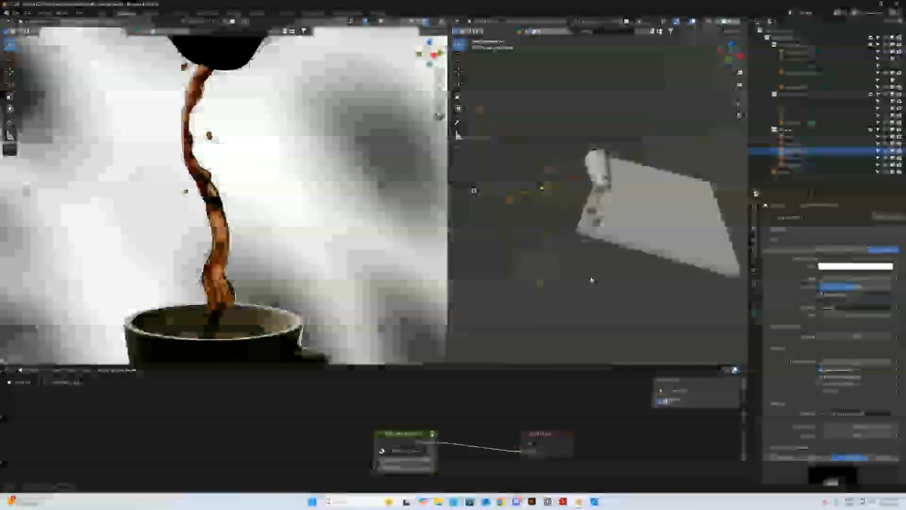
key(ctrl+z)
key(ctrl+z)
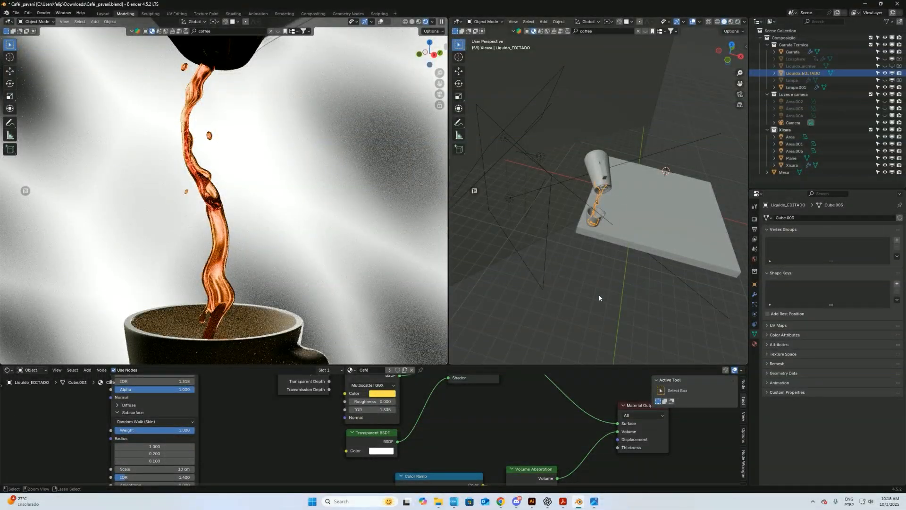
key(ctrl+z)
Step: Try repositioning the Color Ramp's stops in the Café material, placing the orange stop at 0.523
mouse_move(598, 272)
shift+middle_down()
mouse_move(598, 285)
mouse_move(602, 271)
shift+middle_up()
middle_drag(485, 411, 481, 386)
click(457, 456)
drag(413, 456, 420, 457)
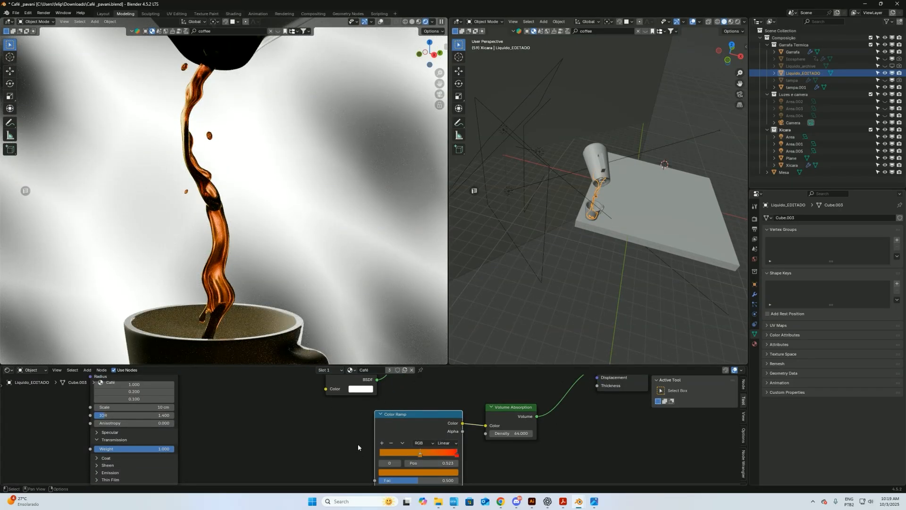
Step: Drive the Color Ramp's factor with Object texture coordinates through a Mapping node, deleting the added Image Texture node
key(ctrl+t)
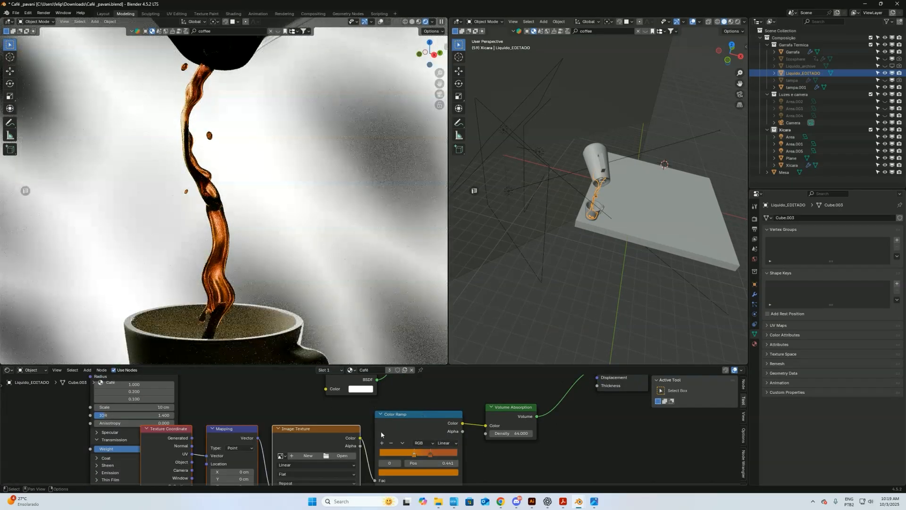
middle_drag(496, 448, 511, 405)
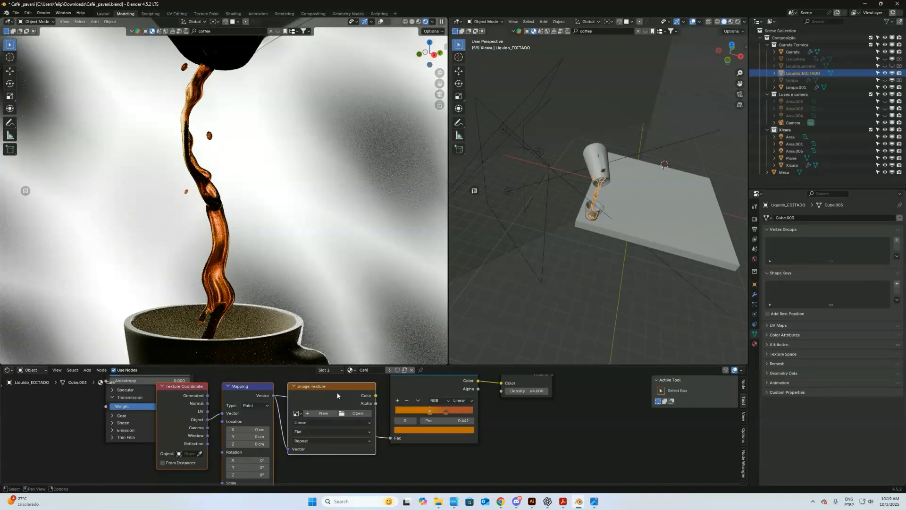
drag(345, 395, 384, 467)
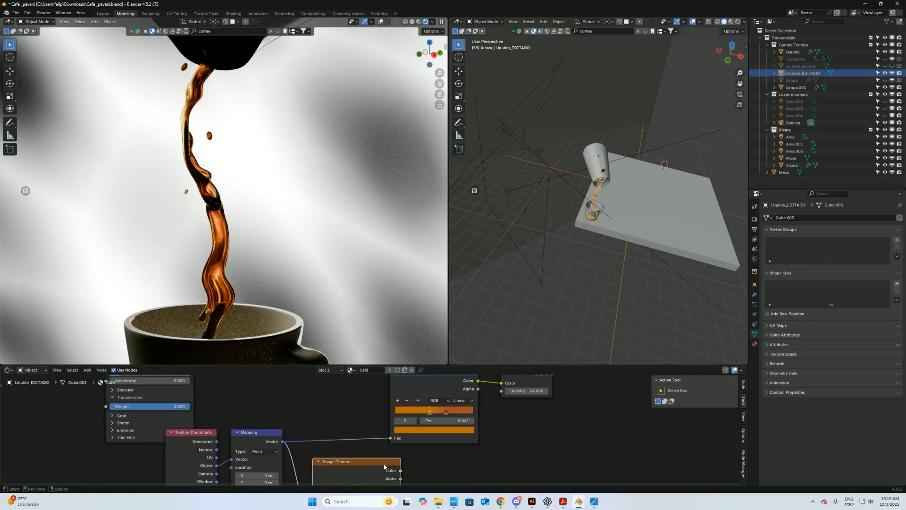
key(x)
drag(314, 463, 203, 479)
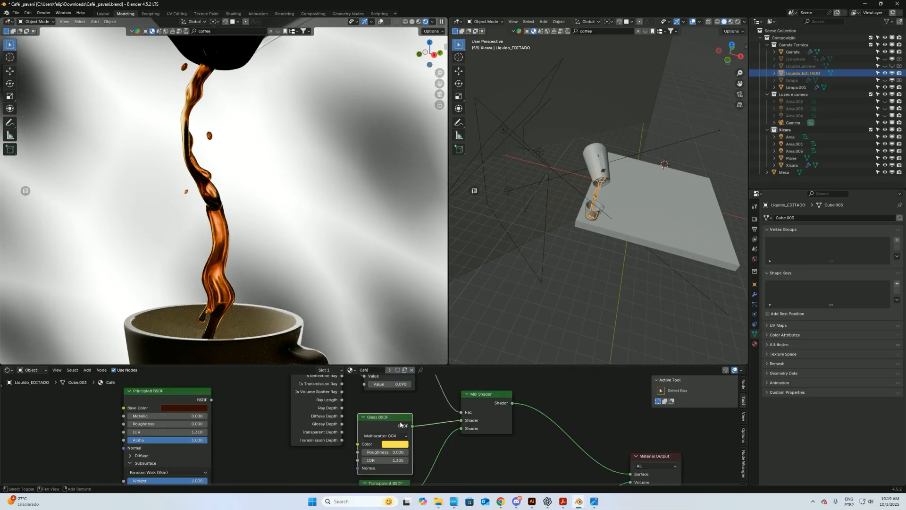
Step: Duplicate the Glass BSDF as an unconnected spare and set the connected Glass BSDF's color to white
key(shift+d)
click(357, 456)
middle_drag(356, 456, 331, 430)
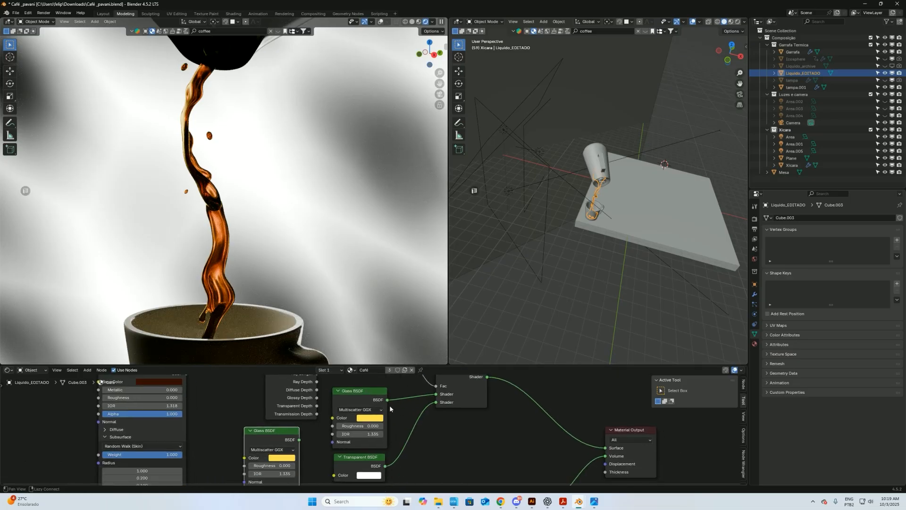
click(376, 419)
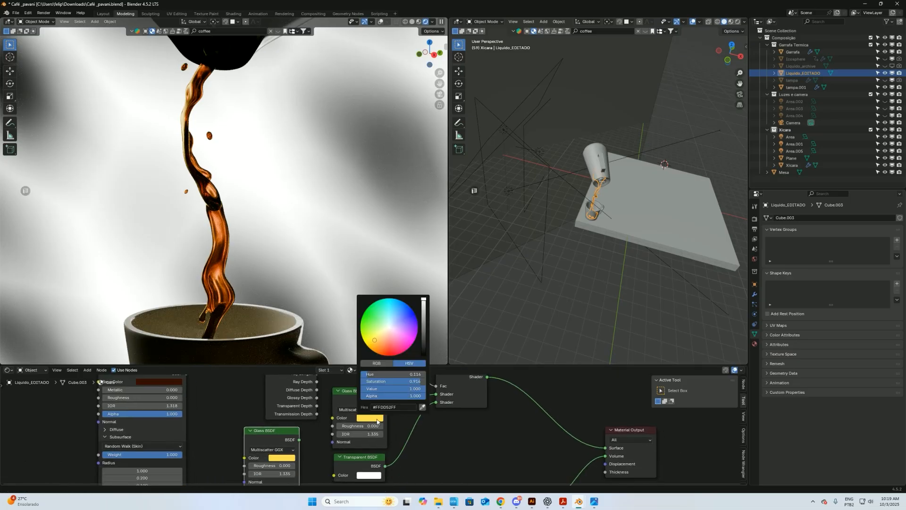
click(387, 329)
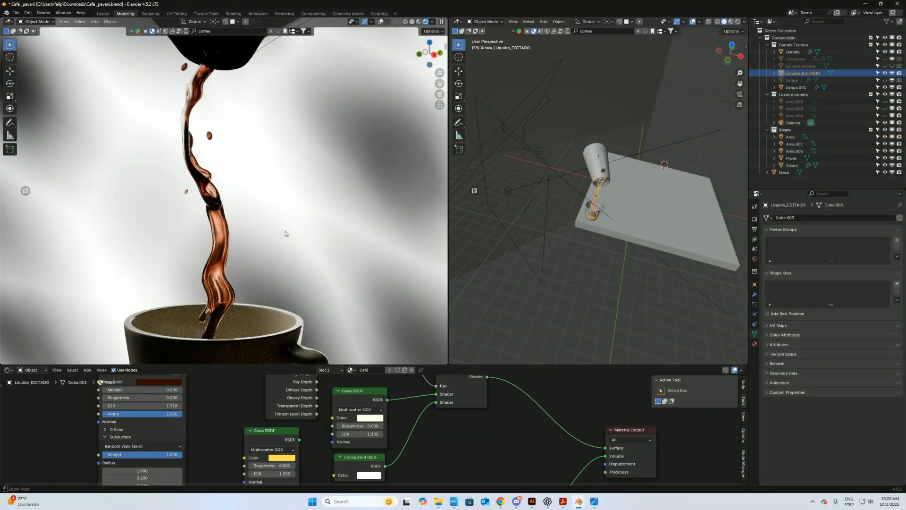
Step: Move the Color Ramp's red stop to position 0.027 and cut the link from Mapping to its factor
scroll(273, 220, down, 1)
middle_drag(516, 457, 505, 358)
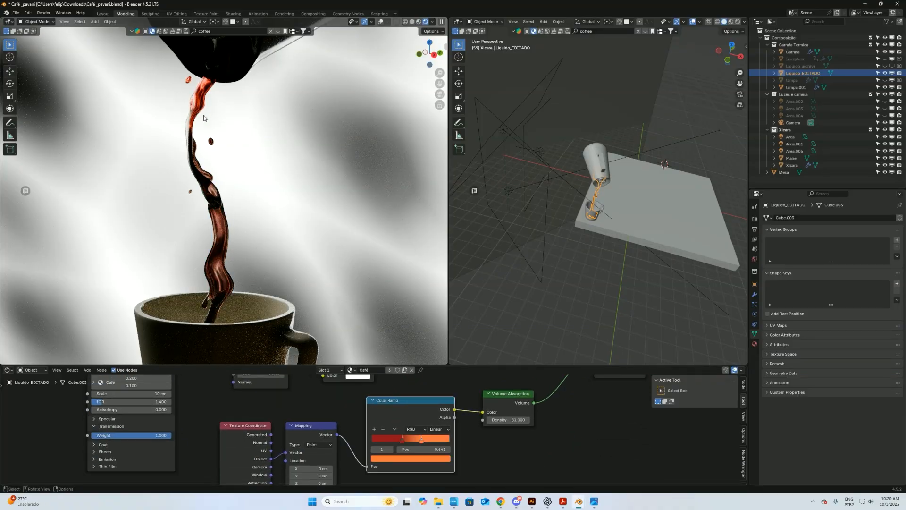
drag(402, 443, 374, 445)
ctrl+right_drag(338, 464, 357, 442)
middle_drag(284, 459, 284, 429)
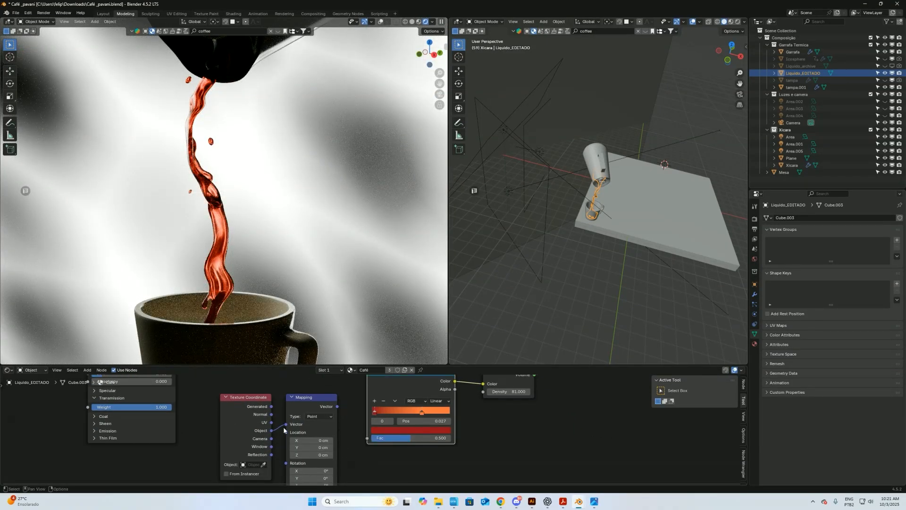
Step: Try relinking the Mapping vector to the Color Ramp's factor, and undo the latest node edits
drag(336, 407, 367, 438)
middle_drag(366, 452, 372, 432)
alt+drag(373, 433, 371, 471)
key(ctrl+z)
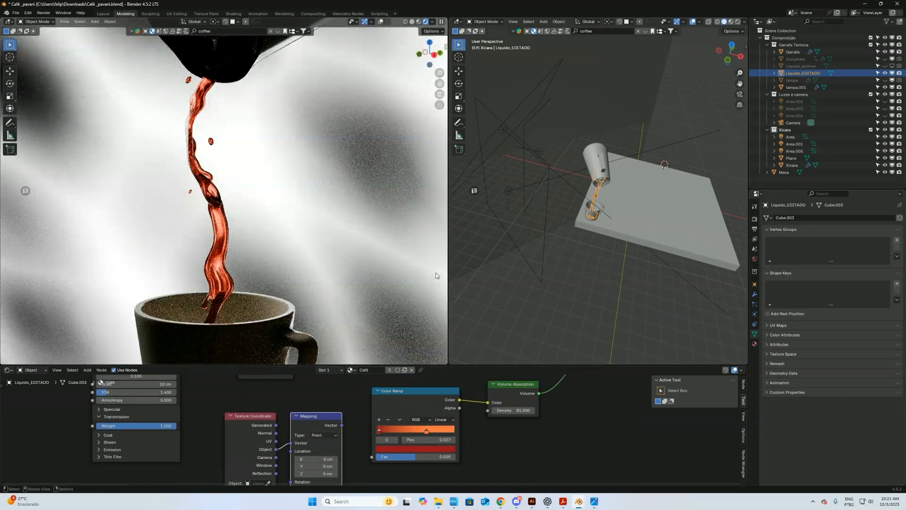
key(ctrl+z)
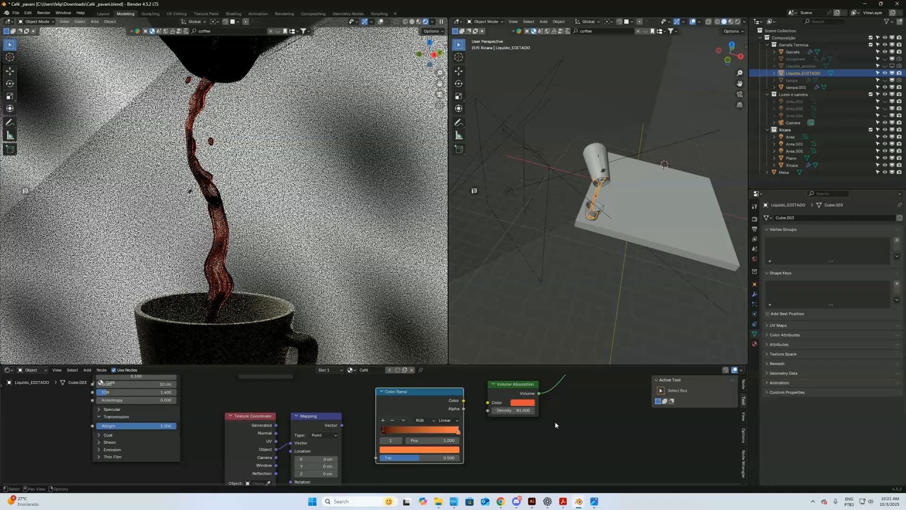
Step: Try plain orange and dark red-brown colors directly on the Volume Absorption node in place of the Color Ramp
click(534, 404)
drag(579, 329, 578, 320)
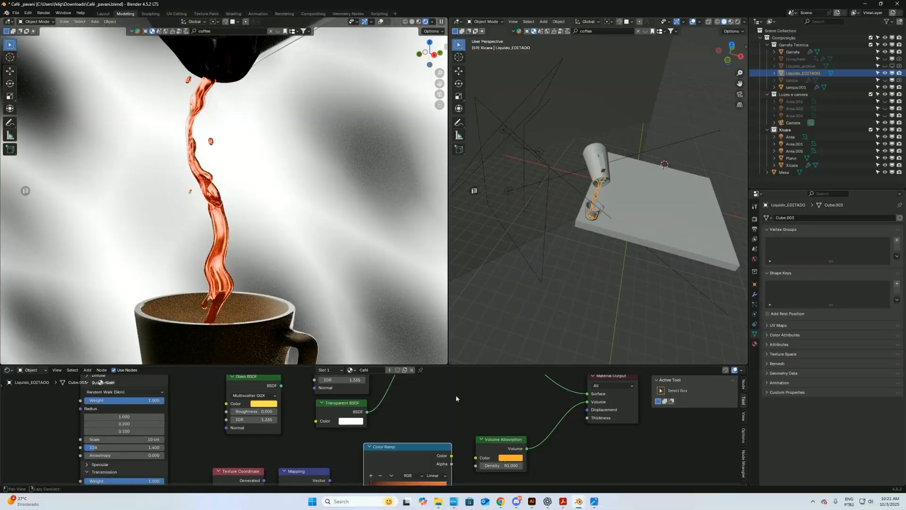
alt+drag(458, 398, 465, 433)
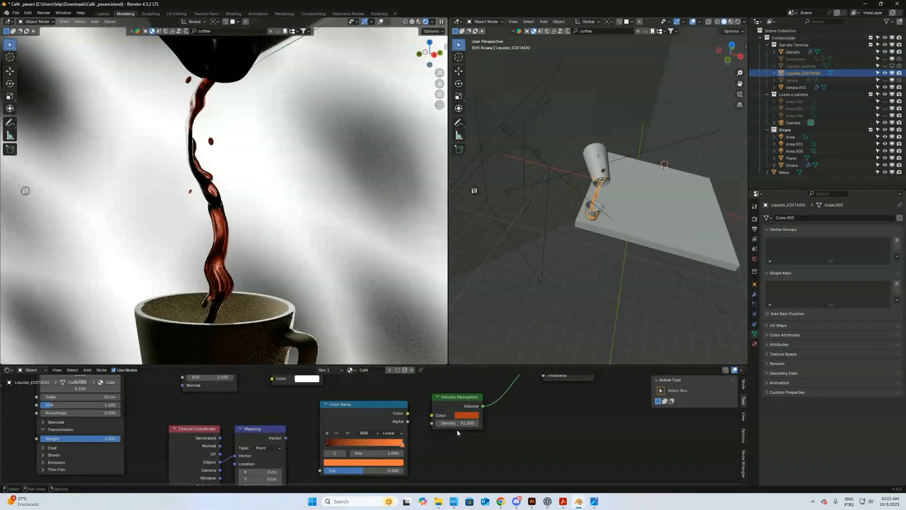
drag(457, 429, 469, 426)
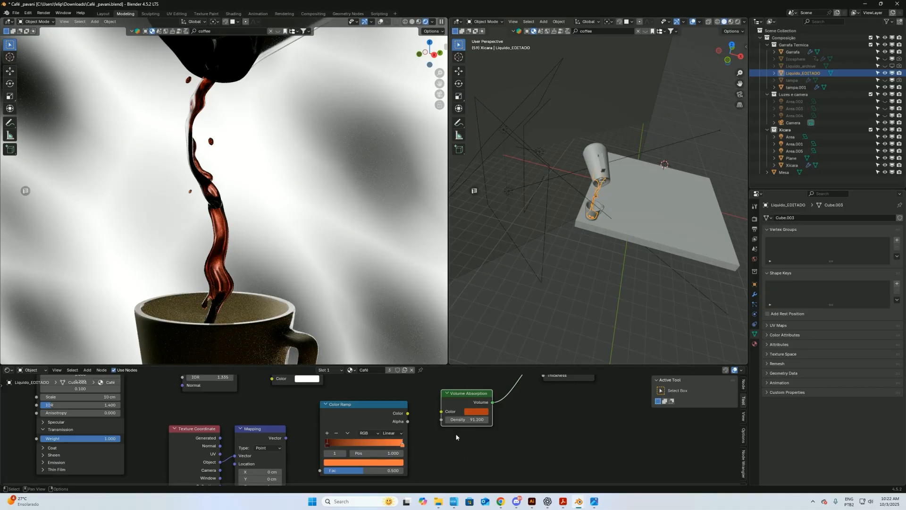
scroll(280, 215, up, 3)
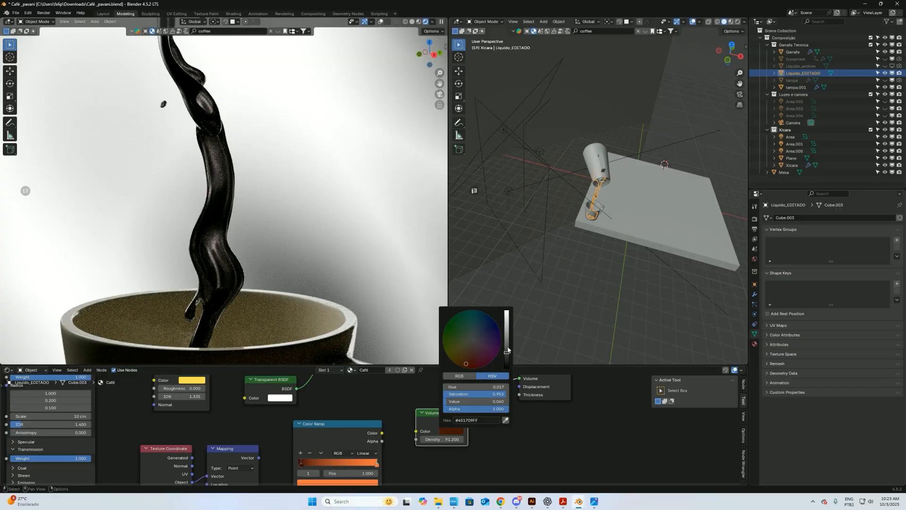
drag(508, 349, 508, 330)
Step: Split the node editor area vertically and show the coffee reference photo in an Image Editor beside the nodes
click(8, 369)
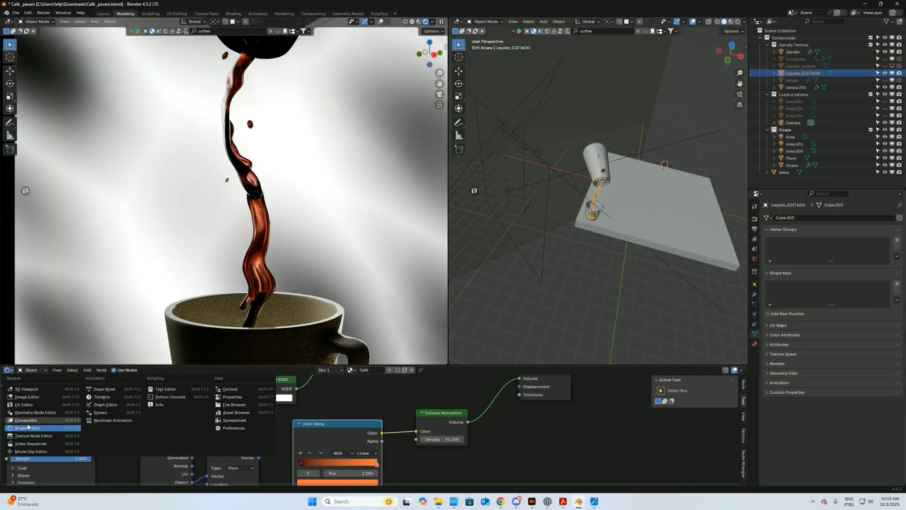
right_click(314, 366)
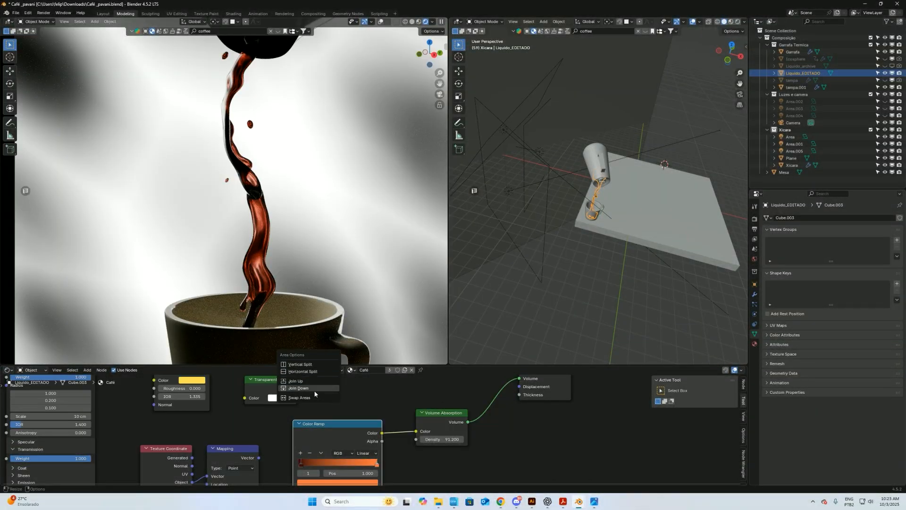
click(314, 365)
click(264, 383)
ctrl+alt+drag(135, 392, 83, 394)
click(8, 371)
click(36, 395)
scroll(117, 398, up, 5)
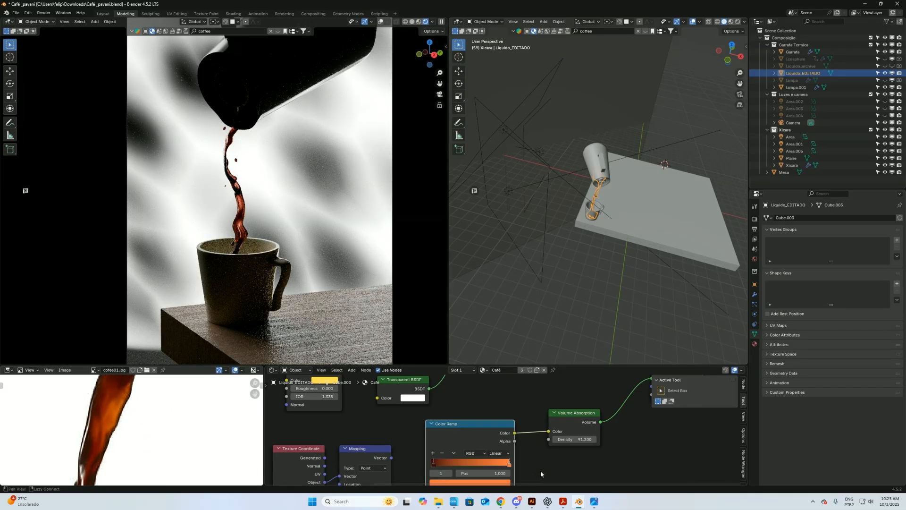
Step: Set the Color Ramp's end stop to the bright orange sampled from the coffee reference photo
middle_drag(529, 474, 527, 451)
click(498, 460)
click(497, 459)
click(497, 414)
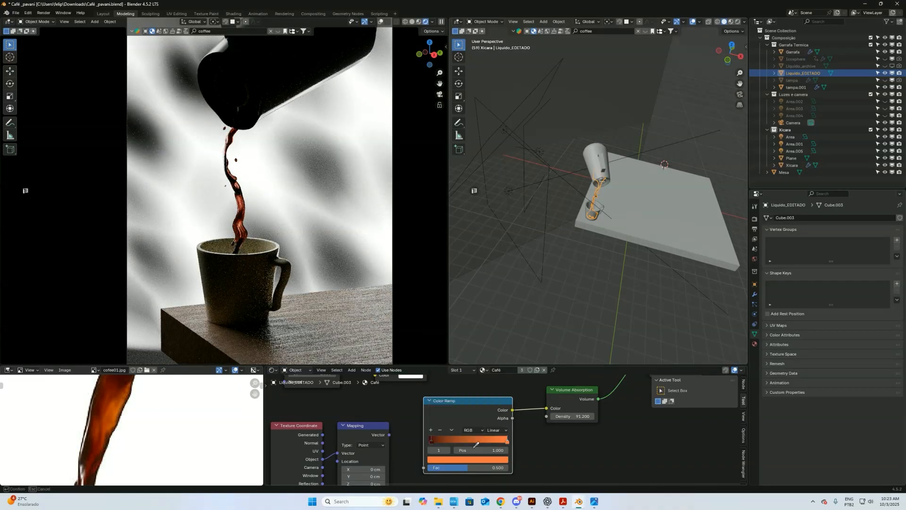
click(122, 407)
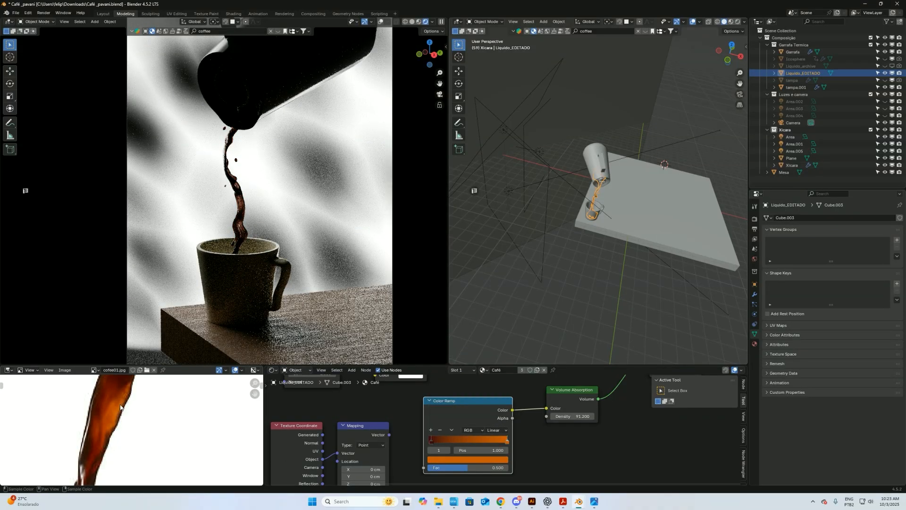
Step: Set the Color Ramp's first stop to a dark brown sampled from the reference photo and check the rendered stream closely
click(431, 439)
click(490, 459)
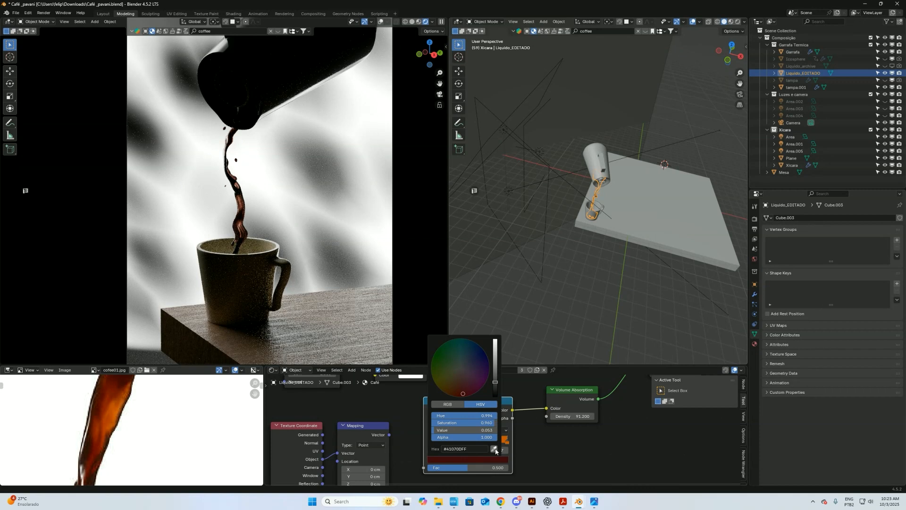
click(495, 449)
click(96, 390)
ctrl+middle_drag(302, 212, 312, 146)
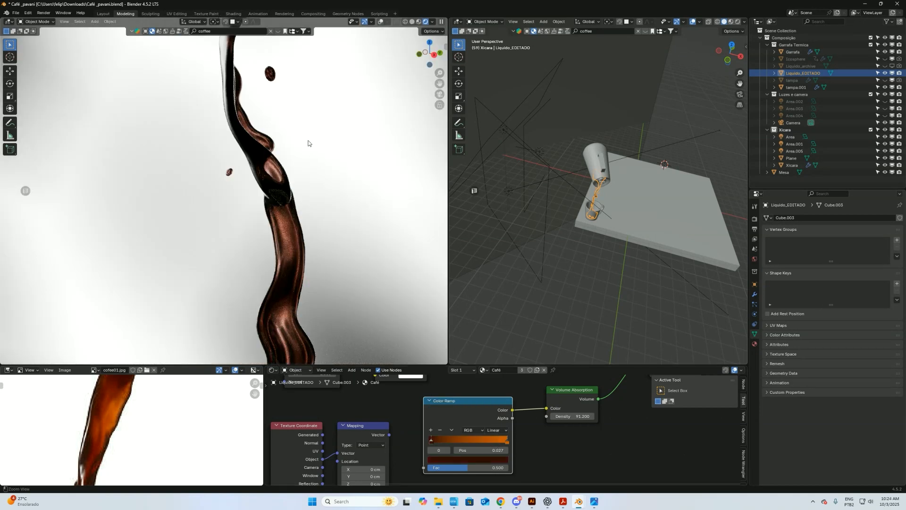
Step: Add a Subsurface Scattering node between the Mix Shader and the Material Output in the Café material
ctrl+alt+drag(629, 412, 613, 417)
alt+drag(525, 385, 532, 451)
alt+drag(529, 411, 529, 463)
mouse_move(530, 462)
alt+mouse_down()
mouse_move(538, 439)
mouse_move(535, 446)
alt+mouse_up()
key(shift+a)
text(sub)
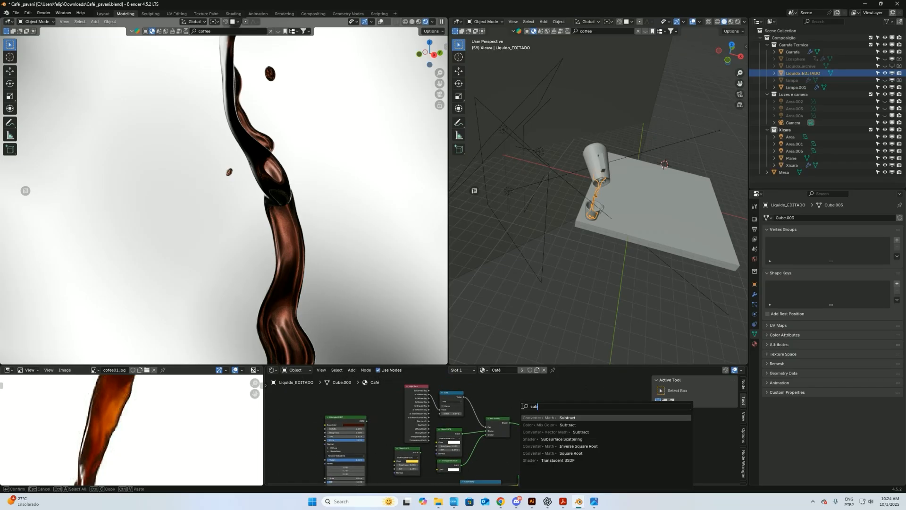
key(Down)
key(Down)
key(Down)
key(Return)
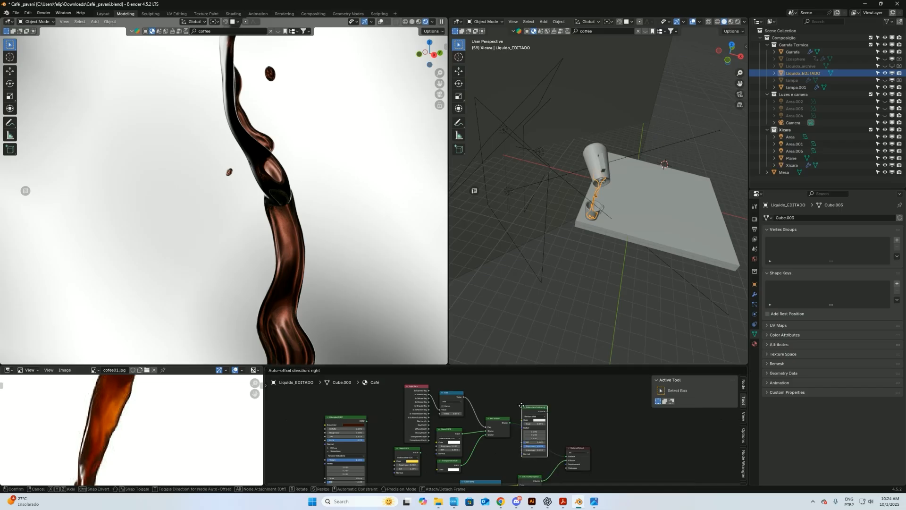
click(523, 406)
Step: Blend the Subsurface Scattering with the existing surface shader through a second Mix Shader, shifting its factor toward the subsurface input
scroll(500, 391, up, 4)
middle_drag(526, 388, 520, 421)
drag(491, 399, 449, 382)
middle_drag(512, 453, 494, 404)
drag(452, 465, 506, 459)
middle_drag(468, 474, 473, 421)
drag(460, 397, 476, 439)
alt+drag(404, 379, 484, 474)
drag(515, 442, 608, 453)
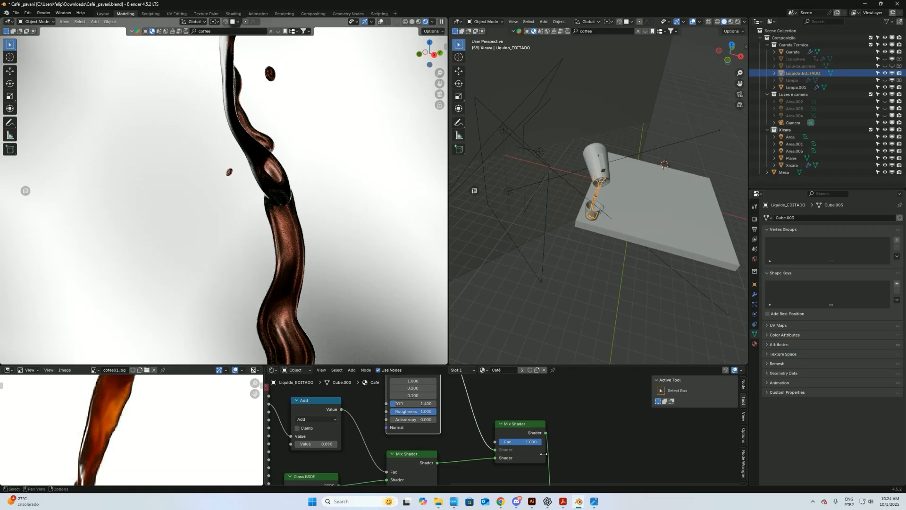
drag(537, 445, 523, 447)
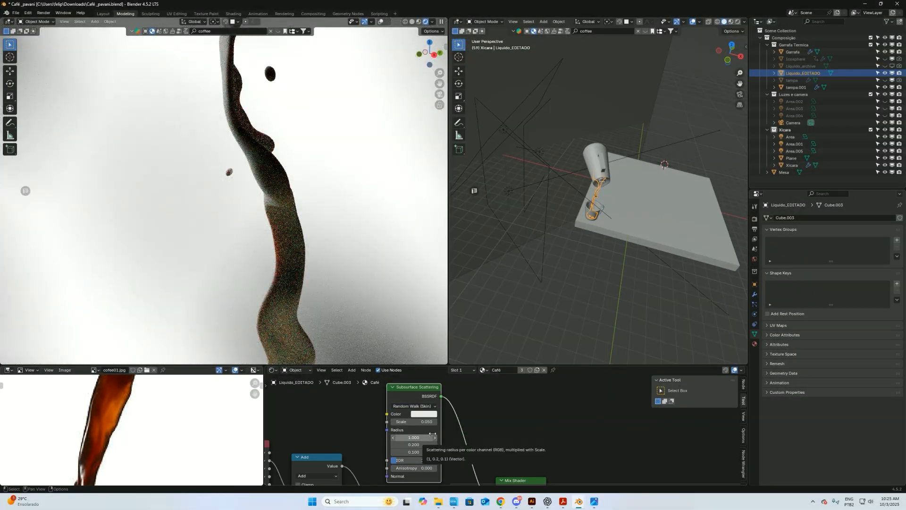
Step: Switch the Subsurface Scattering method to Random Walk, raise its scale, and rearrange the node for more room
click(414, 406)
click(429, 431)
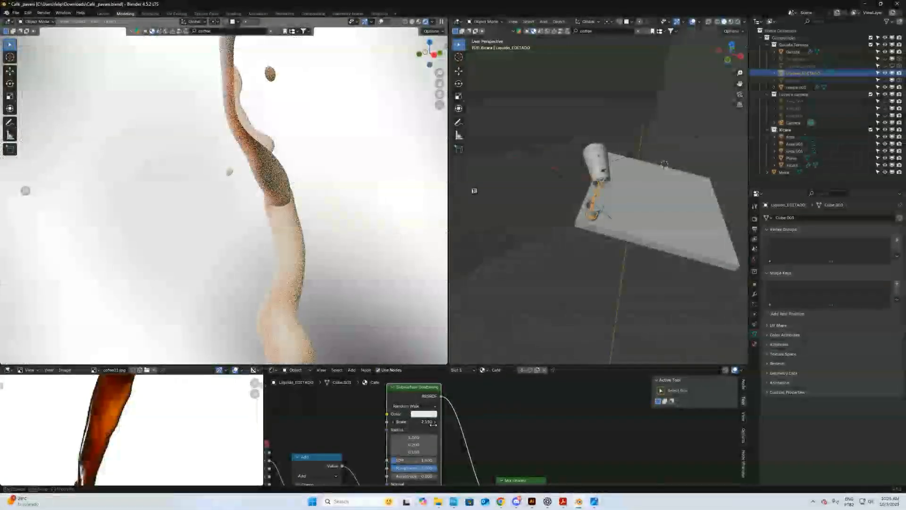
middle_drag(522, 426, 545, 418)
middle_drag(415, 419, 438, 446)
drag(474, 398, 477, 387)
Step: Add an RGB node and connect its color to the Subsurface Scattering radius
middle_drag(413, 415, 434, 423)
key(shift+a)
text(rgb)
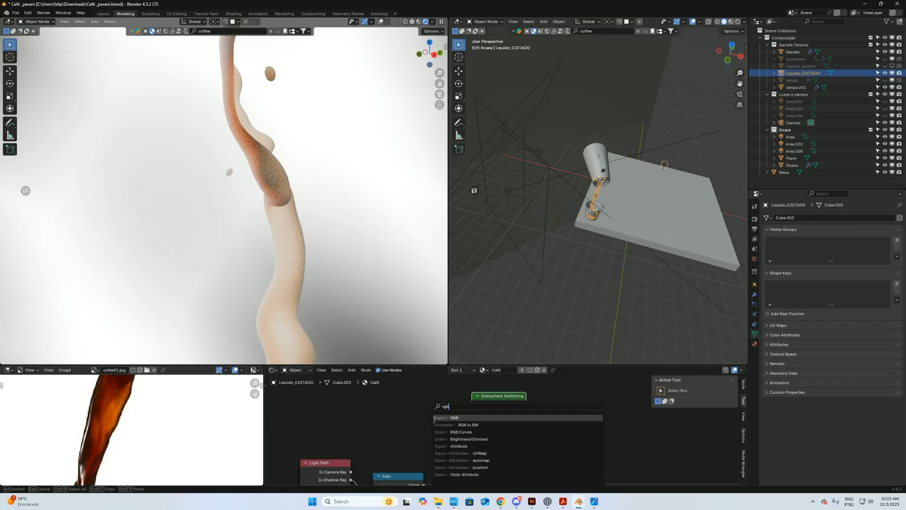
click(434, 417)
click(445, 405)
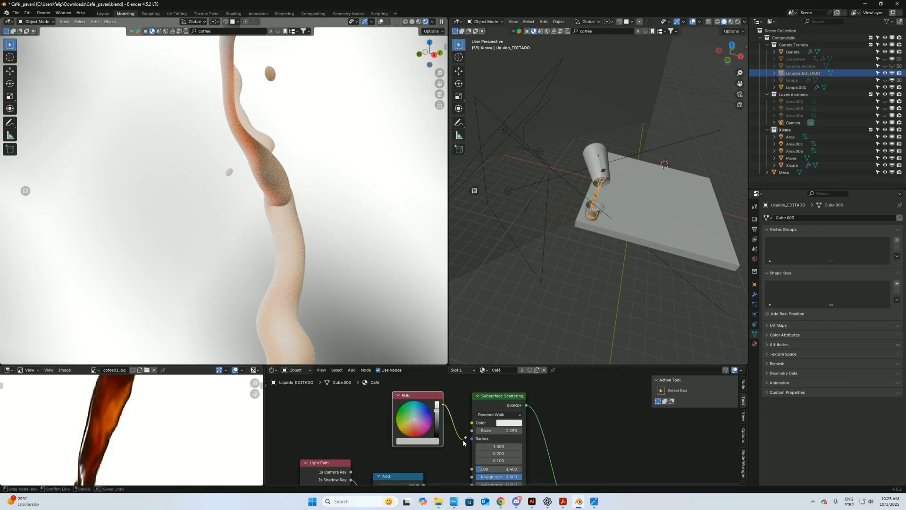
drag(472, 444, 471, 441)
Step: Set the RGB node's color to the orange sampled from the coffee reference photo
click(429, 442)
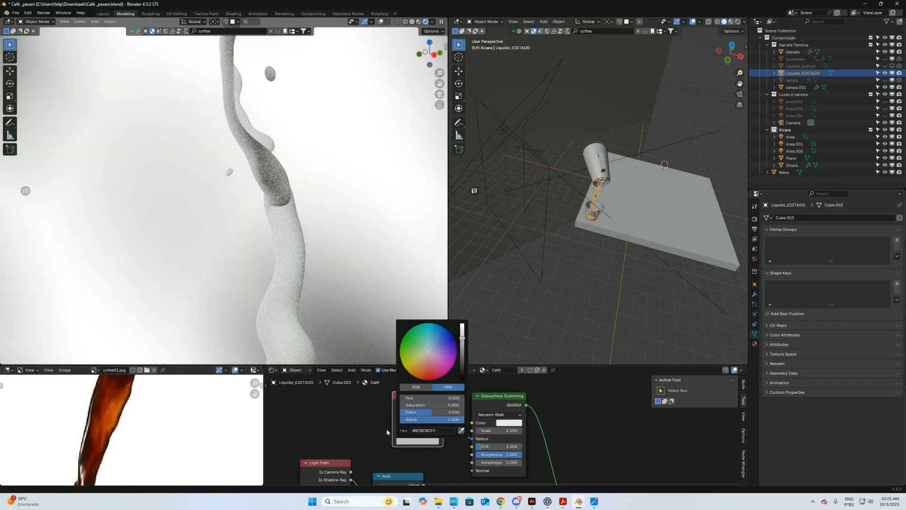
click(460, 429)
click(120, 408)
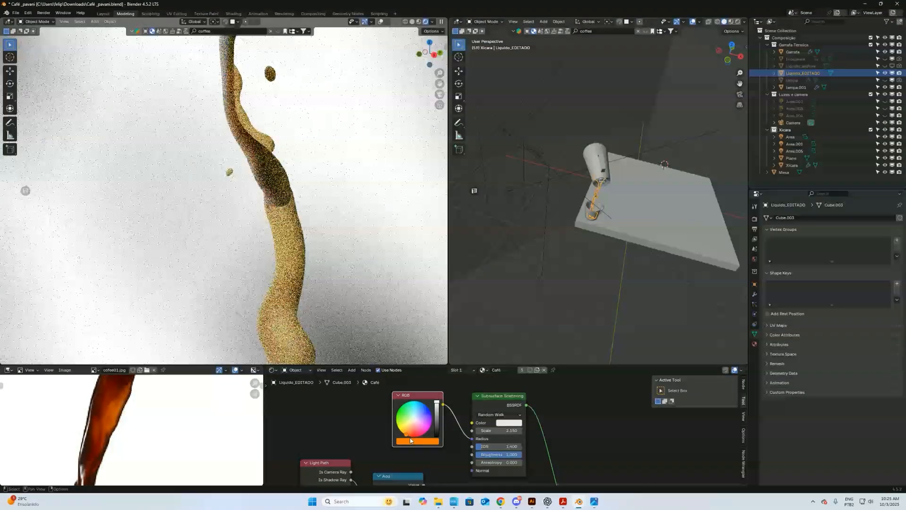
Step: Check the scene's render sampling and color management settings
click(754, 219)
scroll(781, 450, down, 4)
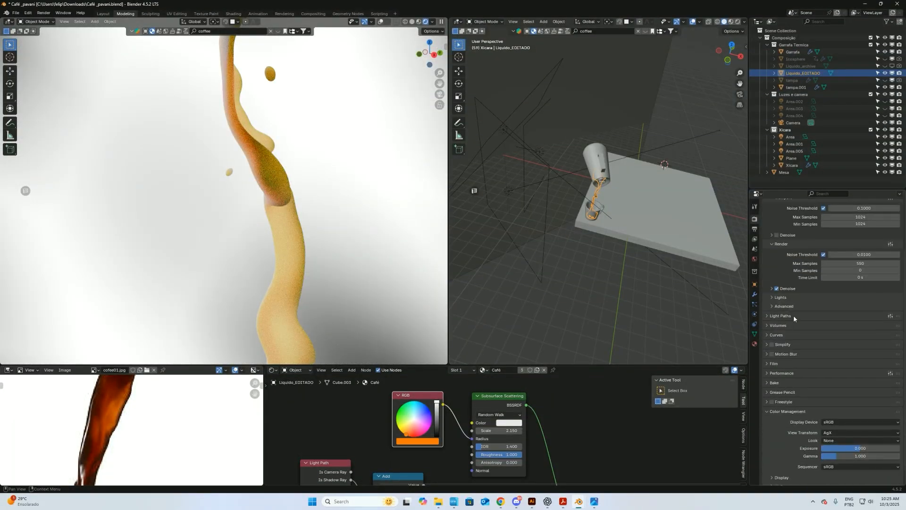
scroll(779, 462, down, 1)
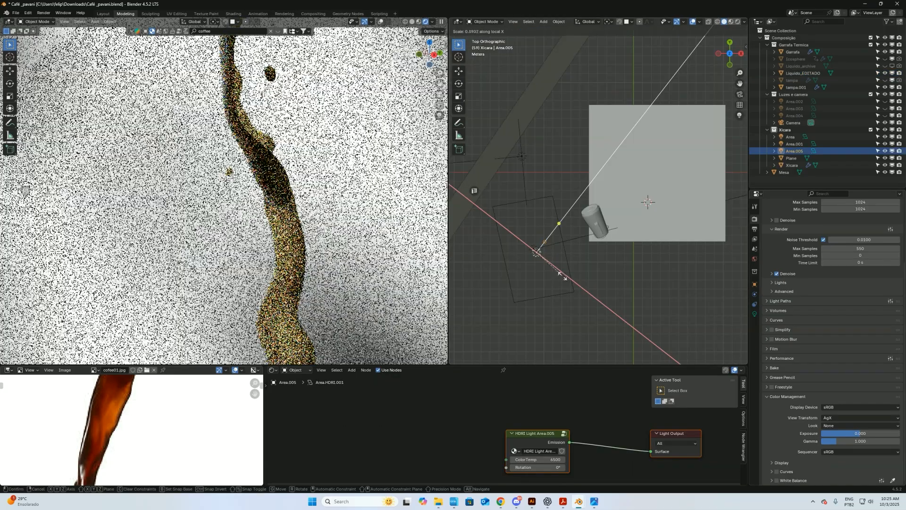
Step: Narrow the Area.005 light along its local X axis and lower the liquid's Subsurface Scattering scale
key(Return)
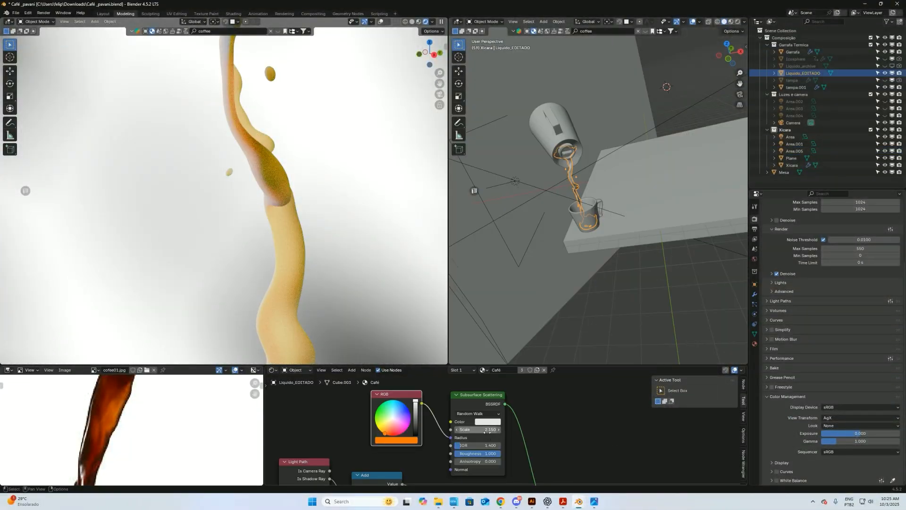
drag(488, 431, 440, 436)
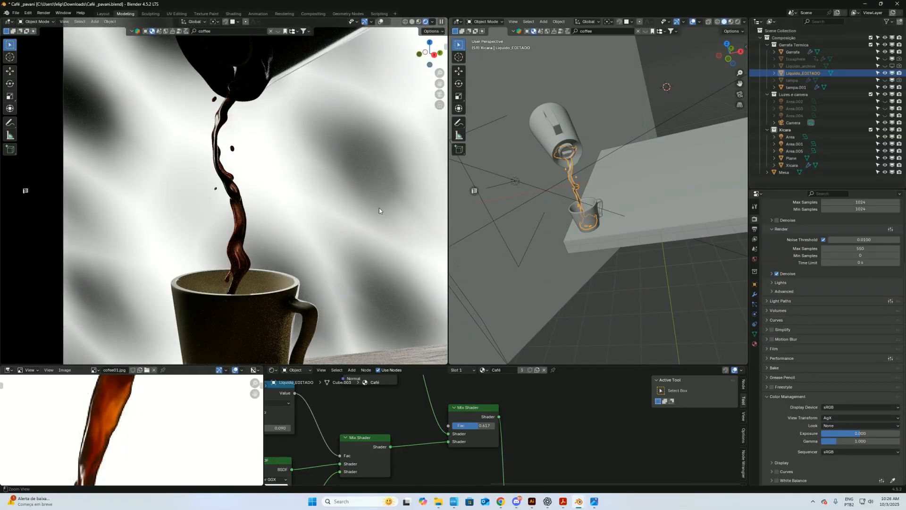
Step: Raise the factor of the last Mix Shader in the Café material to 1.000
scroll(292, 216, up, 5)
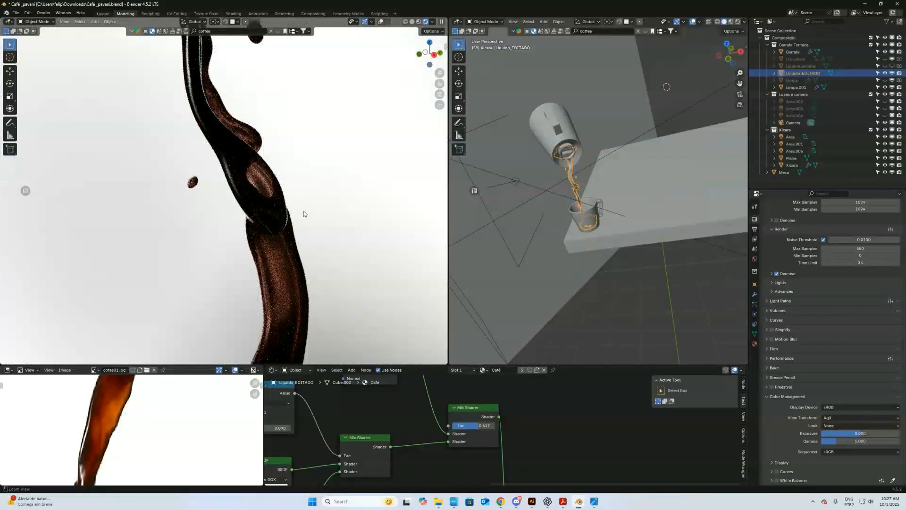
middle_drag(422, 482, 474, 398)
middle_drag(475, 456, 444, 409)
middle_drag(429, 480, 436, 456)
middle_drag(423, 386, 431, 460)
mouse_move(431, 381)
middle_down()
mouse_move(433, 437)
mouse_move(459, 416)
mouse_move(460, 441)
middle_up()
mouse_move(462, 403)
middle_down()
mouse_move(462, 429)
mouse_move(391, 375)
middle_up()
drag(462, 436, 498, 438)
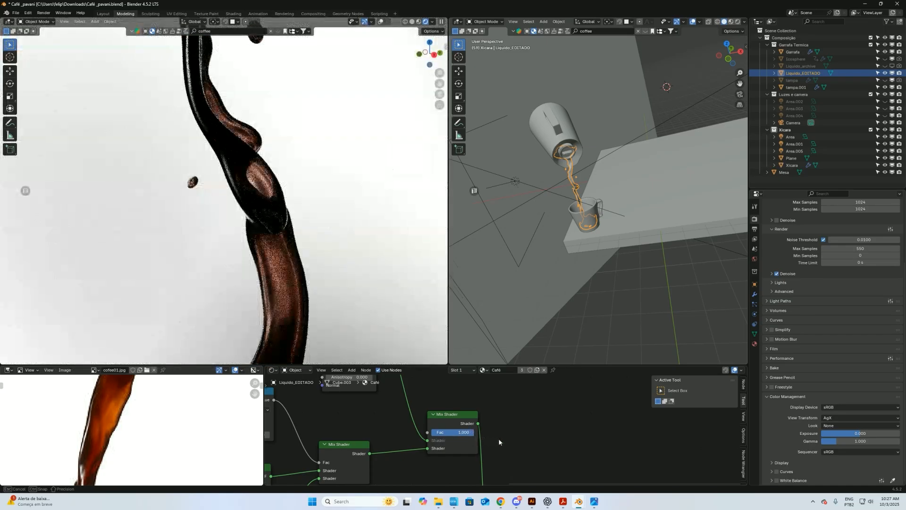
Step: Hide the Area and Area.005 lights and reselect the edited liquid
click(570, 210)
click(574, 184)
middle_drag(477, 427, 534, 444)
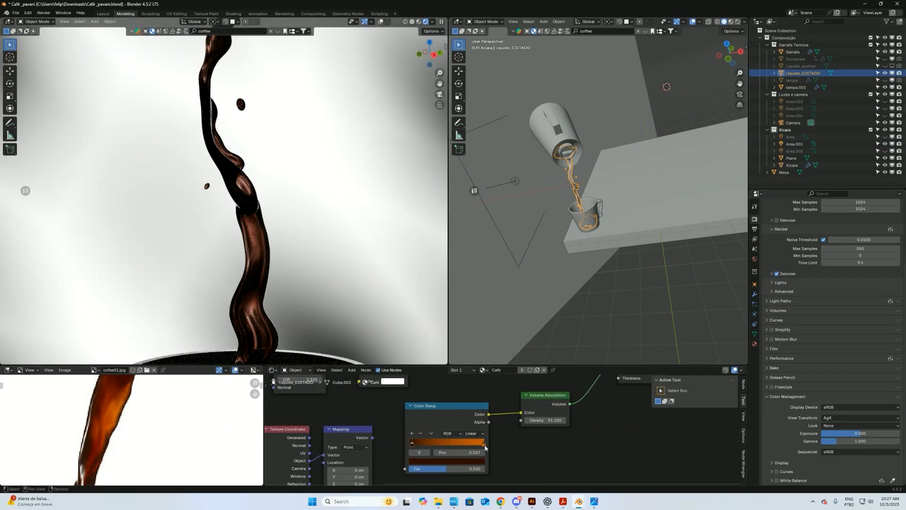
Step: Move the Texture Coordinate, Mapping and Color Ramp nodes away from the Volume Absorption node to make room
click(484, 446)
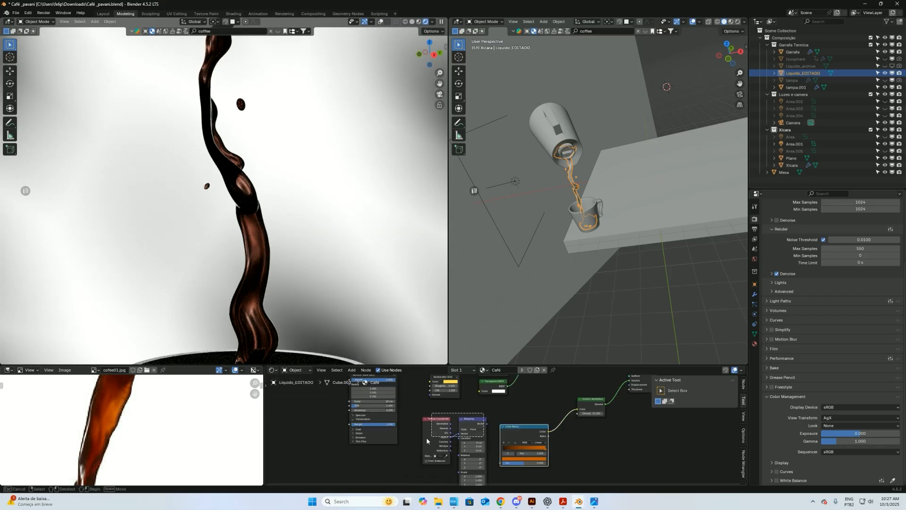
drag(427, 439, 331, 491)
click(529, 427)
drag(528, 429, 479, 462)
Step: Add a Mix node with the Color data type and connect the Color Ramp's color to its A input
key(shift+a)
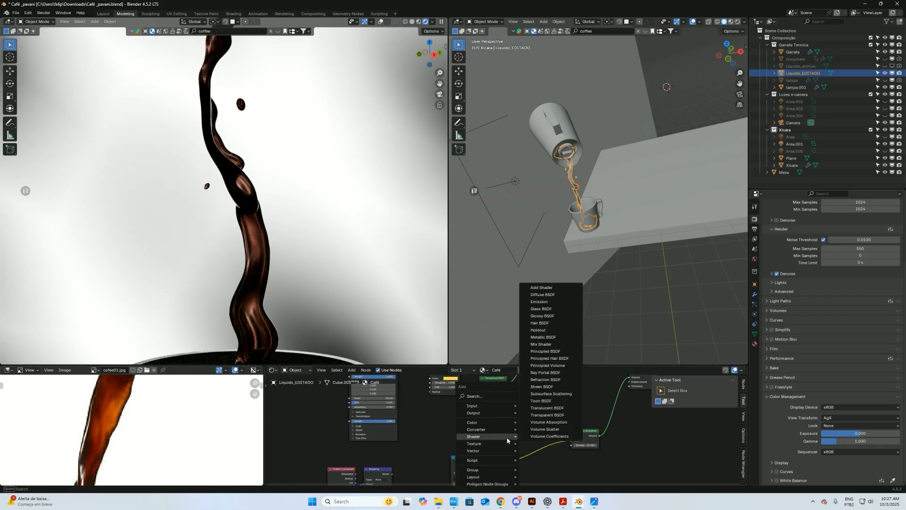
text(mix)
key(Return)
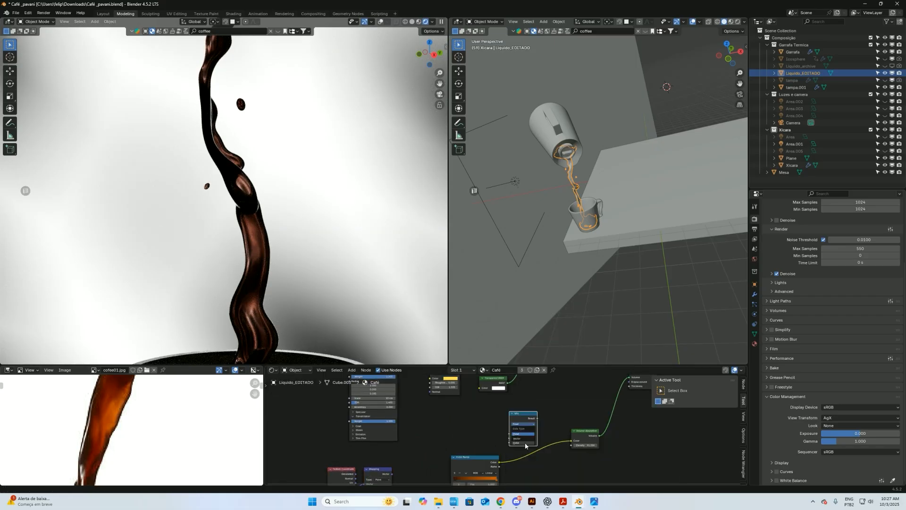
click(528, 456)
scroll(529, 456, up, 2)
middle_drag(529, 456, 502, 423)
drag(470, 444, 485, 424)
middle_drag(548, 406, 536, 444)
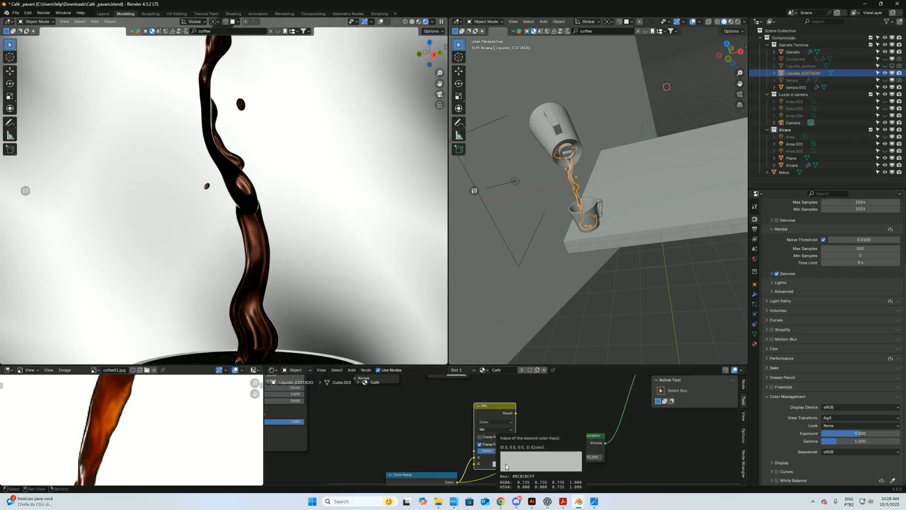
Step: Set the Mix node's B color to the reference photo's orange and feed its Overlay-blended result into the Volume Absorption color
click(502, 465)
click(548, 457)
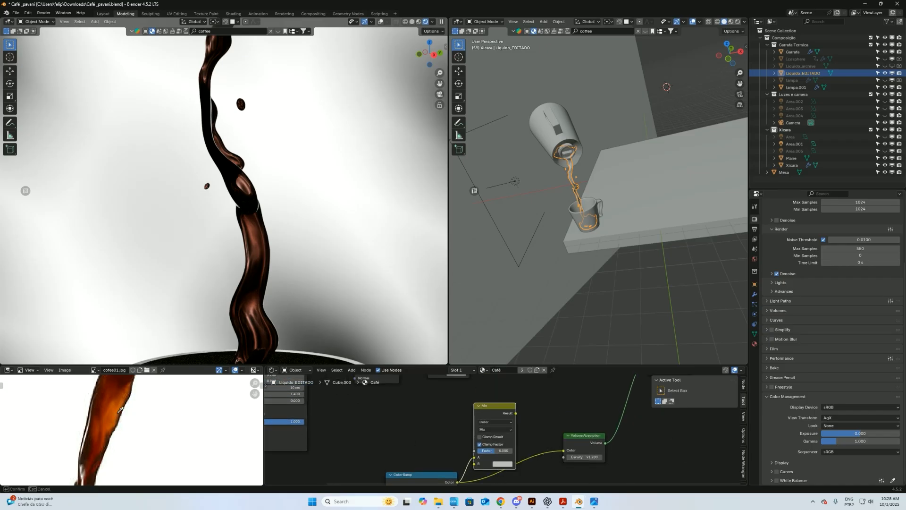
click(119, 406)
click(496, 429)
click(502, 427)
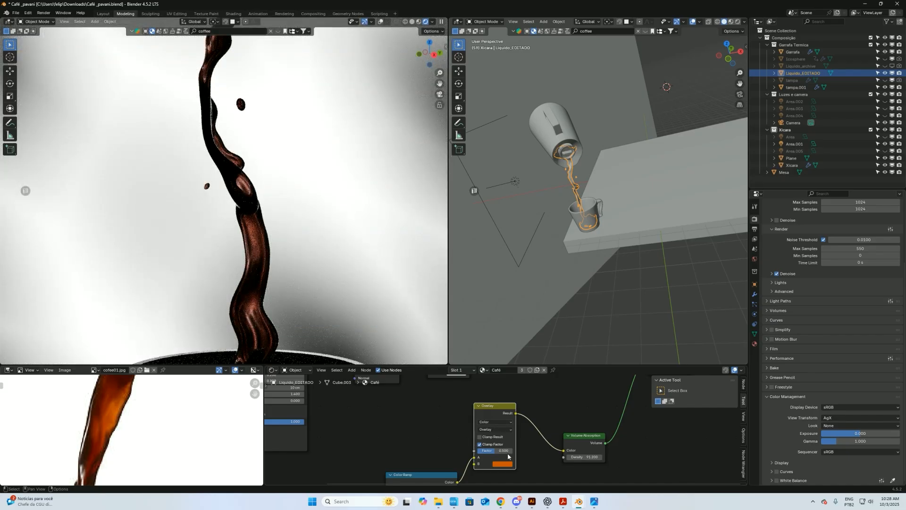
Step: Connect the white Glass BSDF to the Mix Shader instead of the yellow one and tint it a pale warm color
scroll(508, 462, down, 2)
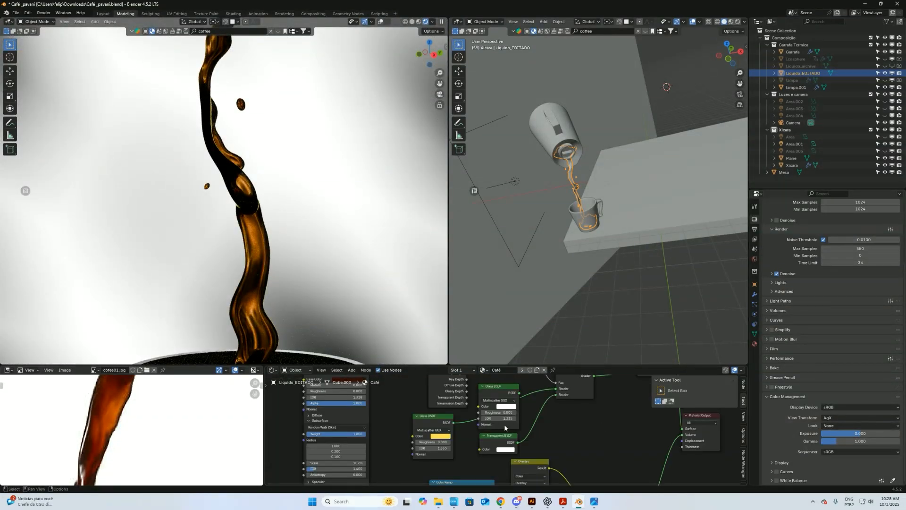
drag(554, 393, 463, 419)
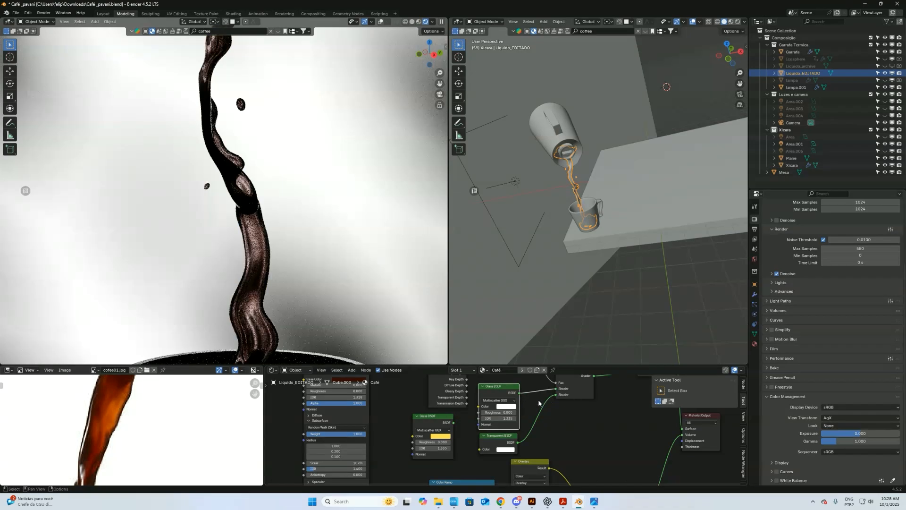
click(506, 406)
click(521, 344)
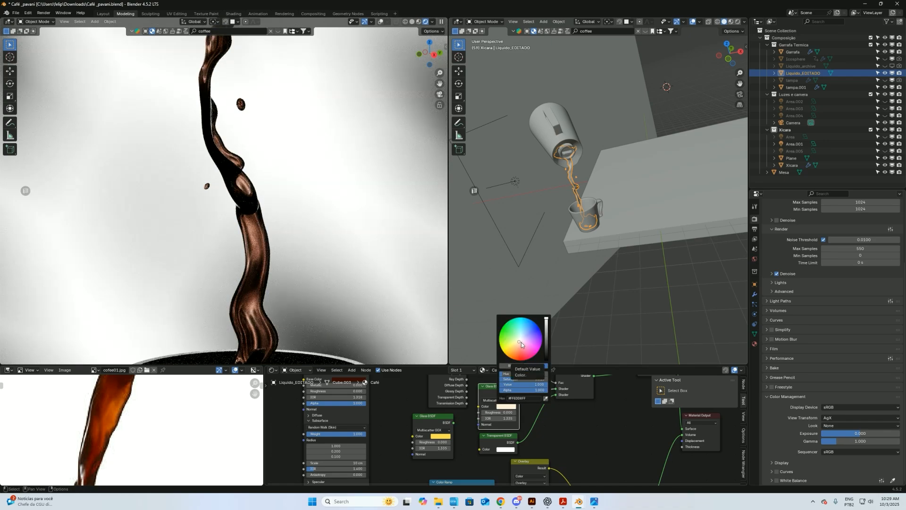
Step: Change the blending mode of the Mix node fed by the Color Ramp to Screen
scroll(528, 416, up, 3)
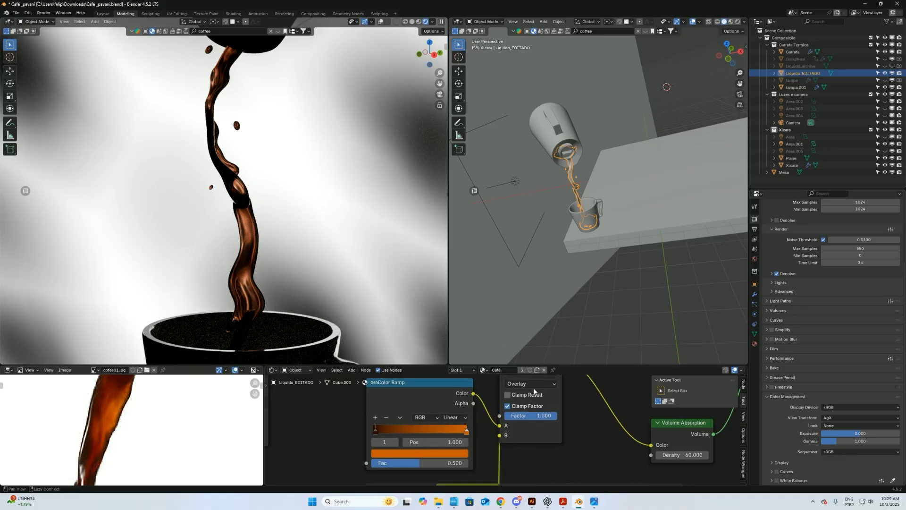
click(533, 383)
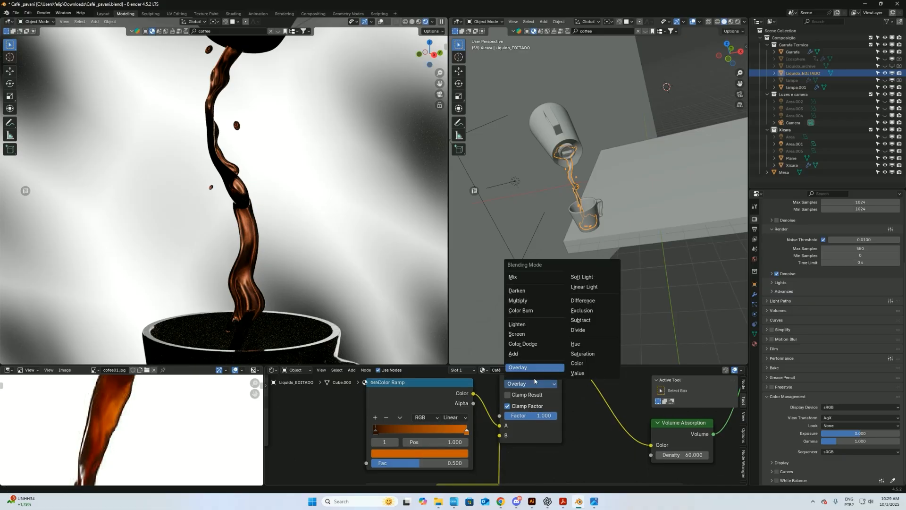
click(534, 333)
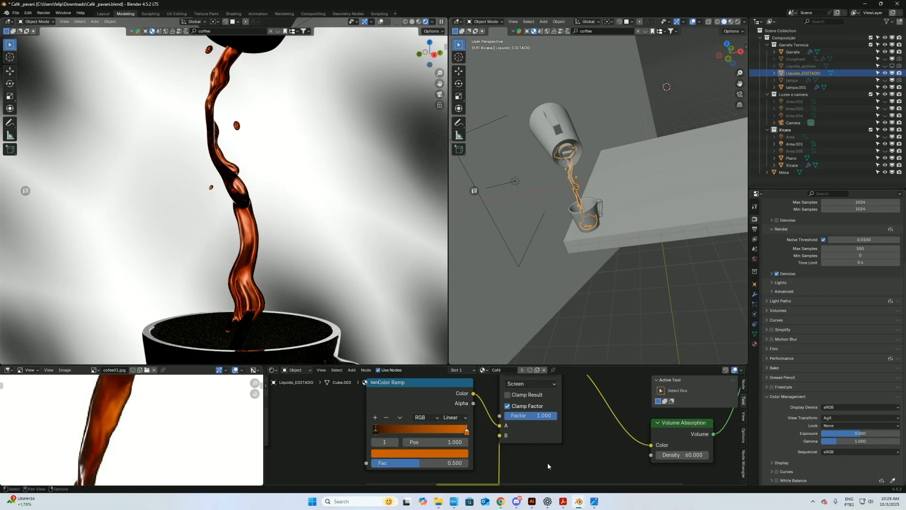
Step: Try a Volume Absorption density of 30, followed by about 103
middle_drag(615, 468, 495, 435)
double_click(585, 431)
text(30)
key(Return)
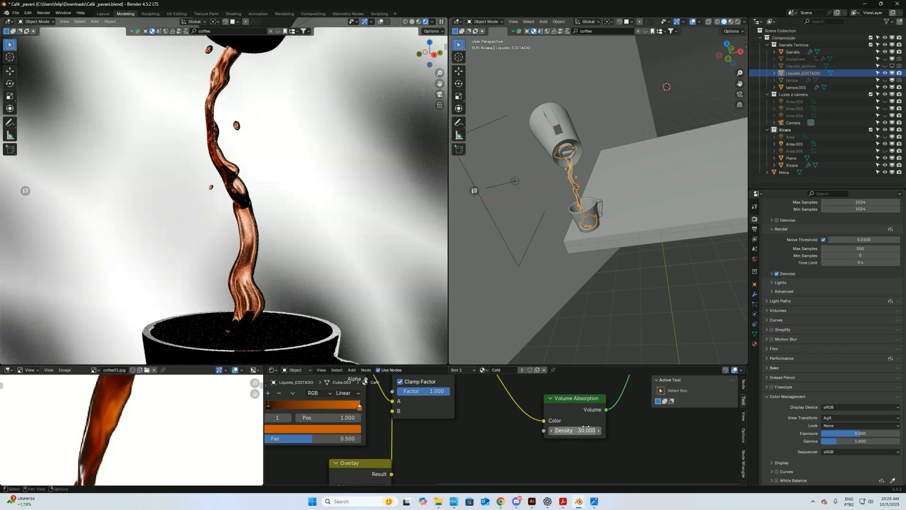
drag(580, 430, 600, 430)
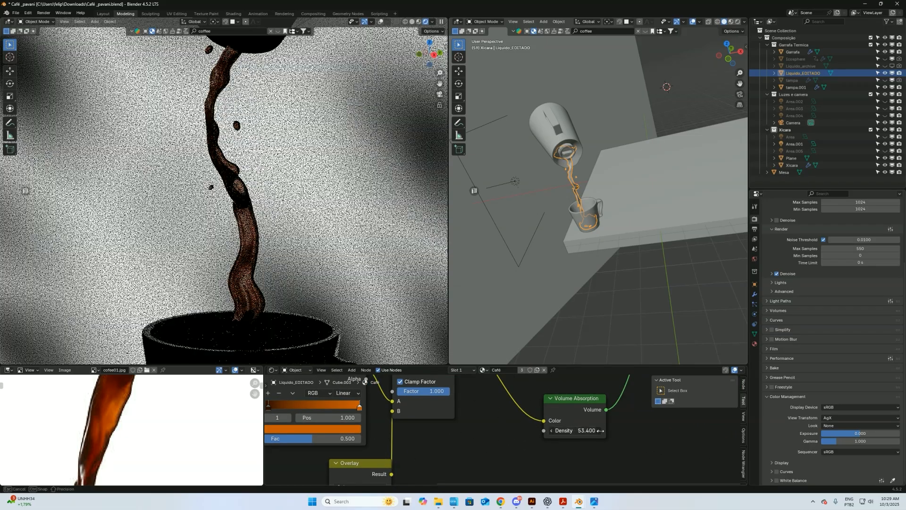
drag(661, 433, 757, 432)
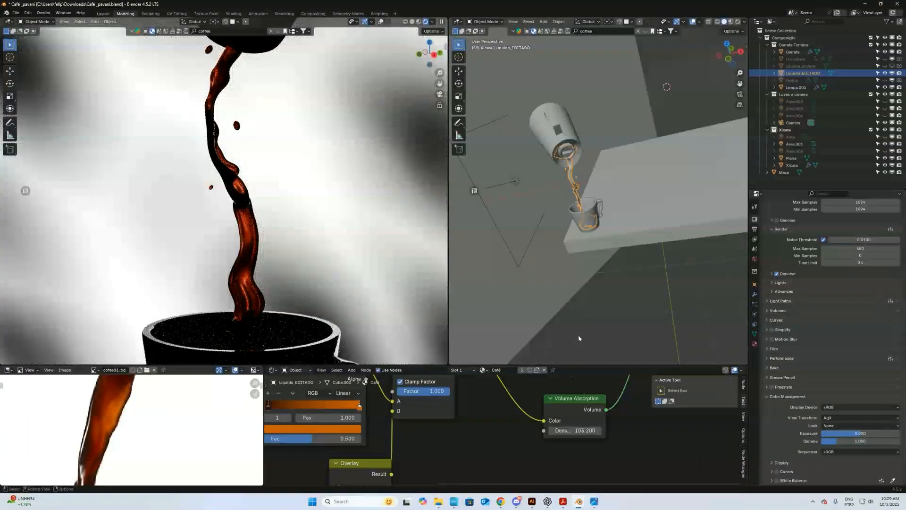
Step: Try Volume Absorption densities of 200 and 150 on the coffee
click(583, 430)
text(200)
key(Return)
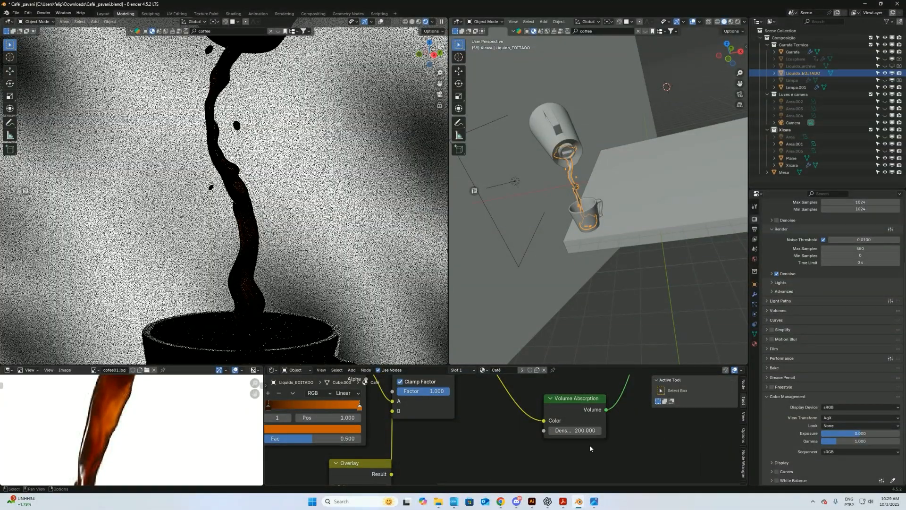
click(595, 432)
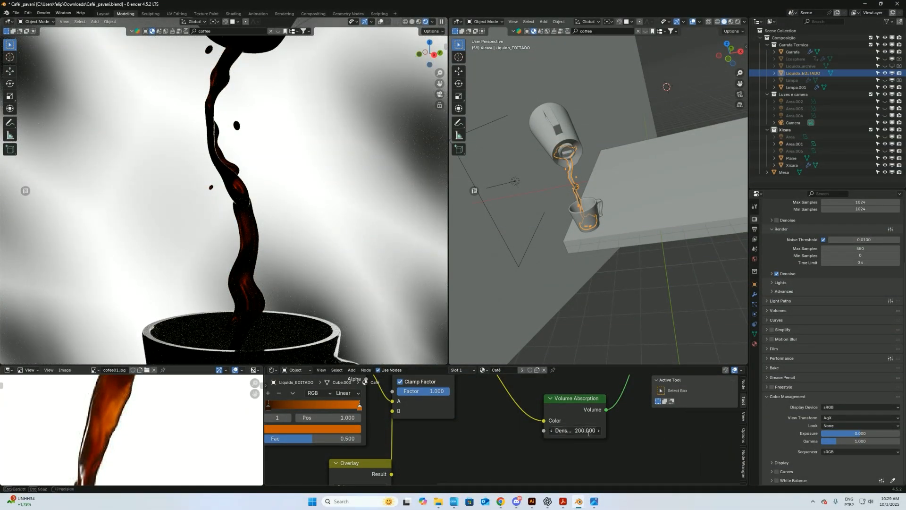
text(150)
key(Return)
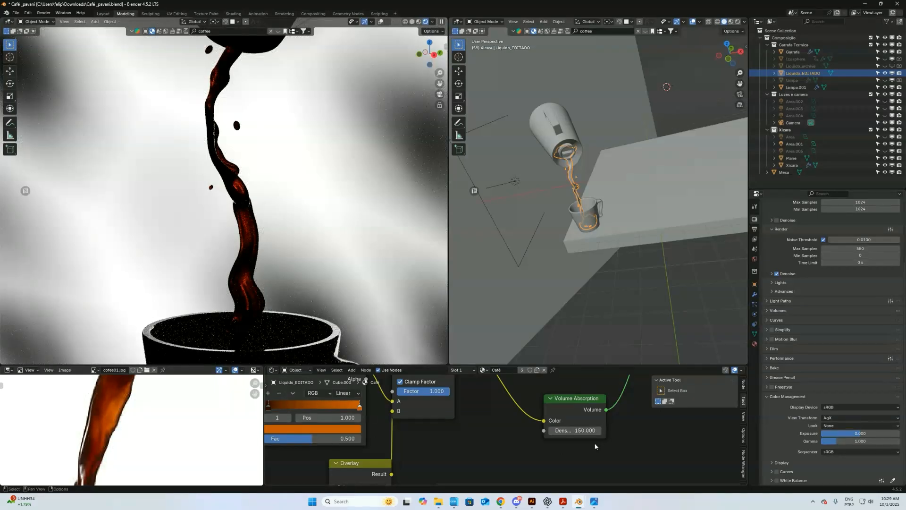
Step: Set the Volume Absorption density to 100
click(580, 429)
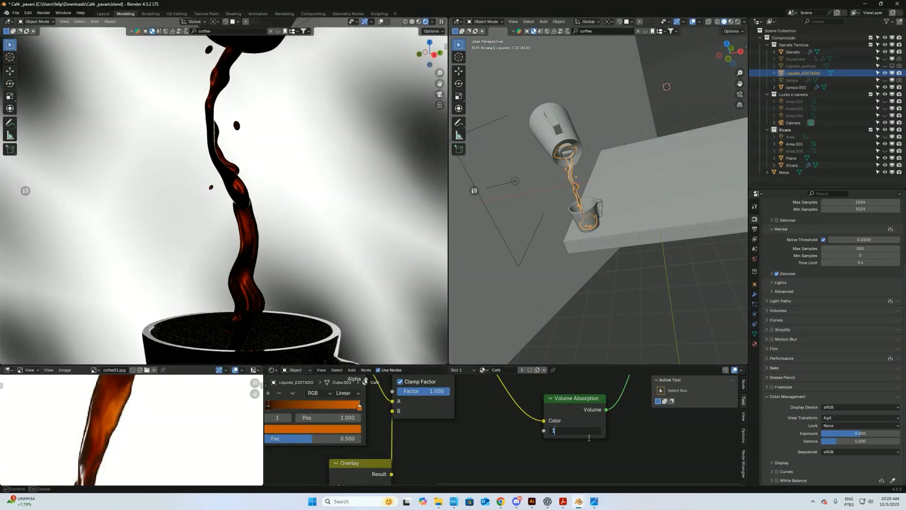
text(100)
key(Return)
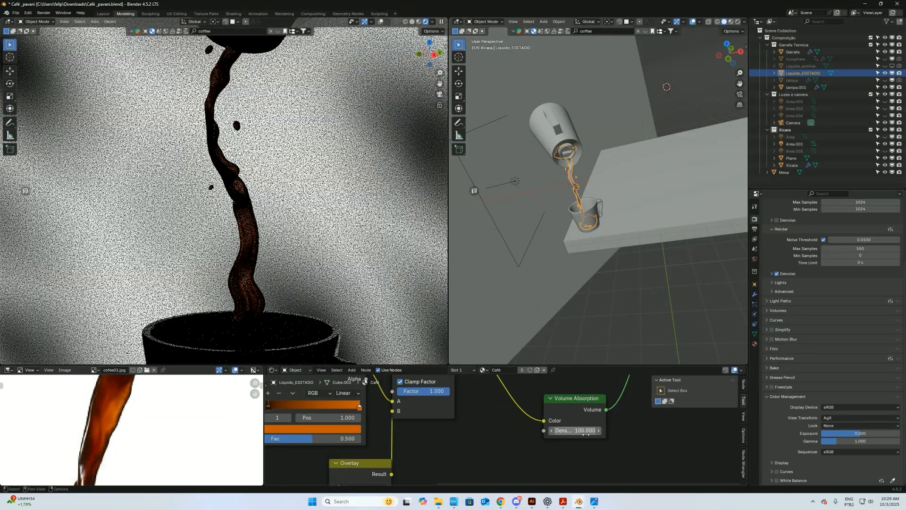
Step: Move the Color Ramp's dark brown stop to position 0.350
middle_drag(313, 410, 409, 448)
drag(410, 448, 412, 448)
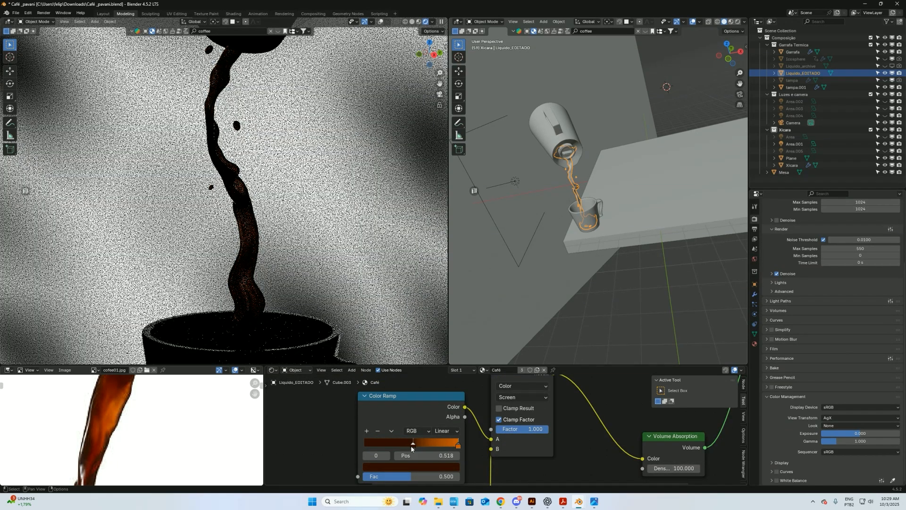
drag(398, 448, 399, 449)
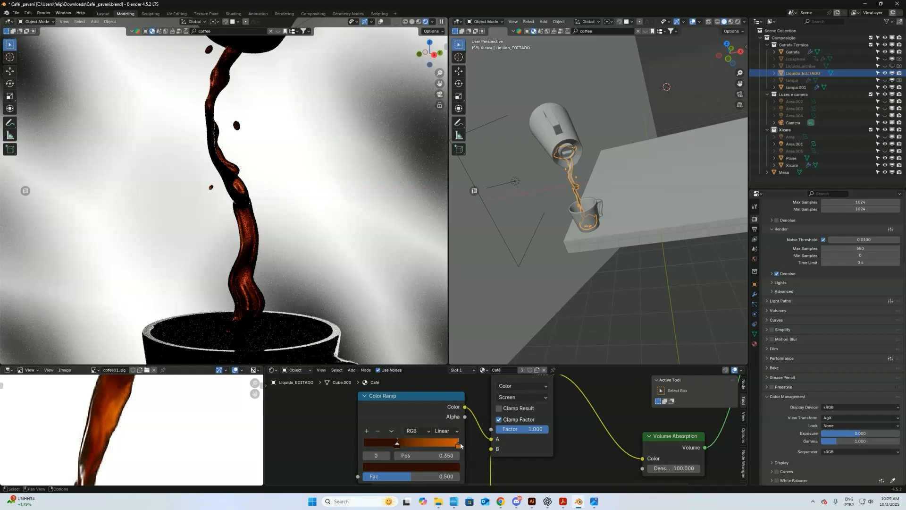
Step: Move the Color Ramp's orange stop to position 0.691 and resample its color from the coffee reference photo
click(420, 466)
click(443, 454)
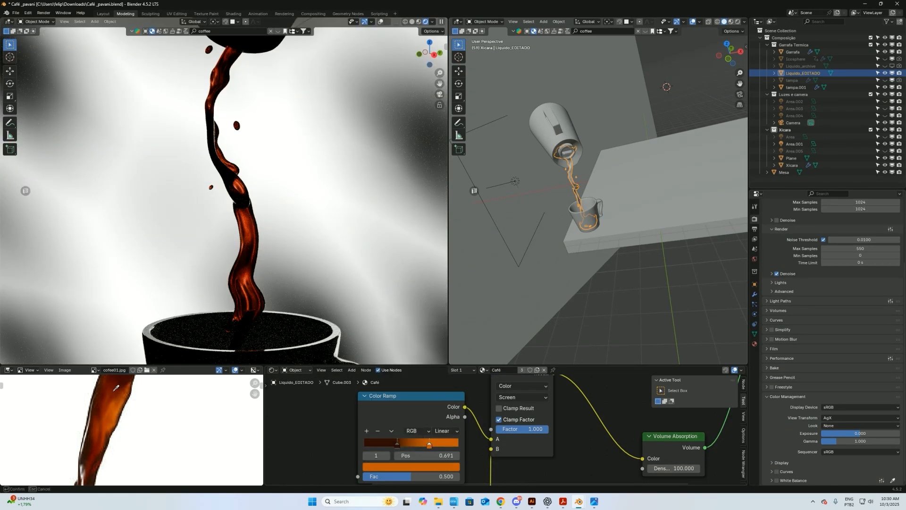
click(121, 404)
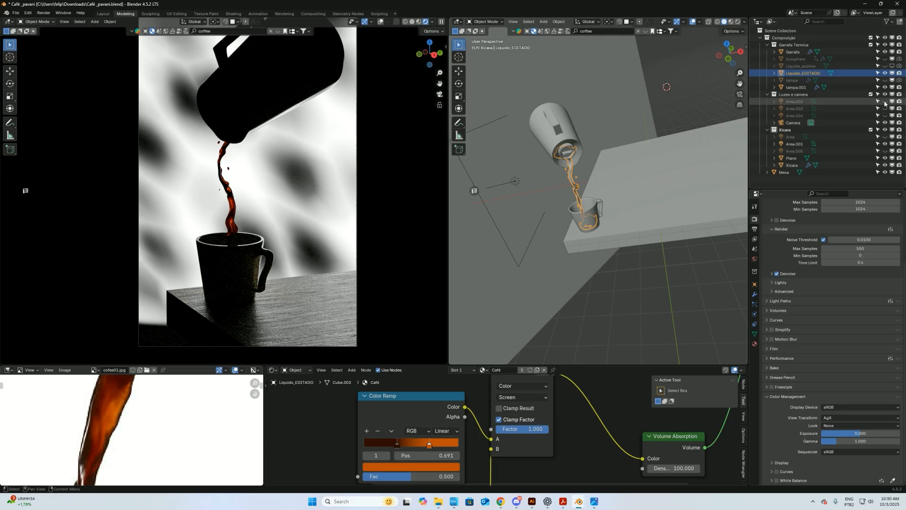
Step: Unhide the Area.002, Area.003 and Area.004 lights and compare the rendered pour with the reference photo
drag(885, 102, 886, 110)
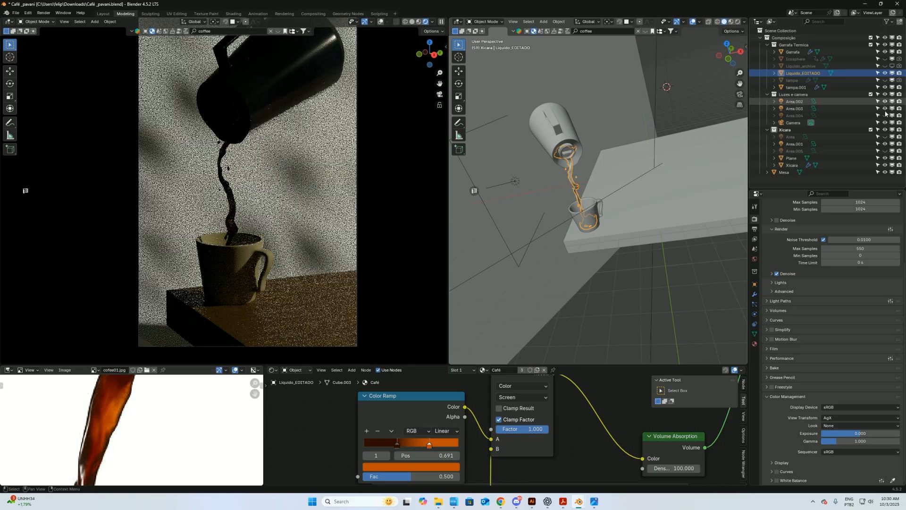
drag(885, 112, 885, 116)
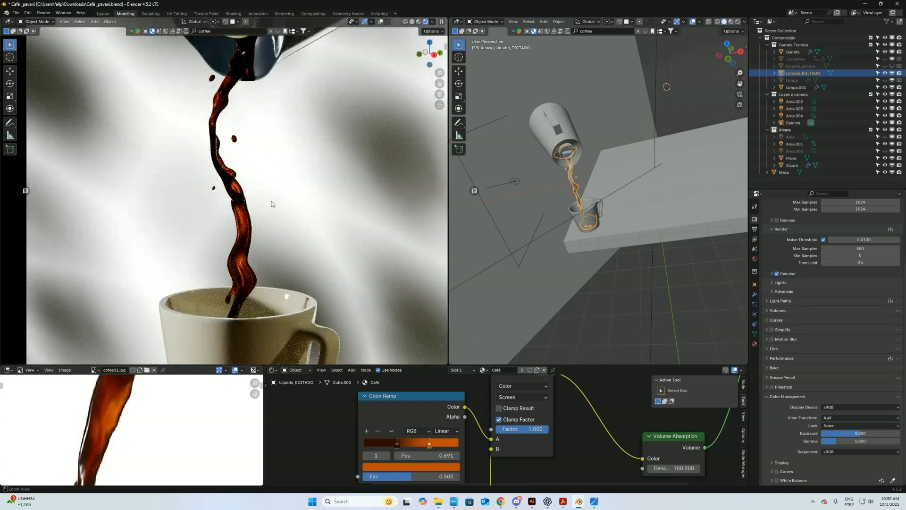
ctrl+middle_drag(262, 202, 262, 163)
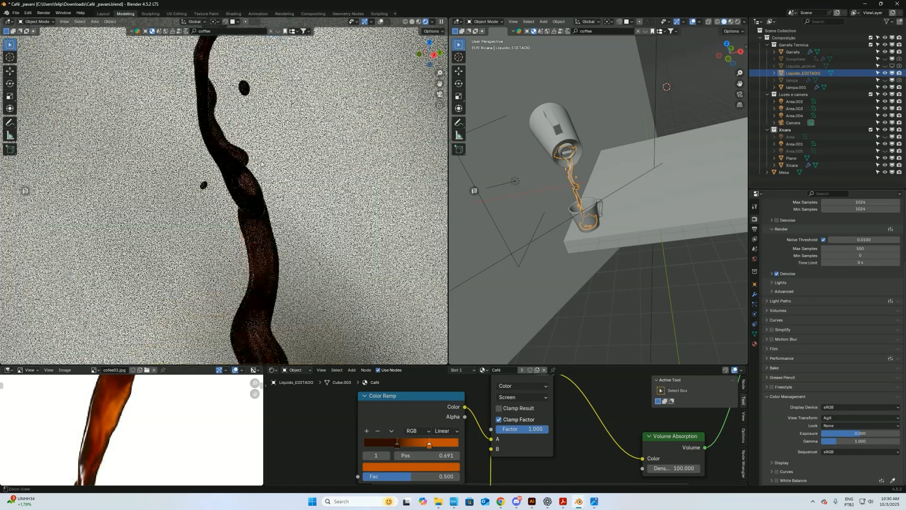
shift+middle_drag(264, 90, 277, 158)
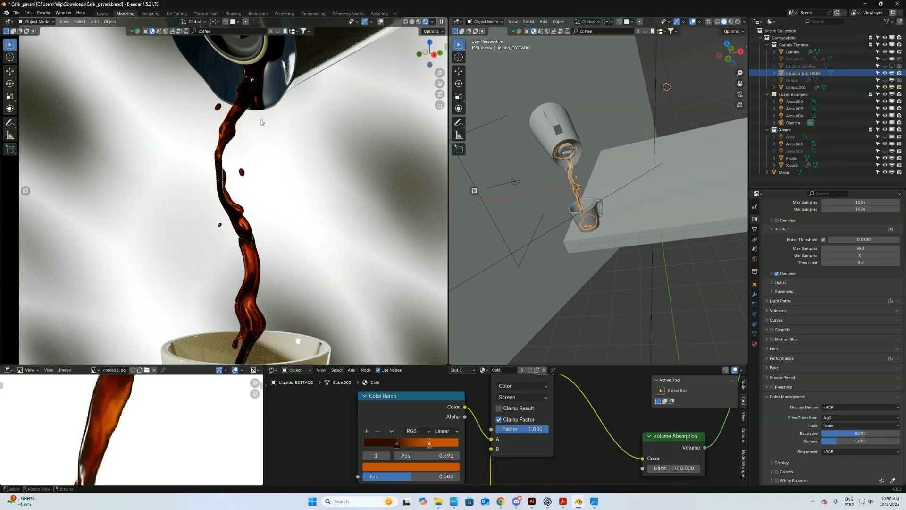
shift+middle_drag(261, 123, 289, 176)
scroll(188, 431, down, 4)
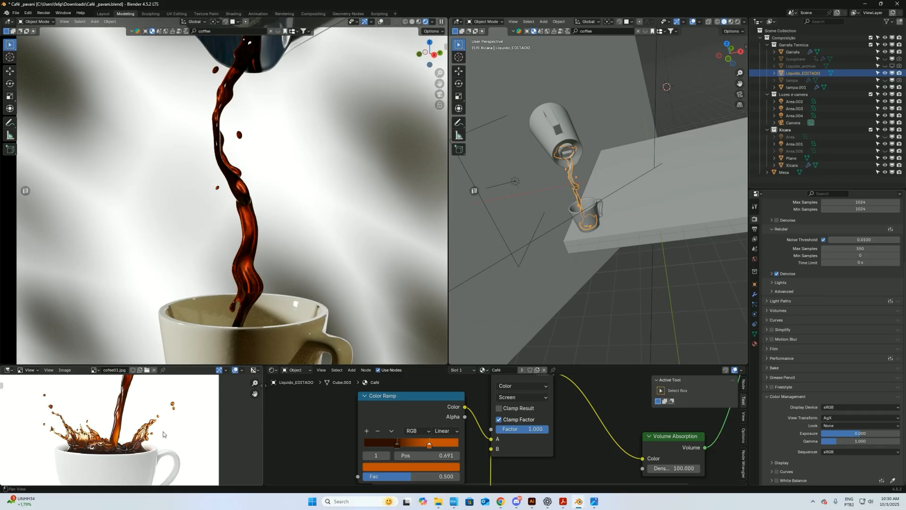
Step: Set the color of the Color Ramp's orange stop to #BF8E6FFF and select the Area.001 light
click(438, 470)
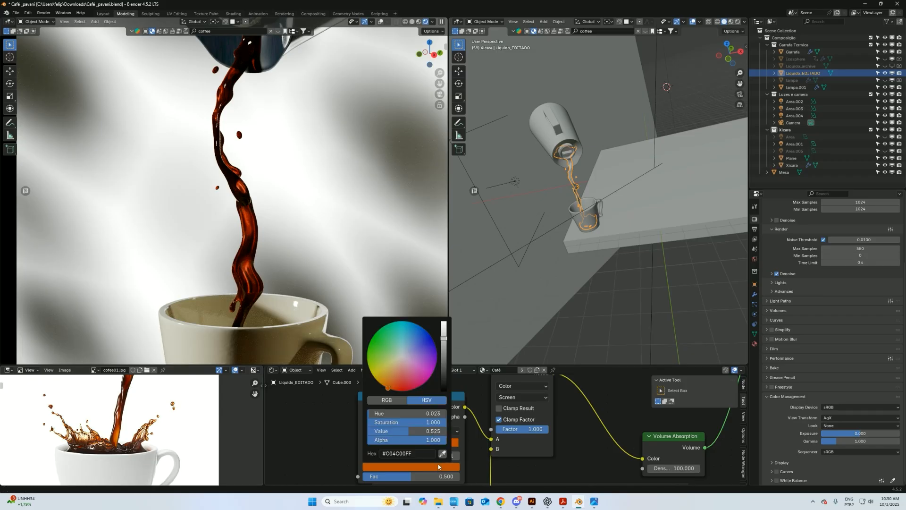
mouse_move(392, 376)
mouse_down()
mouse_move(389, 366)
mouse_move(399, 399)
mouse_move(397, 375)
mouse_up()
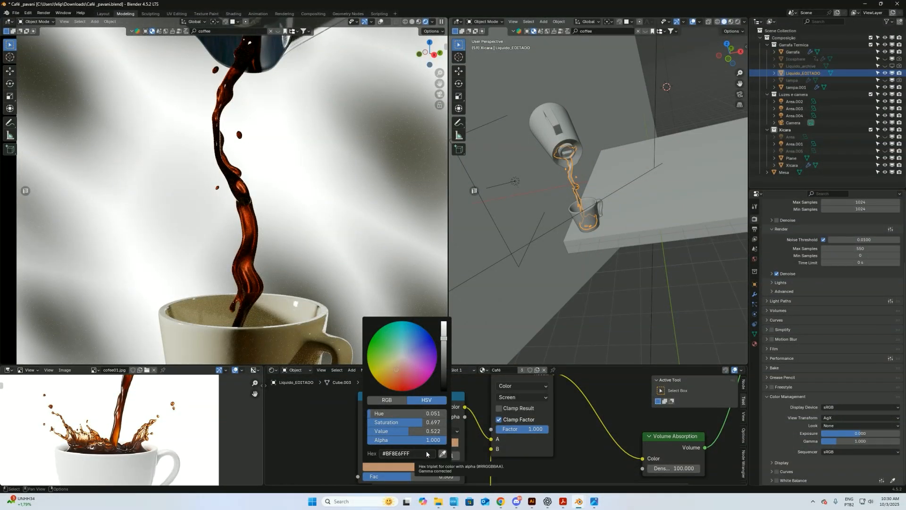
click(515, 185)
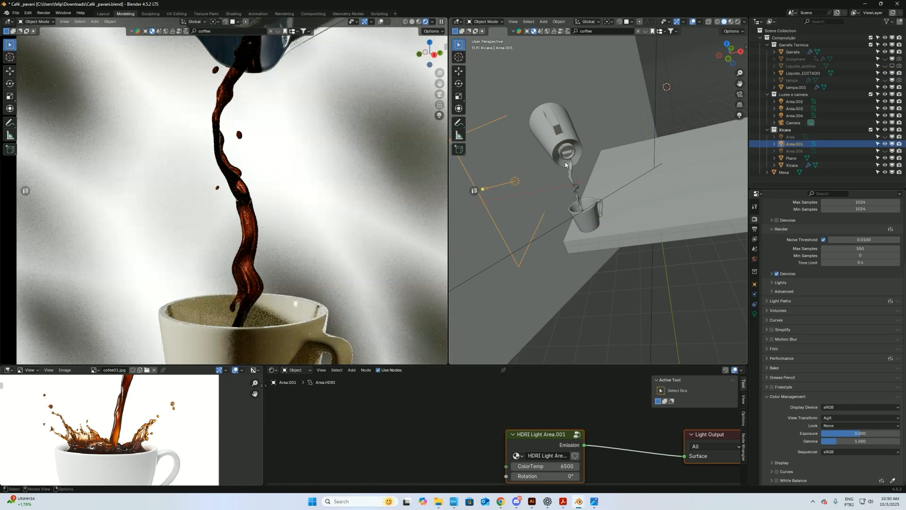
Step: Reposition the Area.001 light in the top view and rotate it -38.6° about Z
key(KP_7)
key(g)
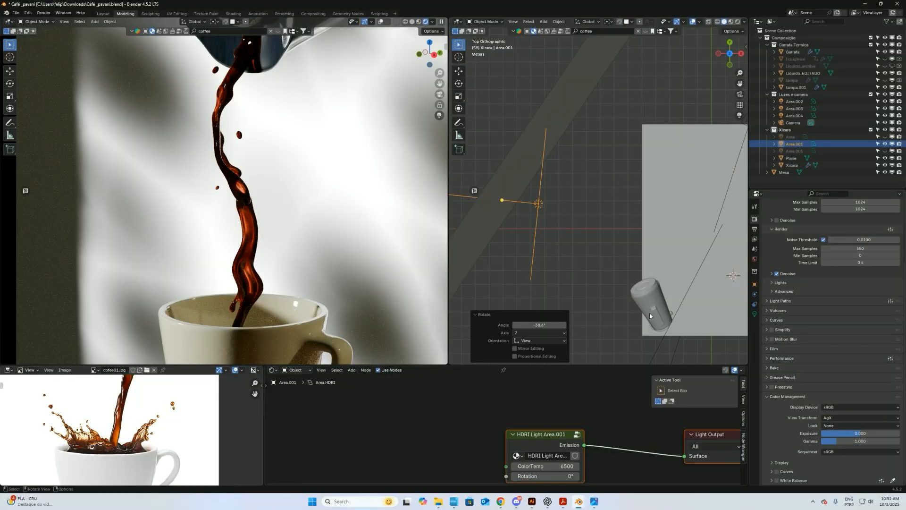
shift+middle_drag(635, 333, 596, 206)
shift+middle_drag(578, 286, 611, 218)
Step: Delete the Area.003 light from the lights and camera collection
click(612, 246)
middle_drag(624, 259, 598, 223)
scroll(621, 184, down, 2)
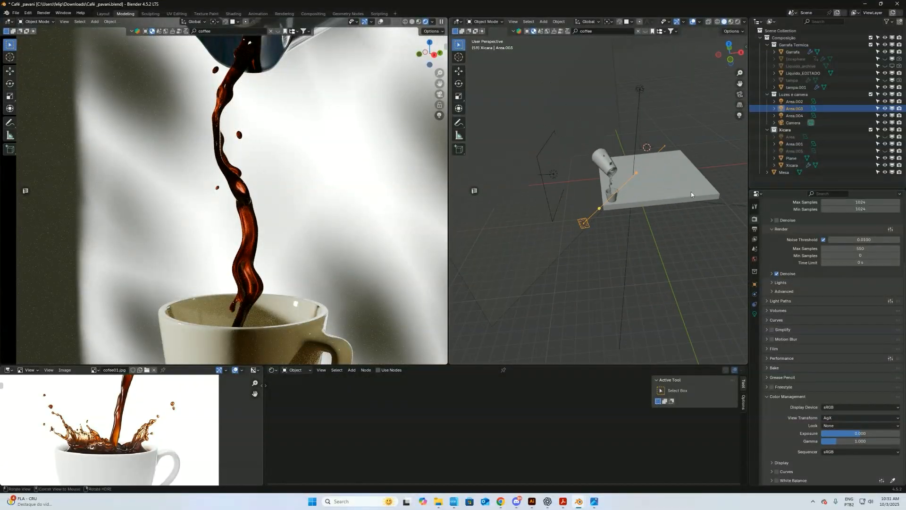
click(886, 137)
click(887, 137)
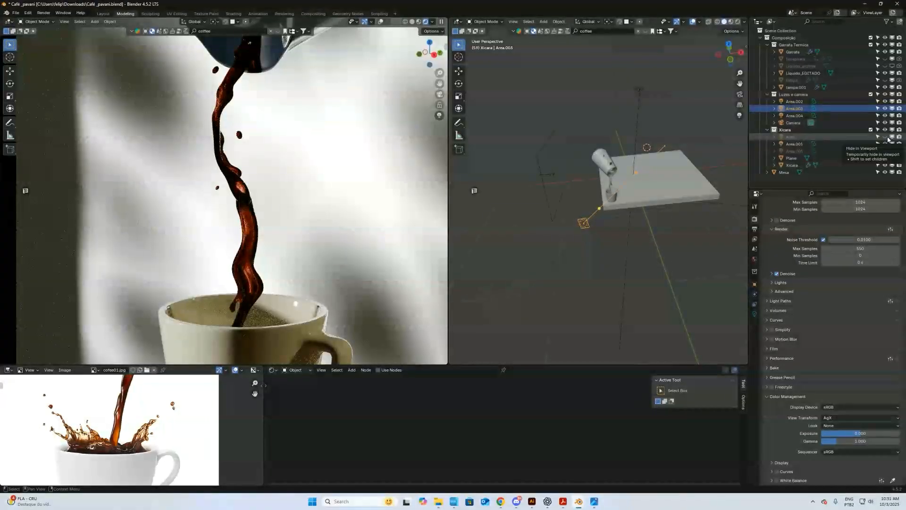
scroll(330, 182, down, 3)
shift+middle_drag(330, 182, 317, 240)
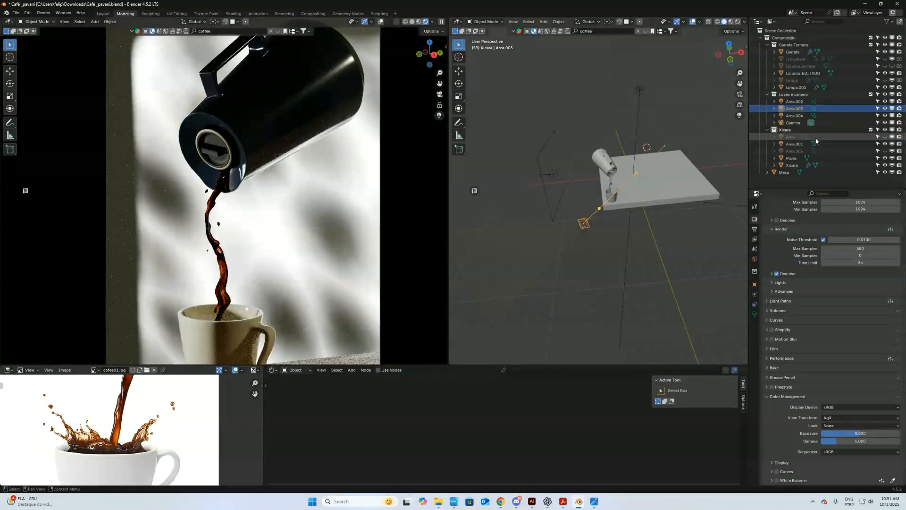
middle_drag(648, 237, 518, 226)
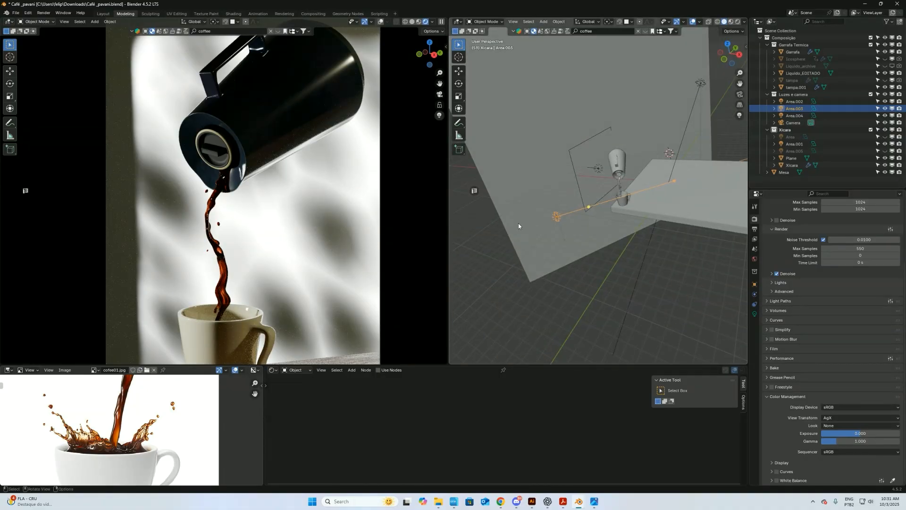
key(Delete)
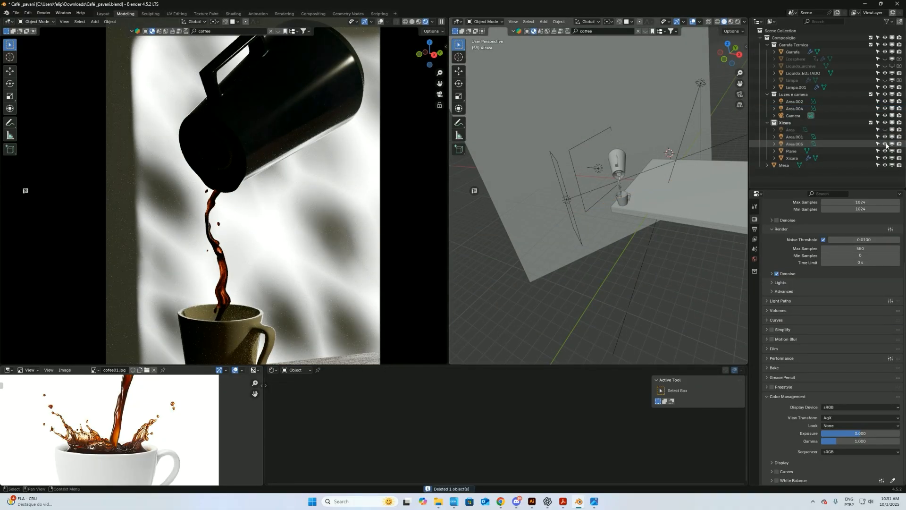
Step: Unhide the Area and Area.005 lights and move Area.005 along the Z axis
click(885, 144)
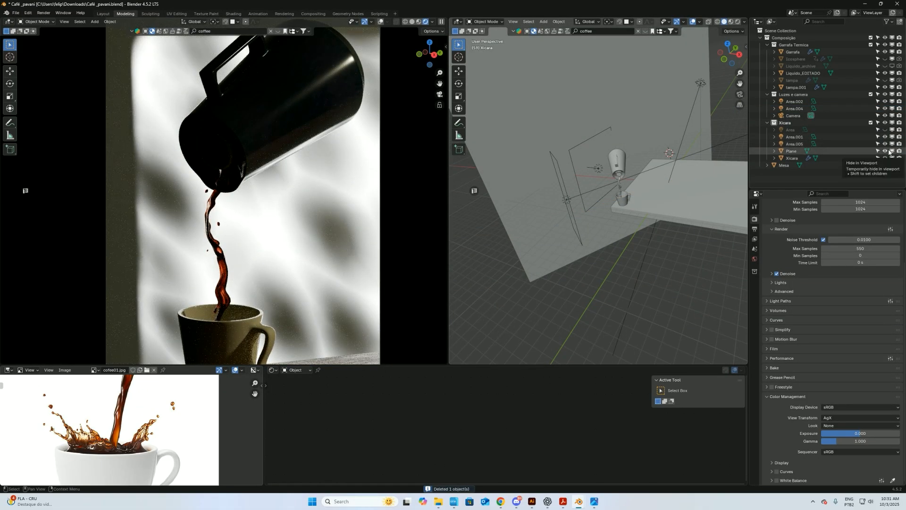
scroll(174, 242, up, 10)
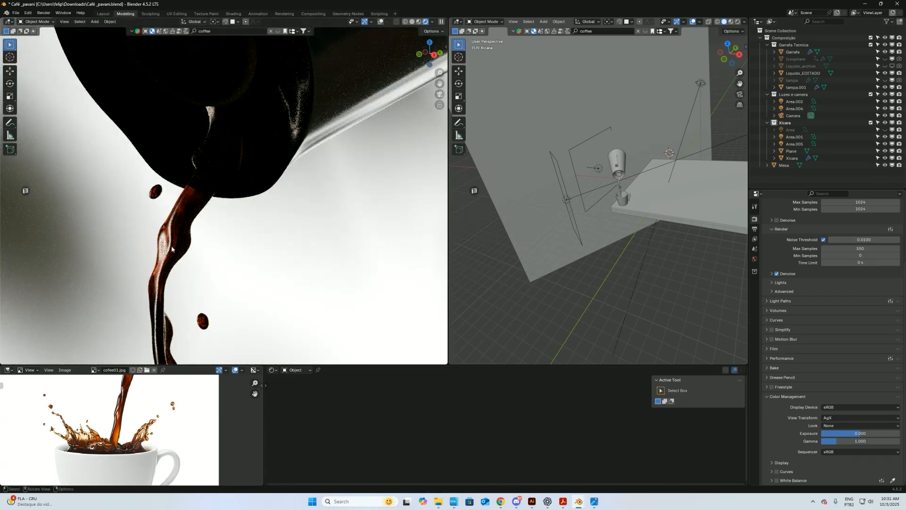
click(564, 200)
middle_drag(562, 225, 542, 202)
key(g)
key(z)
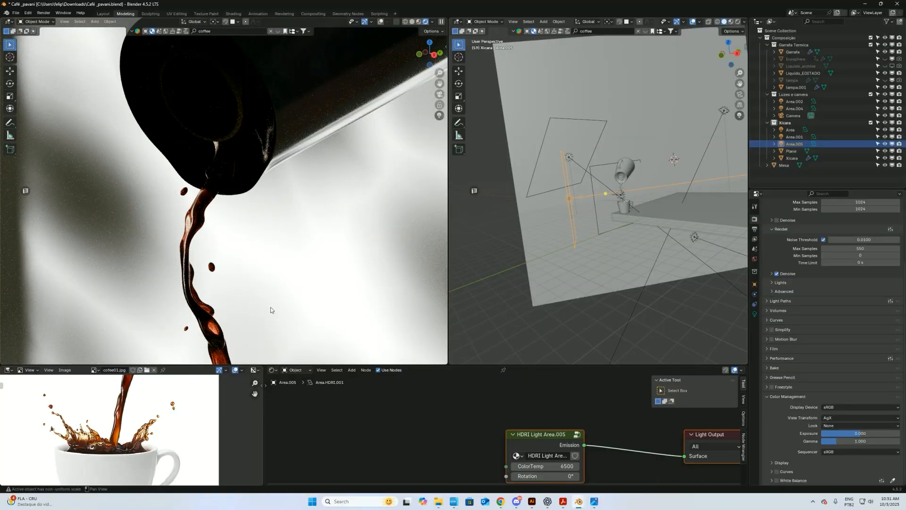
Step: Delete the Area.002 and Area.004 lights from the lights and camera collection
shift+middle_drag(268, 310, 270, 193)
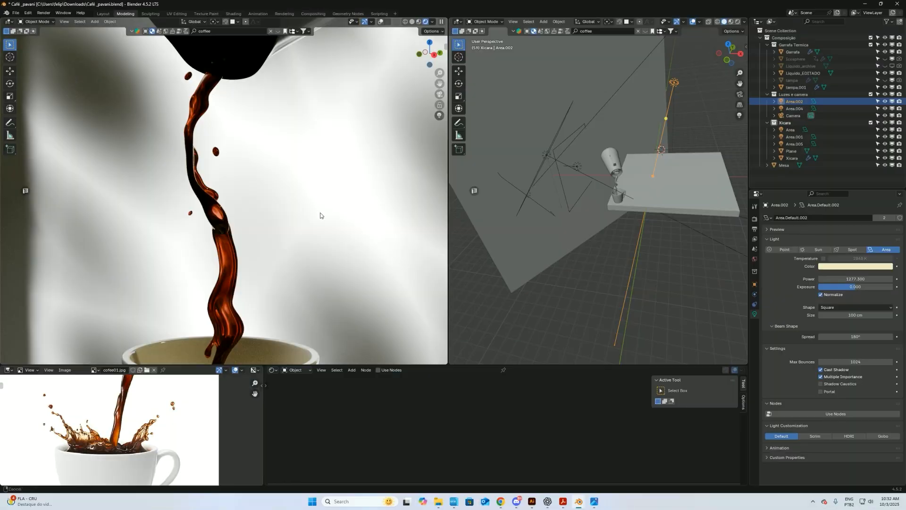
key(KP_0)
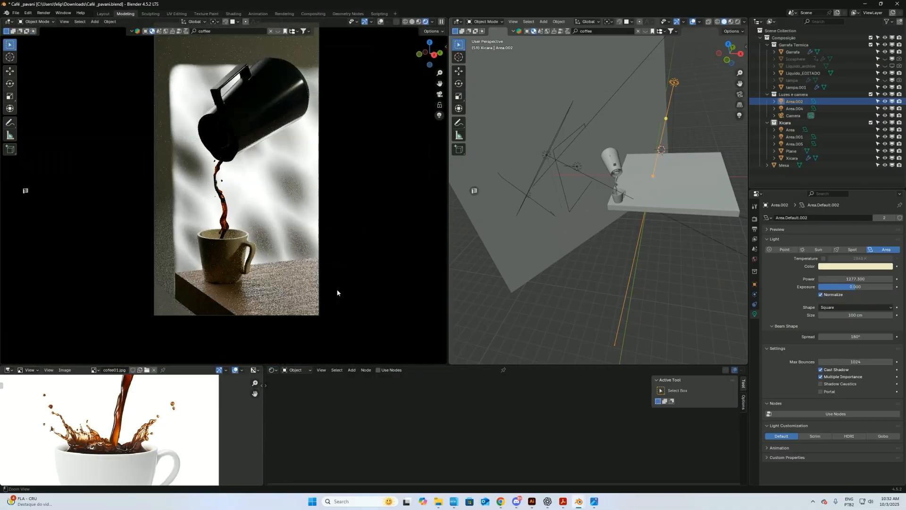
key(Delete)
middle_drag(614, 213, 585, 237)
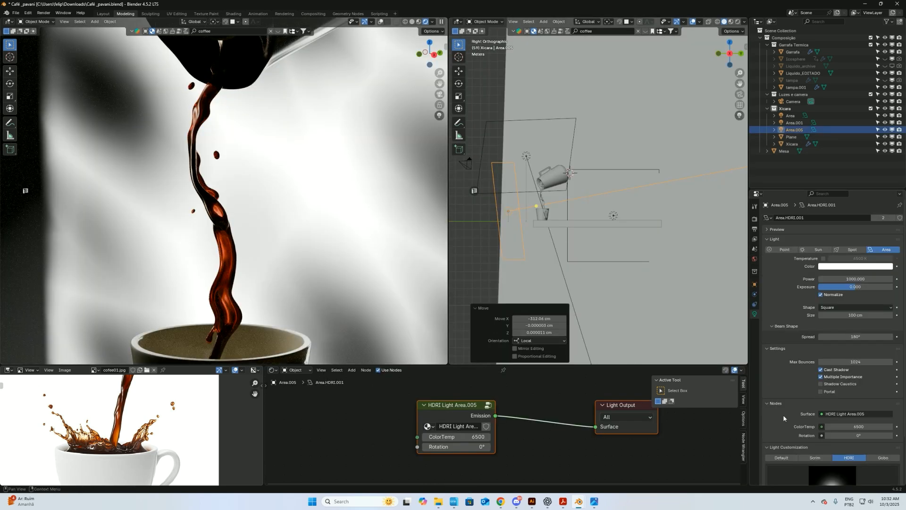
Step: Try the Default light customization on Area.005 and switch it back to HDRI
scroll(798, 371, down, 3)
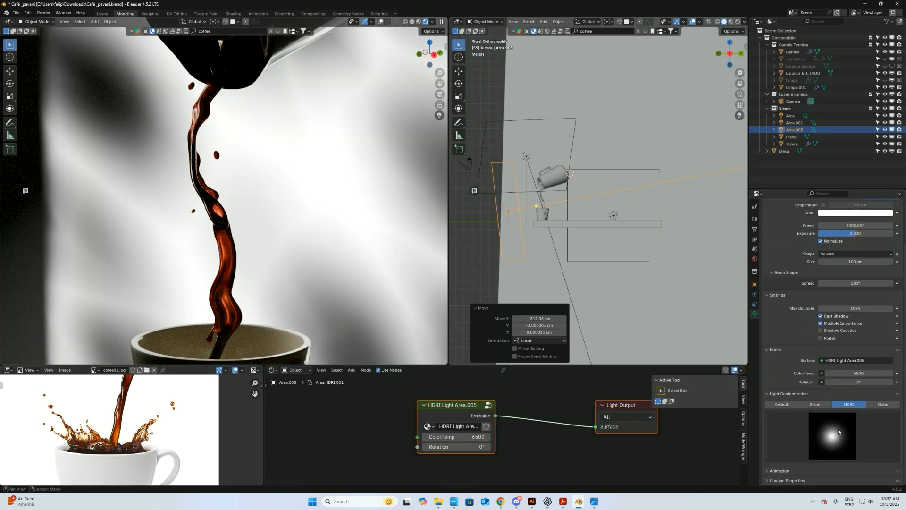
click(780, 404)
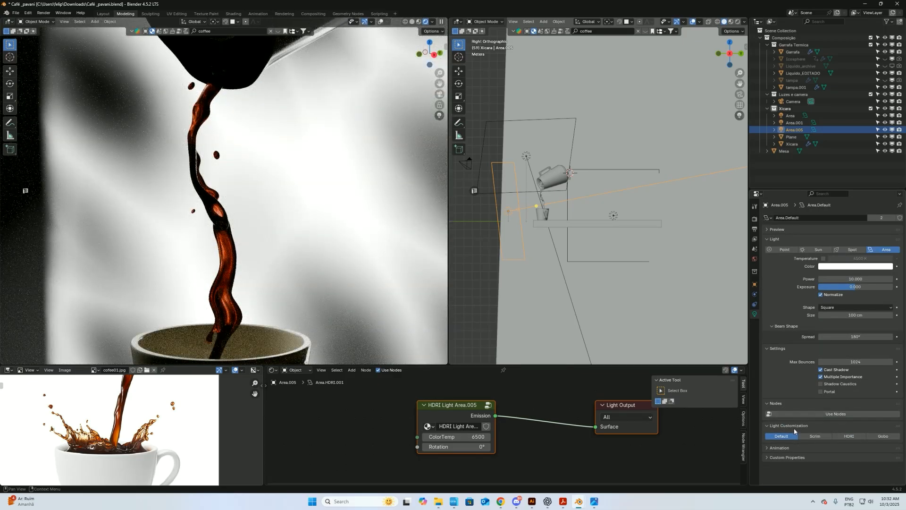
click(848, 436)
scroll(792, 366, down, 3)
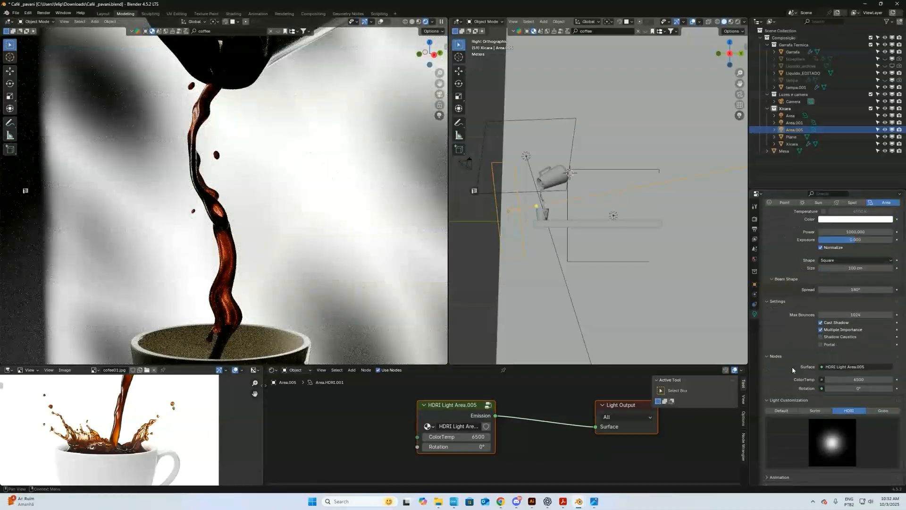
Step: Hide the Area and Area.001 lights and raise Area.005 by 404.27 cm along Z
click(885, 115)
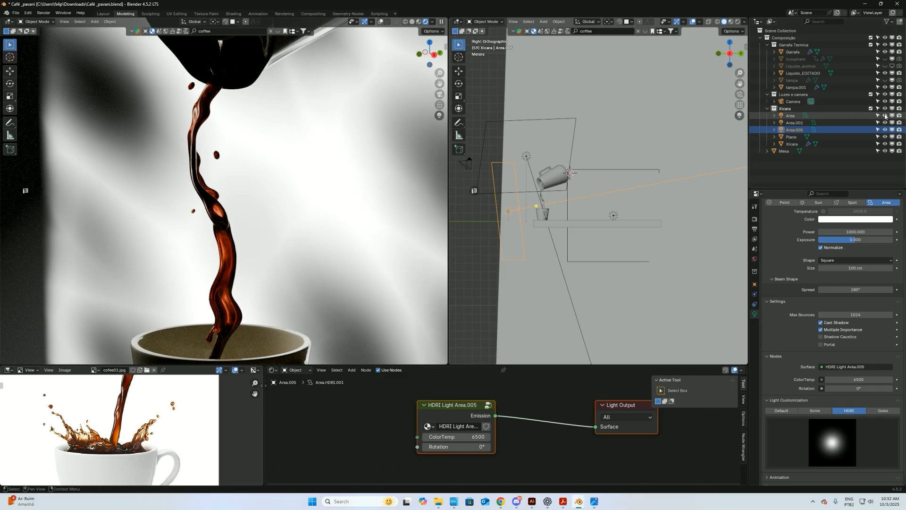
click(884, 122)
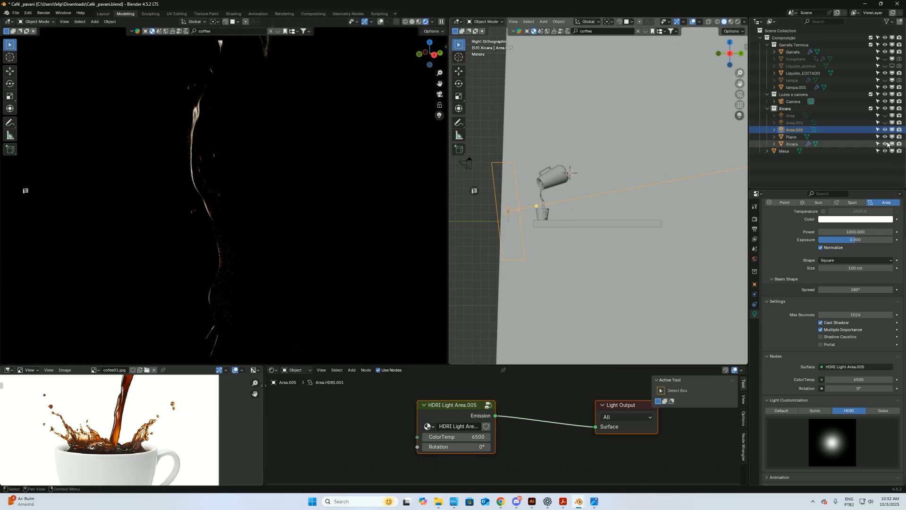
key(grave)
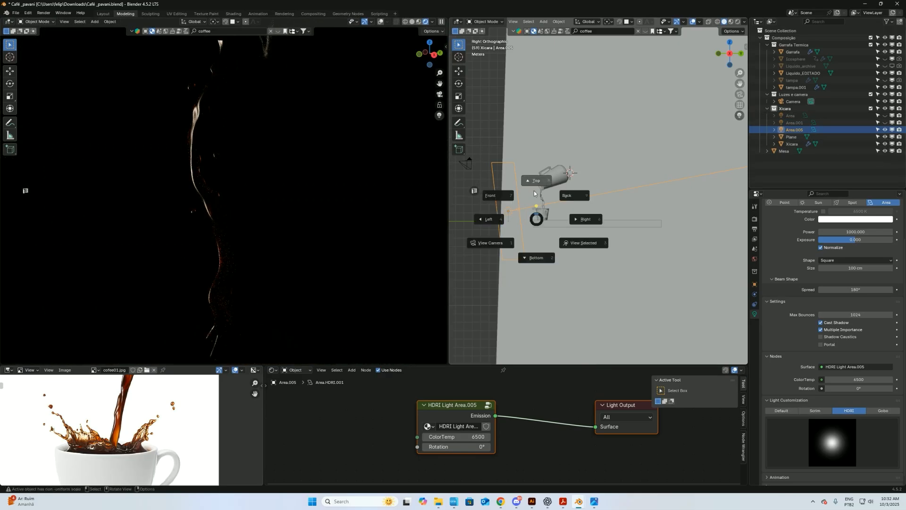
click(537, 183)
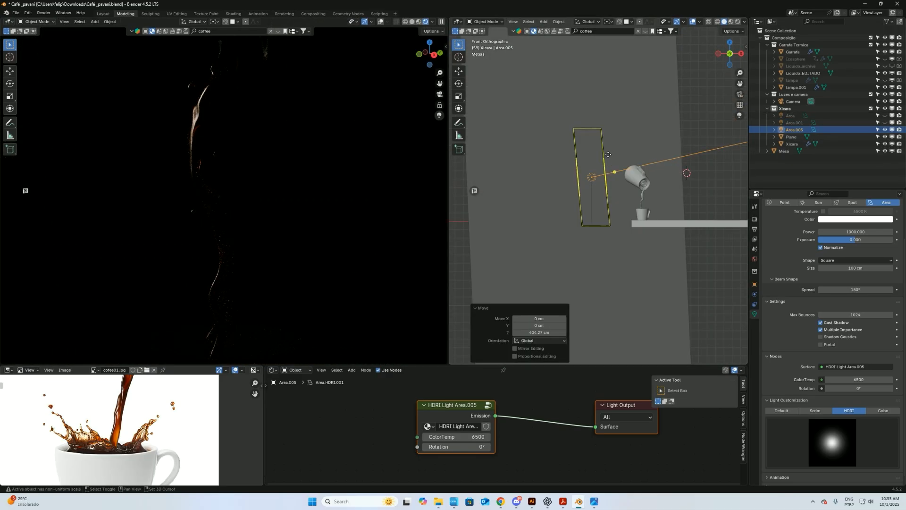
Step: Duplicate the Area.005 light and place the copy on the other side of the cup, turned in the top view to face the pour
key(shift+d)
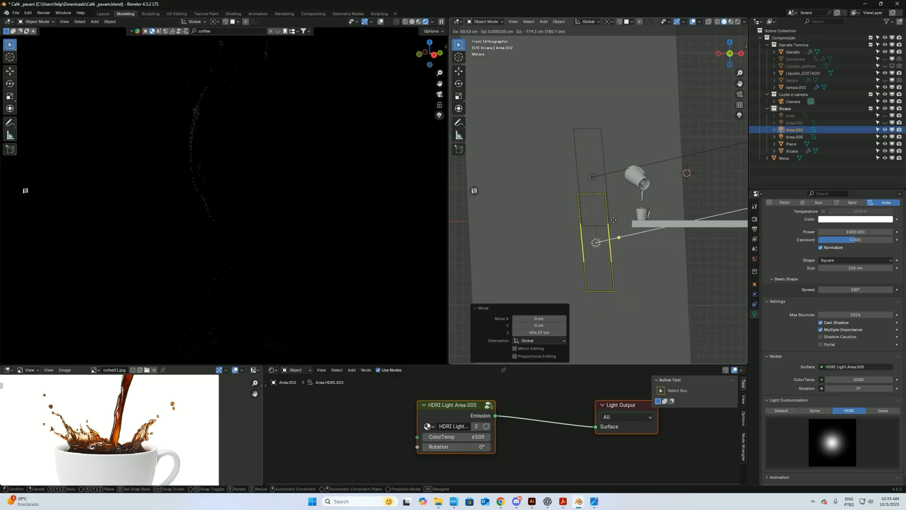
click(612, 221)
key(grave)
key(g)
click(654, 282)
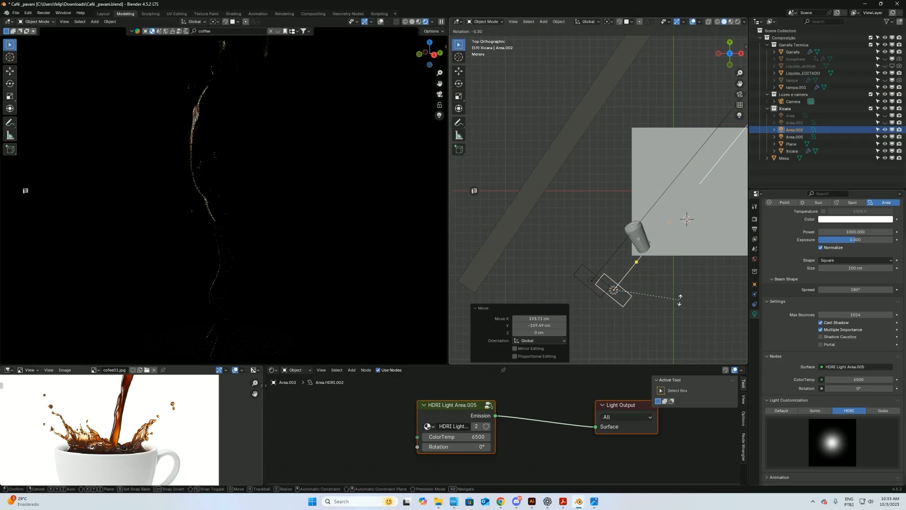
key(g)
click(742, 258)
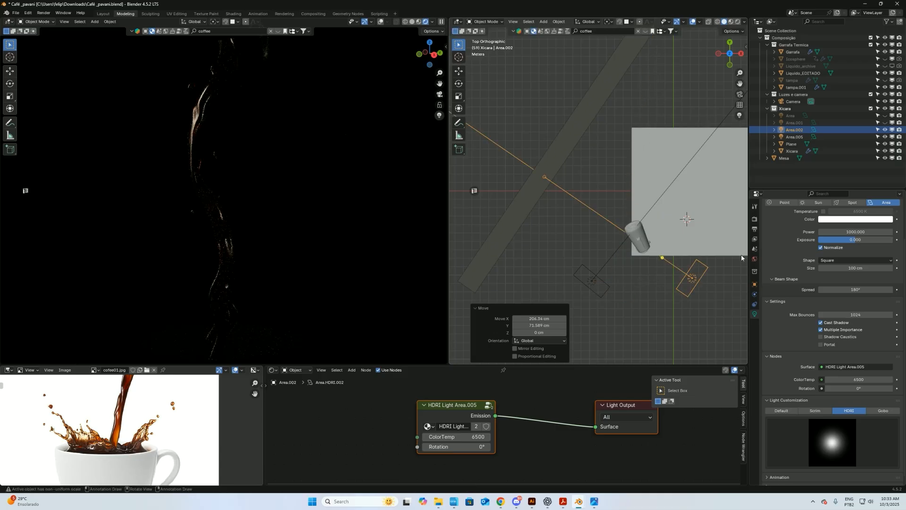
Step: Rotate the duplicated light -11.3° about its local X axis and set its power to 500
key(KP_1)
key(r)
key(x)
key(x)
click(734, 270)
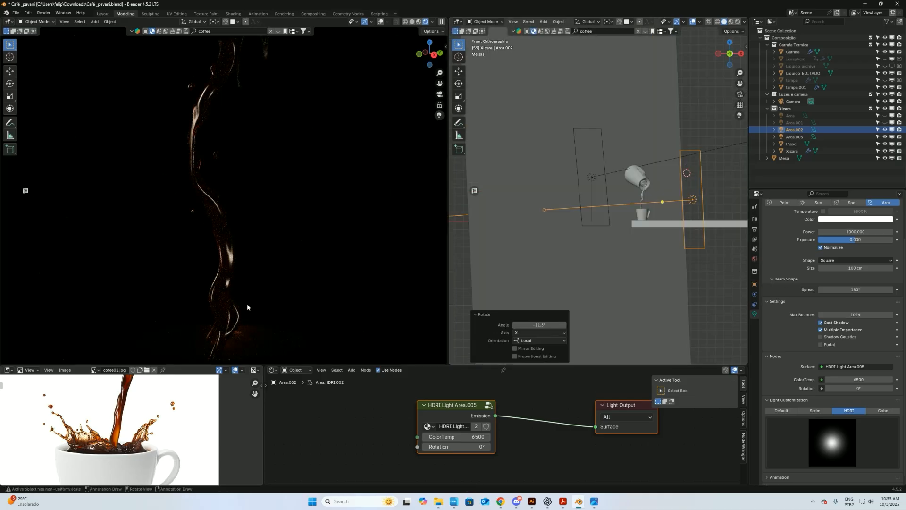
click(852, 231)
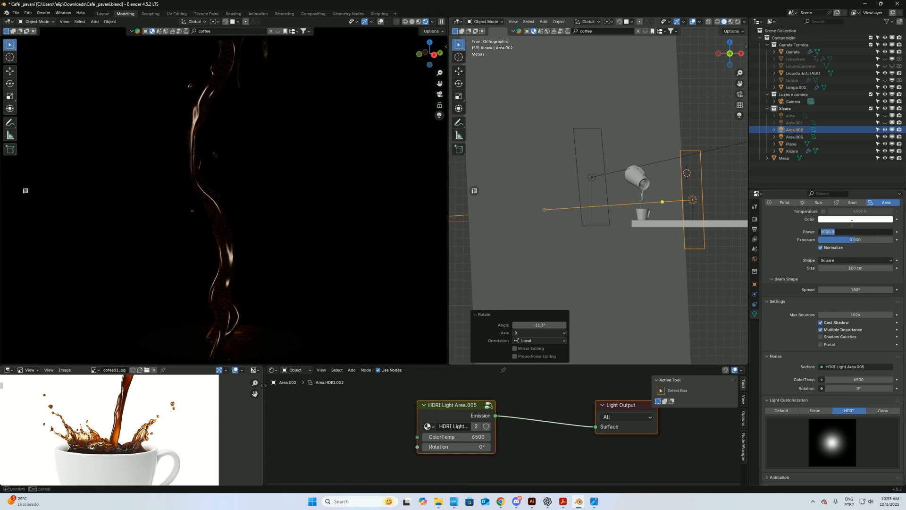
text(500)
key(Return)
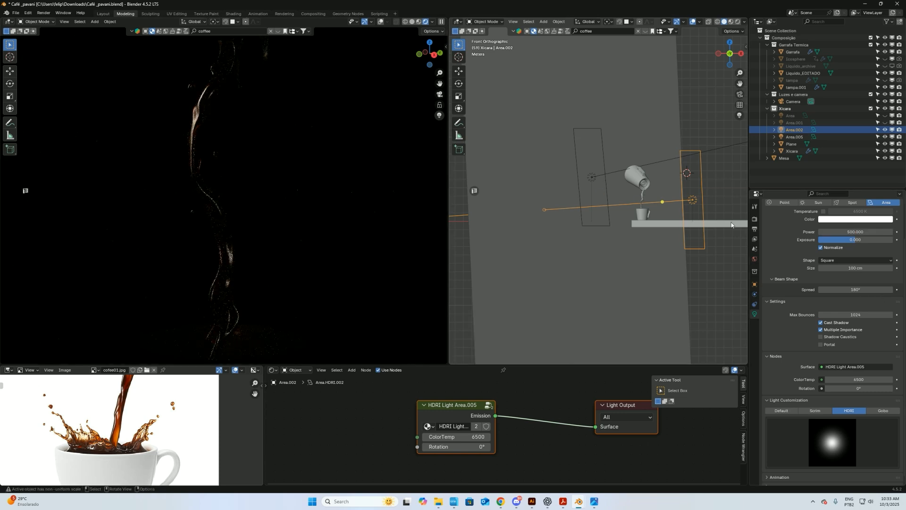
Step: Duplicate the Area.002 light, rotate the copy -70.5° in the top view and place it over the table behind the pour
shift+middle_drag(660, 239, 603, 252)
alt+middle_drag(604, 252, 609, 142)
shift+middle_drag(646, 272, 621, 259)
drag(612, 255, 629, 268)
key(shift+d)
click(650, 194)
key(r)
click(658, 165)
key(g)
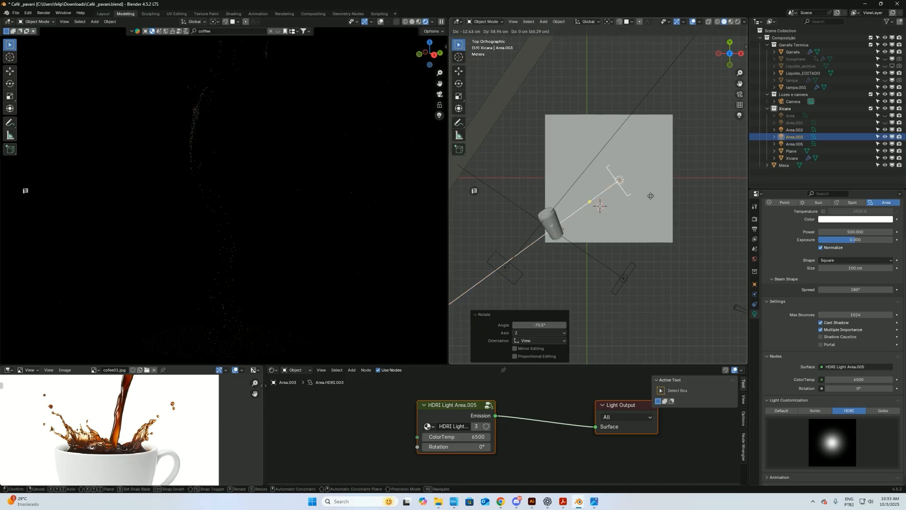
click(647, 177)
key(g)
click(658, 202)
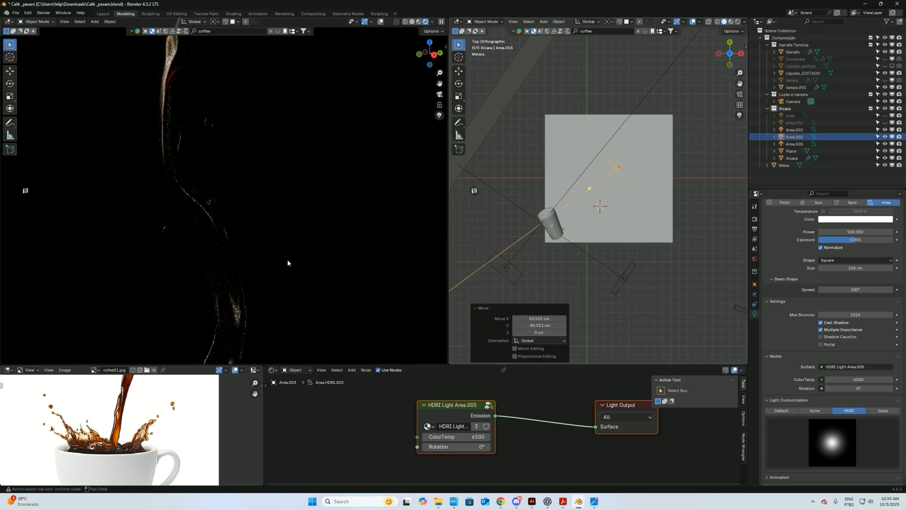
Step: Set the power of the new light behind the pour to 1000
double_click(855, 232)
text(1000)
key(Return)
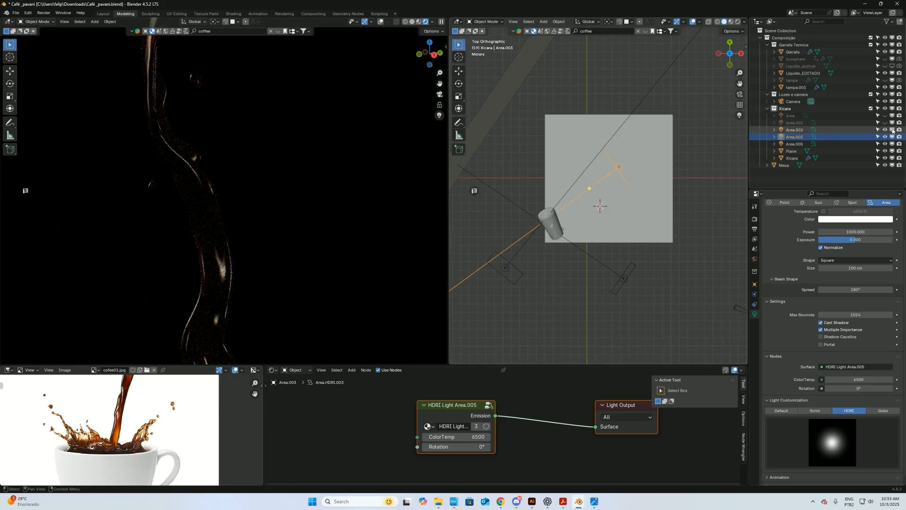
Step: Hide the Area.002 and Area.005 lights, then rotate Area.003 -41.7° about Z and move it behind the bottle near the table's edge
click(885, 130)
click(885, 144)
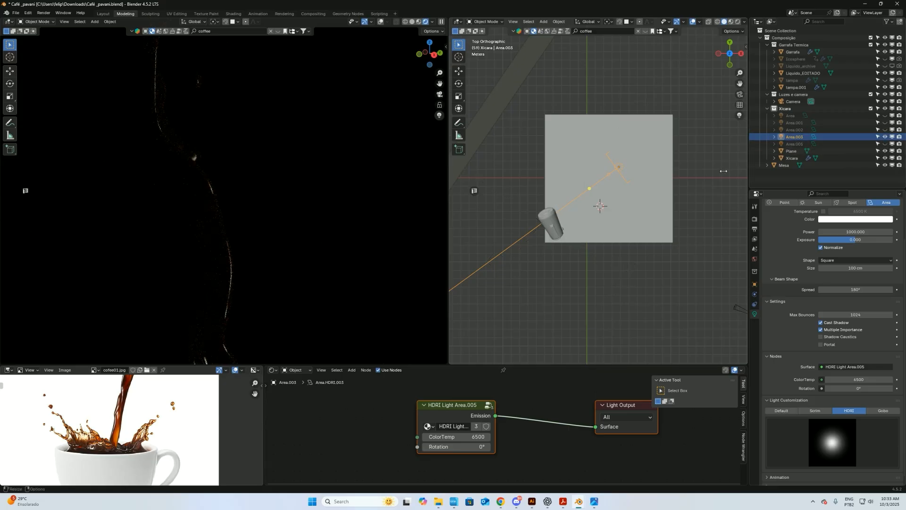
key(g)
click(551, 175)
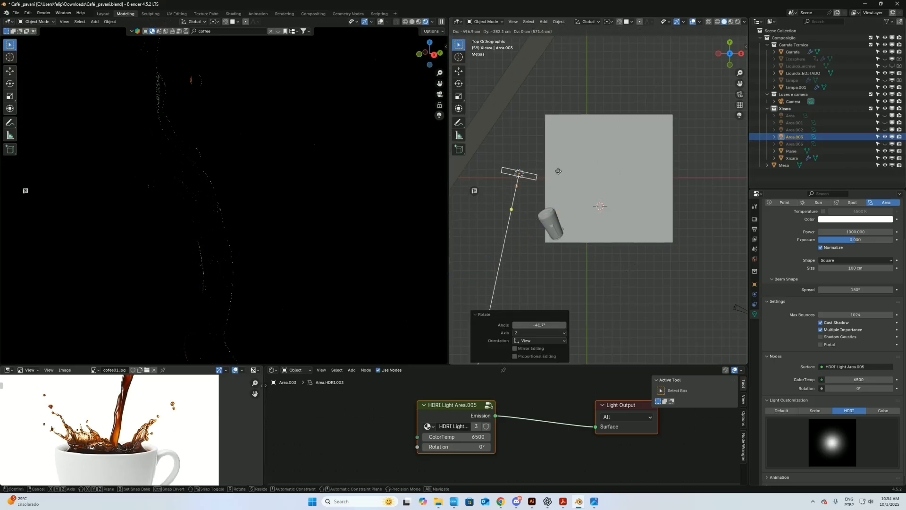
mouse_move(551, 174)
middle_down()
mouse_move(537, 187)
mouse_move(536, 179)
mouse_move(543, 186)
middle_up()
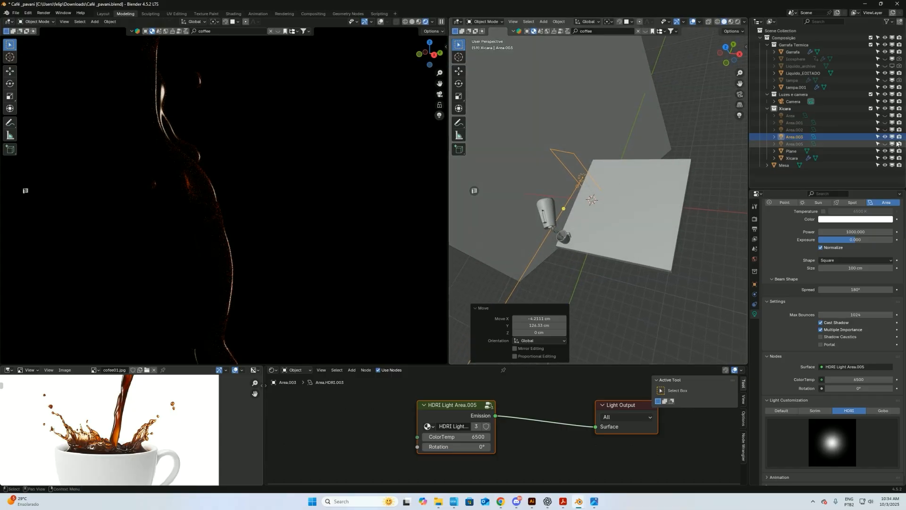
Step: Unhide the Area, Area.001, Area.002 and Area.005 lights and check the full rendered pour, cup and bottle
drag(886, 145, 885, 116)
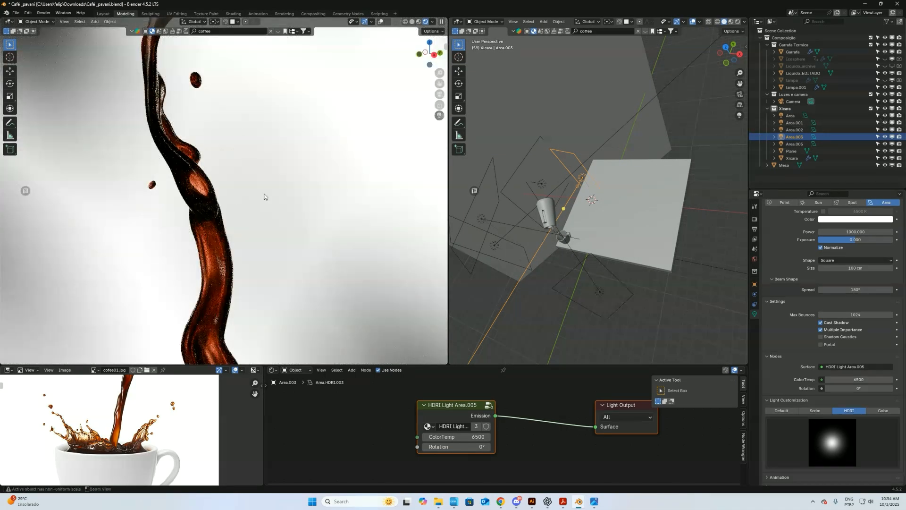
scroll(263, 151, down, 3)
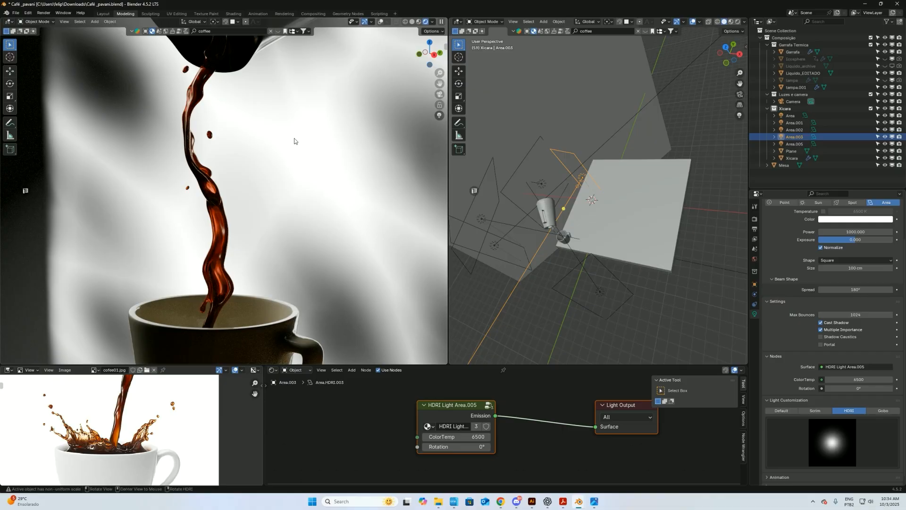
alt+shift+drag(294, 141, 294, 215)
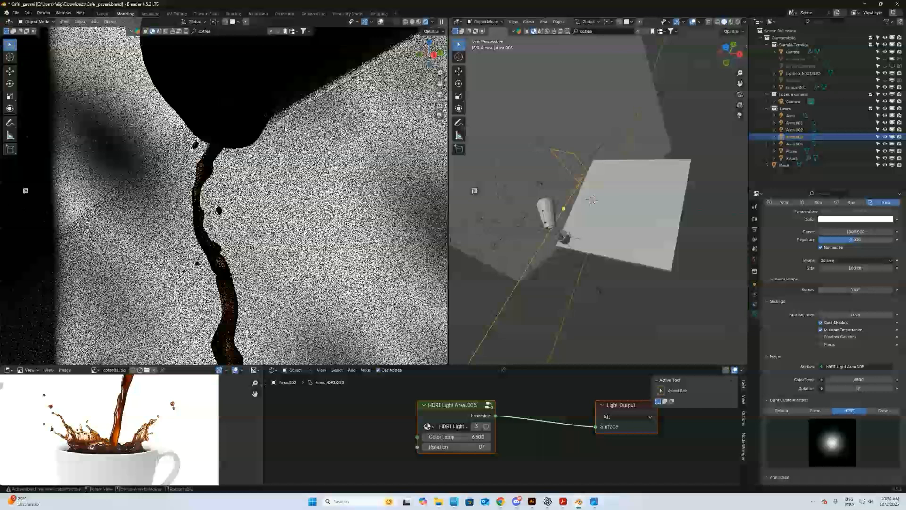
ctrl+alt+drag(285, 95, 308, 166)
scroll(233, 185, up, 4)
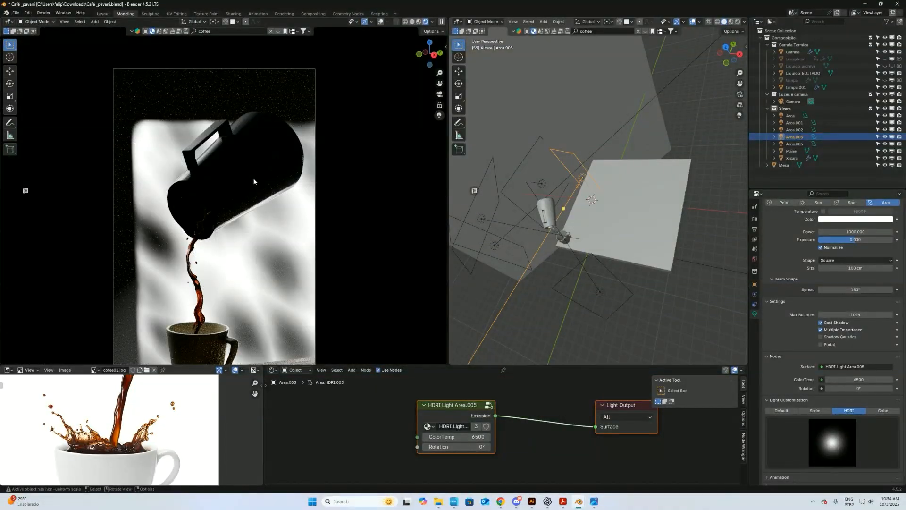
Step: Duplicate the Area scrim light in the top view, place the copy over the table and rotate it 163°
alt+shift+drag(309, 260, 320, 204)
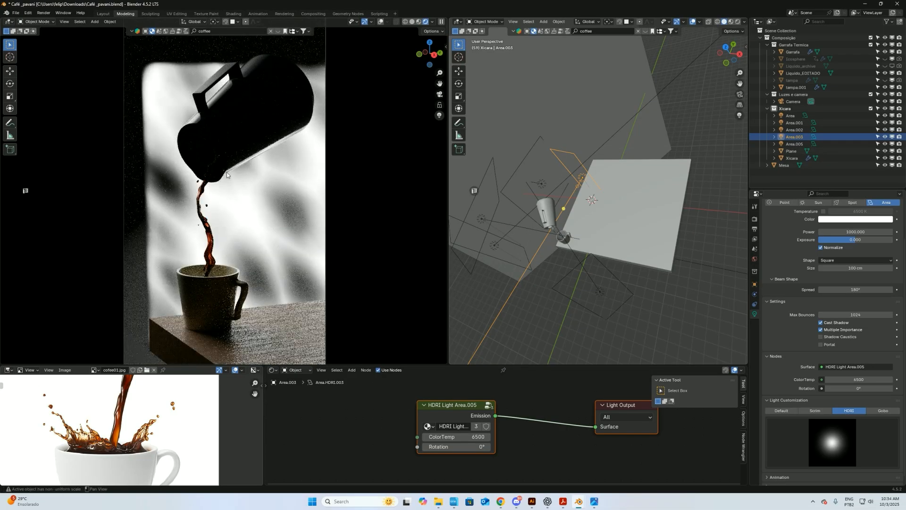
alt+drag(625, 328, 579, 310)
middle_drag(579, 311, 582, 309)
shift+middle_drag(477, 172, 542, 195)
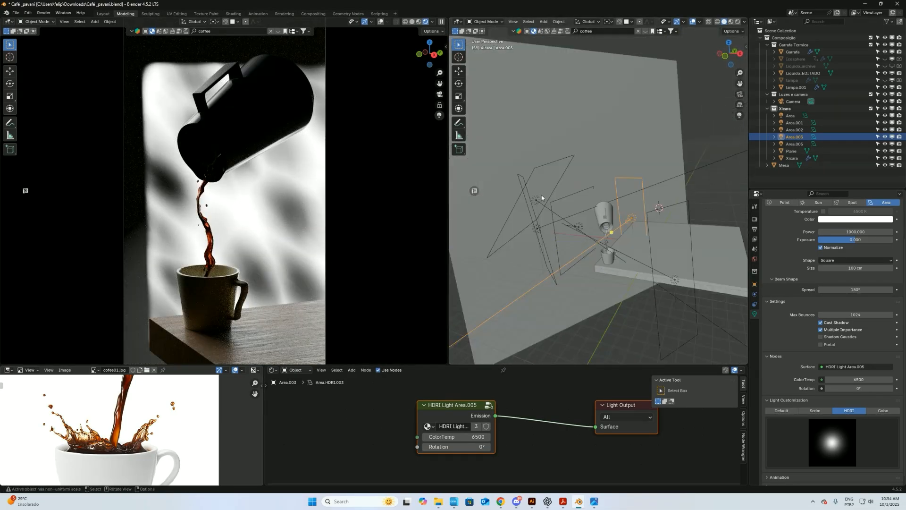
click(542, 197)
click(547, 210)
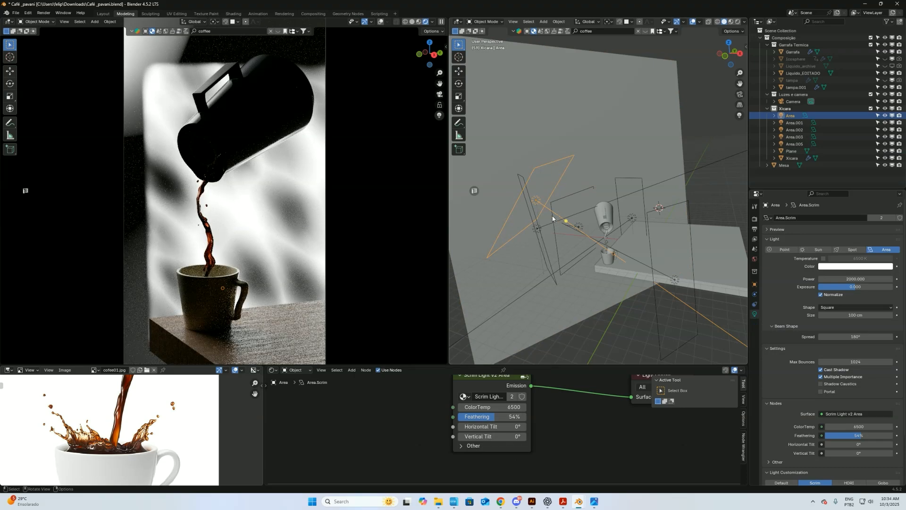
key(KP_7)
key(shift+d)
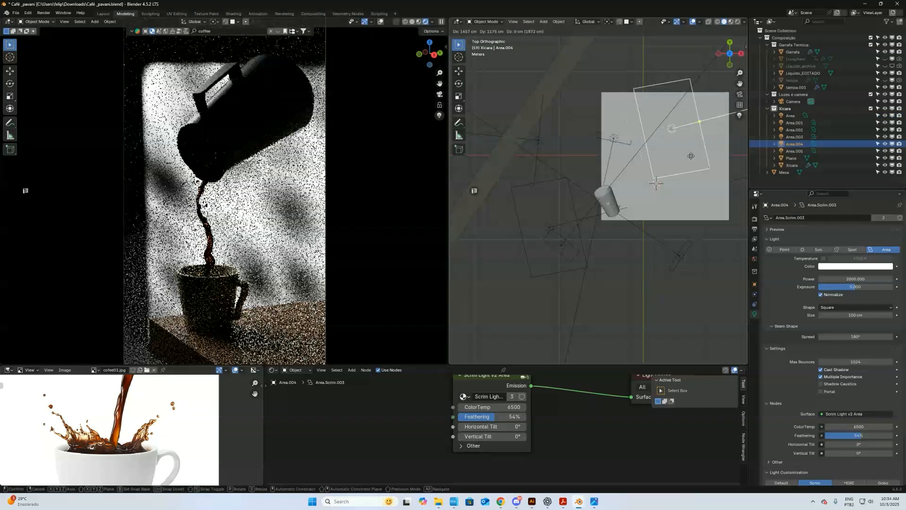
click(688, 154)
key(r)
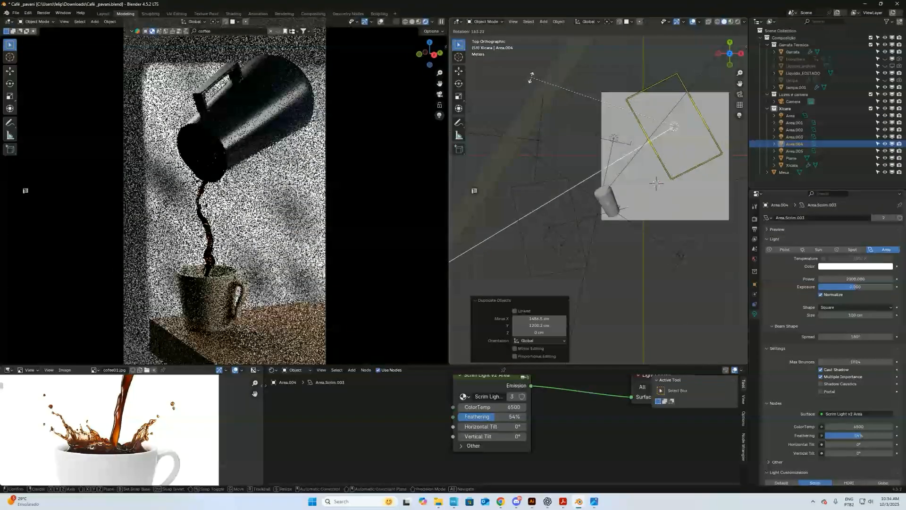
click(626, 133)
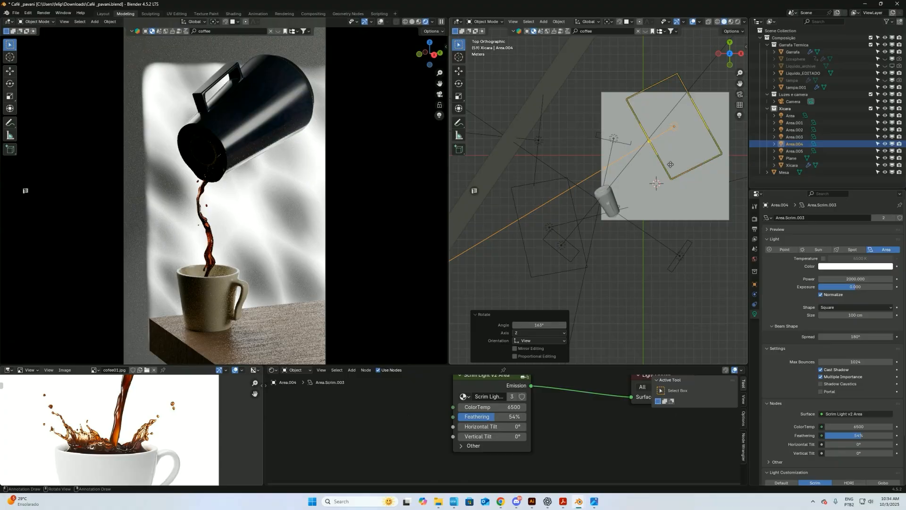
Step: Set the light linking of Area.004 to the Garrafa Termica collection and select its Icosphere entry
click(755, 285)
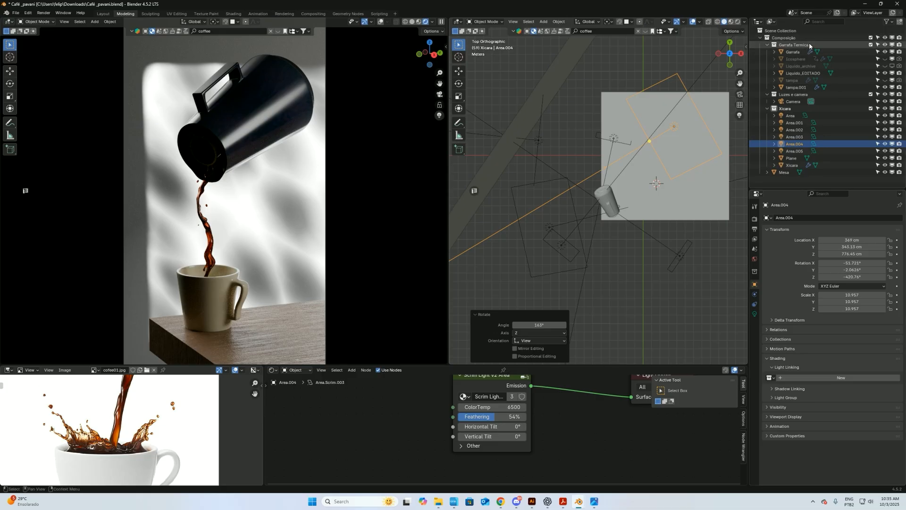
click(769, 378)
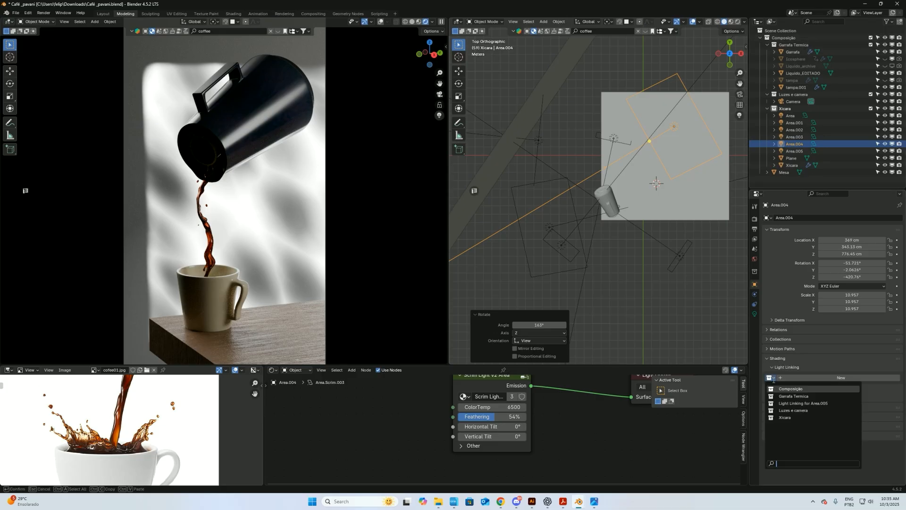
click(804, 396)
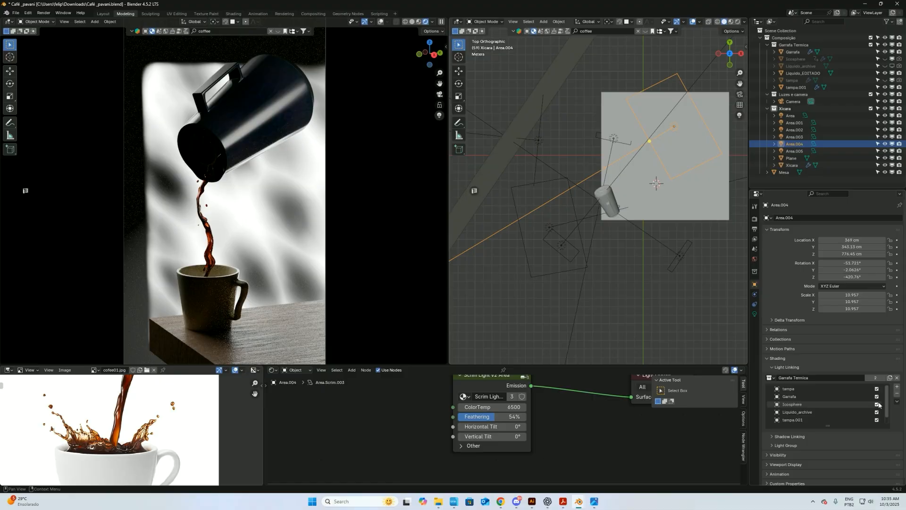
click(819, 405)
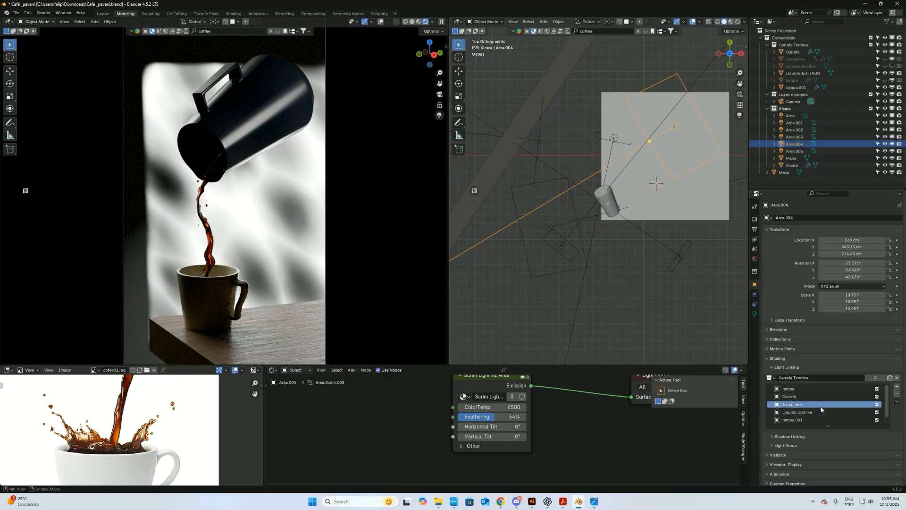
Step: Review the bottle, lid and liquid objects, then move the Xicara cup into the Garrafa Termica collection
click(892, 59)
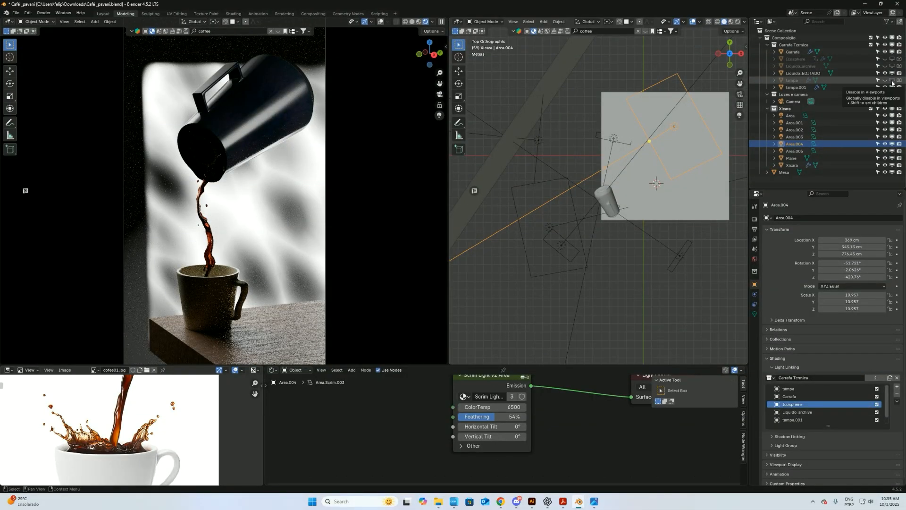
click(798, 88)
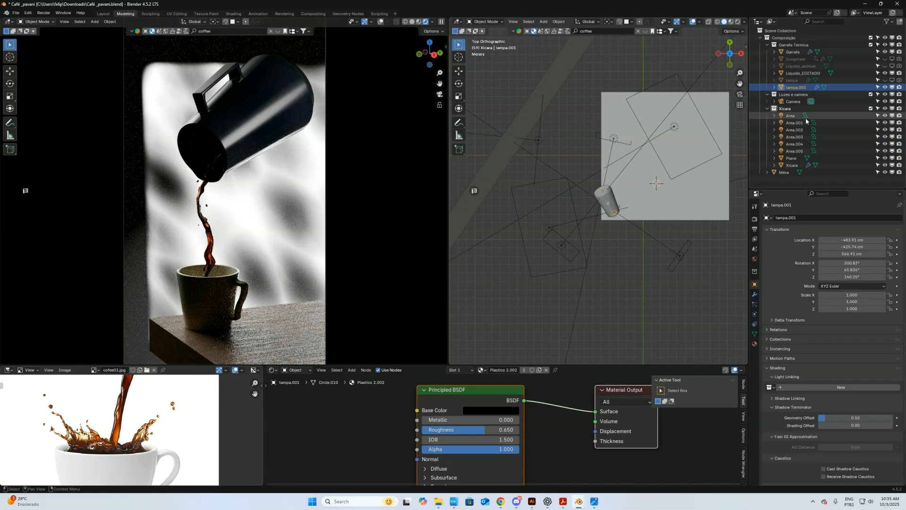
click(801, 56)
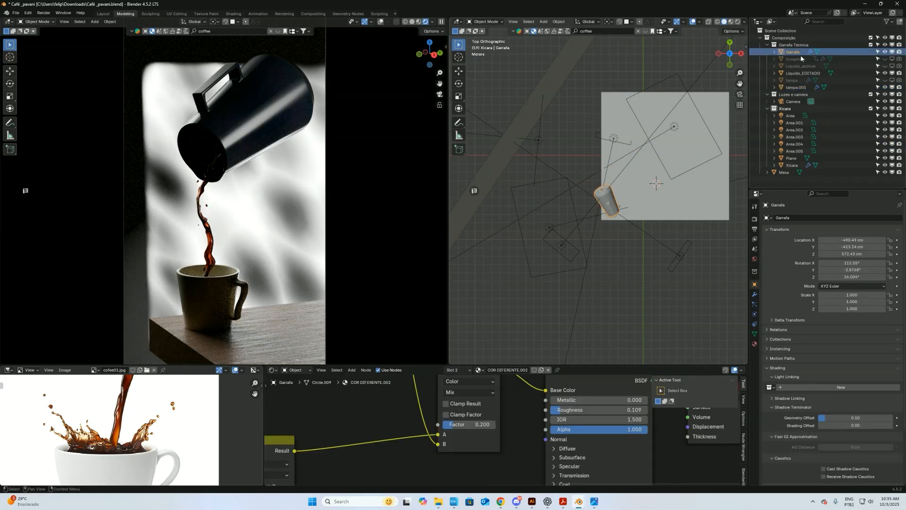
click(810, 74)
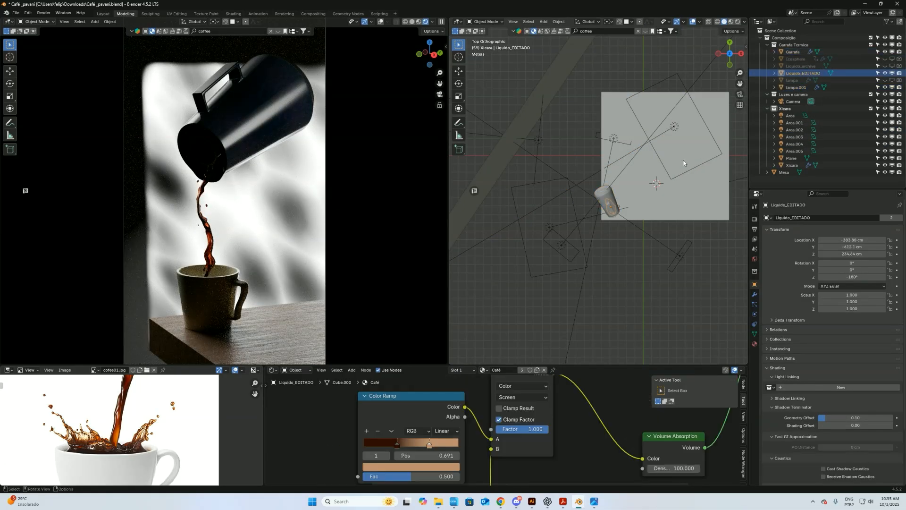
click(673, 128)
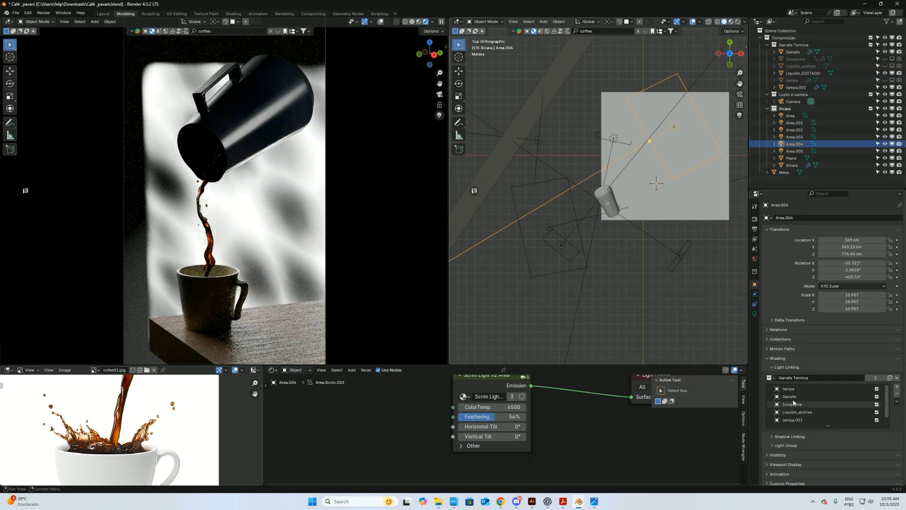
key(KP_1)
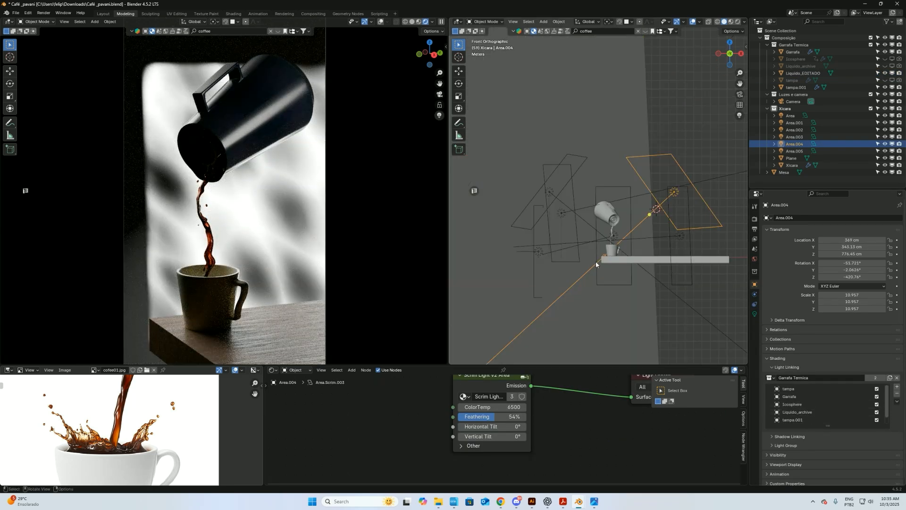
click(614, 254)
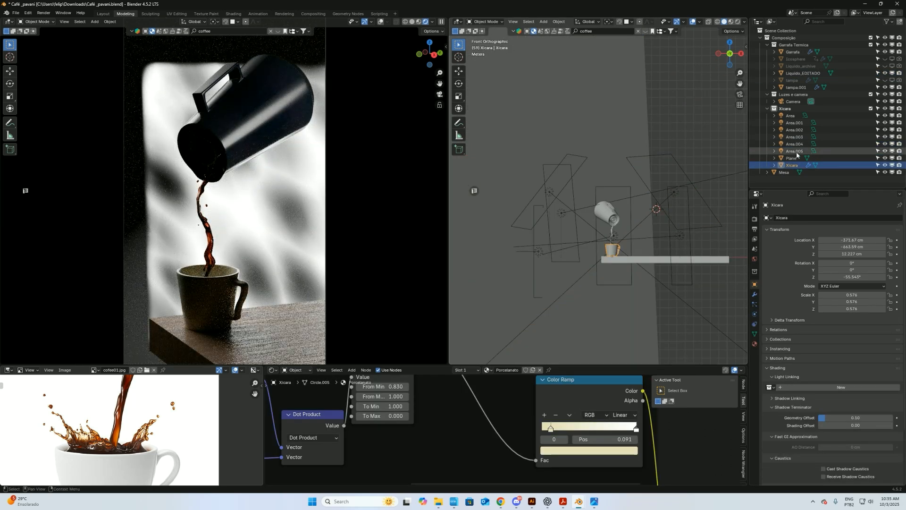
drag(800, 164, 798, 45)
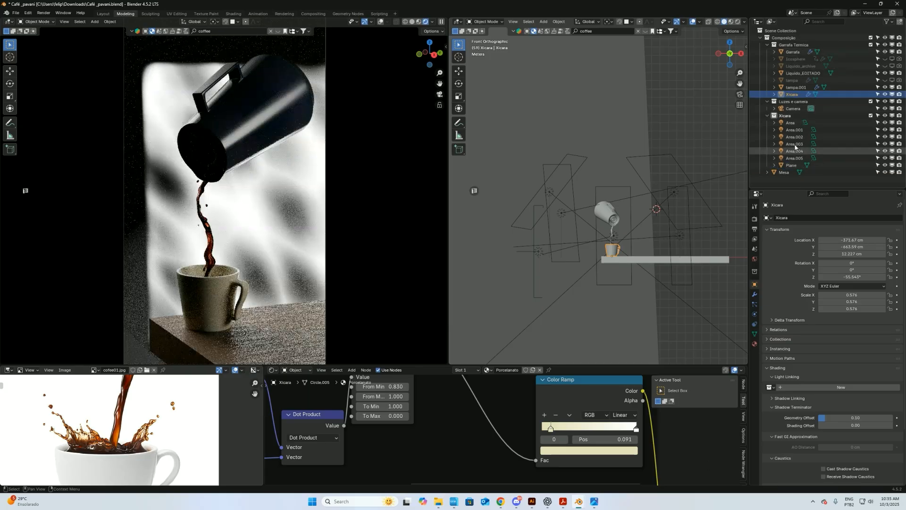
Step: Rotate Area.004 -33.6° about its local X axis and set its scrim Horizontal Tilt to 90° with 0% Feathering
click(671, 207)
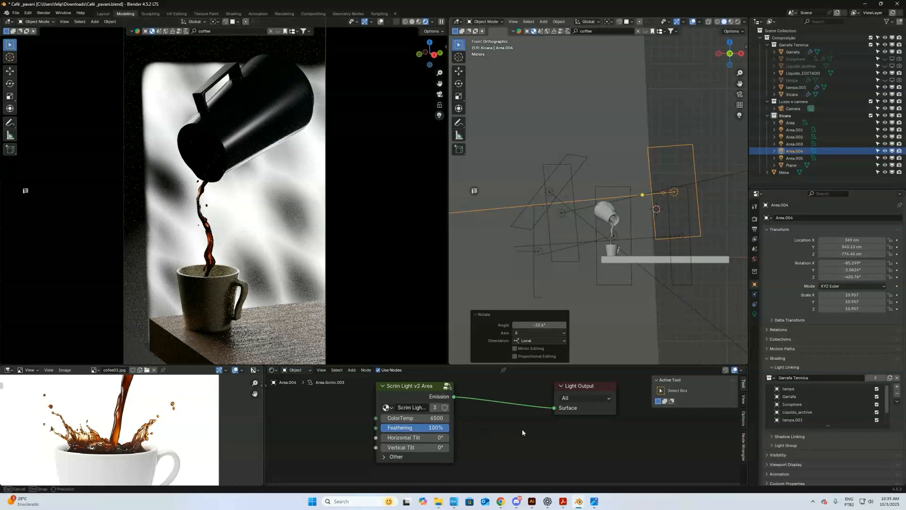
drag(416, 438, 722, 420)
middle_drag(271, 195, 298, 199)
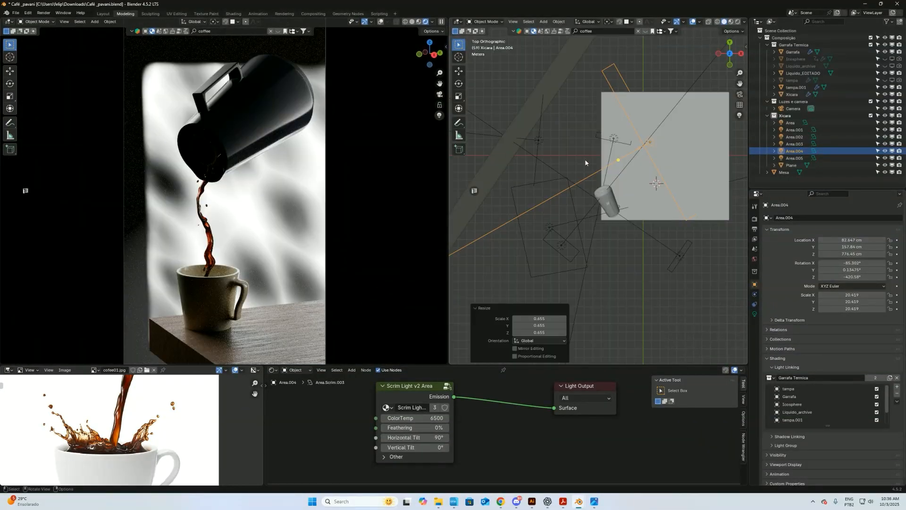
key(KP_1)
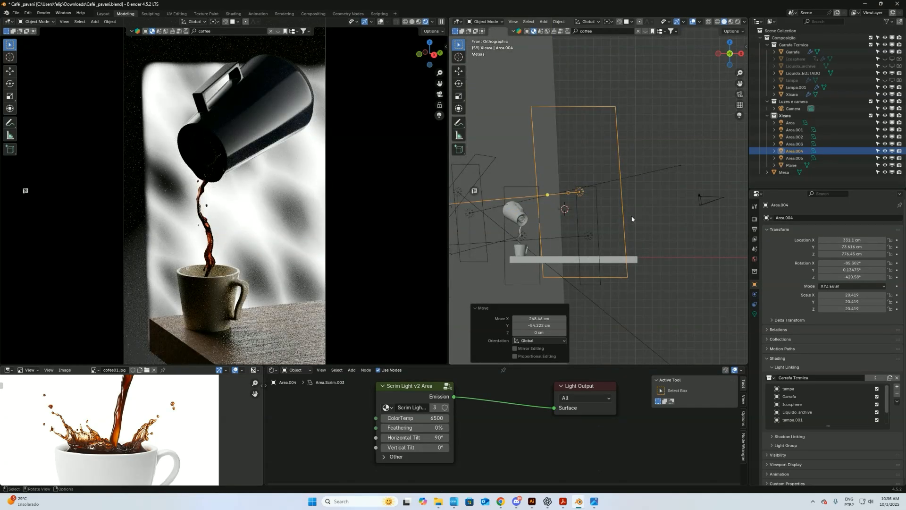
Step: Hide the Mesa table and lower the Area.004 light by about 414 cm
click(887, 173)
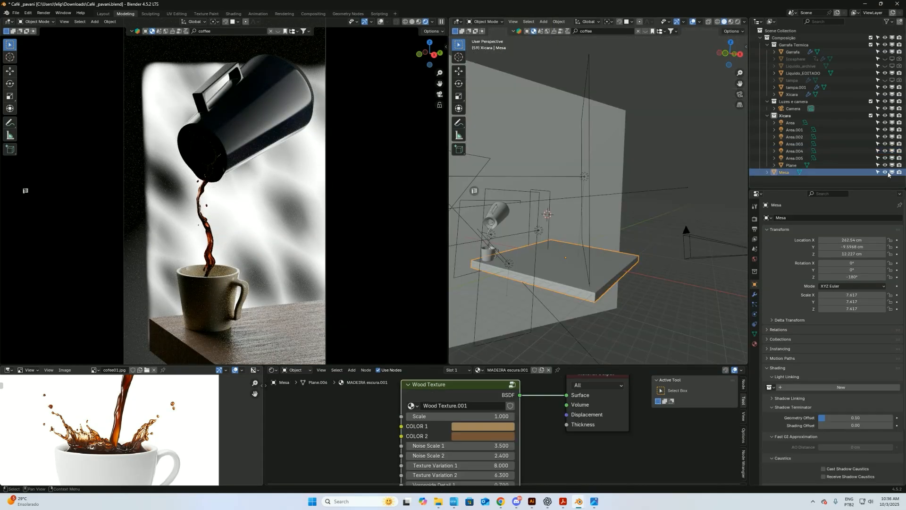
click(585, 164)
middle_drag(585, 163, 648, 158)
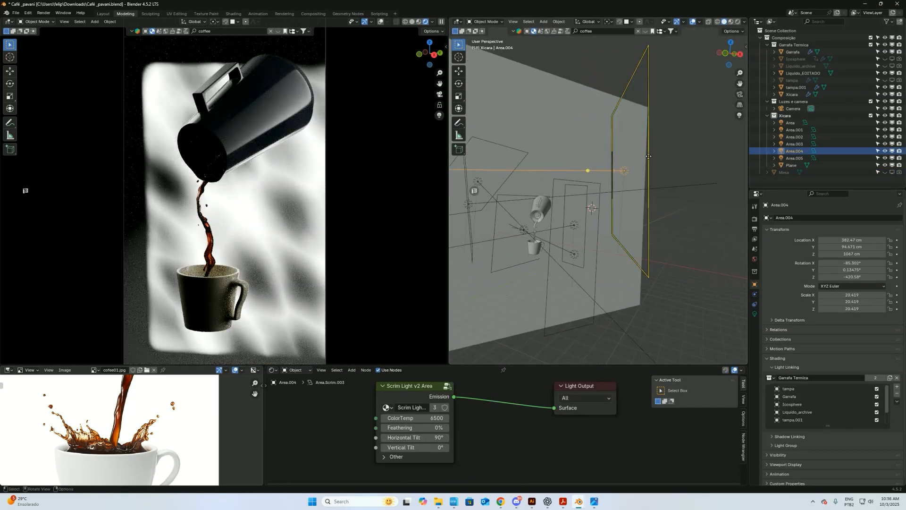
key(g)
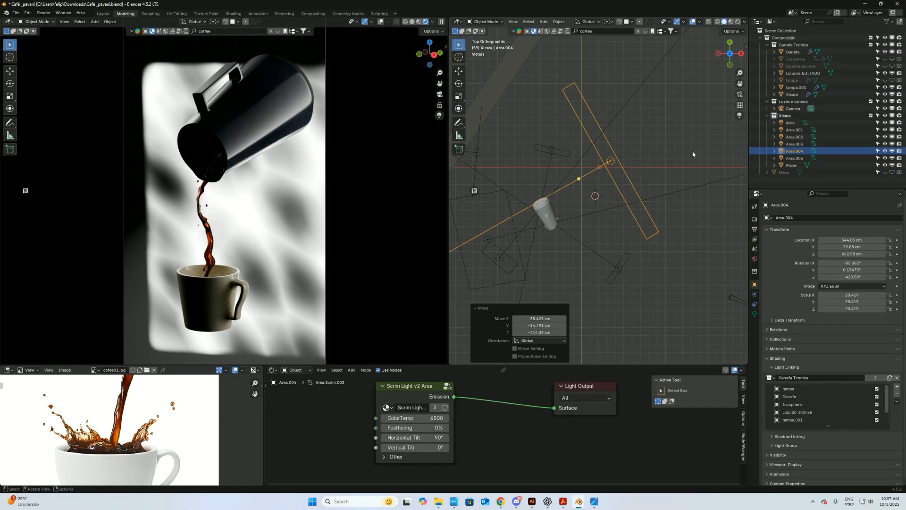
Step: Rotate the Area.004 light -5° about its local X axis and -3.99° in the top view
key(r)
key(x)
key(x)
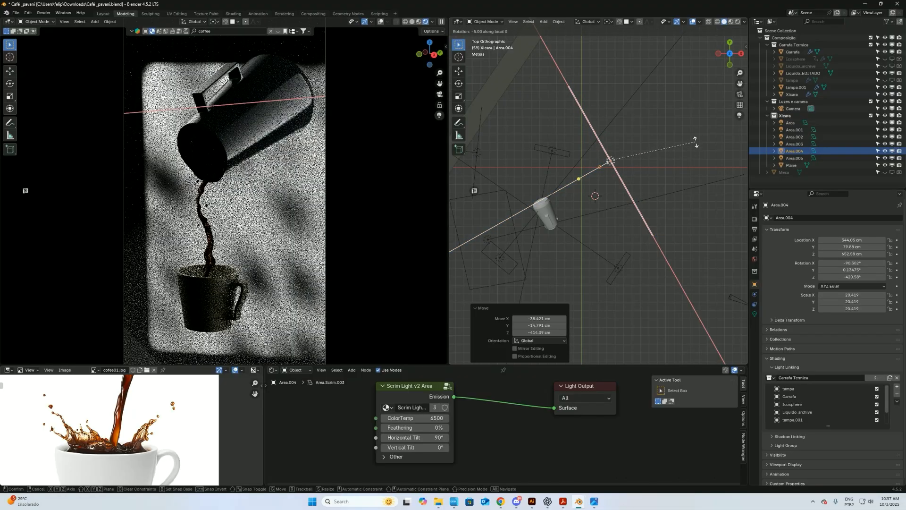
key(Return)
key(r)
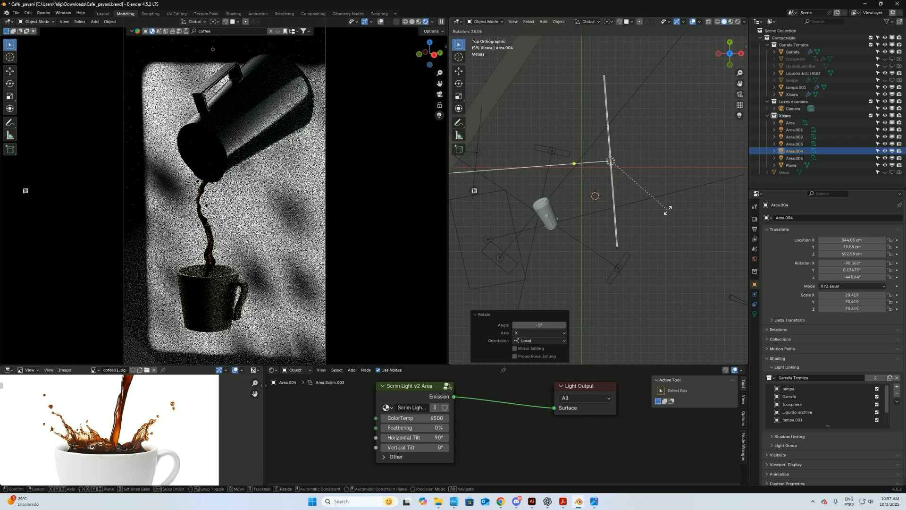
click(685, 179)
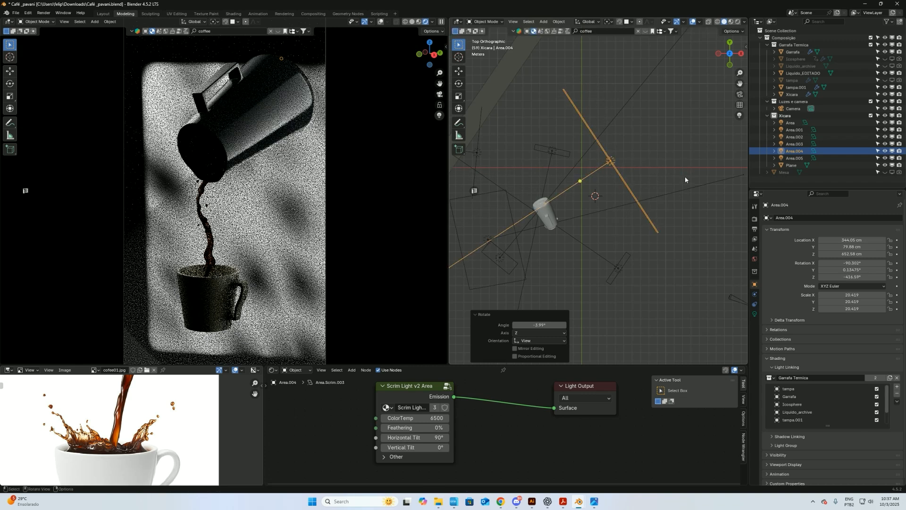
Step: Move the Area.004 light closer to the bottle in the top view, to about X 53 cm and Y -143 cm
key(g)
click(659, 198)
key(g)
click(666, 198)
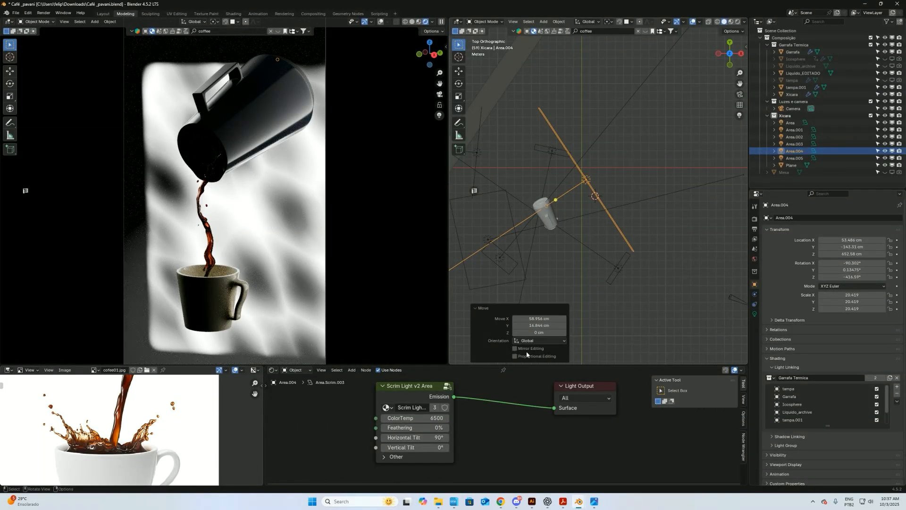
Step: Try 100% Feathering on Area.004's scrim, then set Feathering to 0%, Horizontal Tilt to 90° and Vertical Tilt to -14.3°
drag(410, 428, 656, 429)
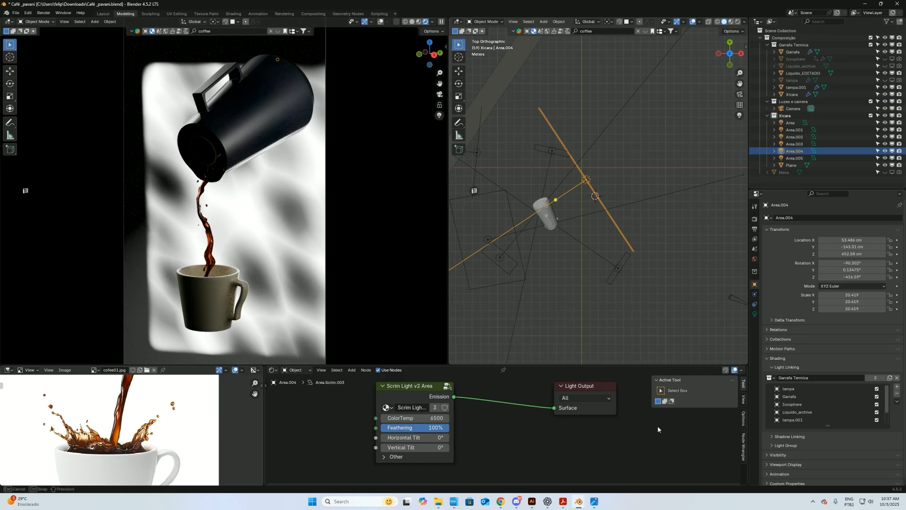
drag(621, 427, 319, 448)
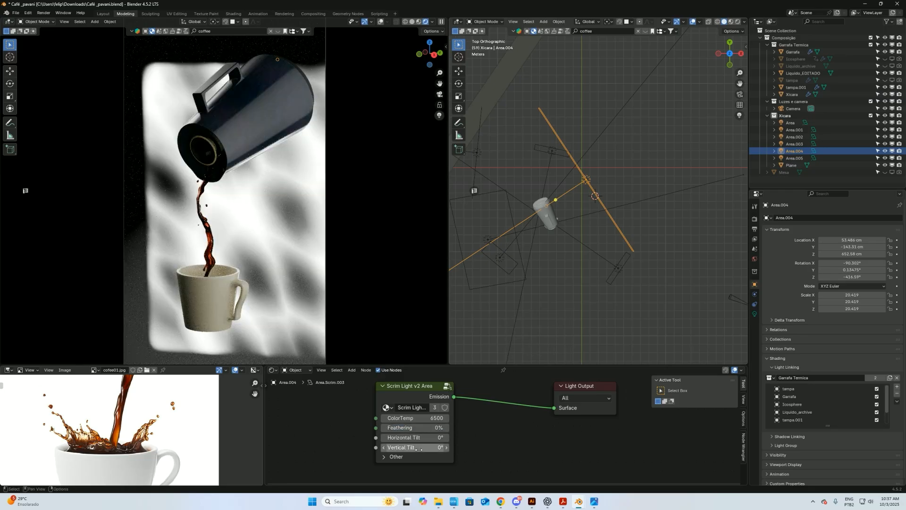
drag(399, 437, 463, 450)
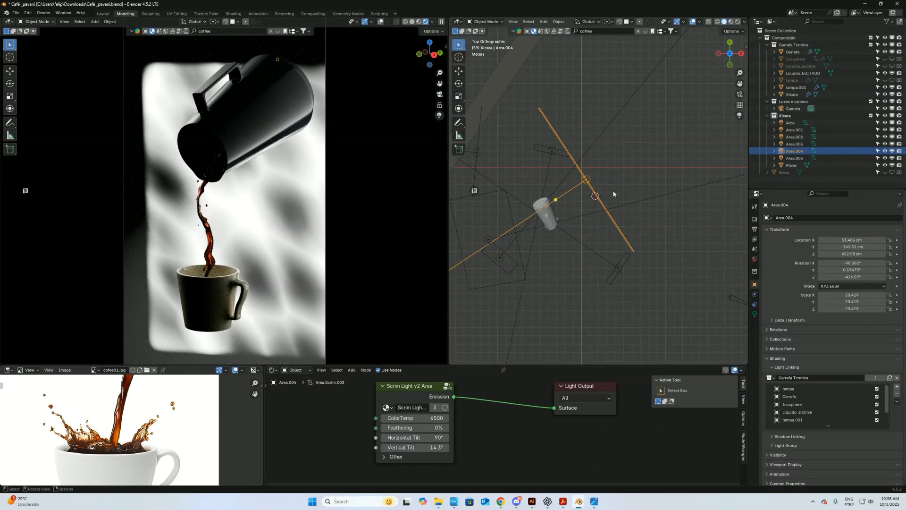
click(523, 264)
key(grave)
click(501, 242)
key(g)
key(Escape)
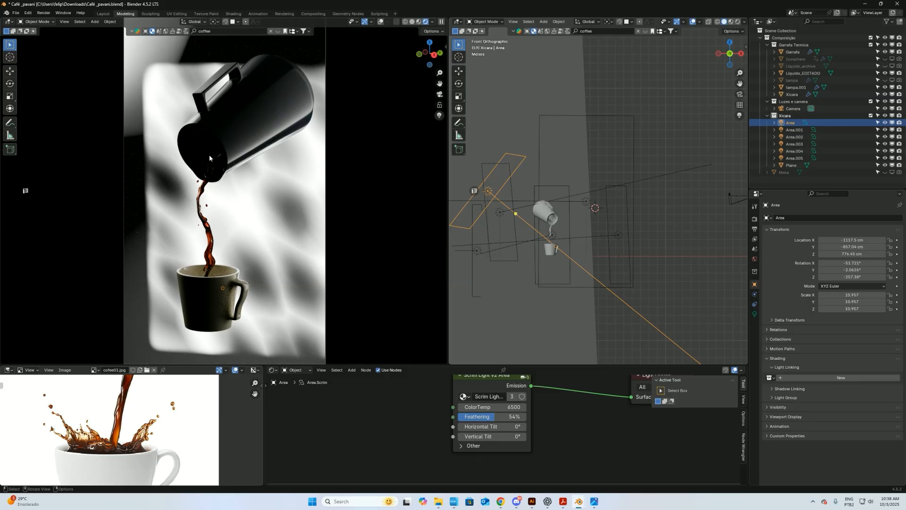
Step: Duplicate the Area light, place the copy in front of the cup and bottle and rotate it -59.3° in the top view
key(KP_7)
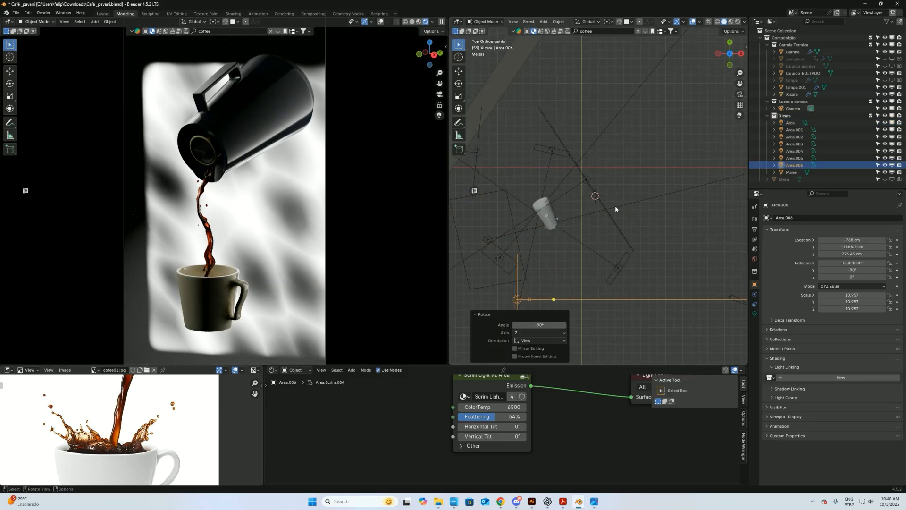
key(r)
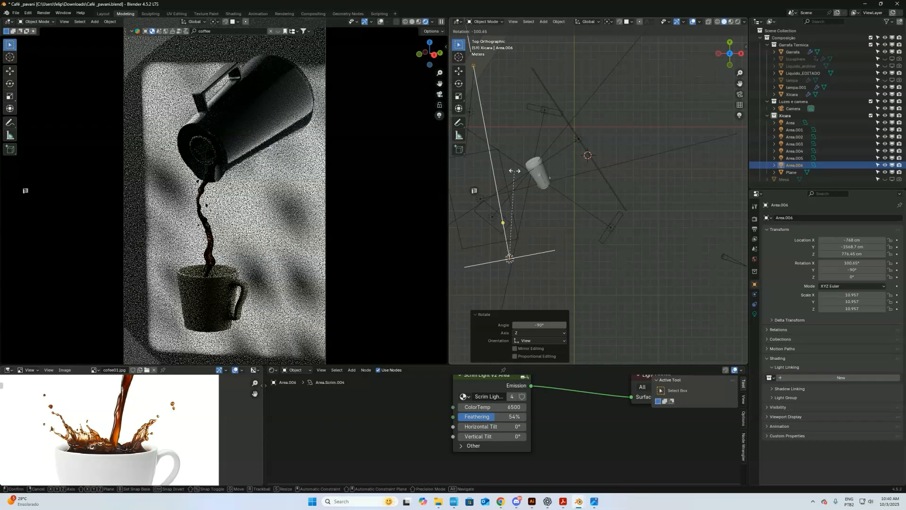
click(558, 210)
middle_drag(557, 209, 615, 170)
scroll(614, 170, up, 2)
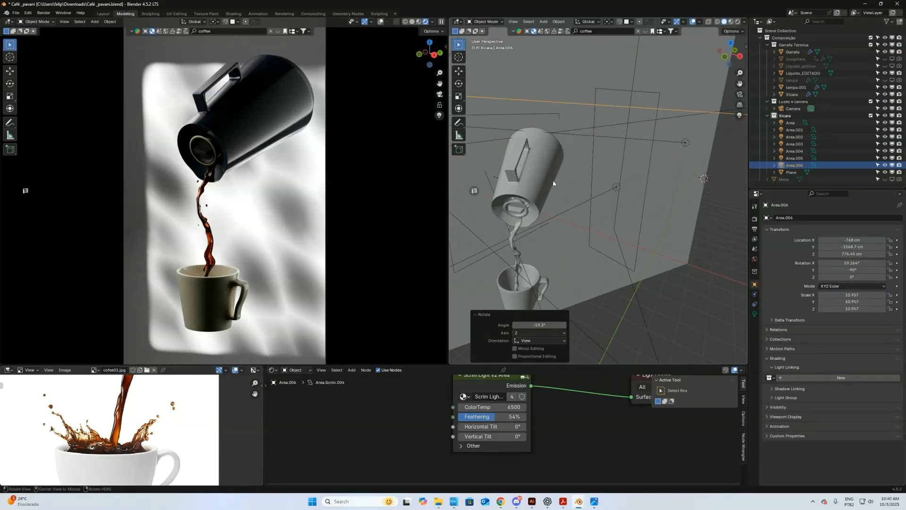
Step: Examine the bottle, its lid and the coffee liquid around the bottle's mouth from a close view
click(551, 184)
key(KP_Decimal)
middle_drag(643, 204, 633, 186)
click(608, 269)
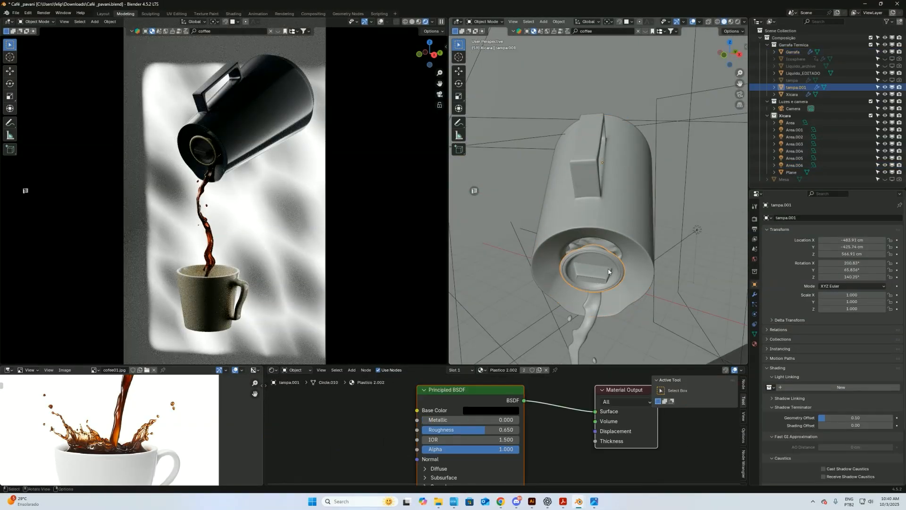
click(613, 253)
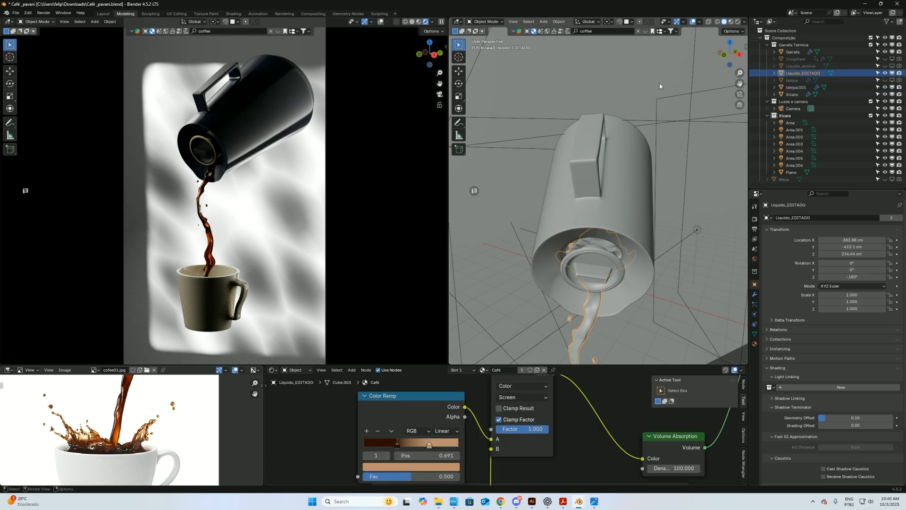
scroll(645, 165, down, 10)
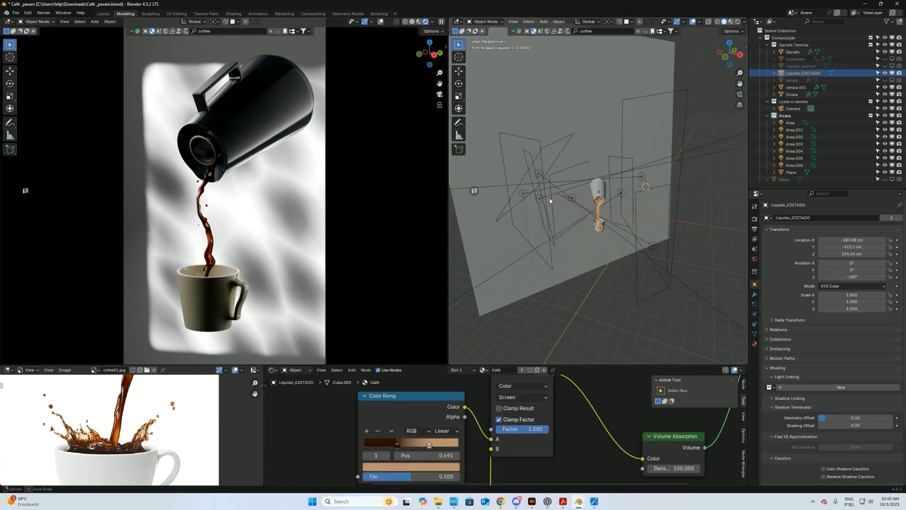
Step: Lower the Area.006 light along the global Z axis to a height of about 564 cm
click(554, 249)
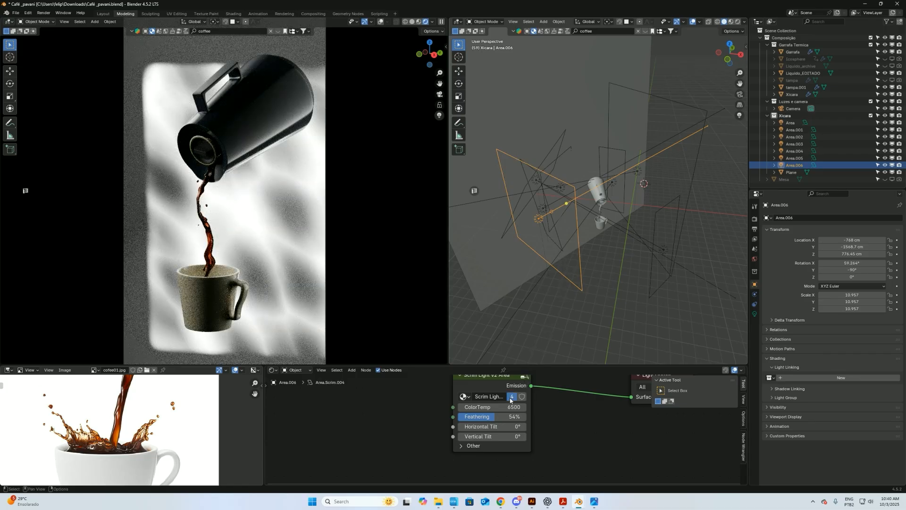
middle_drag(655, 248, 554, 223)
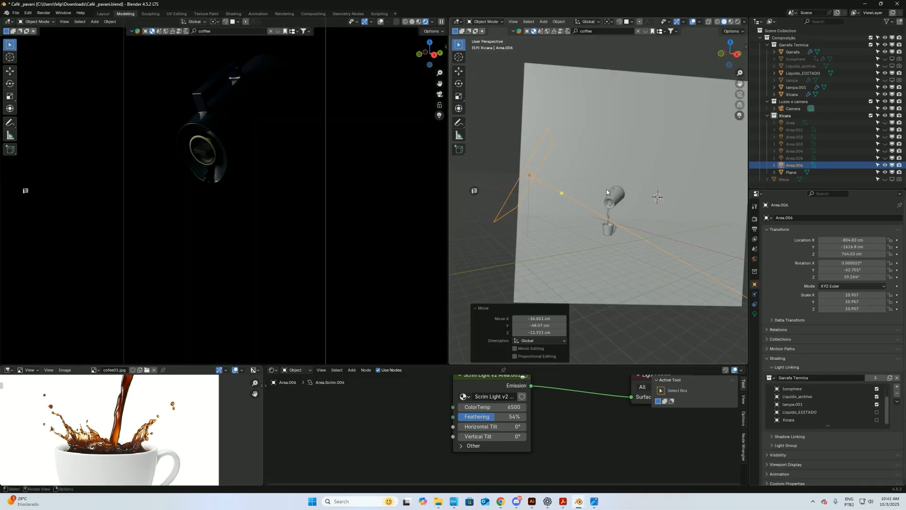
key(g)
key(z)
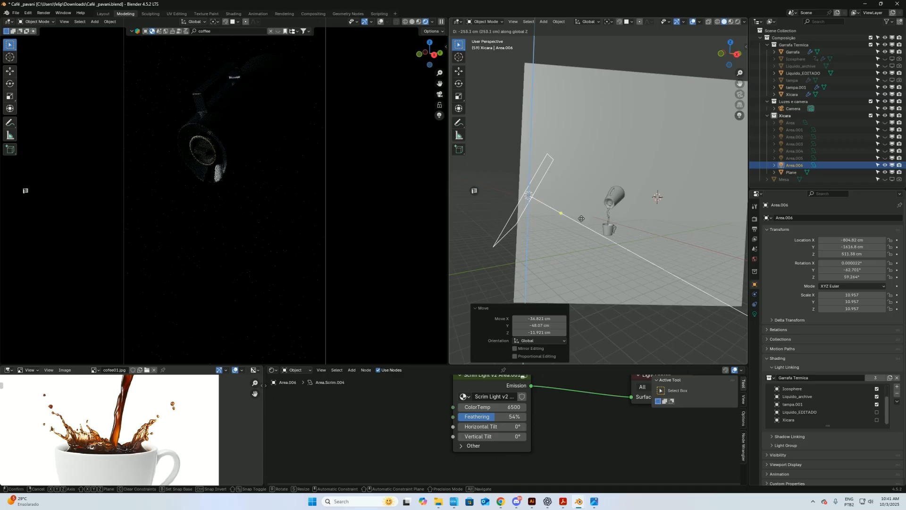
click(575, 202)
Step: In the top view, rotate Area.006 to about 52.5° around Z and move it to about X -879 cm, Y -1621 cm
key(KP_5)
key(KP_7)
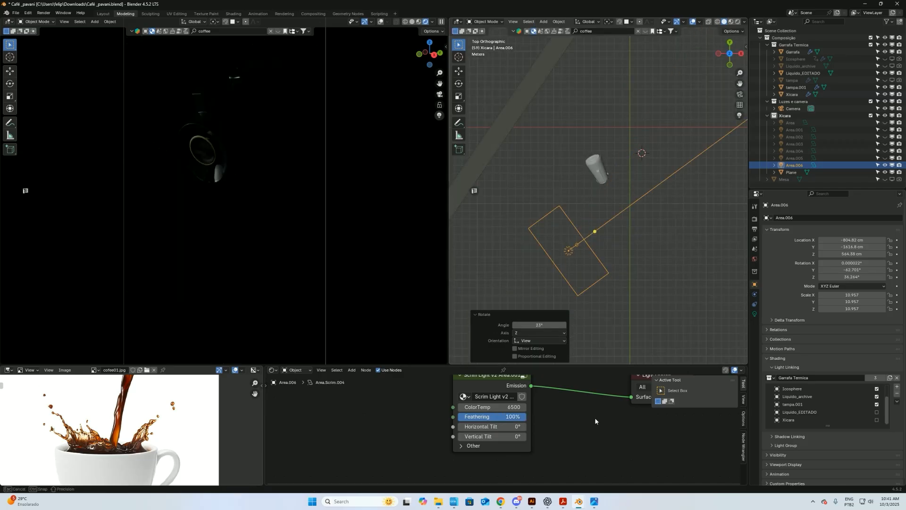
key(g)
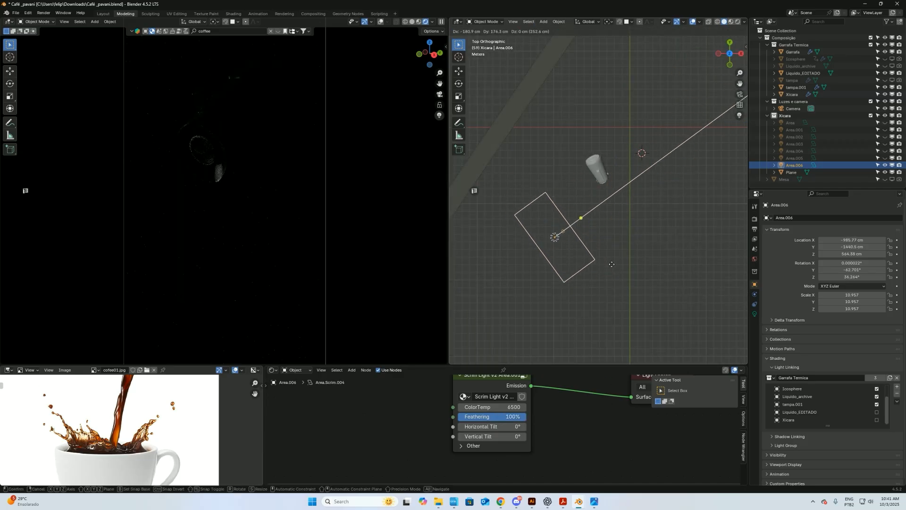
click(645, 281)
key(r)
click(655, 196)
key(g)
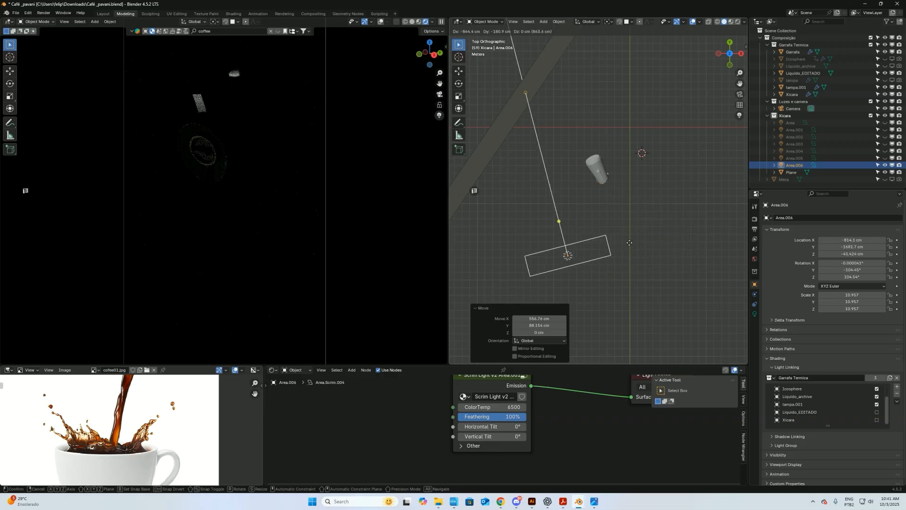
click(579, 236)
key(g)
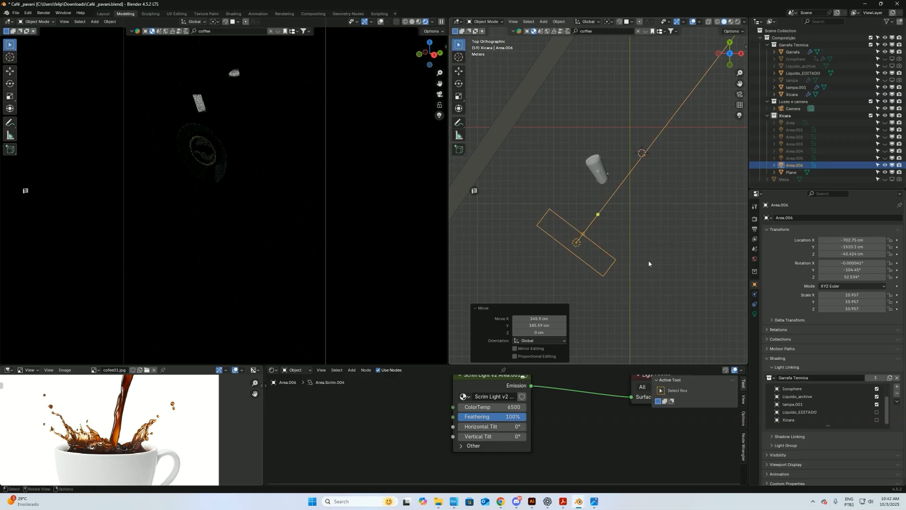
click(635, 272)
Step: Set the Area.006 light's power to 5000
click(754, 313)
click(861, 277)
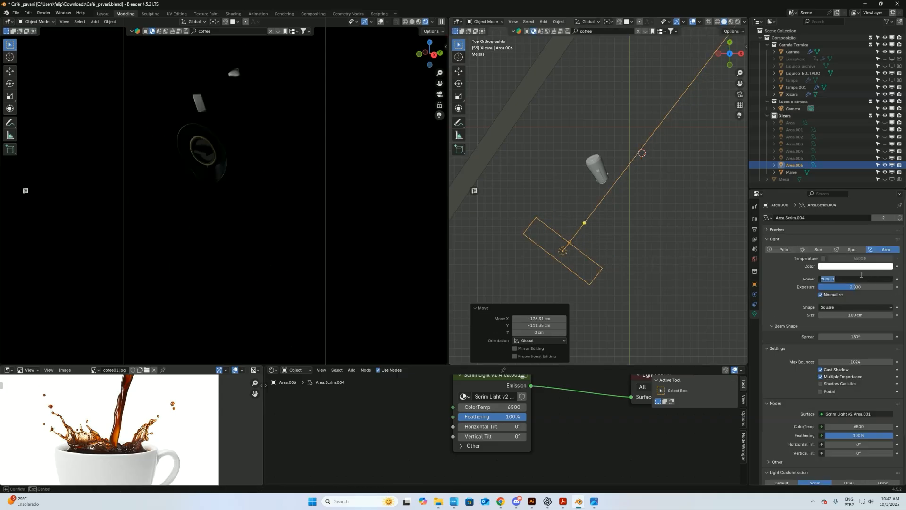
key(Return)
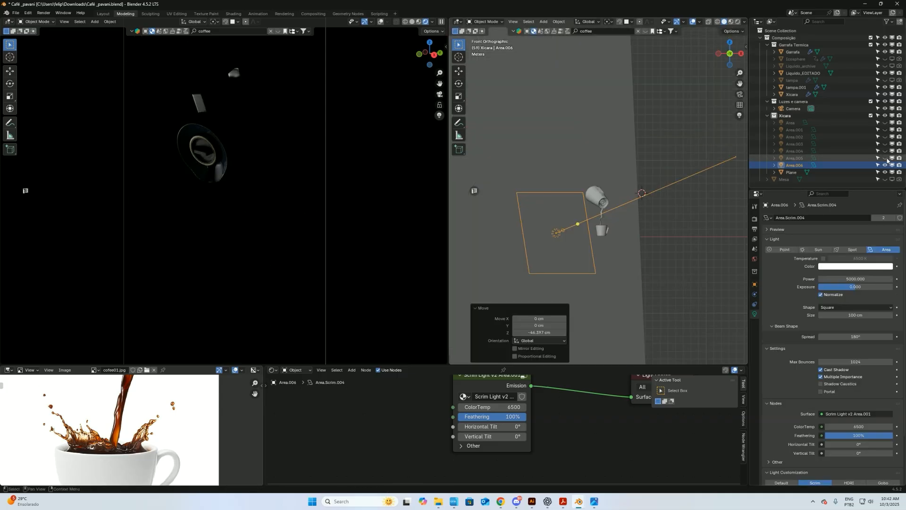
Step: Unhide the other area lights and the Mesa table in the viewport
drag(885, 158, 885, 123)
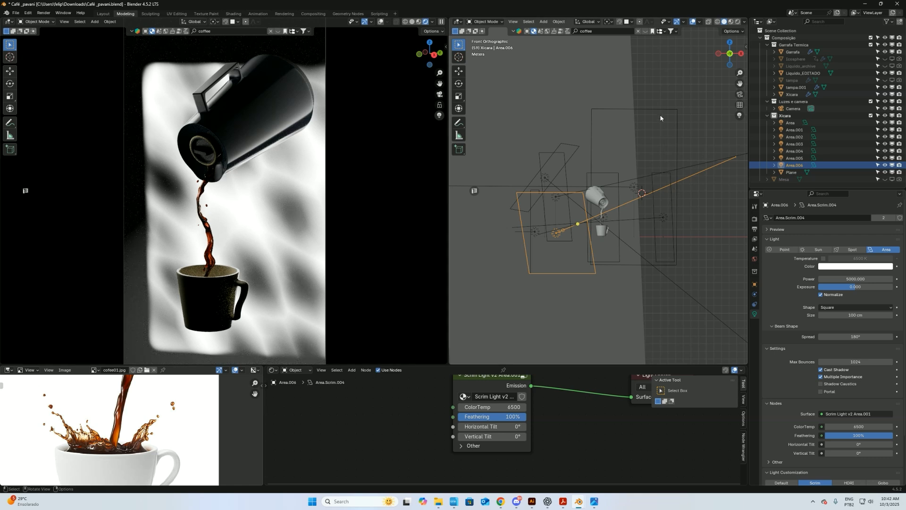
click(885, 179)
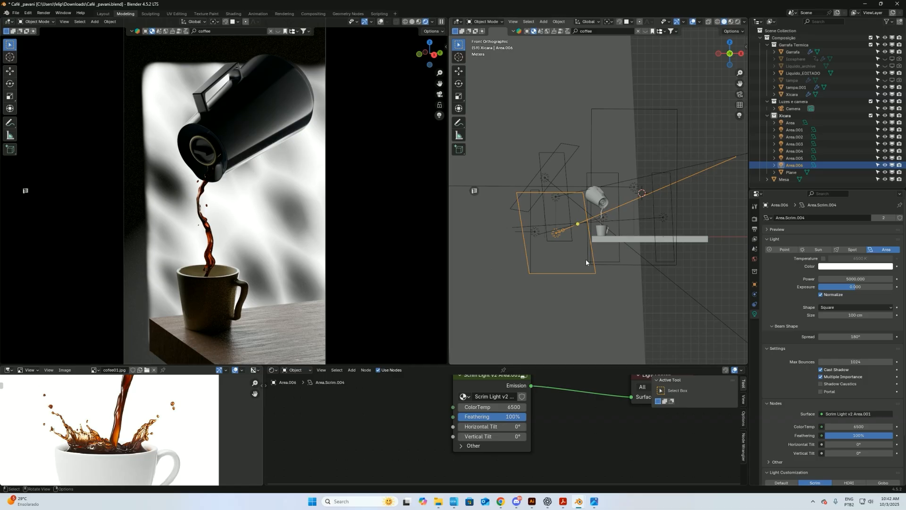
key(shift+a)
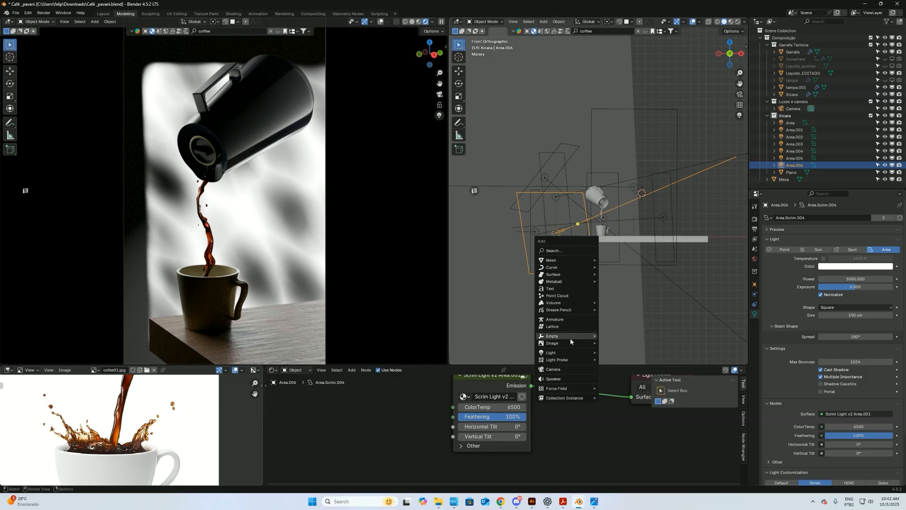
click(599, 157)
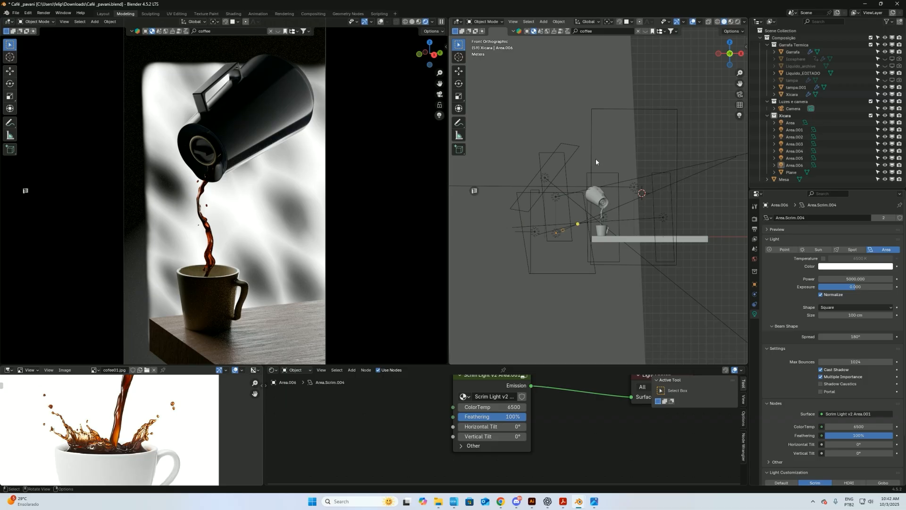
Step: Turn off the Camera ray visibility of the background Plane
click(586, 117)
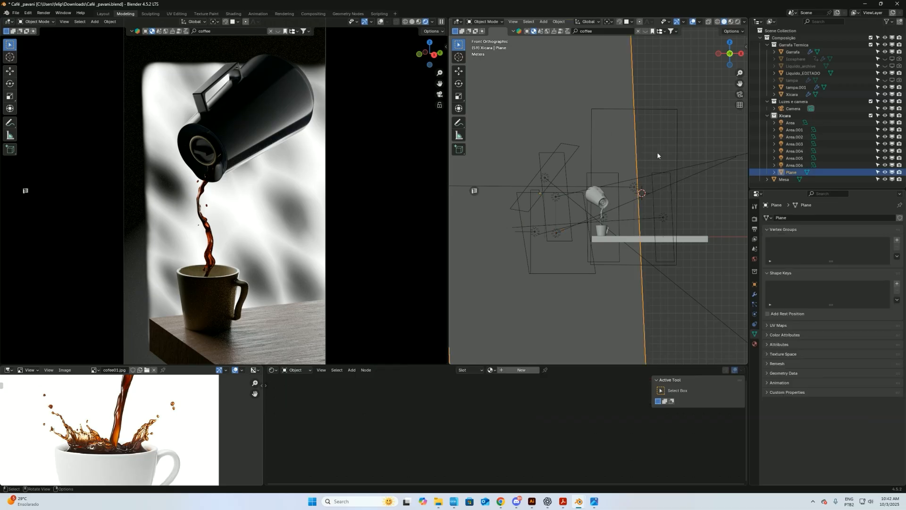
click(754, 285)
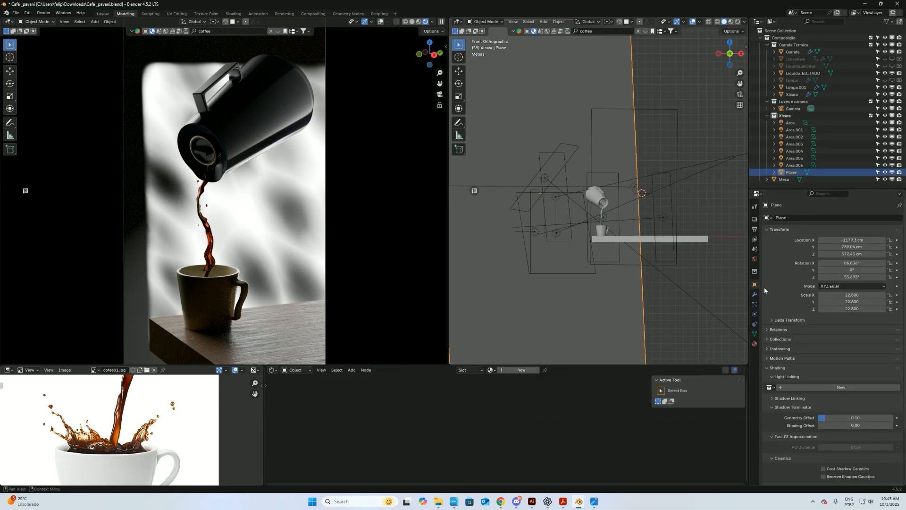
click(779, 368)
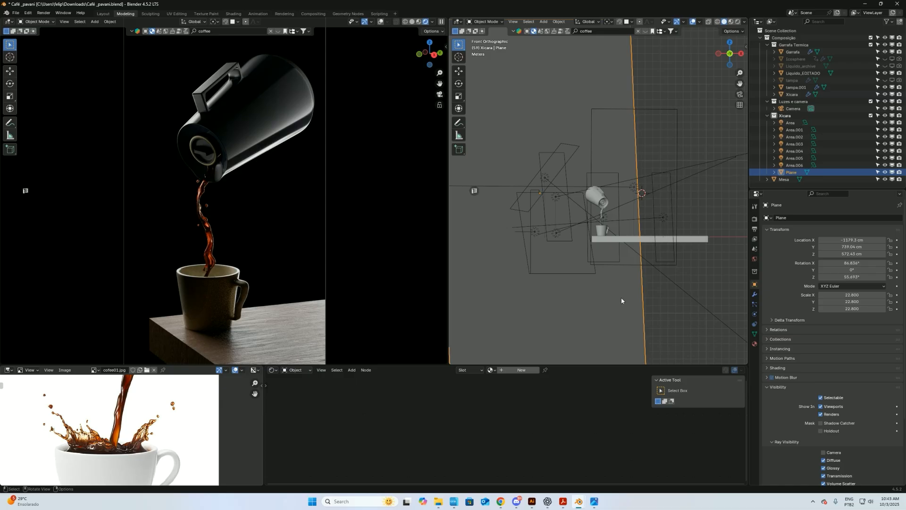
Step: Add a point light and place it beside the cup at about X -570 cm, Y -1186 cm, Z 118 cm
click(678, 305)
key(shift+a)
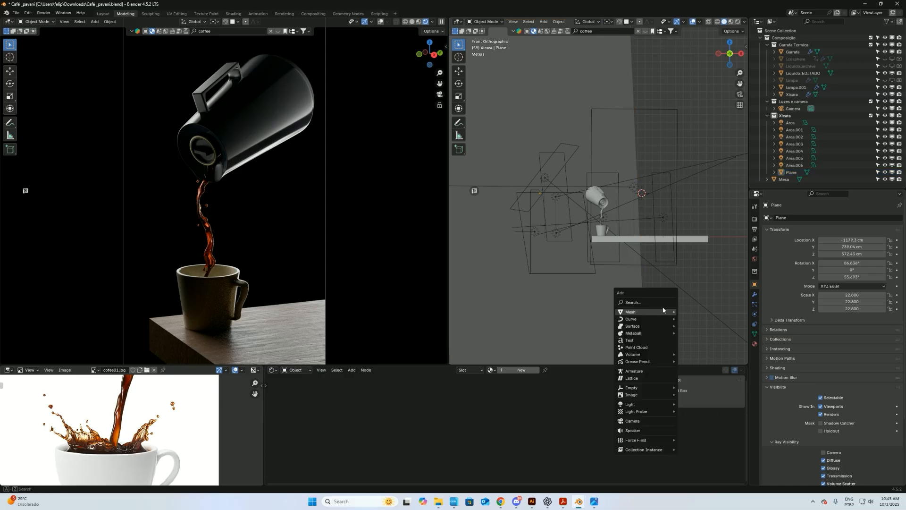
click(689, 405)
key(KP_7)
key(g)
click(579, 198)
key(KP_1)
key(g)
click(591, 233)
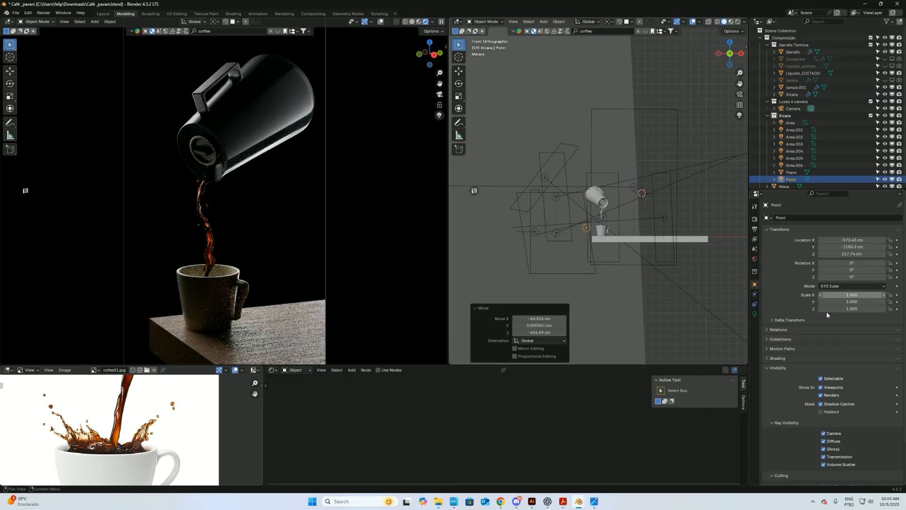
Step: Set the point light's power to 300 and radius to 86 cm, and shift it to about X -584 cm, Z 71 cm
click(754, 314)
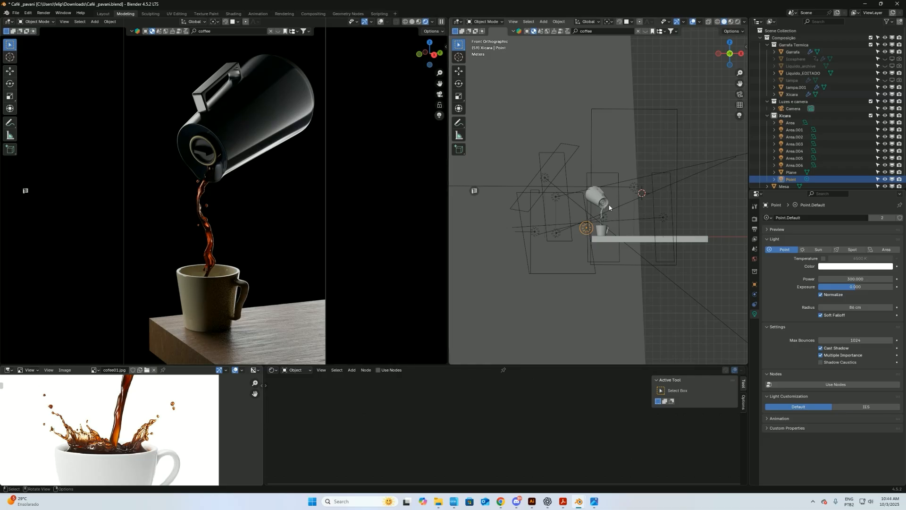
key(g)
click(605, 230)
key(g)
click(607, 238)
key(g)
click(615, 238)
key(g)
click(609, 236)
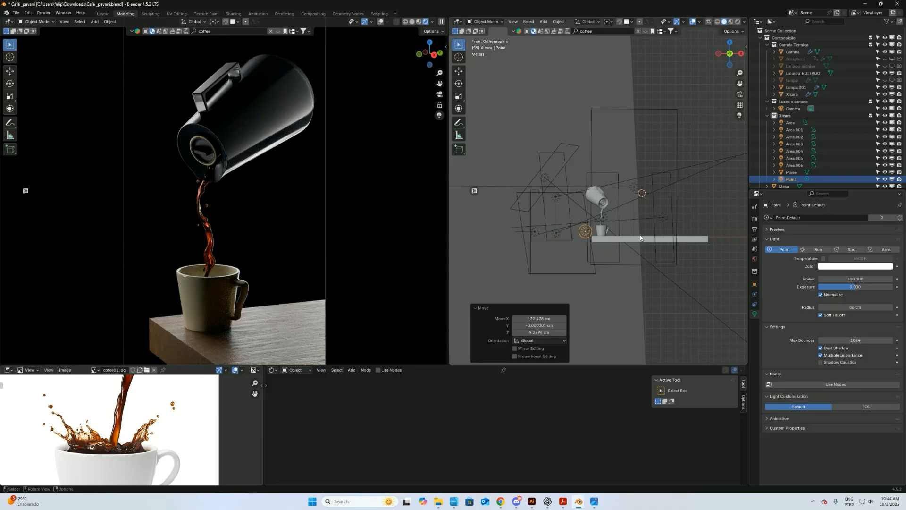
Step: Duplicate the point light and place the copy about 529 cm away in X and 348 cm higher
key(shift+d)
click(670, 198)
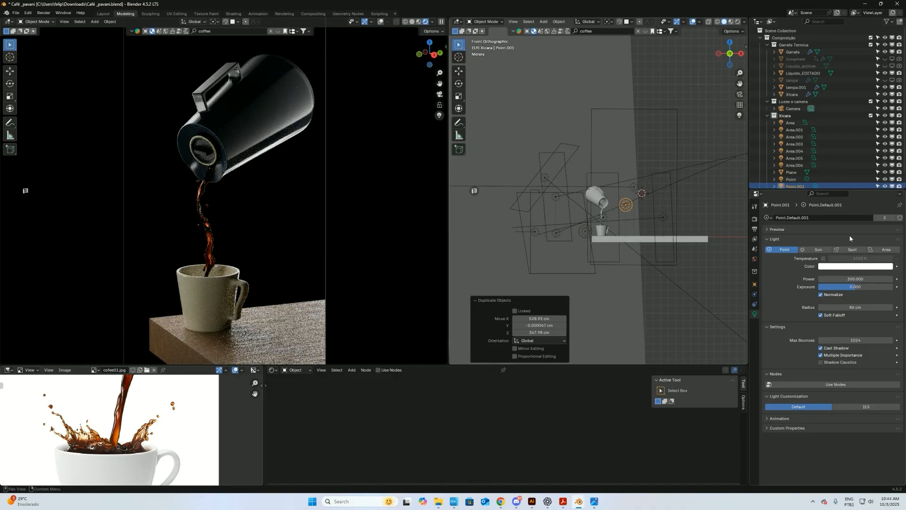
Step: Create a light-linking collection named GARRAFA for the duplicated point light and add Garrafa and tampa.001 to it
click(754, 284)
click(779, 357)
click(784, 367)
click(784, 377)
click(816, 378)
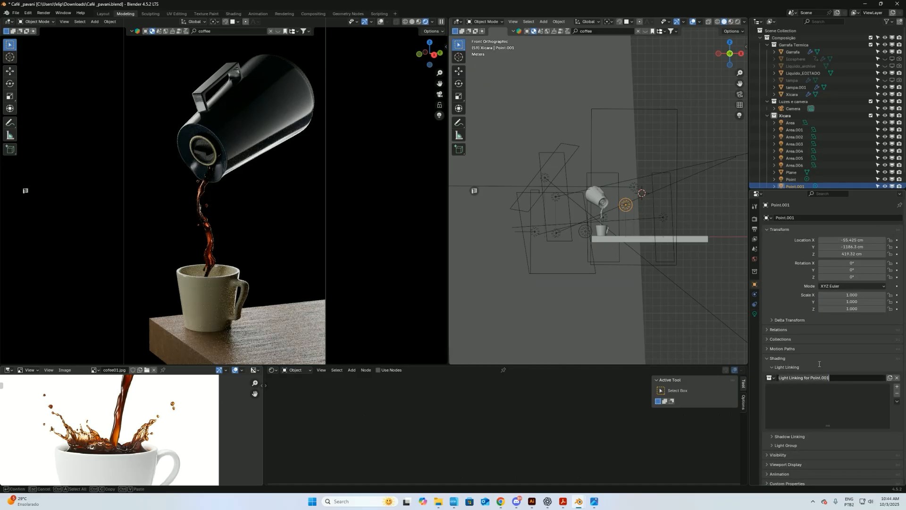
text(GARRAFA)
key(Return)
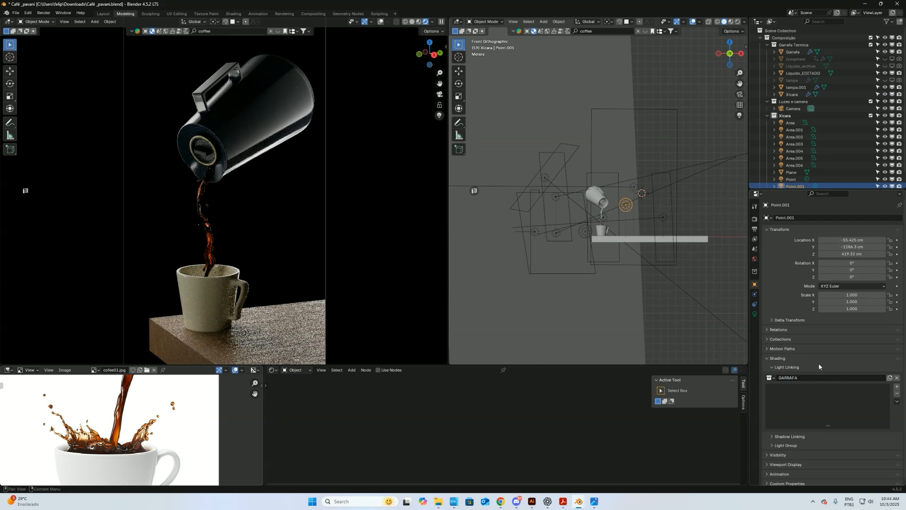
drag(793, 52, 805, 400)
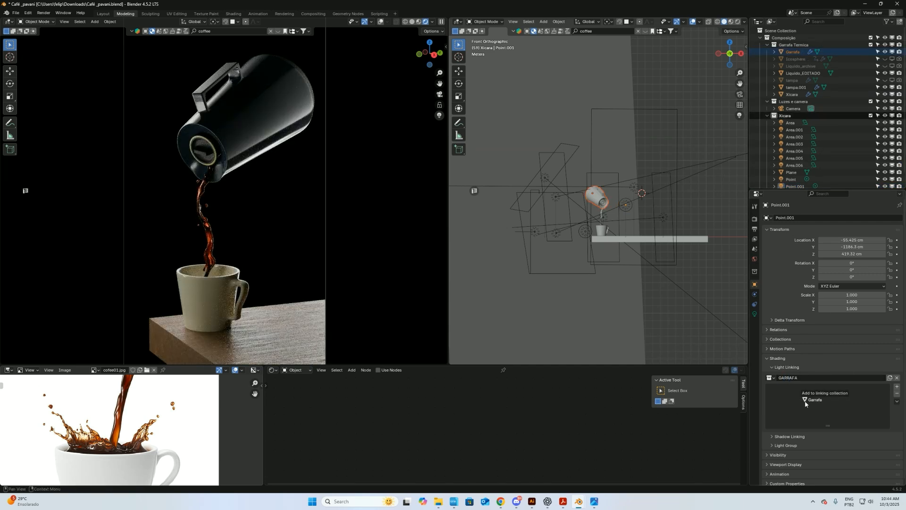
Step: Move the Point.001 light in the front and top views to about X -97 cm, Y -1242 cm, Z 331 cm
mouse_move(626, 205)
mouse_down()
mouse_move(626, 194)
mouse_move(627, 212)
mouse_move(618, 215)
mouse_up()
key(KP_7)
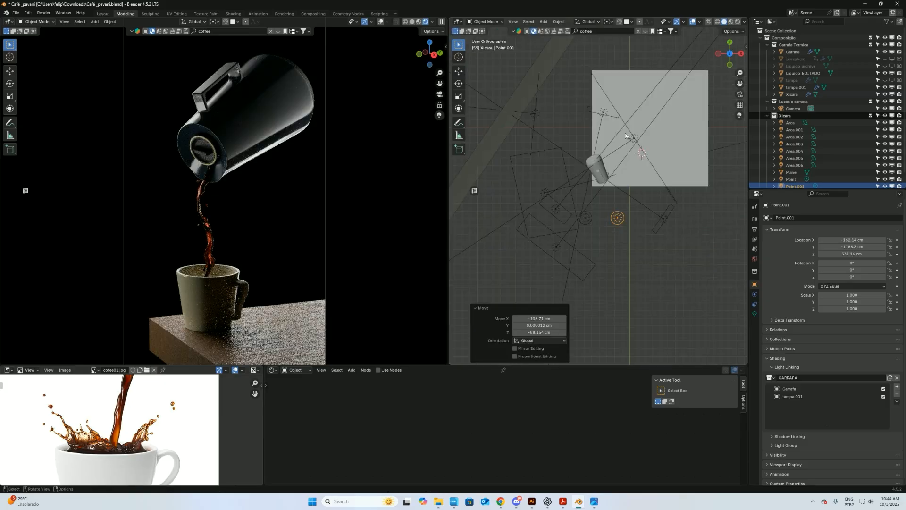
shift+middle_drag(614, 245, 596, 249)
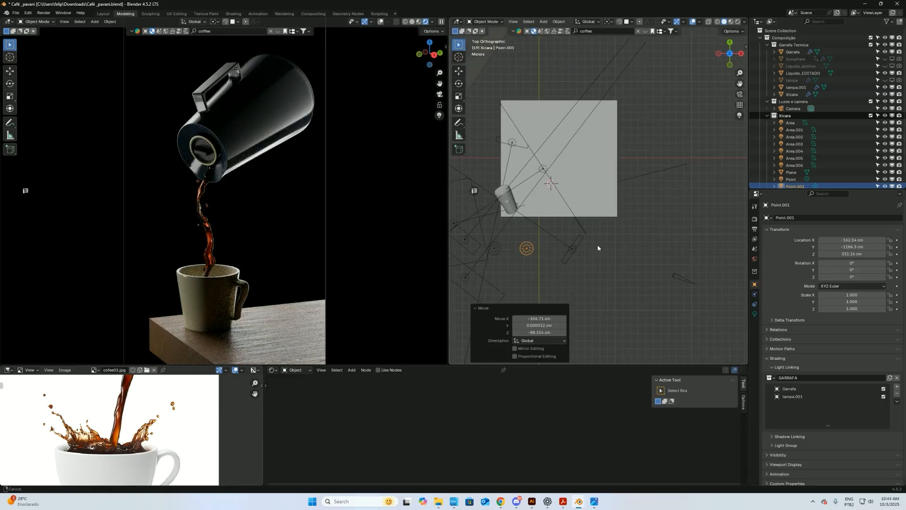
key(g)
click(546, 248)
Step: Lower the Point.001 light to just above the table beside the cup, at about X 10 cm, Y -1070 cm, Z 104 cm
key(grave)
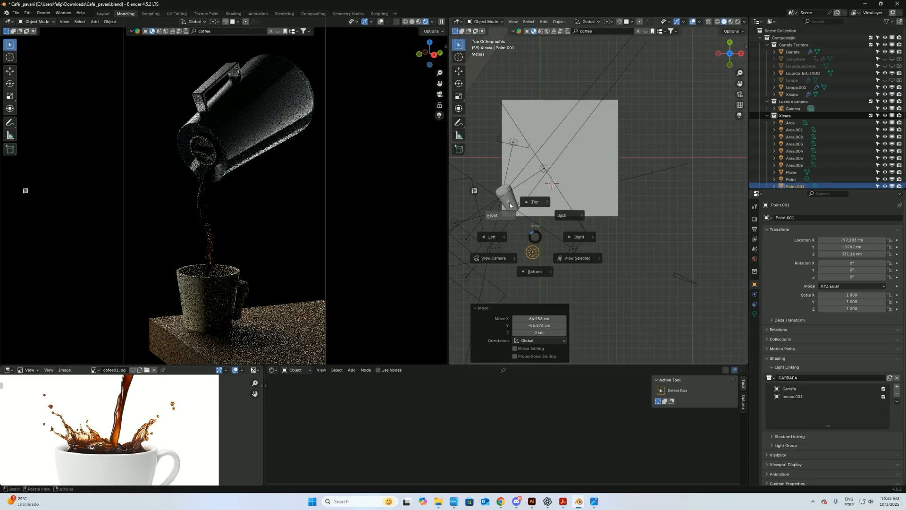
click(526, 224)
key(g)
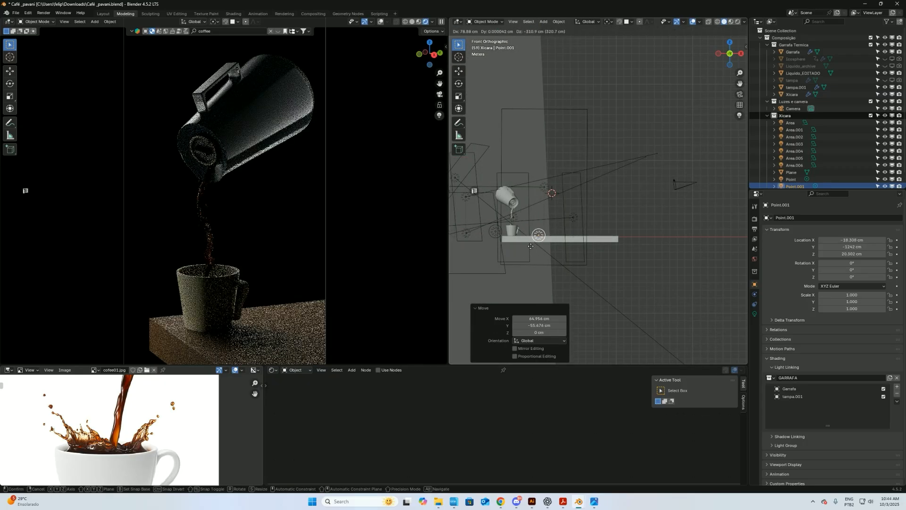
click(543, 245)
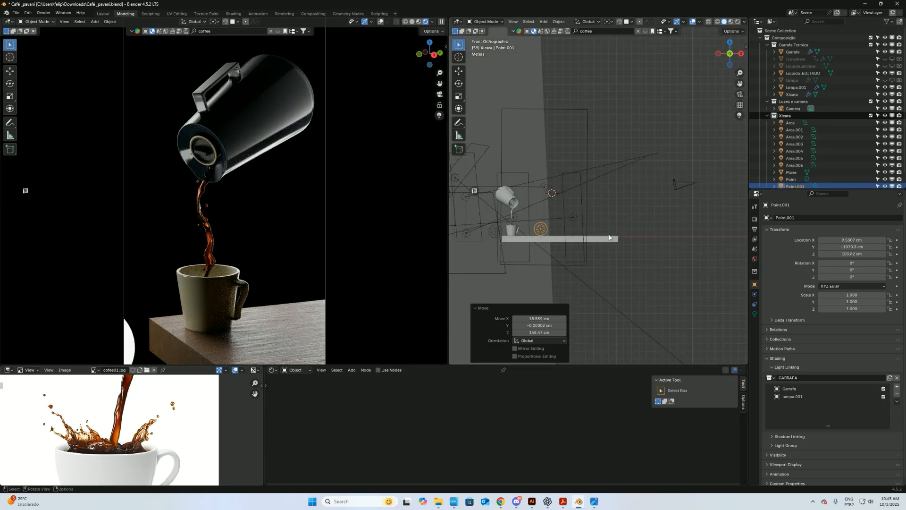
Step: Add a scrim area light and move it in the side view to about Y -1081 cm, Z 64 cm
right_click(566, 223)
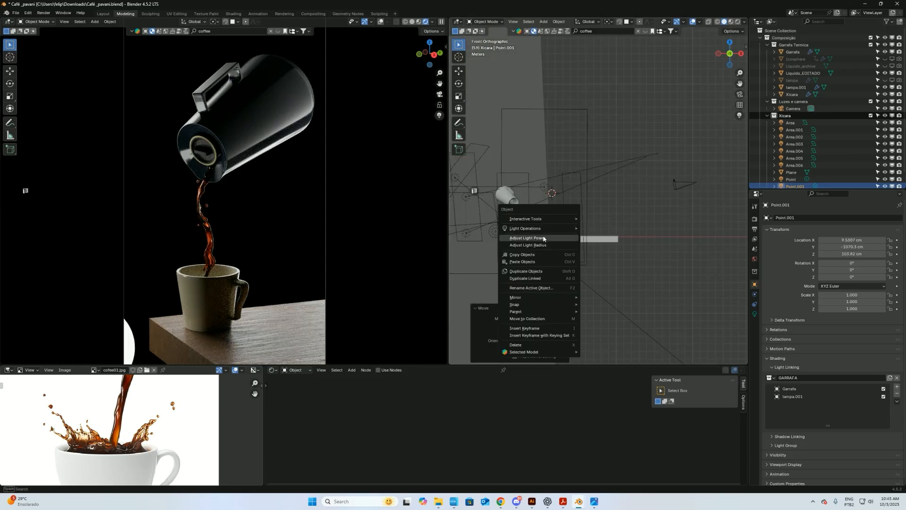
mouse_move(573, 228)
click(623, 229)
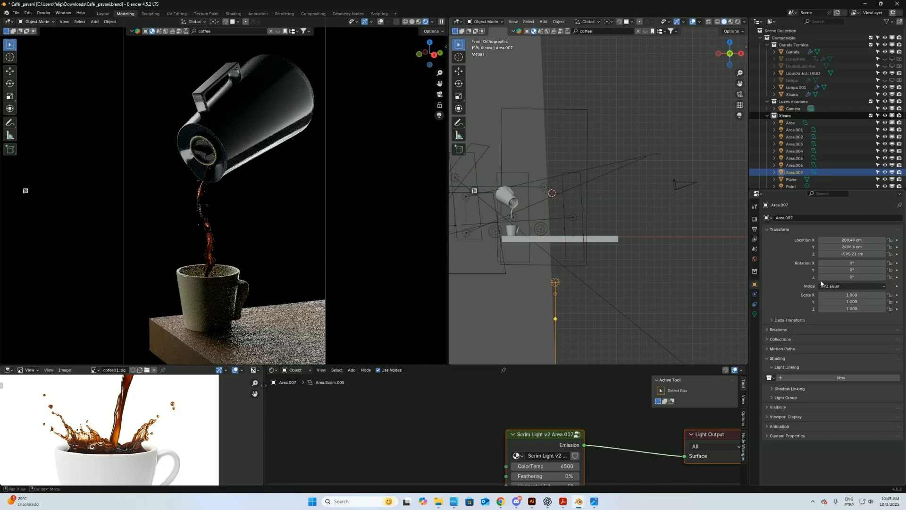
middle_drag(662, 281, 665, 281)
click(537, 254)
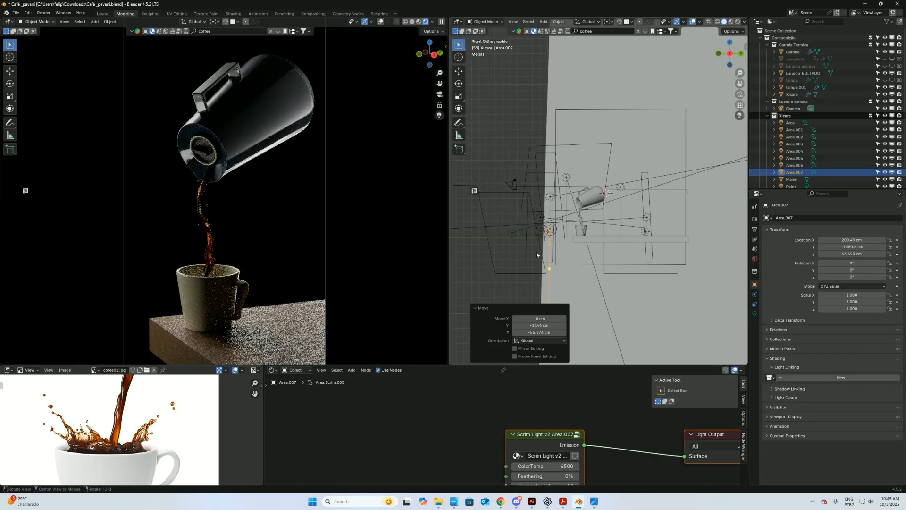
Step: Move the Area.007 scrim light to about X -4 cm, Y -1067 cm, Z 95 cm and rotate it about 132° in X and 46° in Z
middle_drag(536, 254, 631, 281)
key(KP_7)
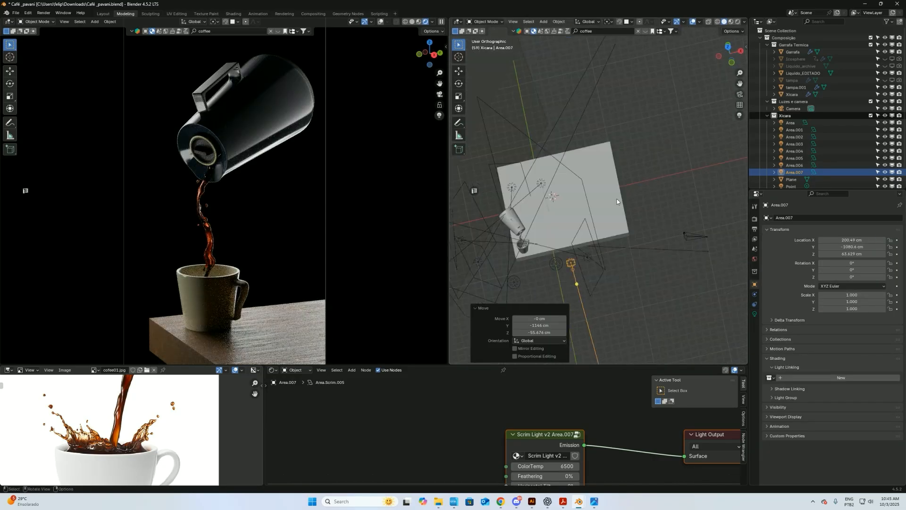
key(g)
click(572, 242)
key(KP_3)
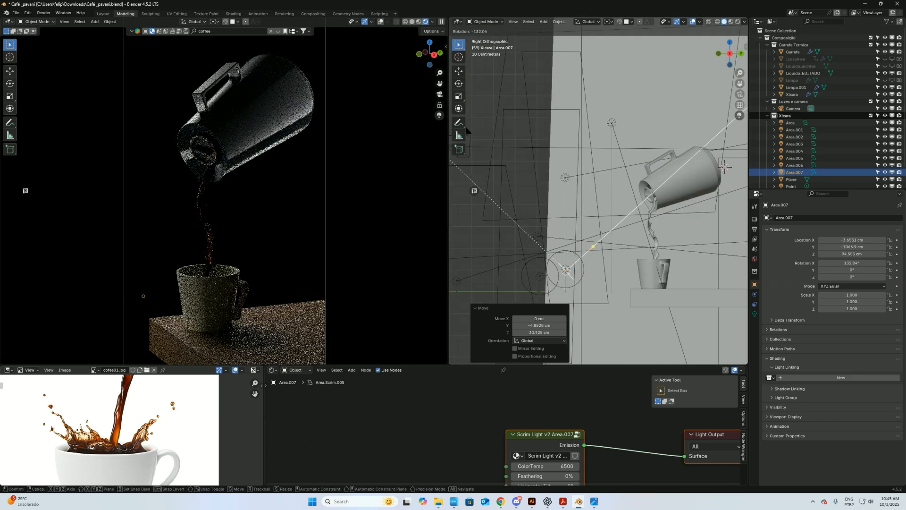
click(467, 130)
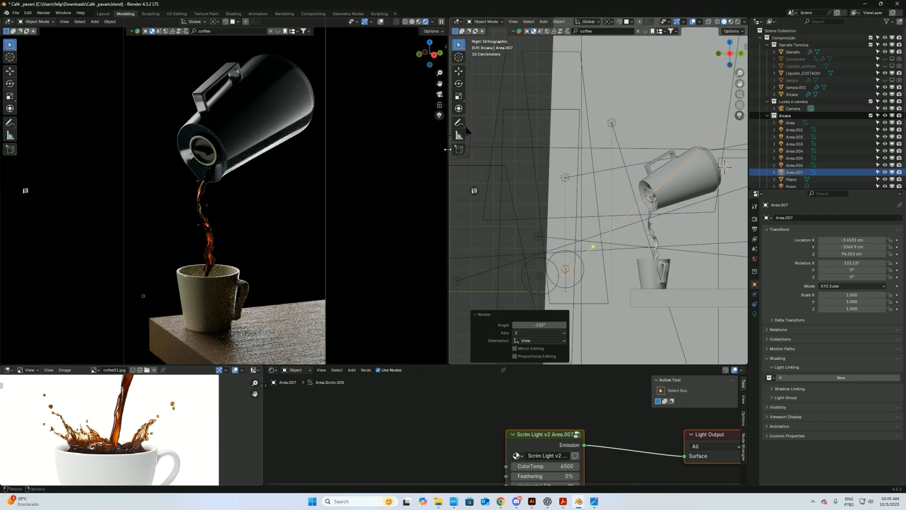
key(KP_7)
Step: Link Area.007 to the GARRAFA light-linking collection and set its scrim horizontal tilt to 20.6°
click(755, 314)
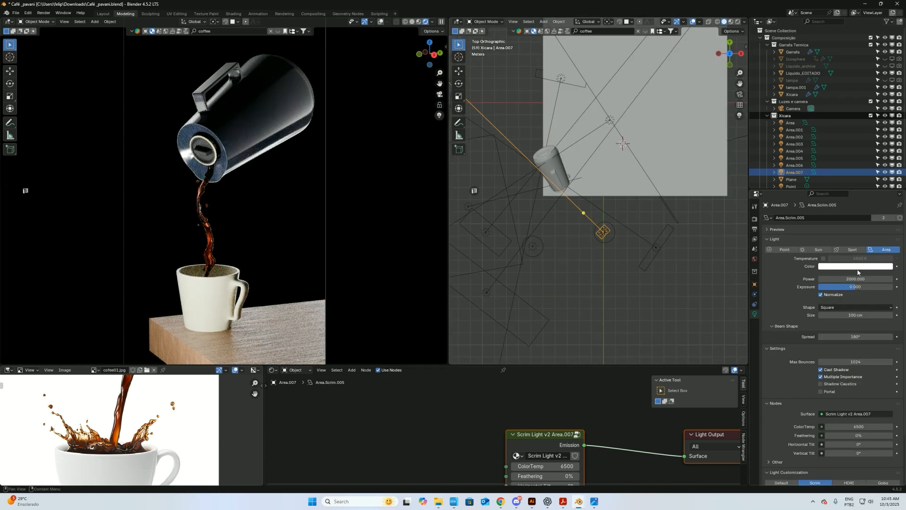
click(754, 284)
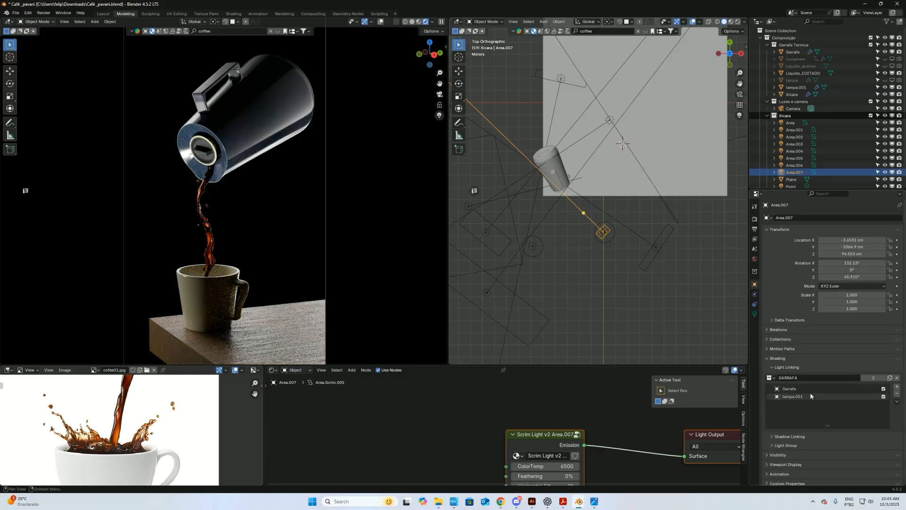
drag(515, 456, 517, 457)
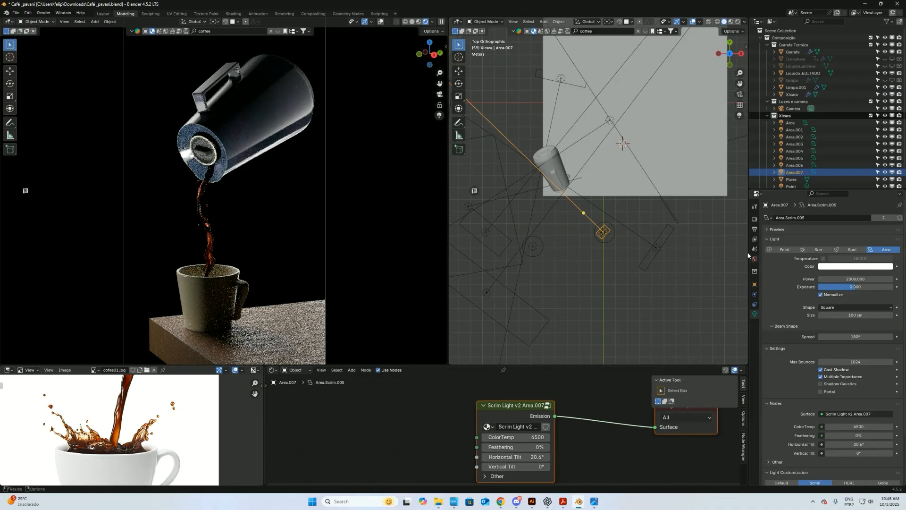
Step: Hide the Point.001 light and set the Area.007 light's power to 200
click(613, 242)
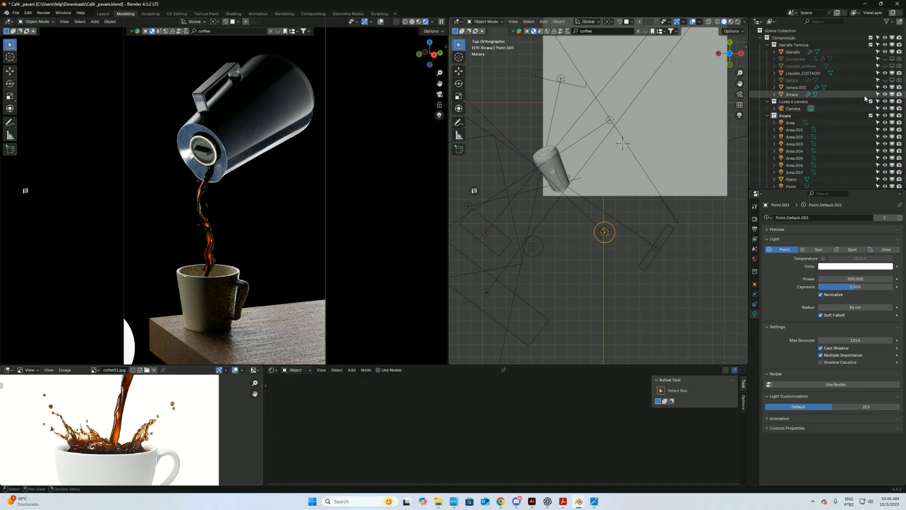
scroll(802, 141, down, 2)
click(794, 152)
click(855, 278)
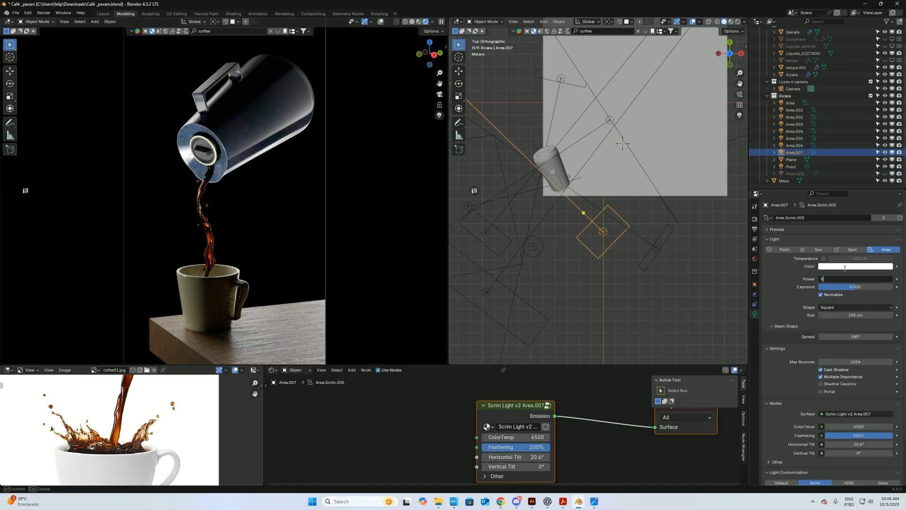
text(500)
key(Return)
click(867, 278)
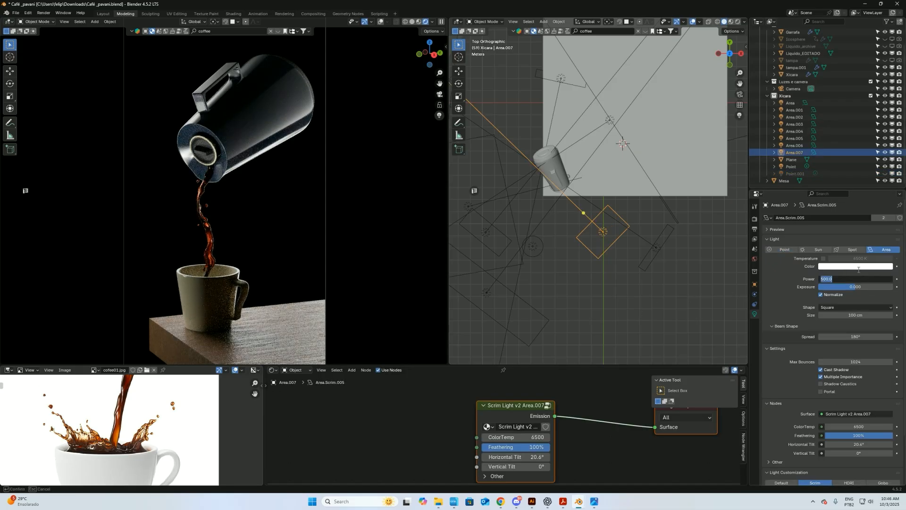
text(100)
key(Return)
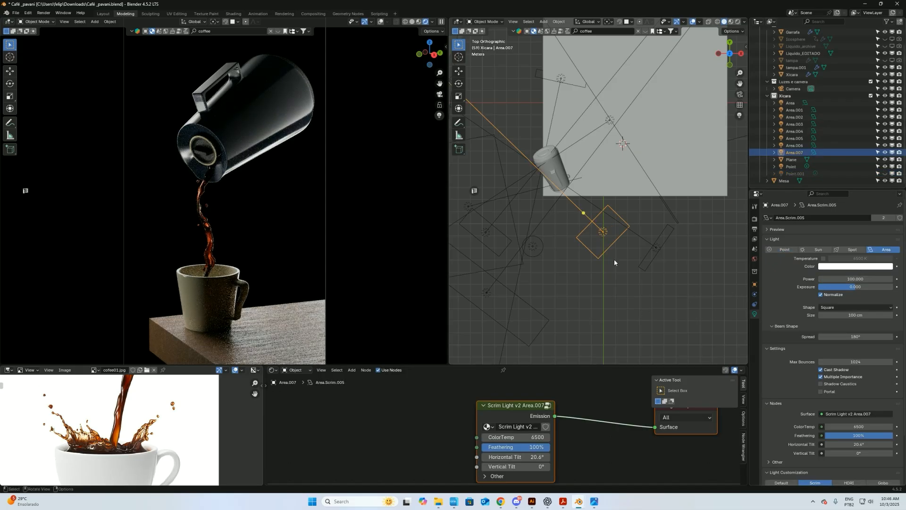
Step: Stretch the Area.007 light to about 4.04 times its size along its local Y axis
key(s)
key(y)
click(635, 223)
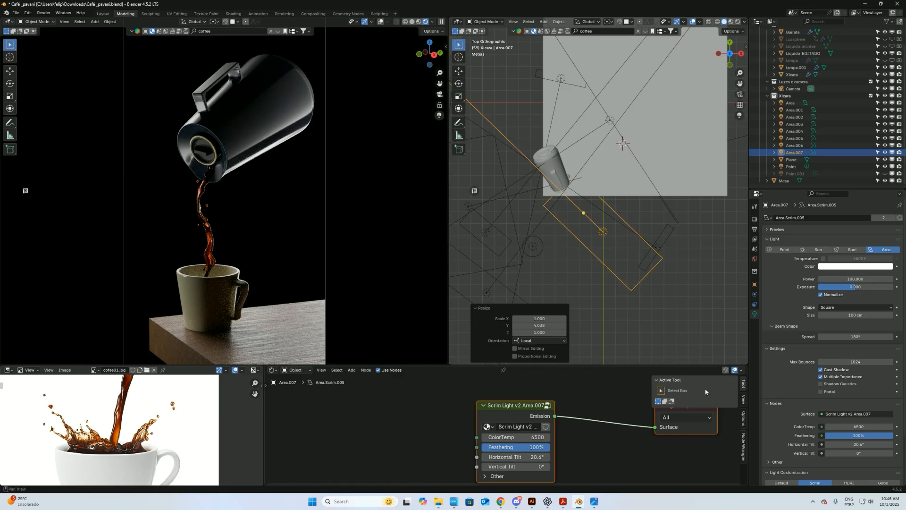
Step: Set the Area.007 scrim feathering to 0%, horizontal tilt to -14.4° and vertical tilt to 0°
drag(534, 457, 389, 459)
key(KP_0)
drag(519, 457, 543, 467)
click(524, 468)
text(0)
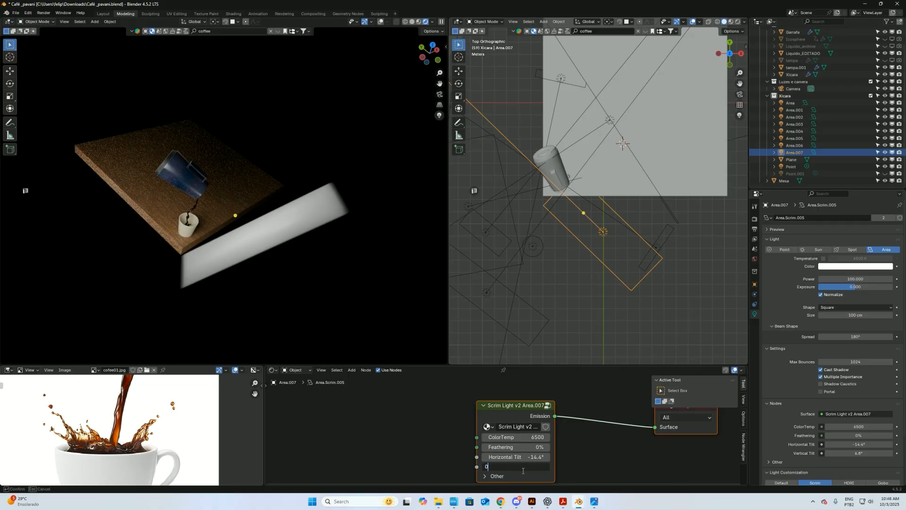
key(Return)
key(KP_0)
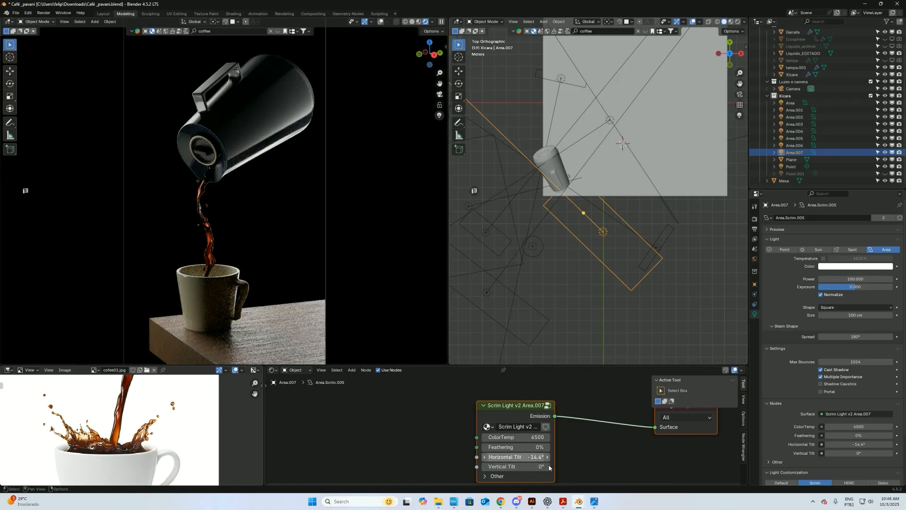
Step: Readjust the Area.007 scrim to a horizontal tilt of 0° and a vertical tilt of -90°
drag(510, 457, 627, 453)
key(Escape)
drag(516, 461, 565, 461)
key(Escape)
drag(503, 460, 472, 460)
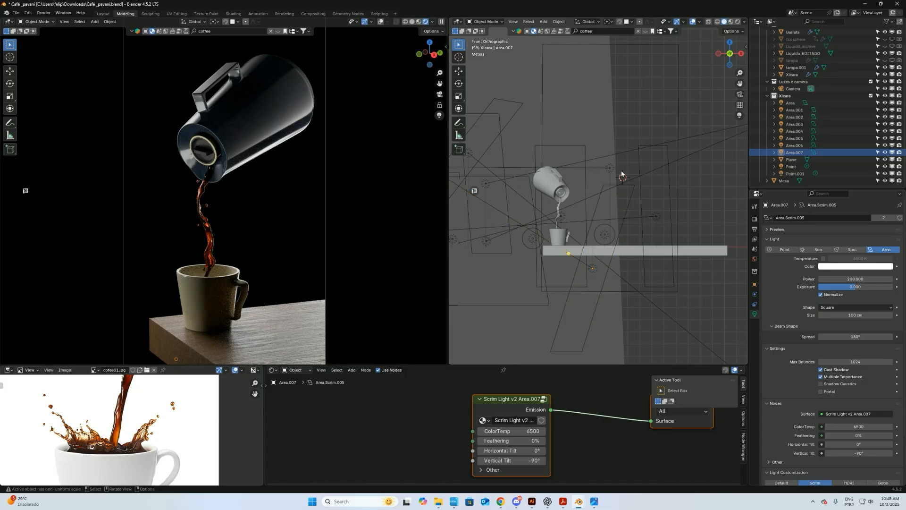
Step: Move the Point.001 light above and to the left of the bottle in the front and top views, enlarging its radius to 205 cm
click(604, 243)
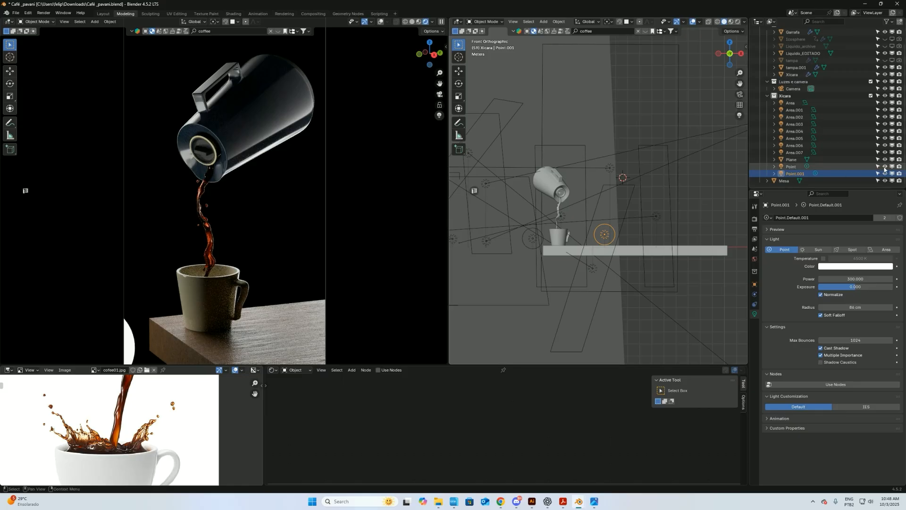
key(KP_7)
key(g)
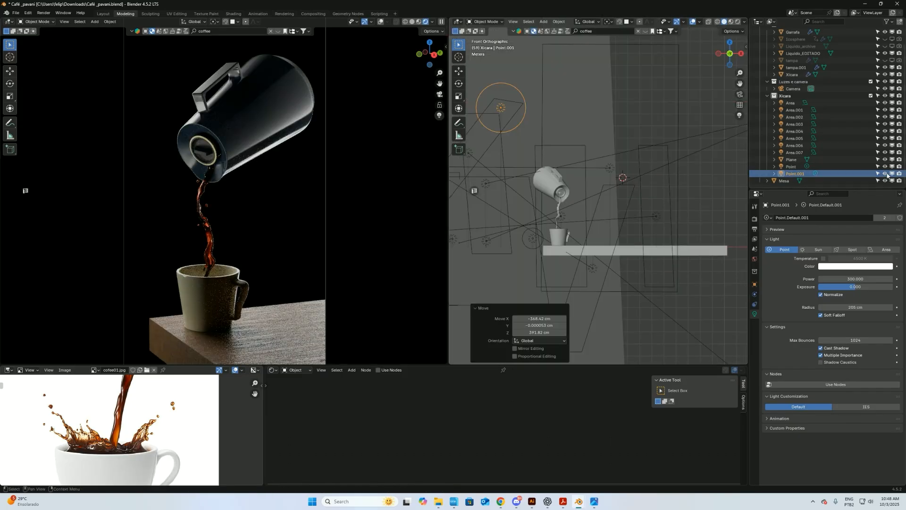
click(885, 174)
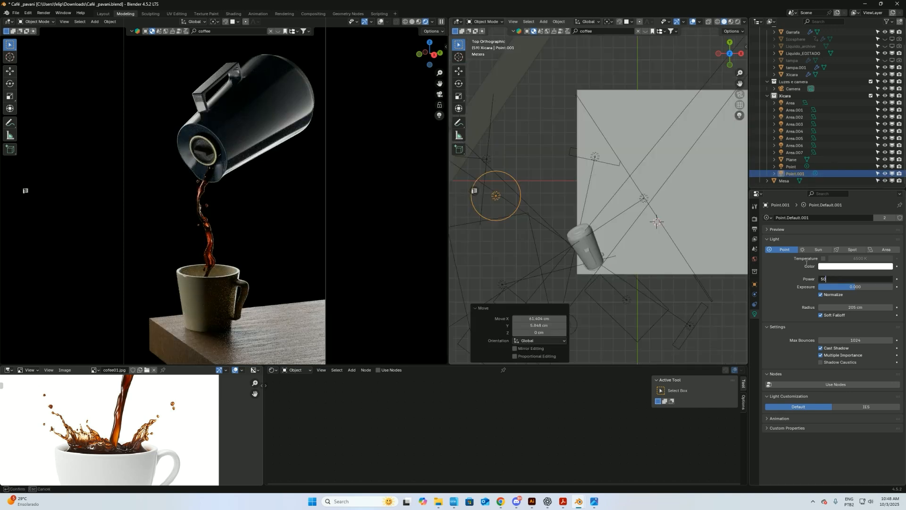
Step: Set the Point.001 light's power to 500
text(0)
key(Return)
scroll(593, 176, down, 3)
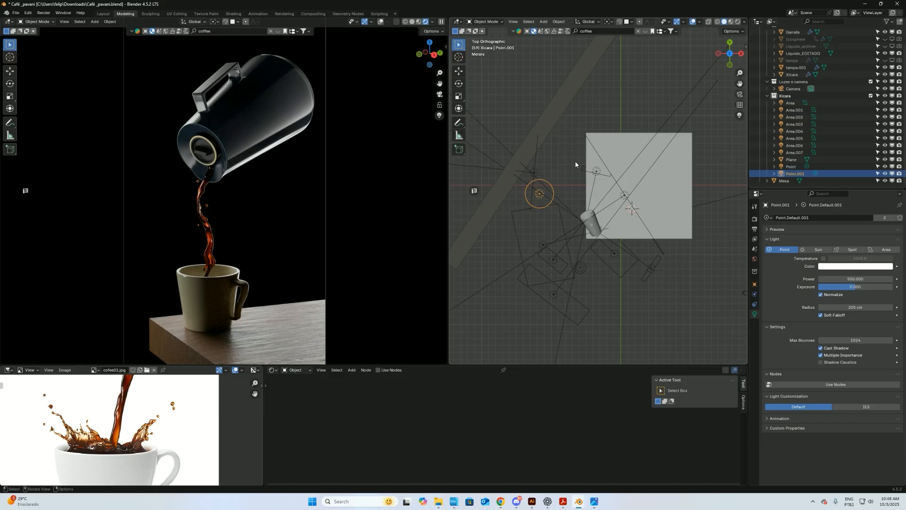
Step: Show the rendered camera view fullscreen and copy a screenshot of the whole camera frame
key(ctrl+alt+space)
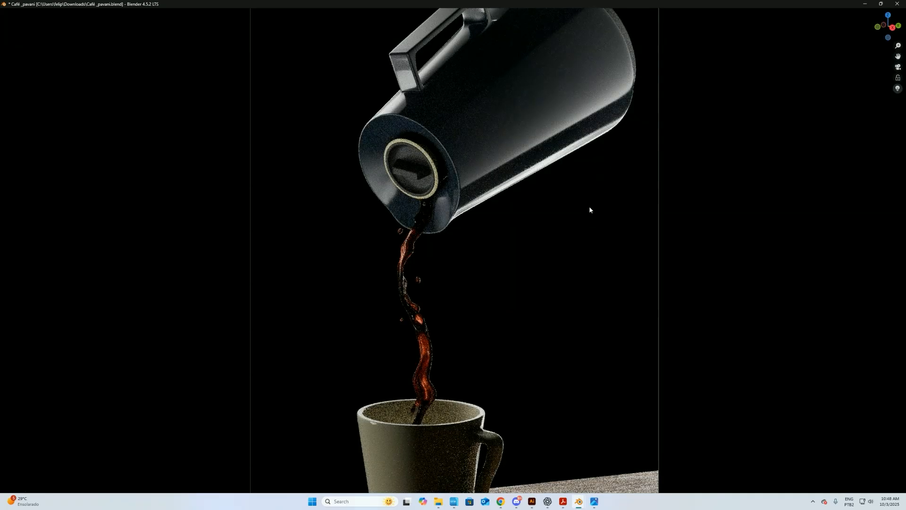
scroll(571, 175, down, 2)
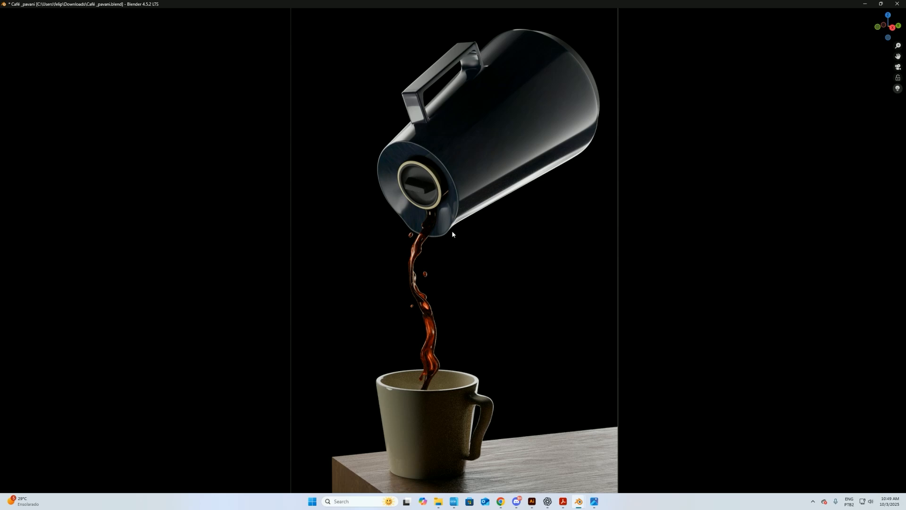
scroll(478, 174, down, 2)
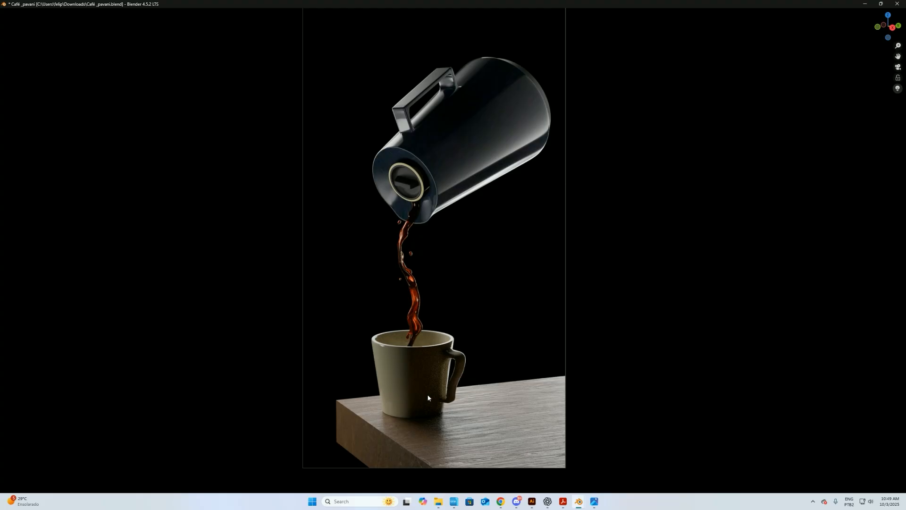
key(ctrl+Print)
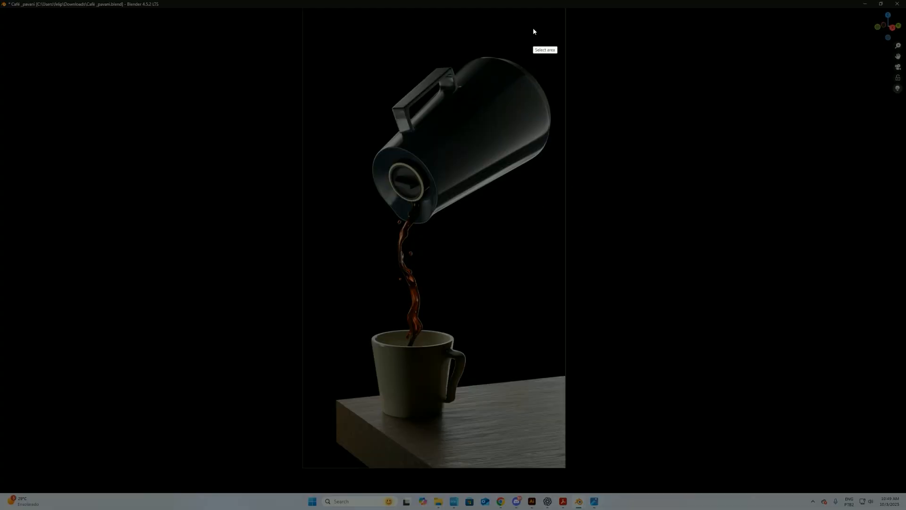
drag(564, 8, 312, 467)
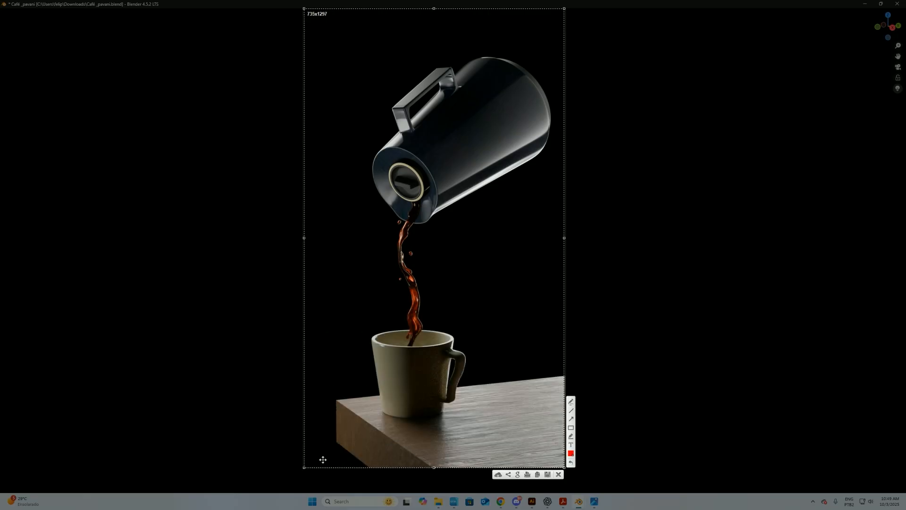
key(ctrl+c)
Step: Switch to Photoshop and arrange the light-background and dark-background render layers side by side with a narrow gap
key(super)
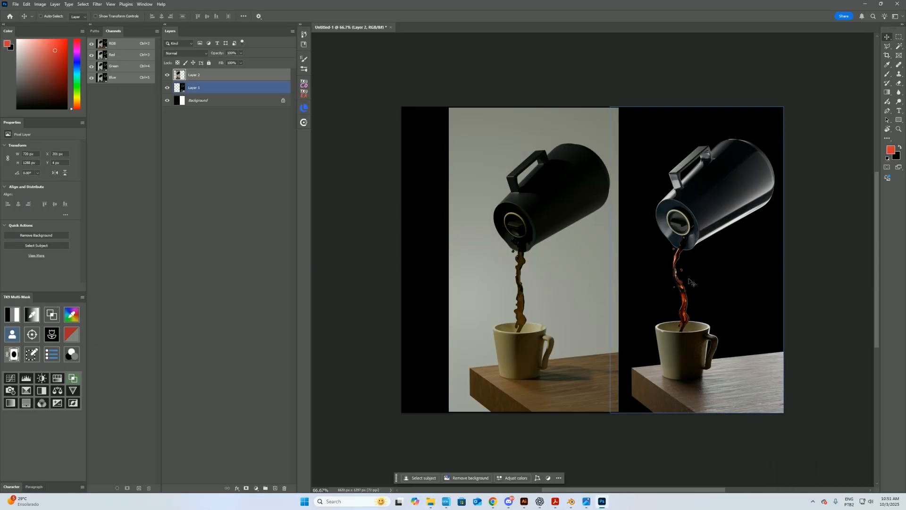
drag(699, 282, 641, 277)
drag(517, 269, 495, 266)
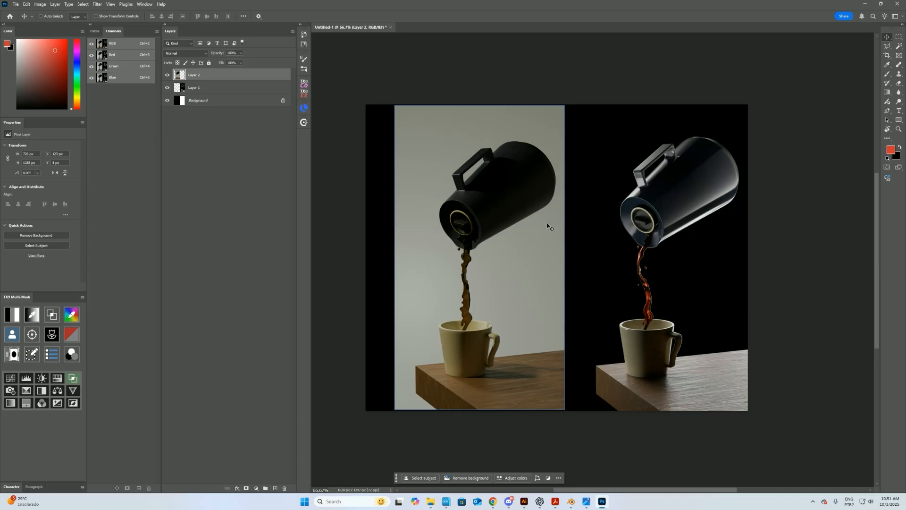
drag(539, 190, 531, 190)
drag(703, 201, 693, 204)
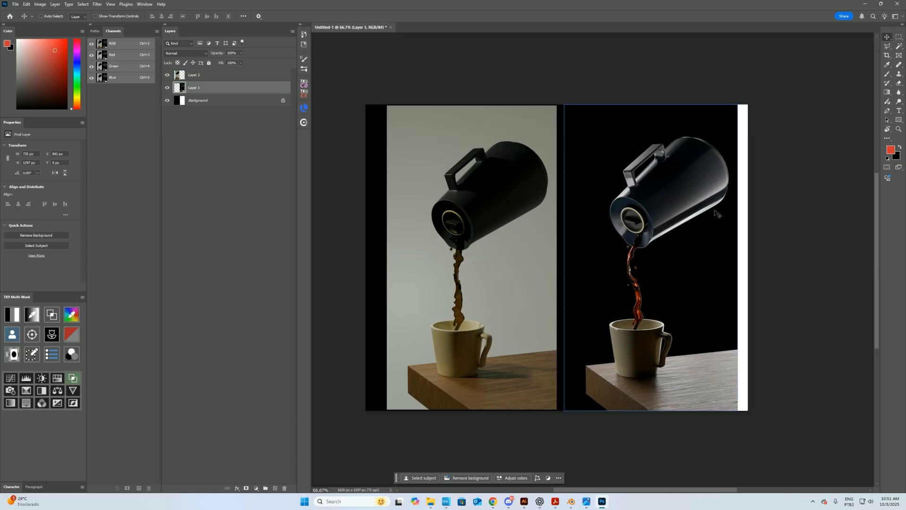
Step: Examine the two renders side by side, comparing the lighting on the bottle, coffee, cup and table
alt+scroll(566, 257, up, 3)
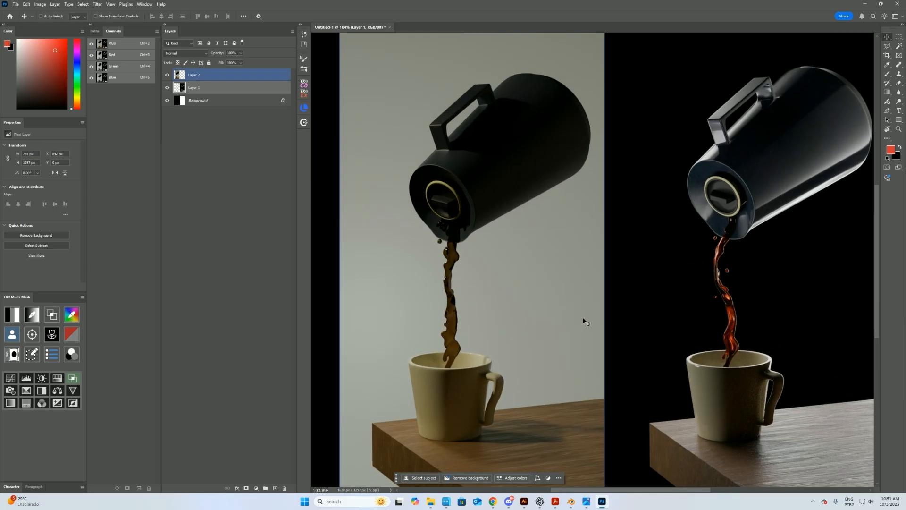
alt+scroll(584, 257, down, 2)
drag(626, 272, 638, 303)
key(z)
key(v)
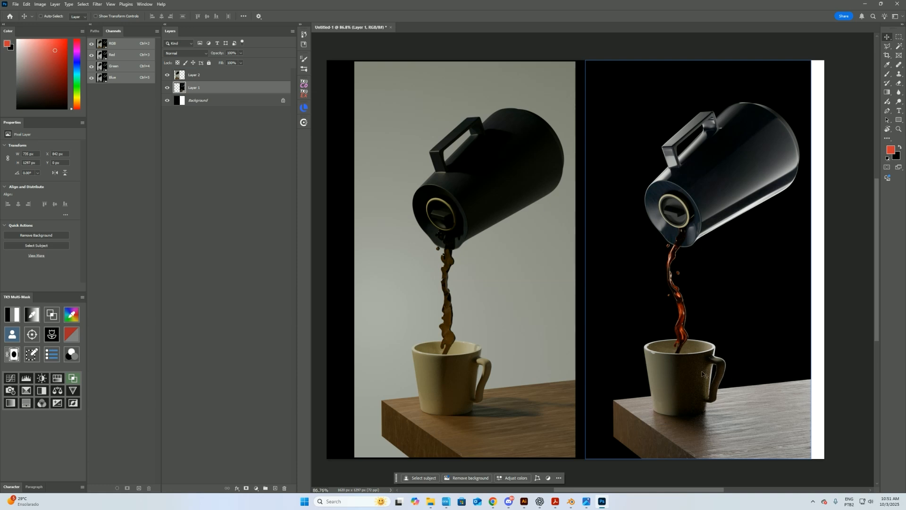
drag(785, 376, 760, 379)
drag(759, 410, 783, 411)
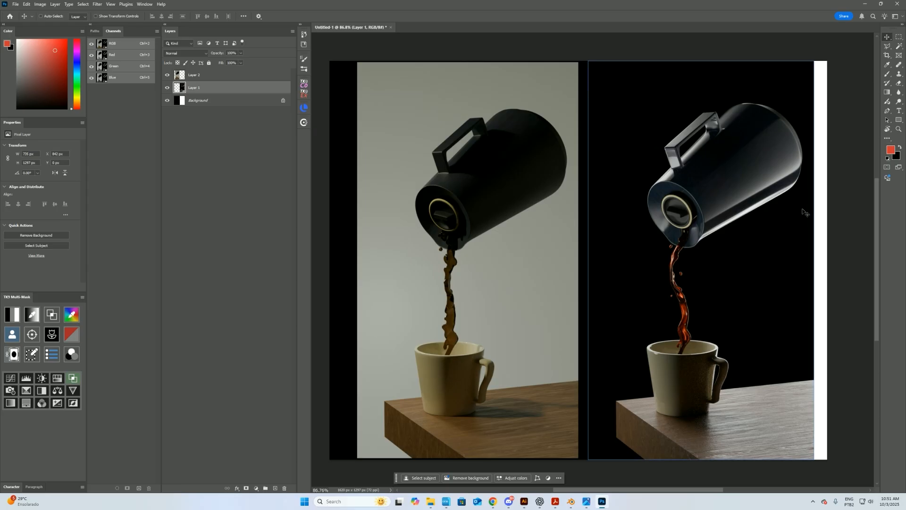
mouse_move(813, 151)
mouse_down()
mouse_move(798, 153)
mouse_move(811, 152)
mouse_up()
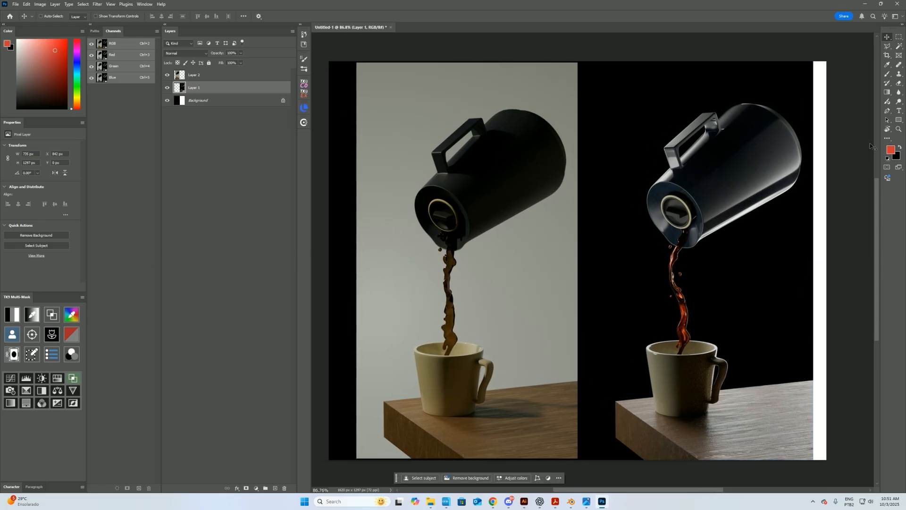